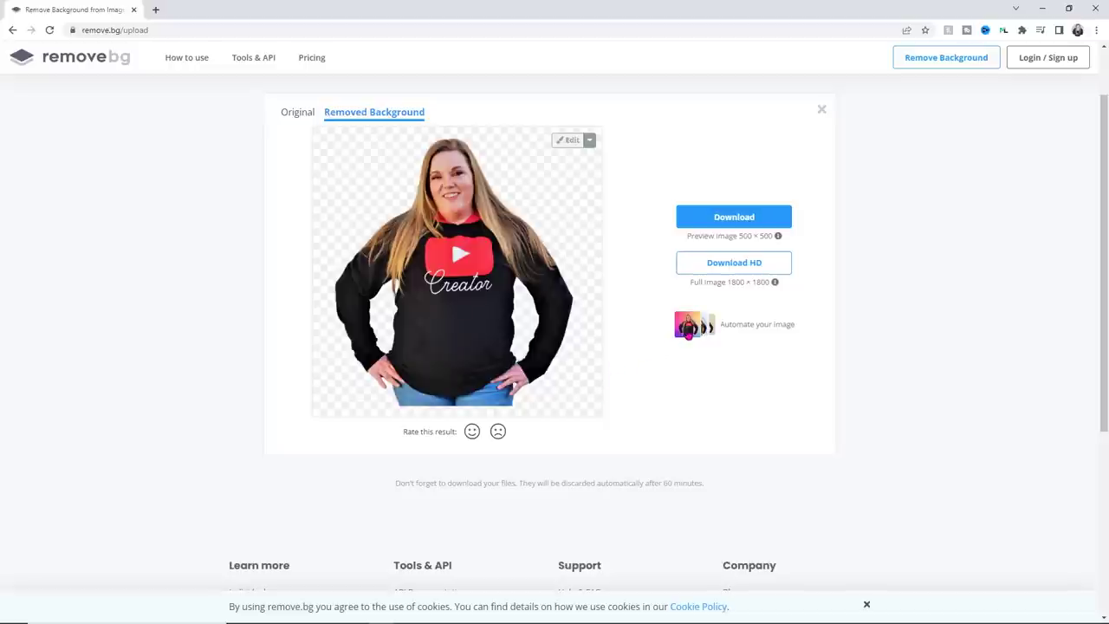
# Open the background-removed photo in Designify to view its automatic designs, and close that page.
pyautogui.click(688, 335)
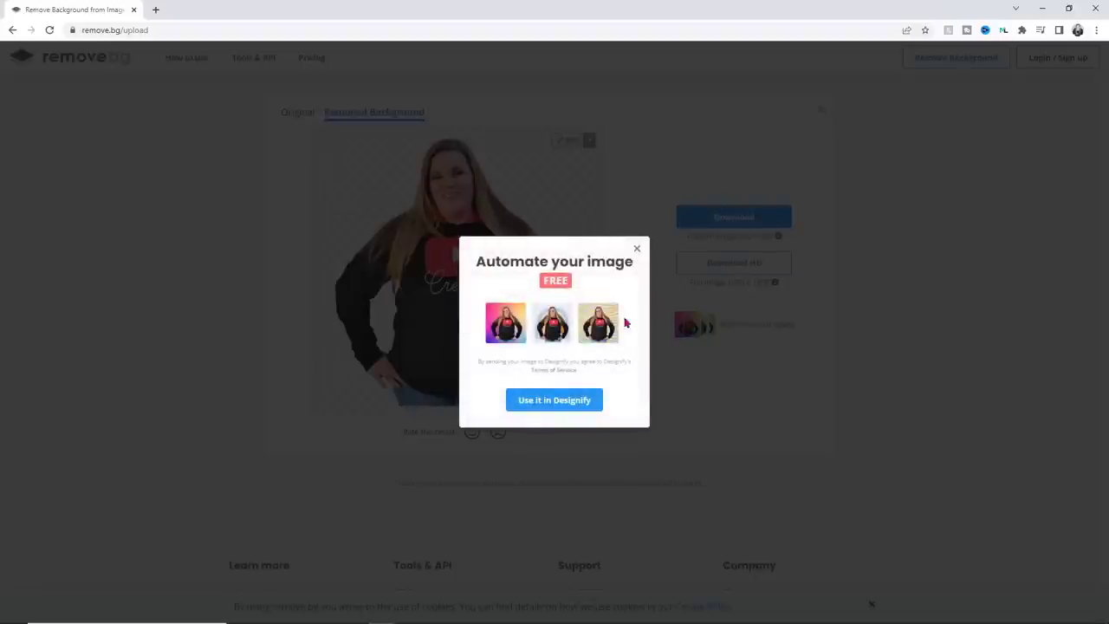
pyautogui.click(571, 402)
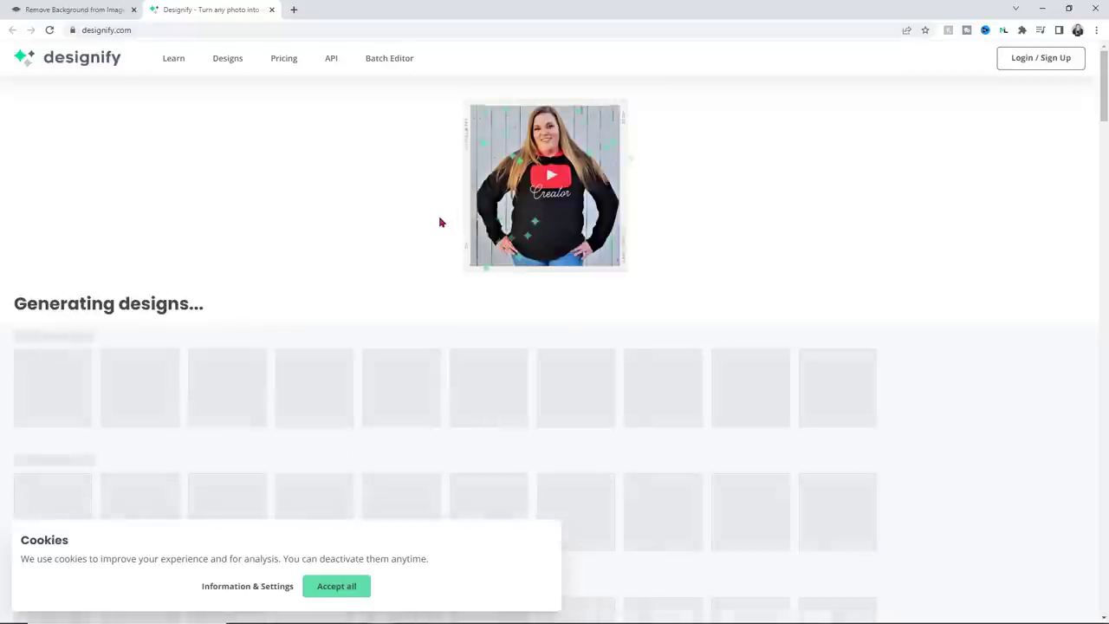
pyautogui.click(270, 10)
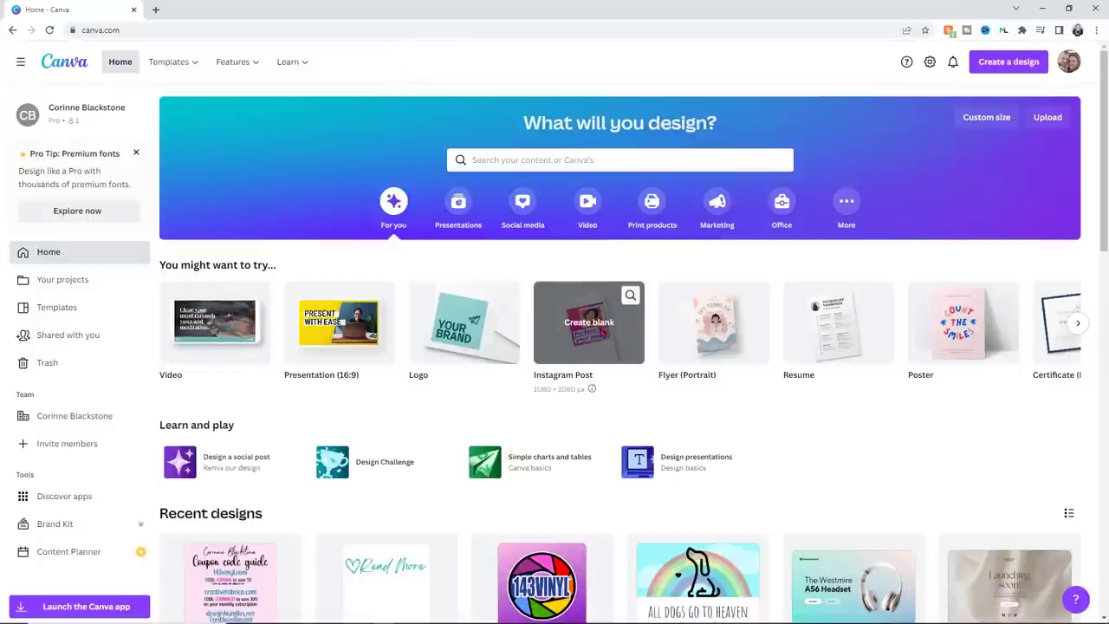
# Create a blank Instagram Post design in Canva and search its elements for "Heart".
pyautogui.click(599, 332)
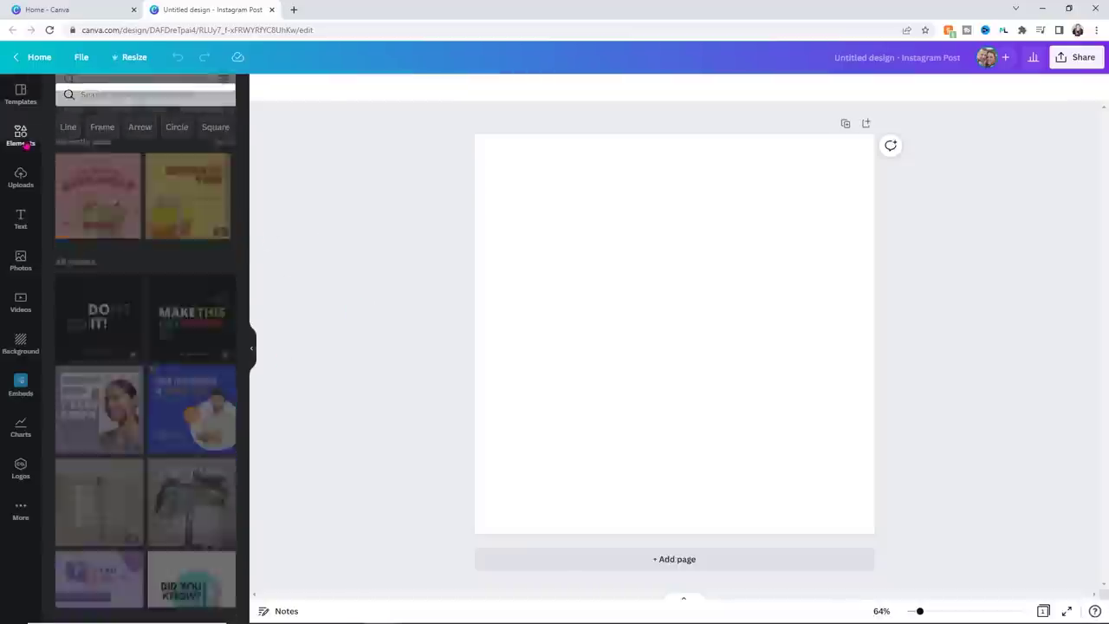
pyautogui.click(25, 142)
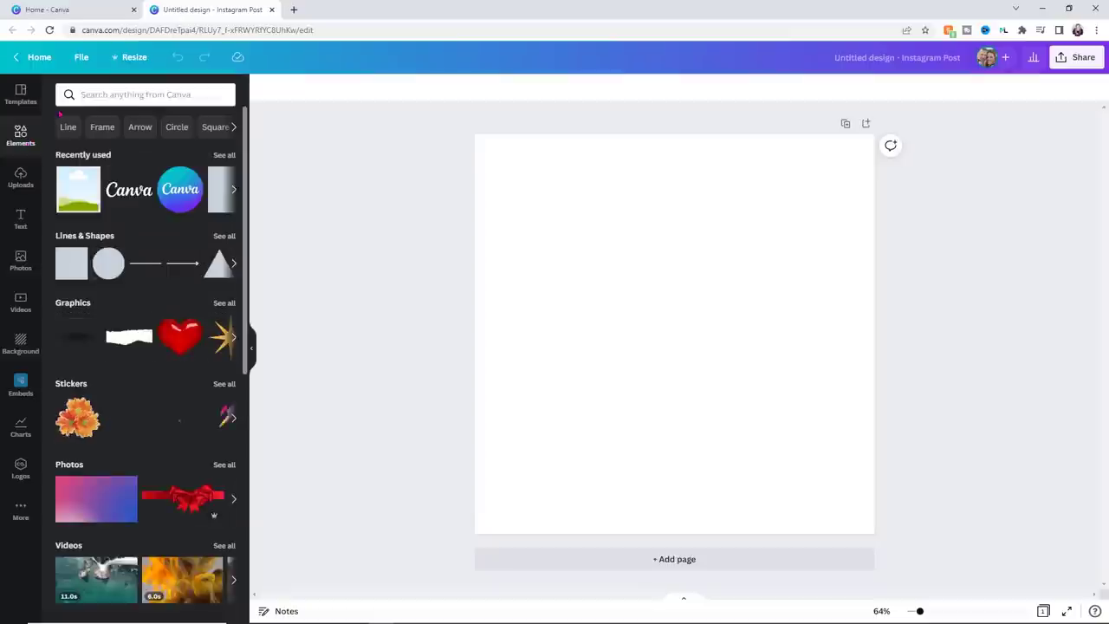
pyautogui.click(90, 94)
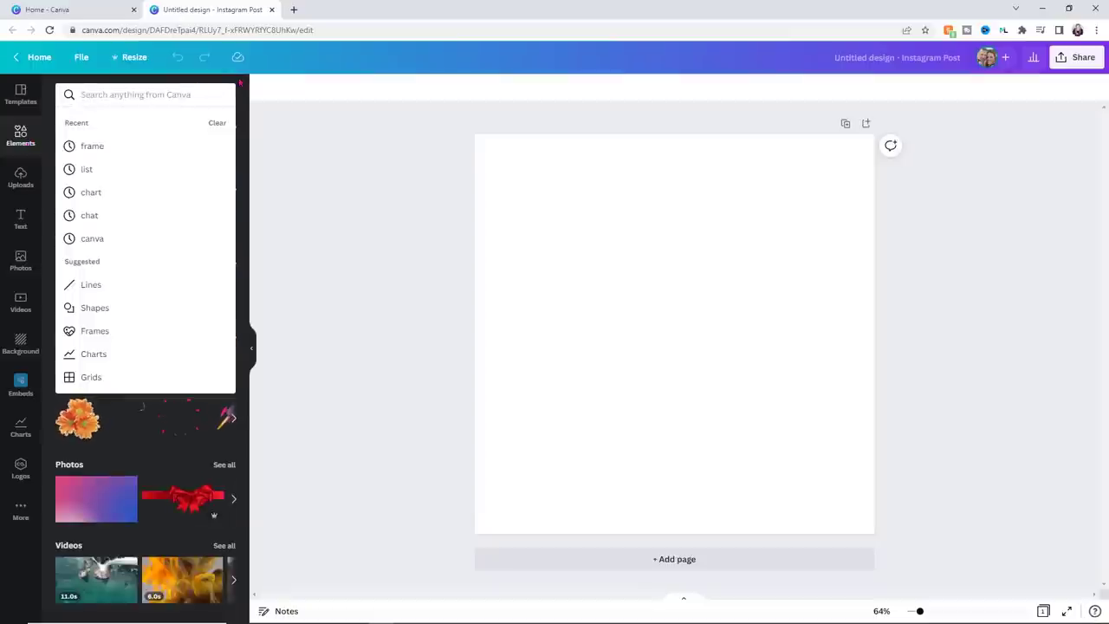
pyautogui.write('Heart')
pyautogui.press('Return')
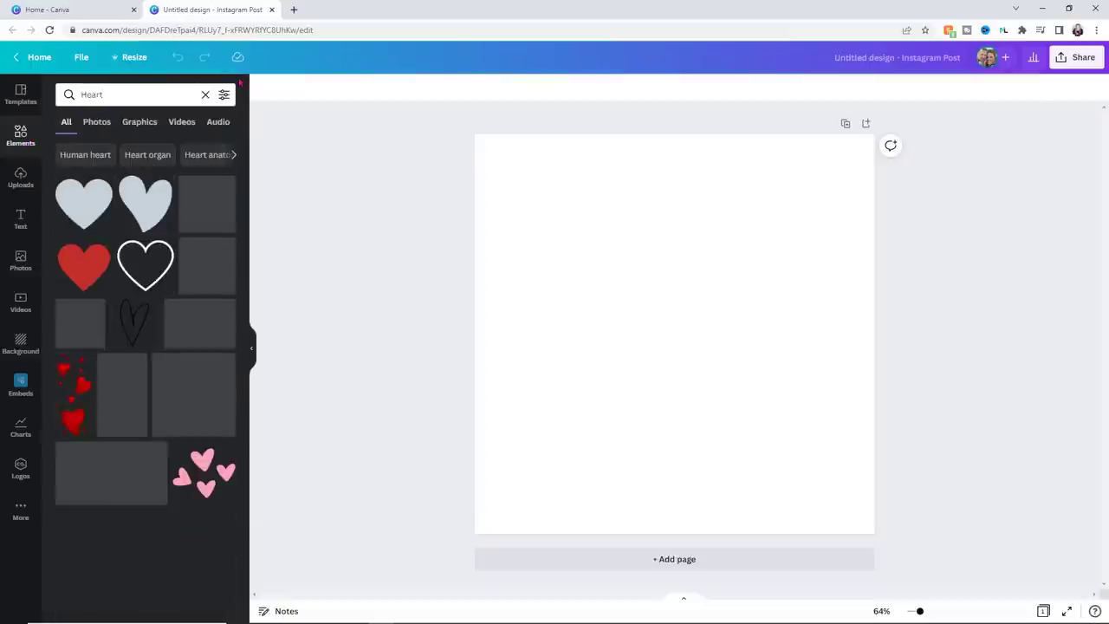
# Filter the heart search results to show only free elements.
pyautogui.click(224, 94)
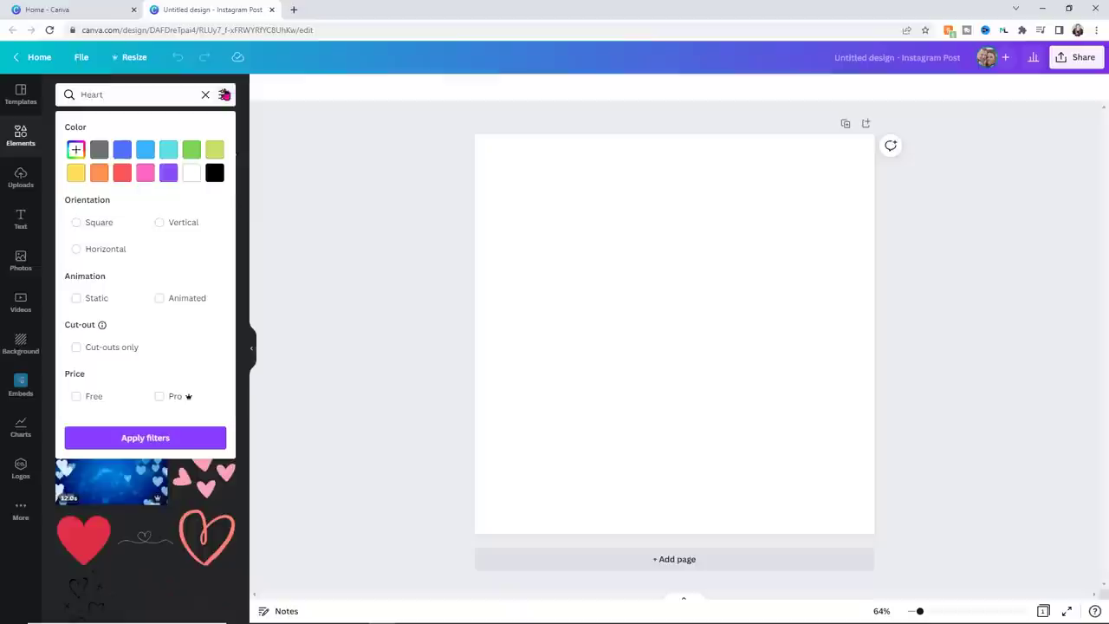
pyautogui.click(76, 397)
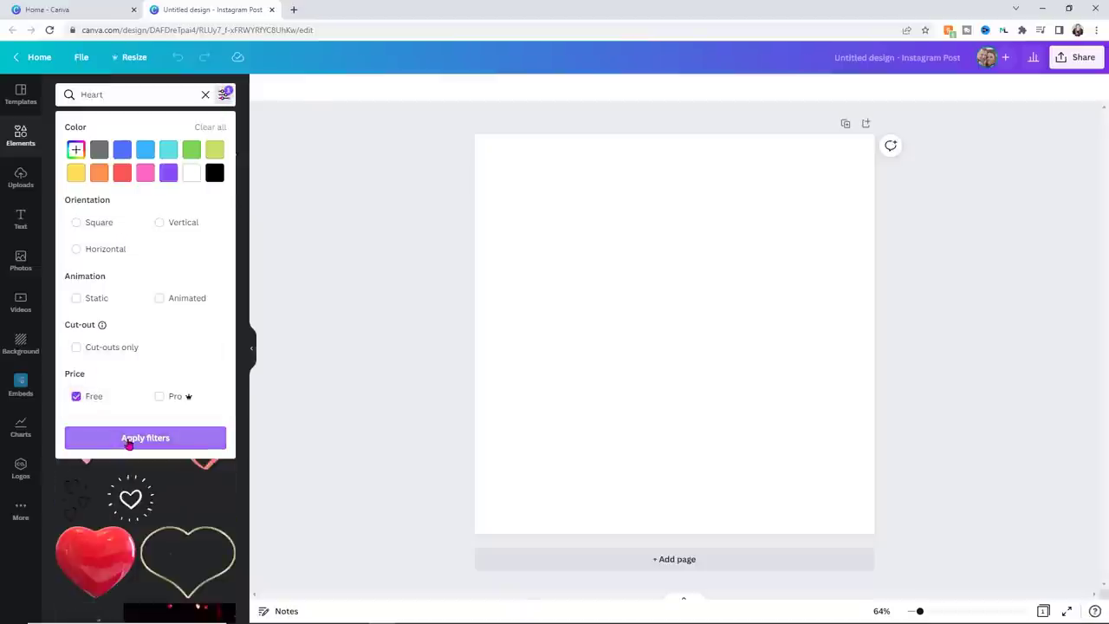
pyautogui.click(163, 440)
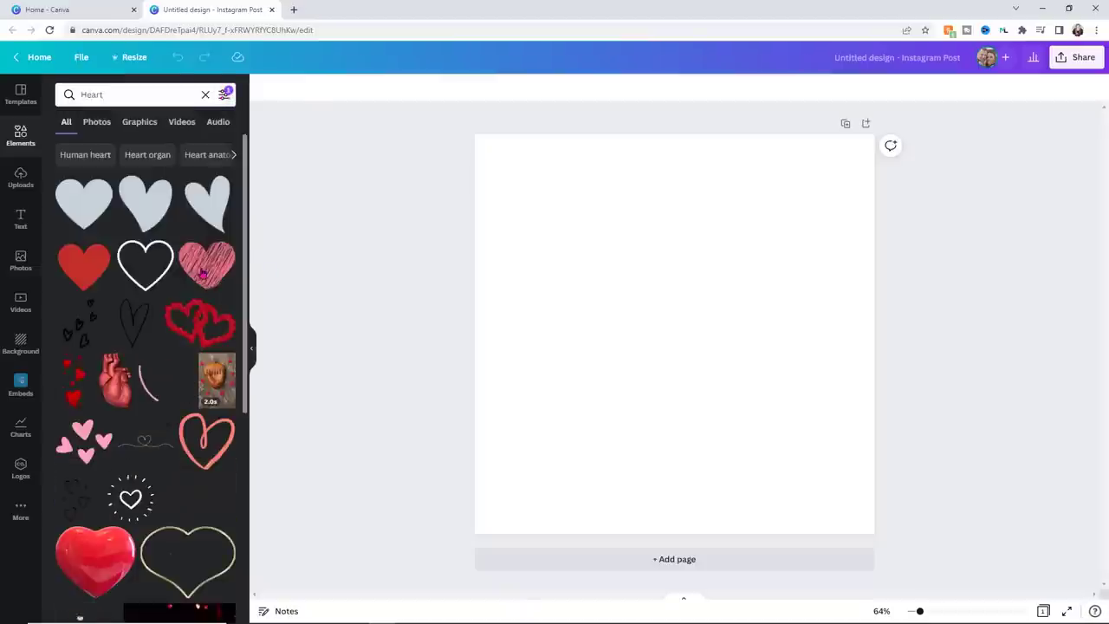
# Add the thick black hand-drawn heart outline to the design and place it in the upper-left area of the page.
pyautogui.scroll(-1, 197, 278)
pyautogui.scroll(-5, 197, 278)
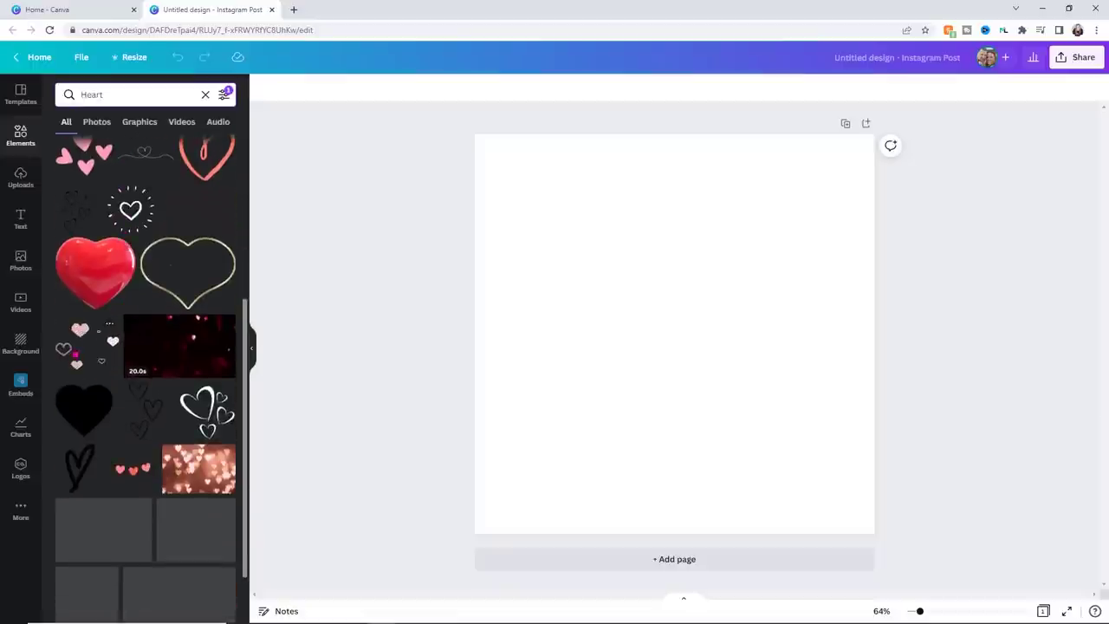
pyautogui.scroll(-3, 73, 355)
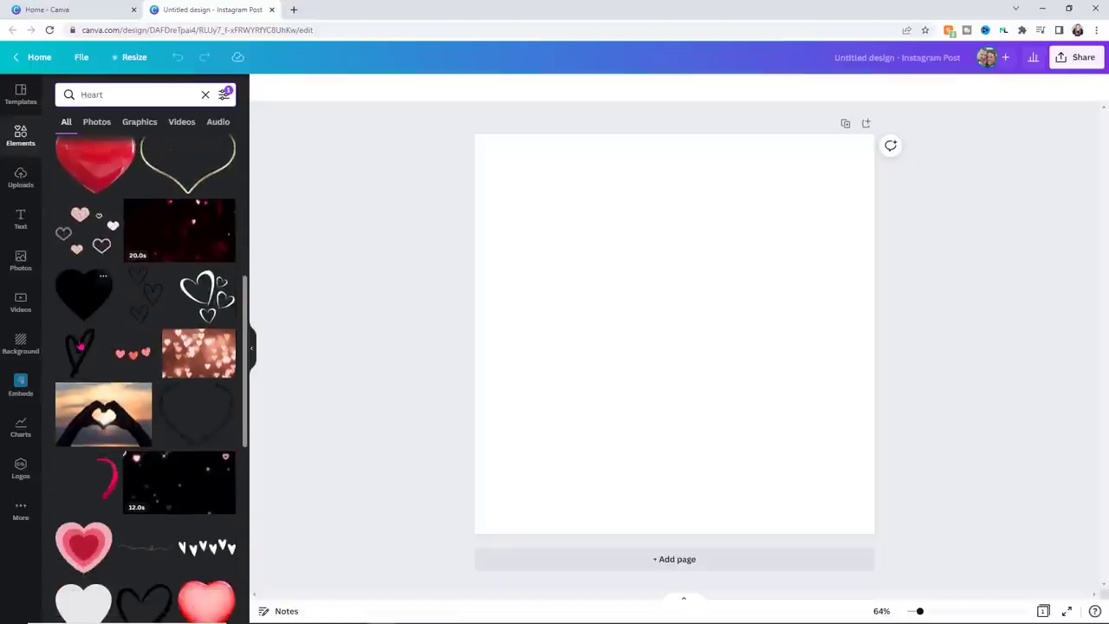
pyautogui.click(78, 353)
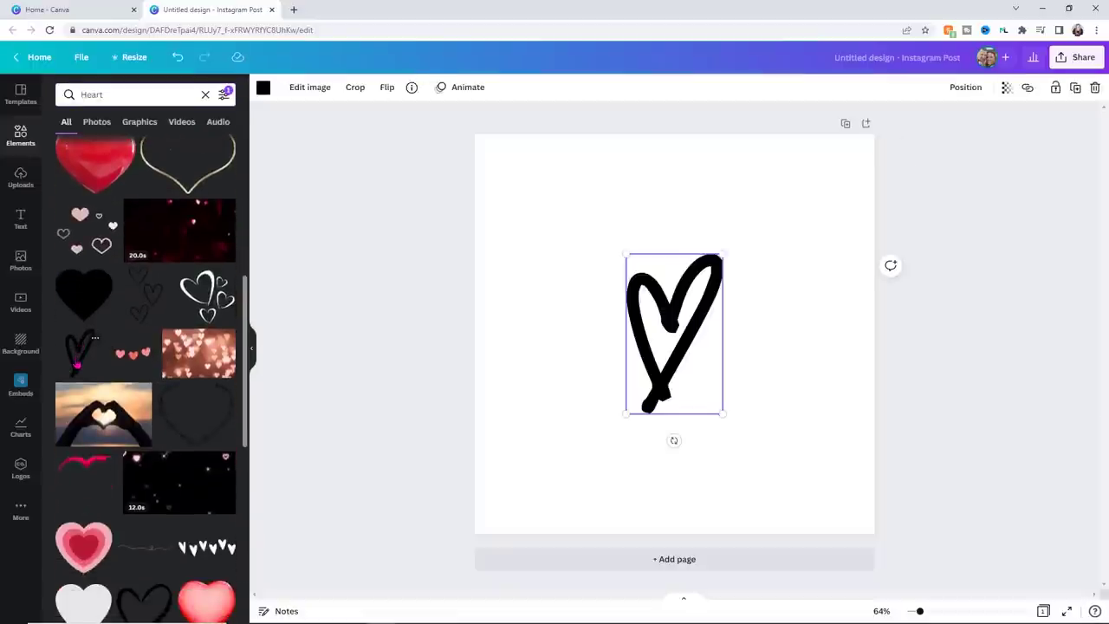
pyautogui.moveTo(694, 297); pyautogui.dragTo(569, 217)
pyautogui.click(394, 255)
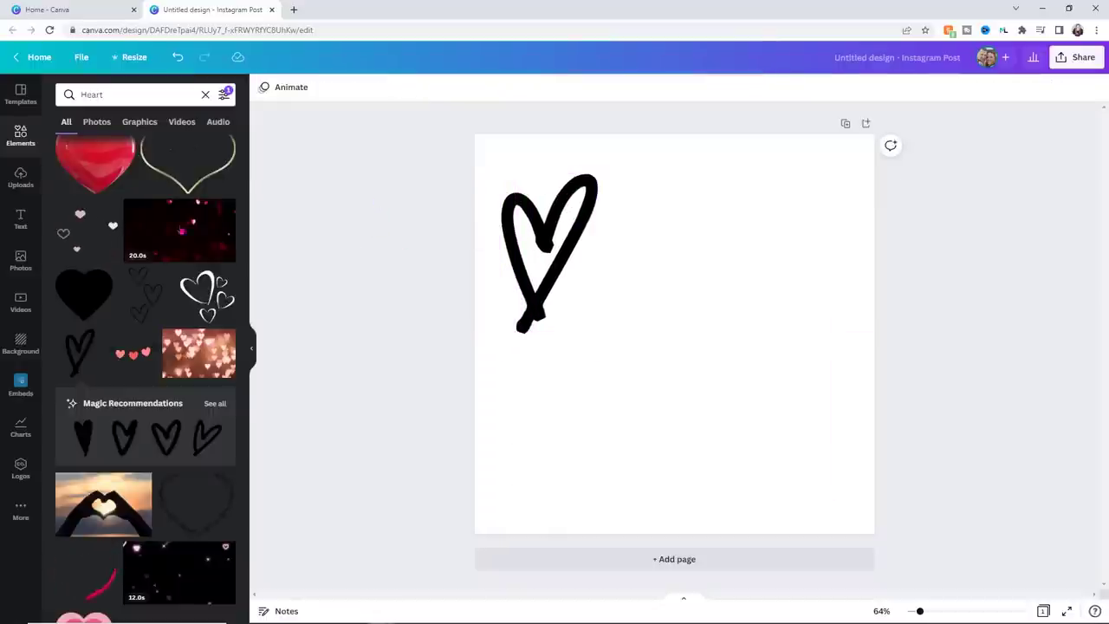
# Add body text reading "Love", enlarge it to about size 214 and place it to the right of the heart.
pyautogui.click(13, 224)
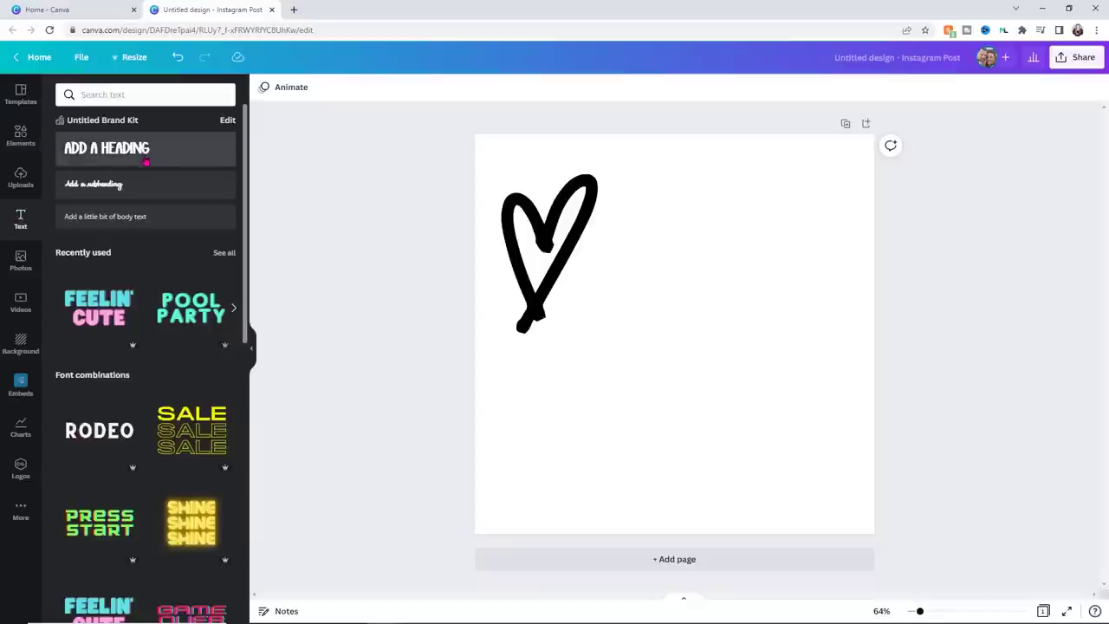
pyautogui.click(136, 217)
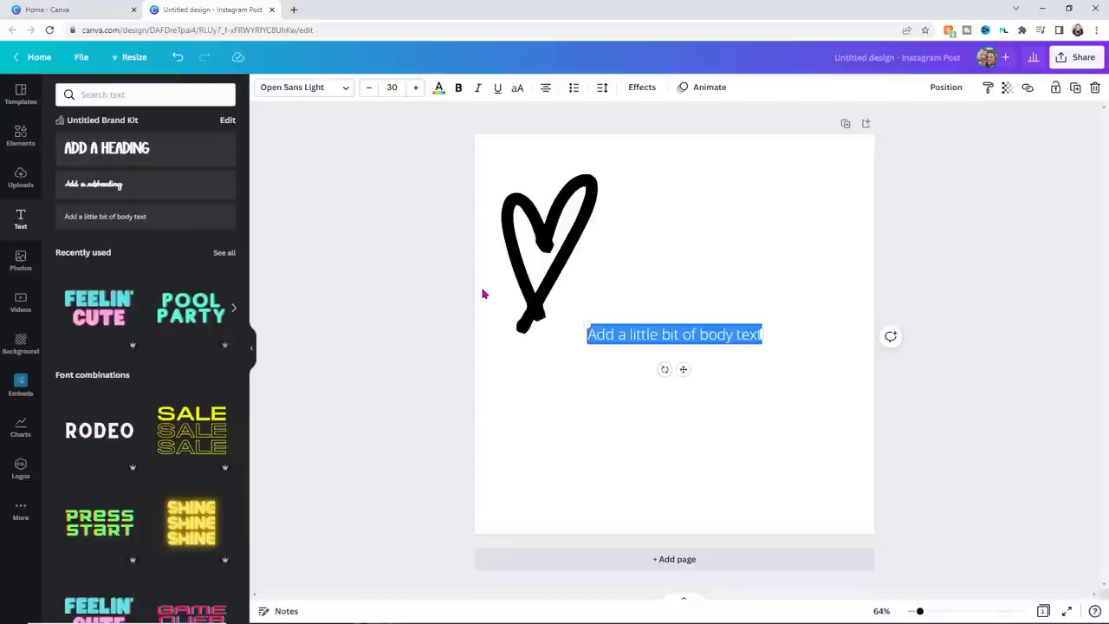
pyautogui.write('Love')
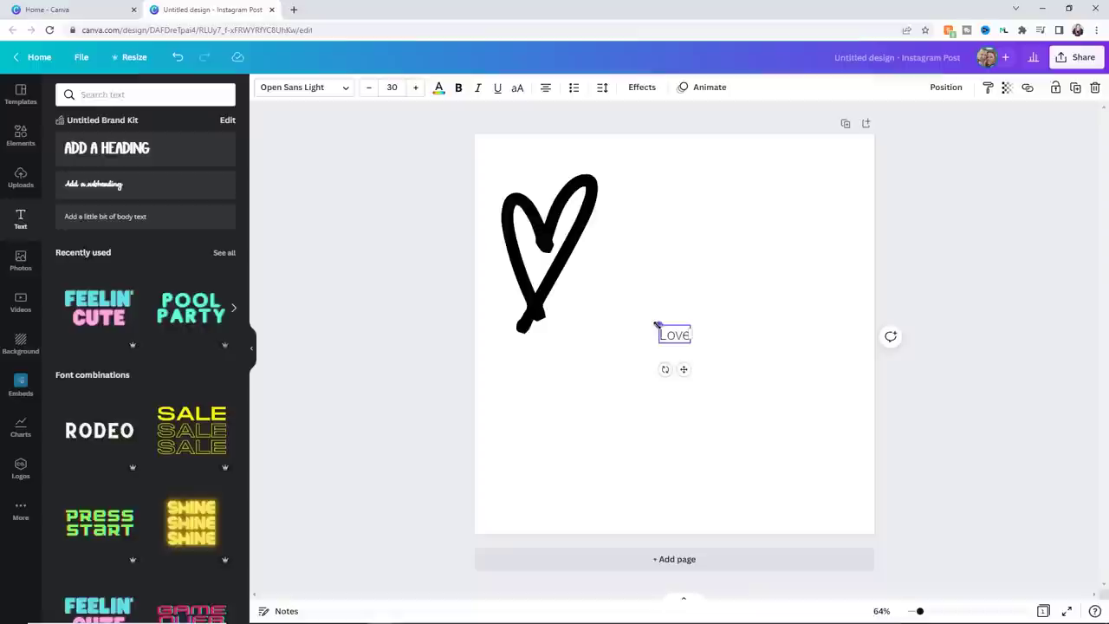
pyautogui.moveTo(657, 324); pyautogui.dragTo(470, 218)
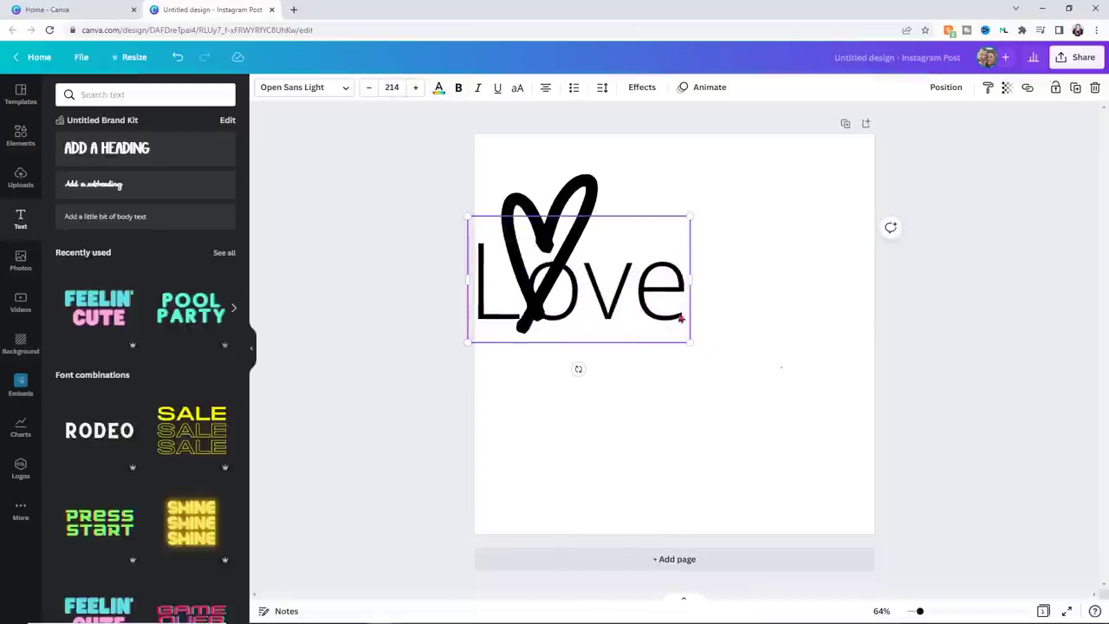
pyautogui.moveTo(690, 326); pyautogui.dragTo(821, 375)
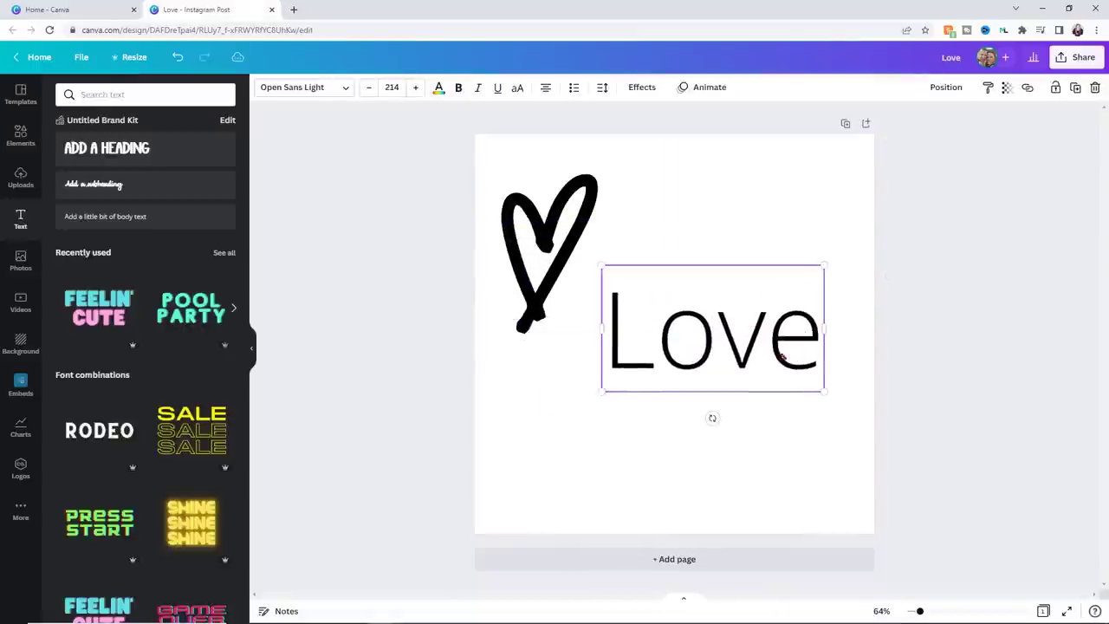
# Set the "Love" text's font to Blueberry and move the text up level with the heart.
pyautogui.click(342, 88)
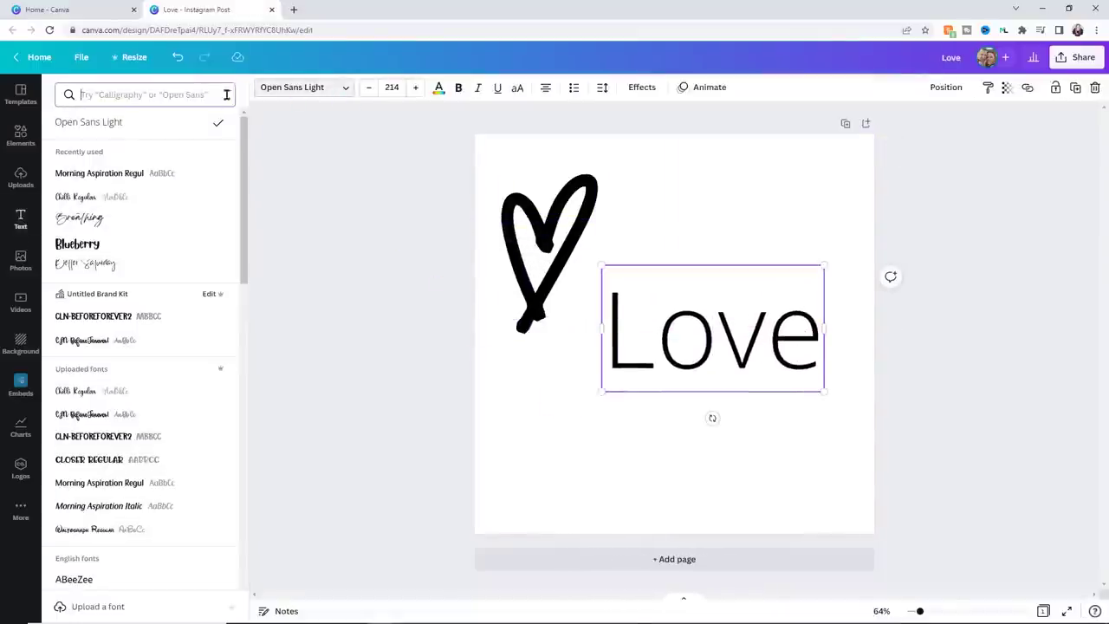
pyautogui.click(84, 251)
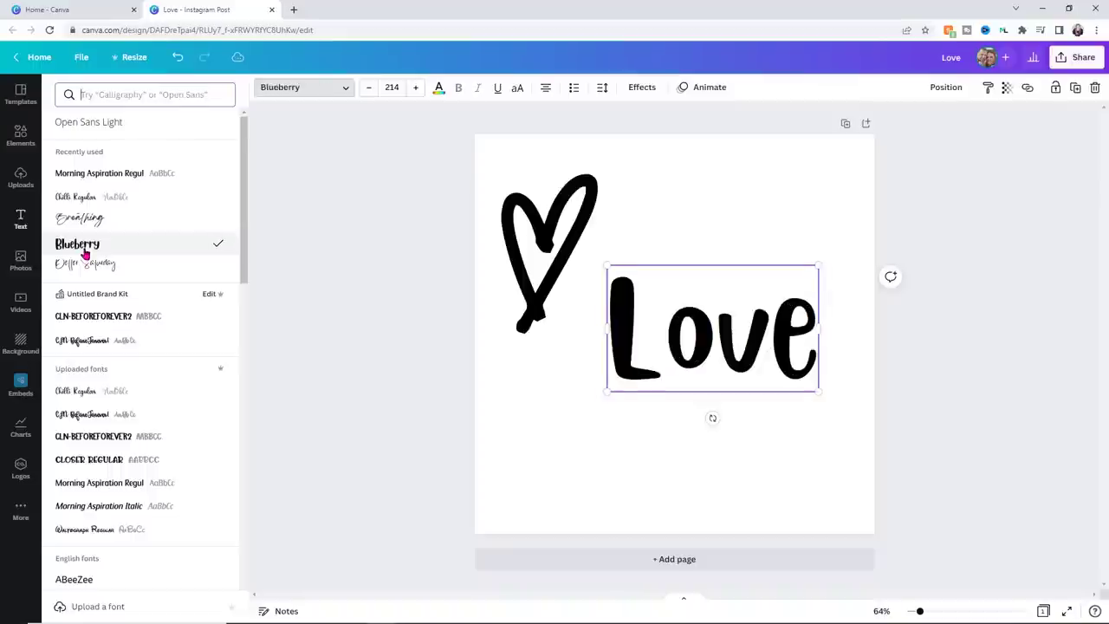
pyautogui.press('Escape')
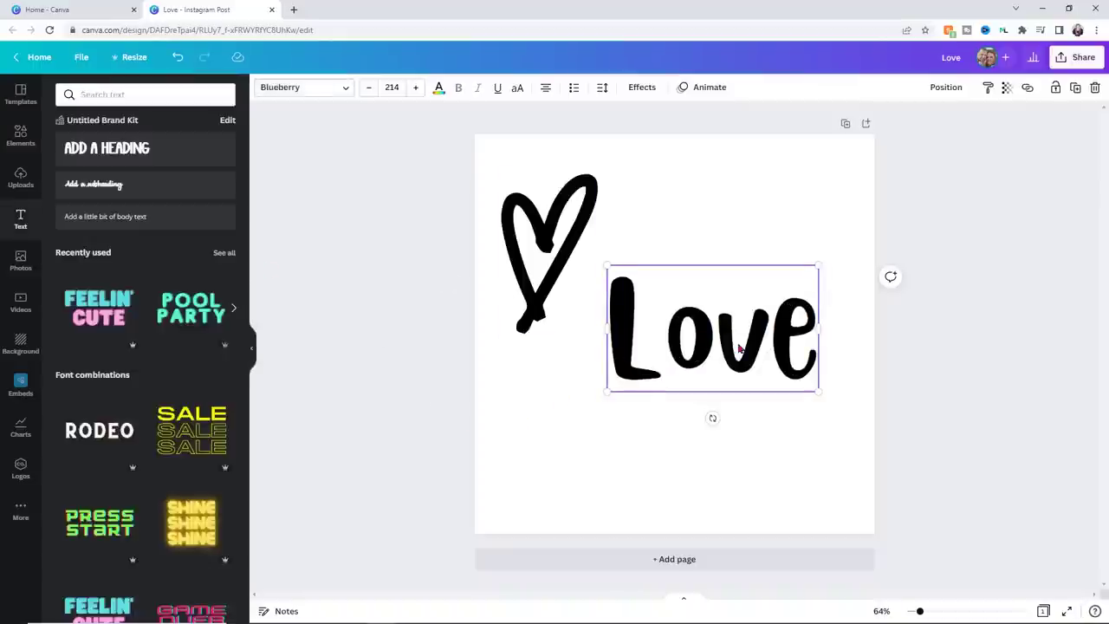
pyautogui.moveTo(740, 345); pyautogui.dragTo(739, 279)
pyautogui.click(887, 282)
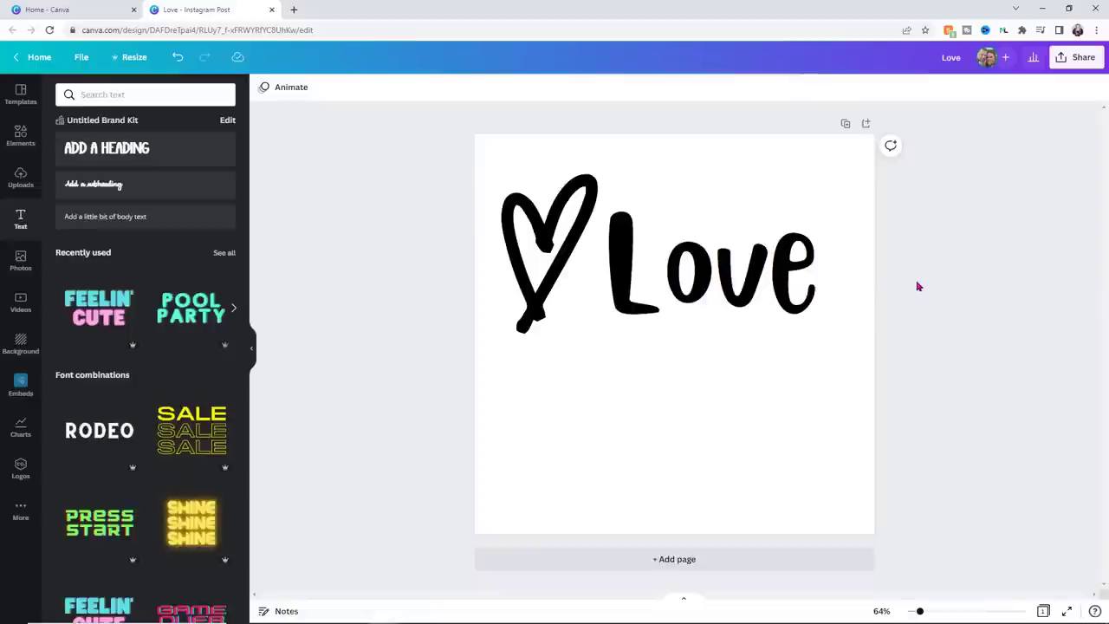
# Download the design as a PNG at 1080 × 1080 px without a transparent background.
pyautogui.click(1057, 61)
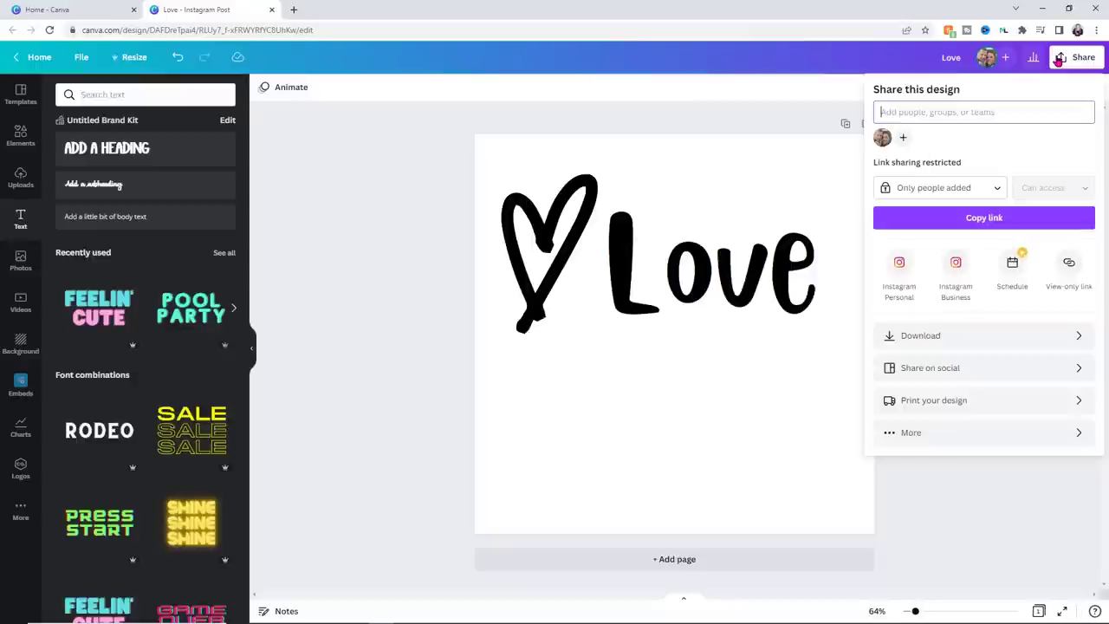
pyautogui.click(1073, 344)
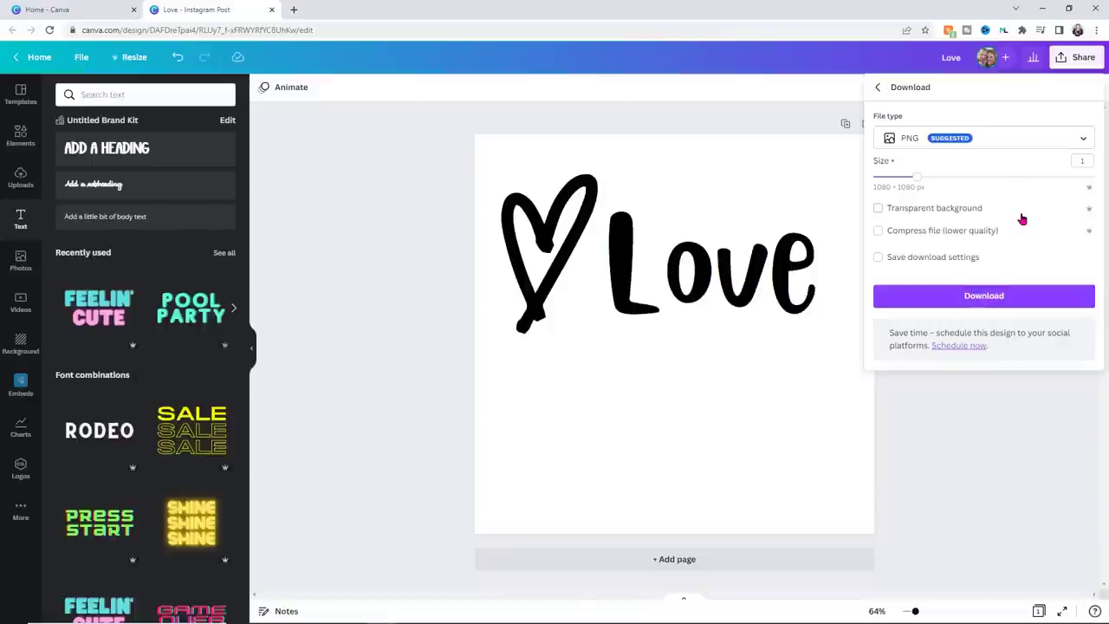
pyautogui.click(1011, 295)
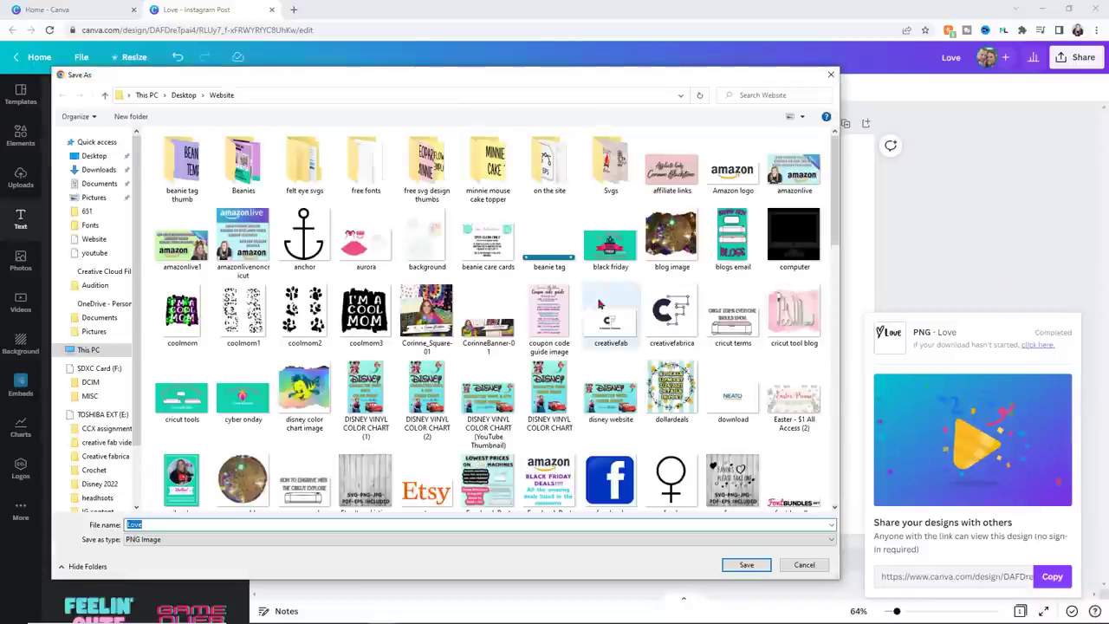
# Save the PNG as "love 1" in the Cricut folder on the Desktop.
pyautogui.click(192, 94)
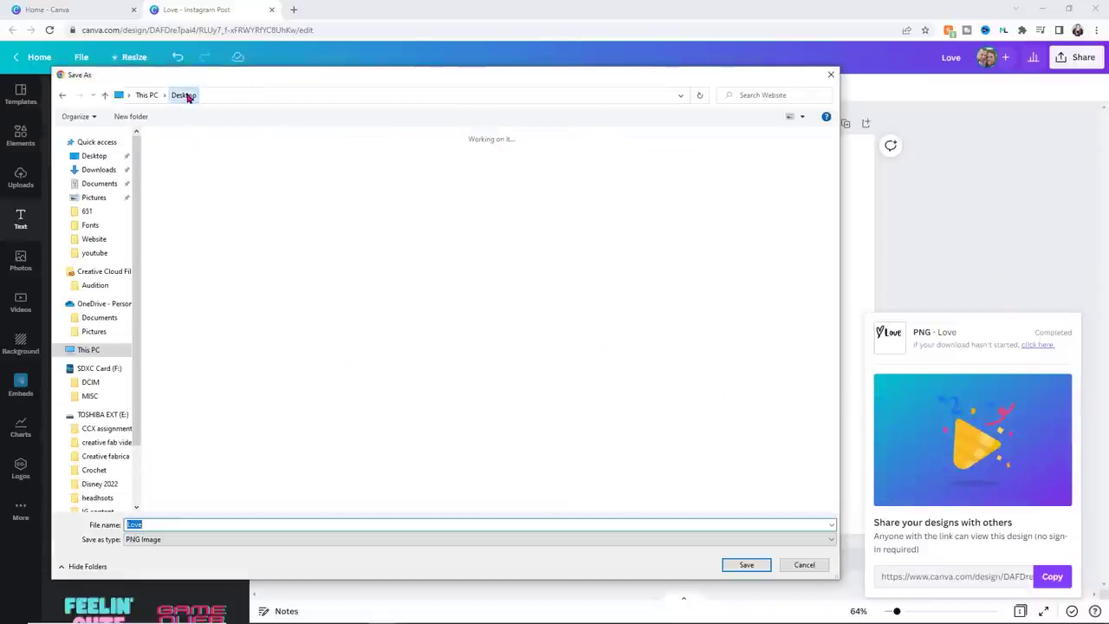
pyautogui.doubleClick(681, 162)
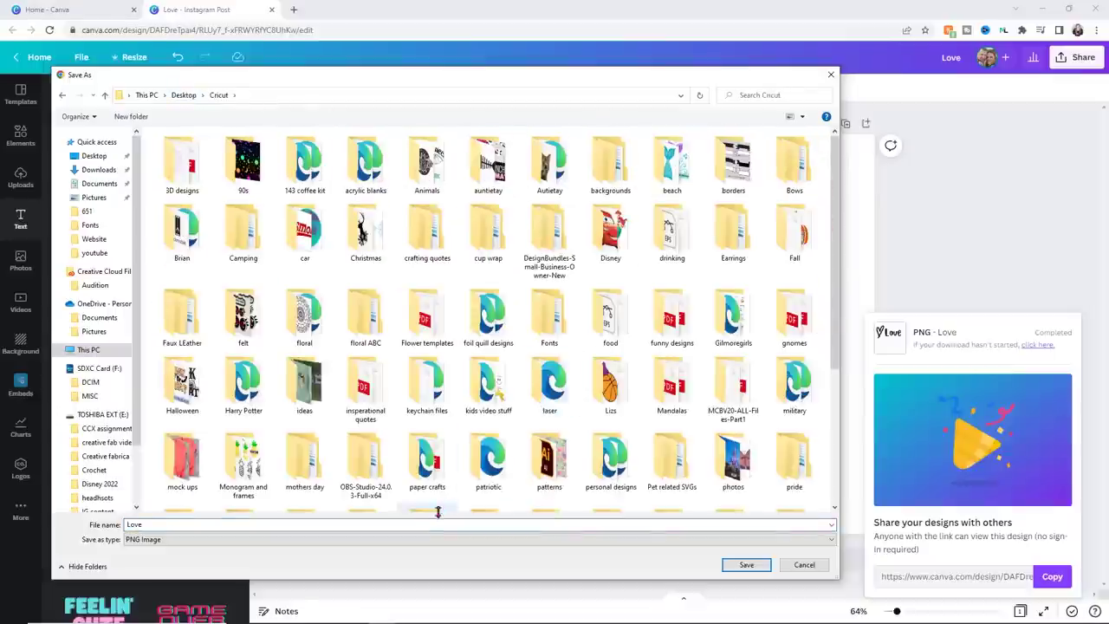
pyautogui.doubleClick(428, 524)
pyautogui.write('love')
pyautogui.click(429, 524)
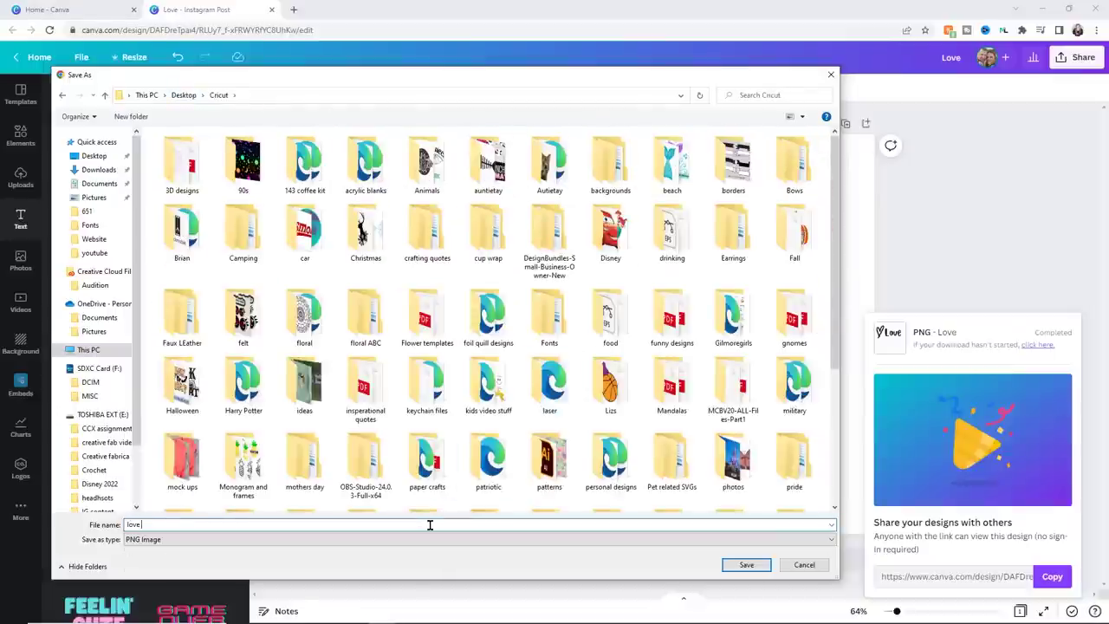
pyautogui.write('1')
pyautogui.press('Return')
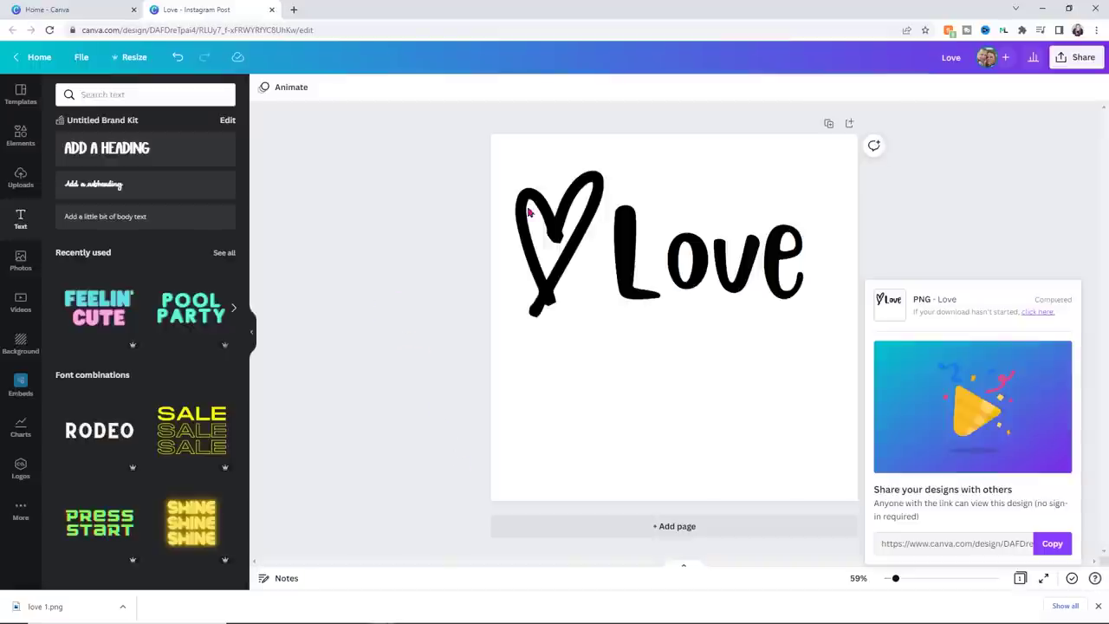
# Recolor the "Love" text with the purple from the default colors.
pyautogui.click(448, 235)
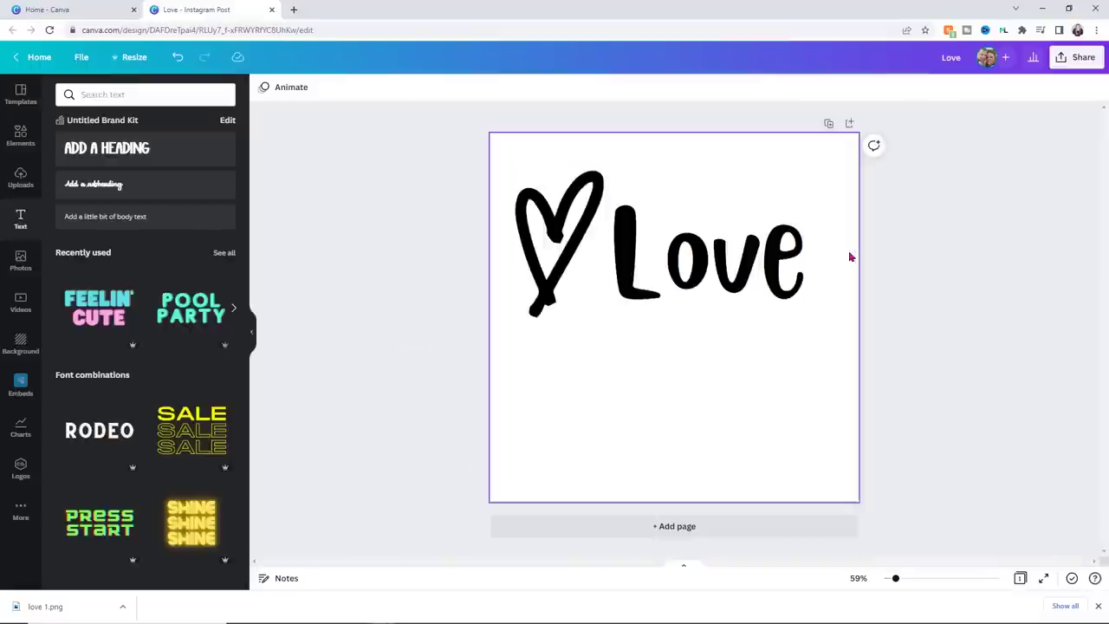
pyautogui.click(762, 256)
pyautogui.click(350, 90)
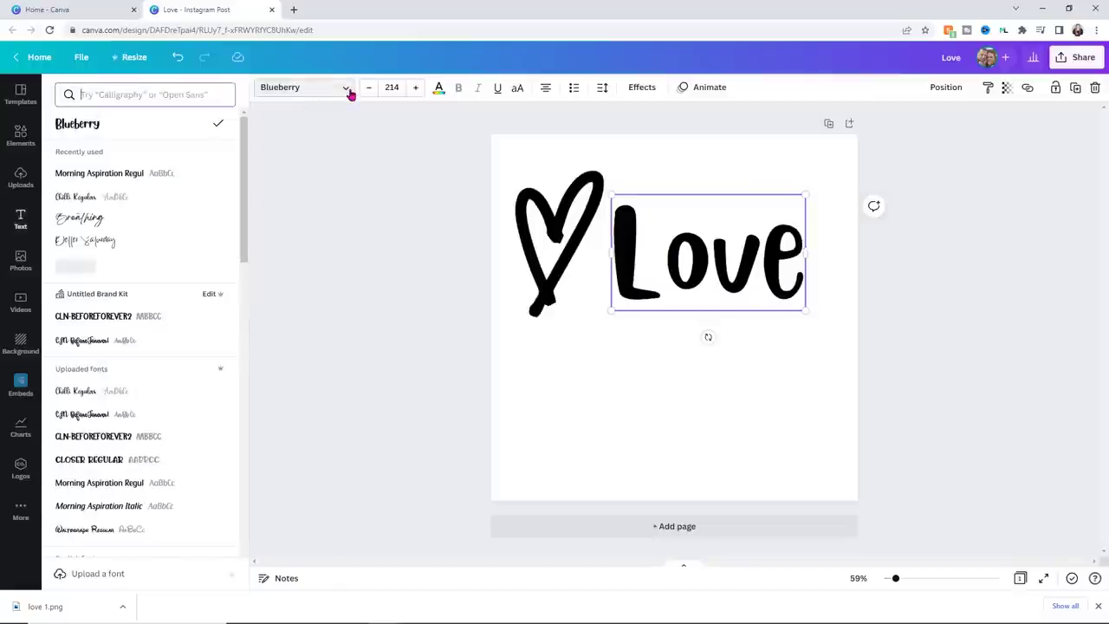
pyautogui.click(349, 90)
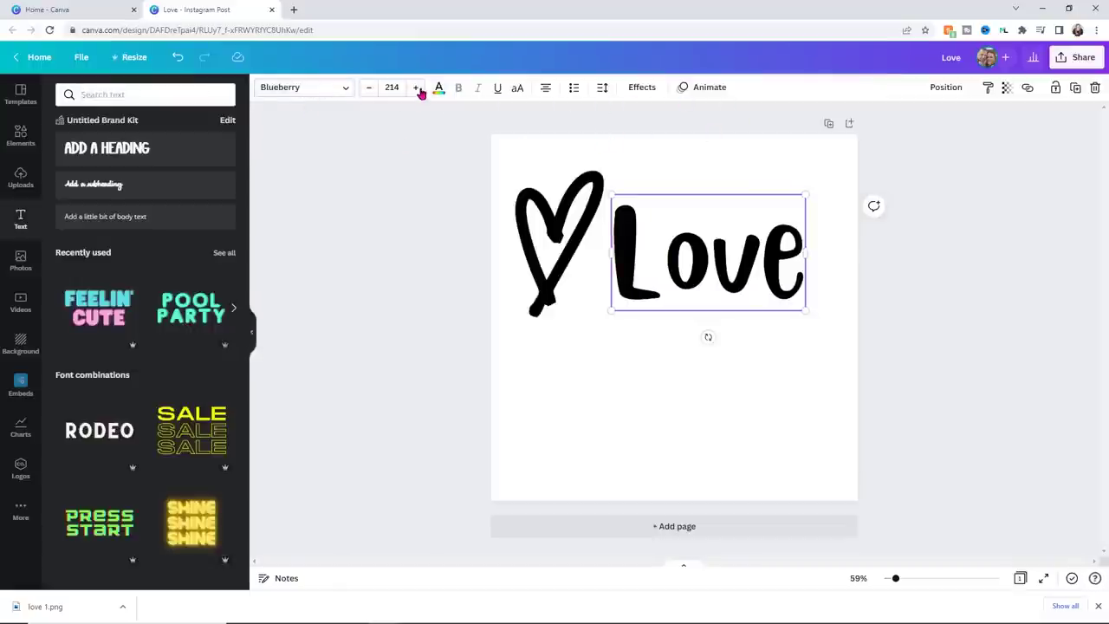
pyautogui.click(438, 88)
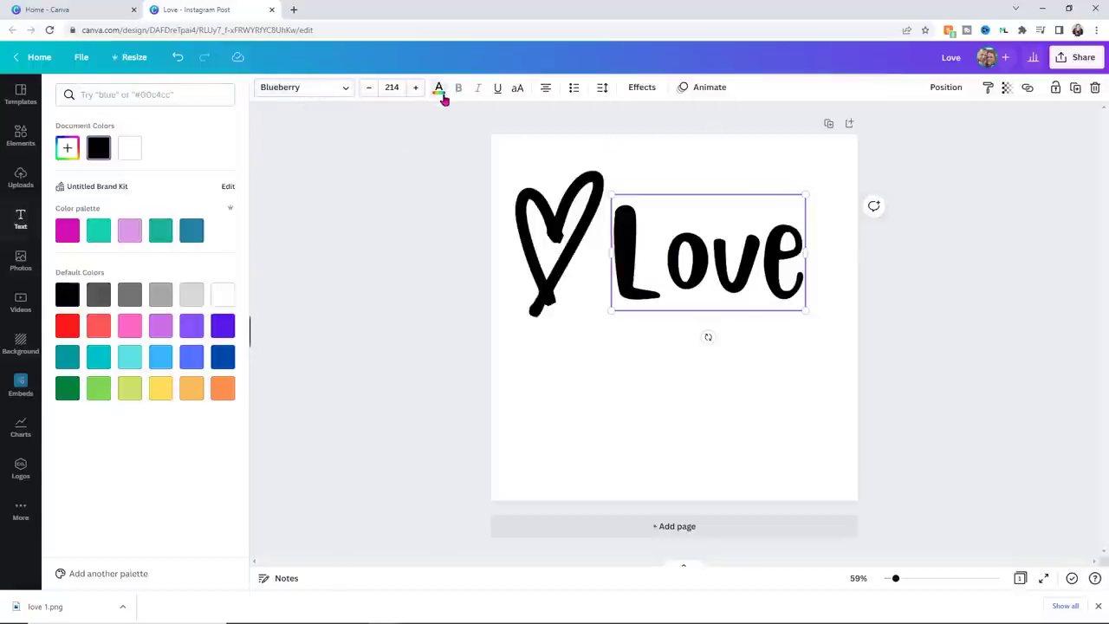
pyautogui.click(185, 331)
# Recolor the heart graphic with the magenta from the brand kit's color palette.
pyautogui.click(532, 247)
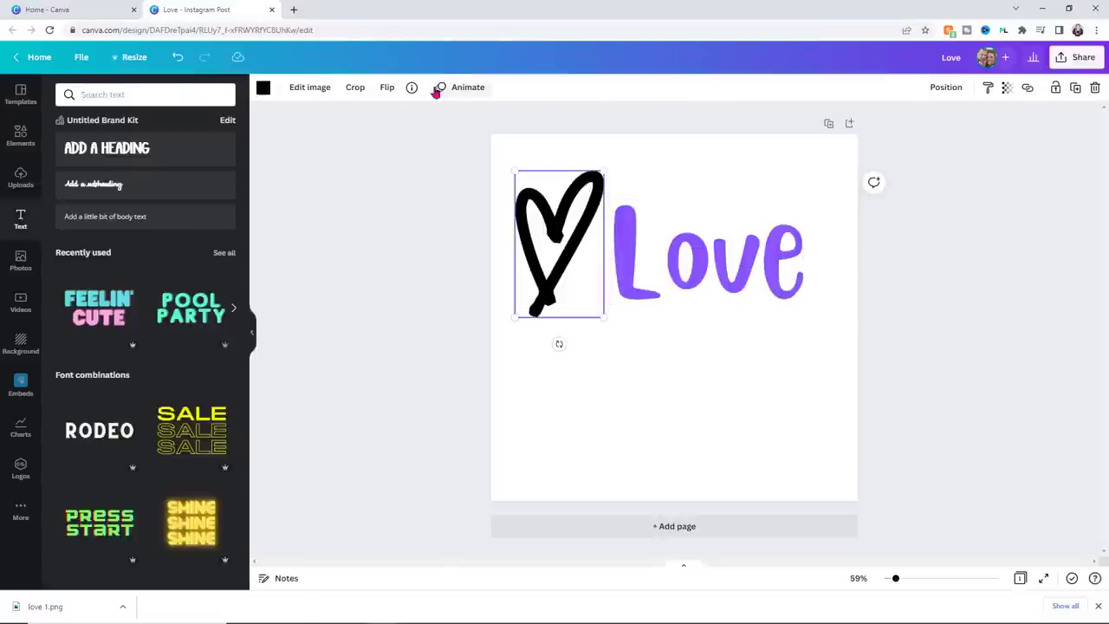
pyautogui.click(264, 89)
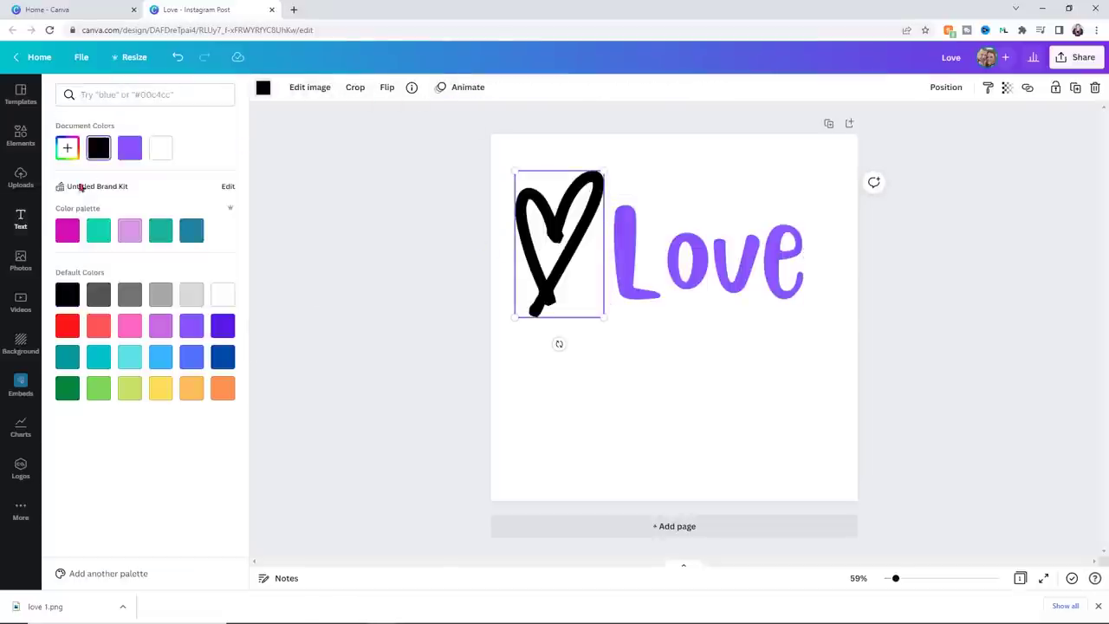
pyautogui.click(68, 230)
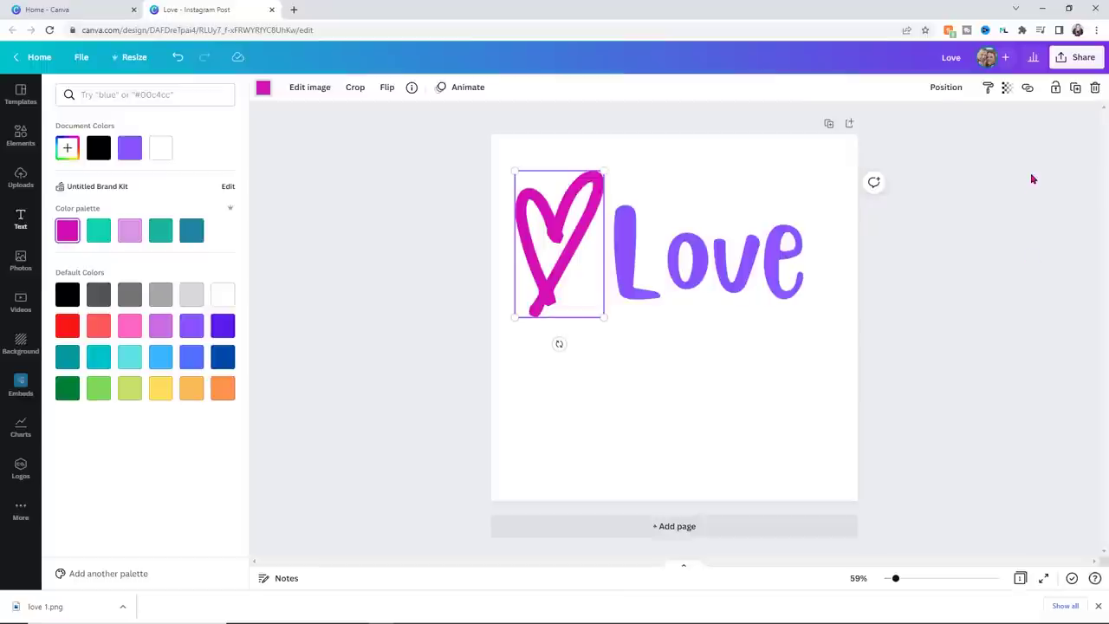
# Download the design as an SVG with a transparent background, saving it as "love 2" in the Cricut folder on the Desktop.
pyautogui.click(1062, 63)
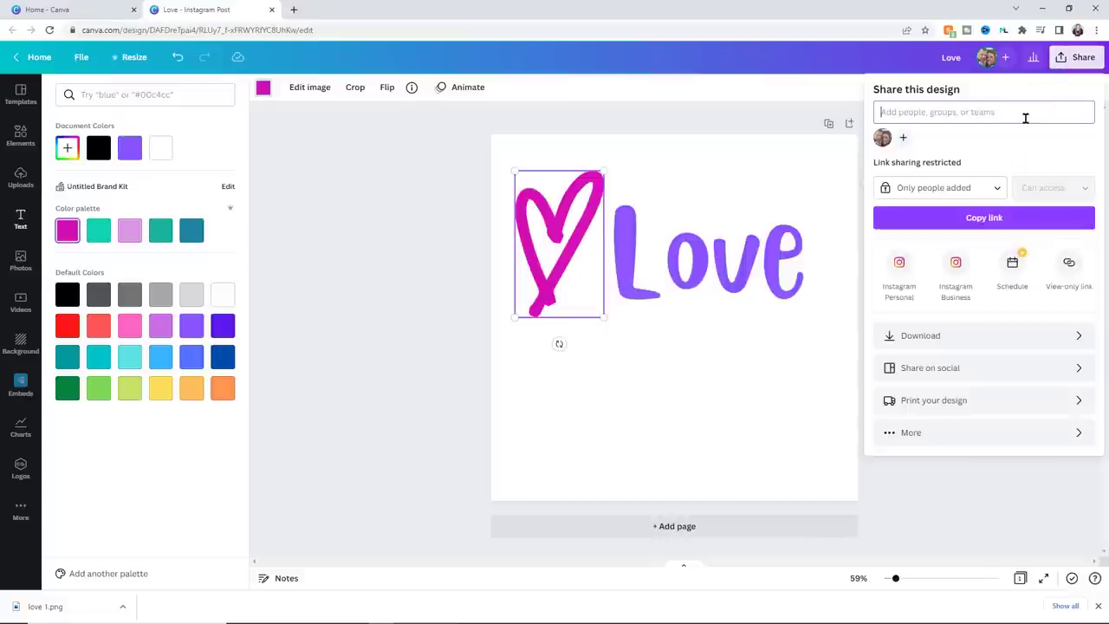
pyautogui.click(1007, 337)
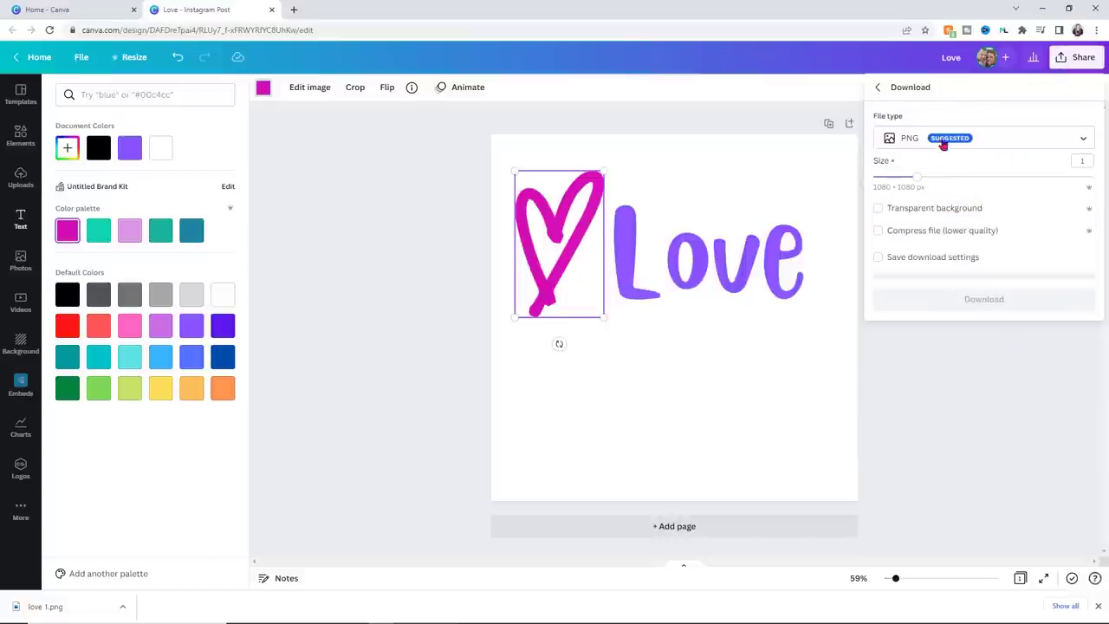
pyautogui.click(1074, 145)
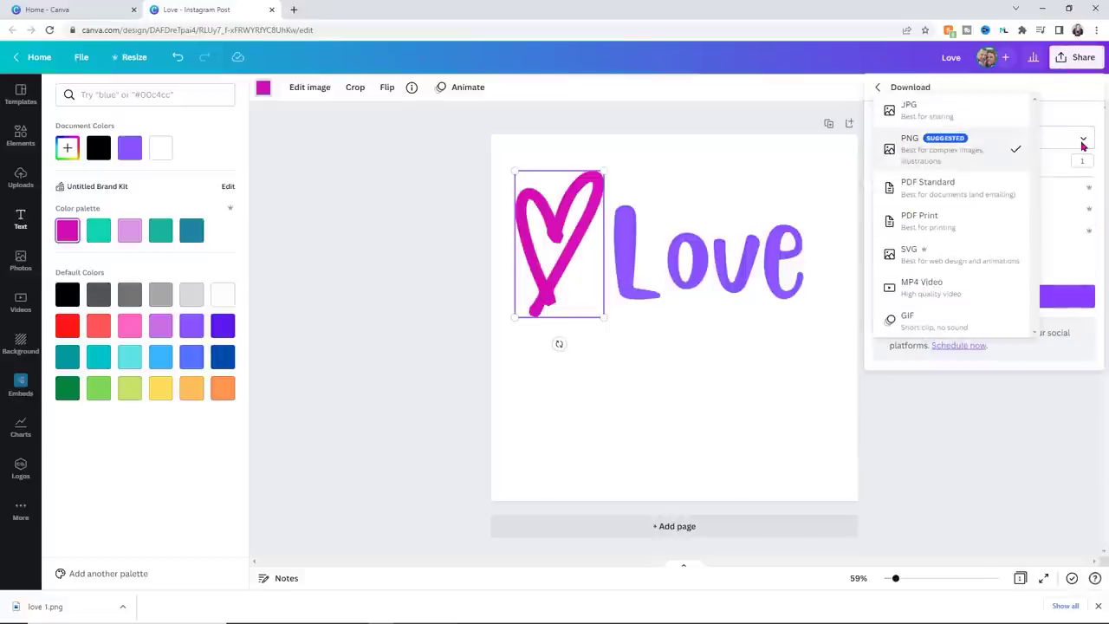
pyautogui.click(932, 263)
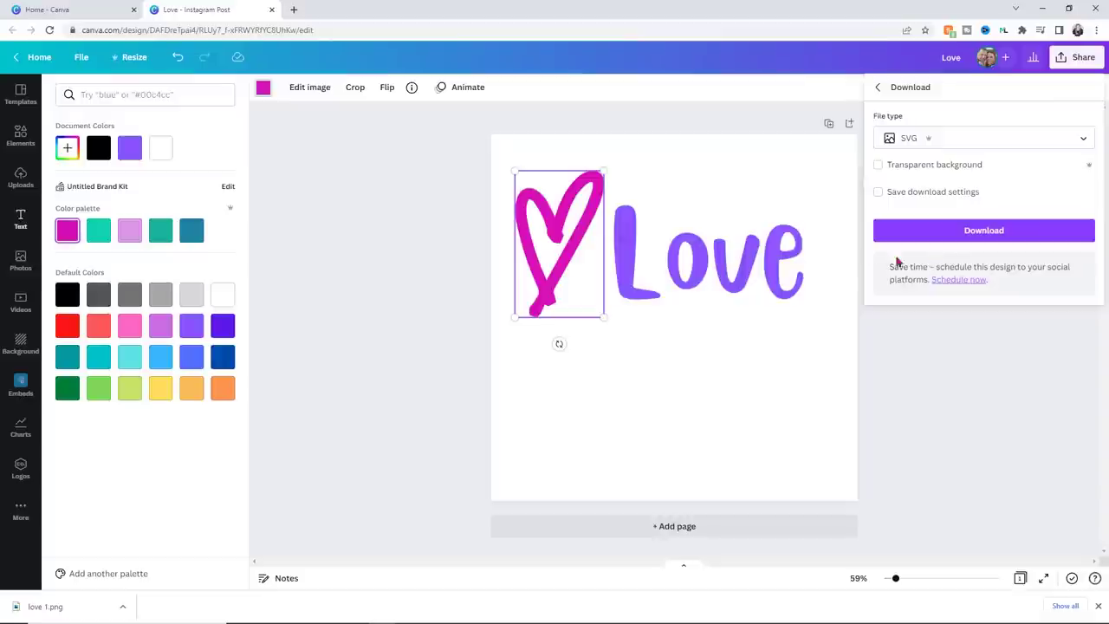
pyautogui.click(878, 165)
pyautogui.click(933, 231)
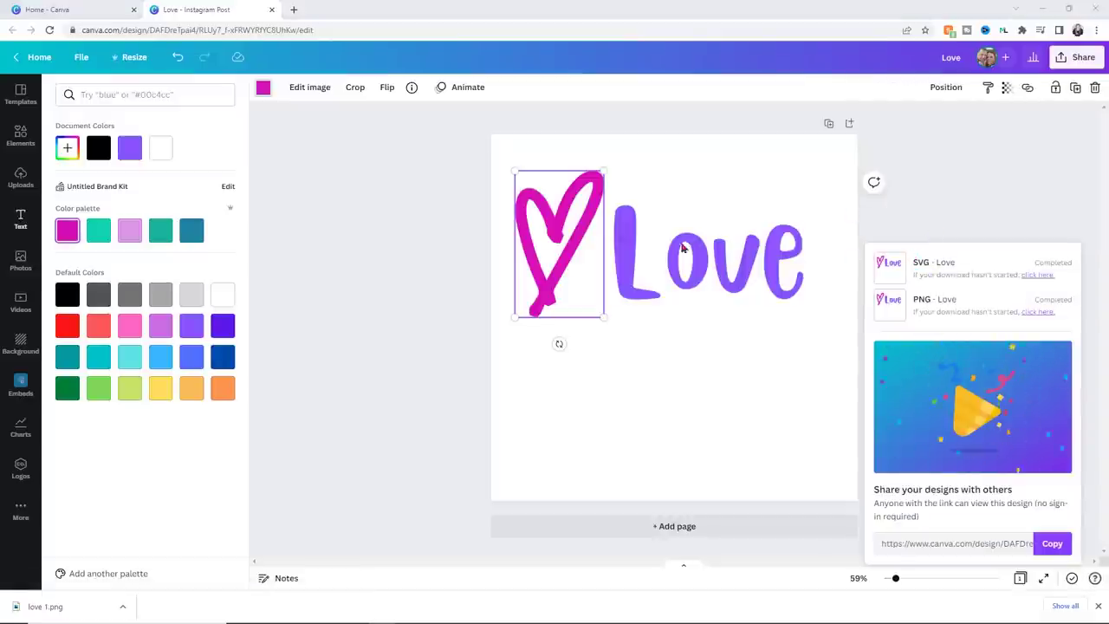
pyautogui.write('love 1')
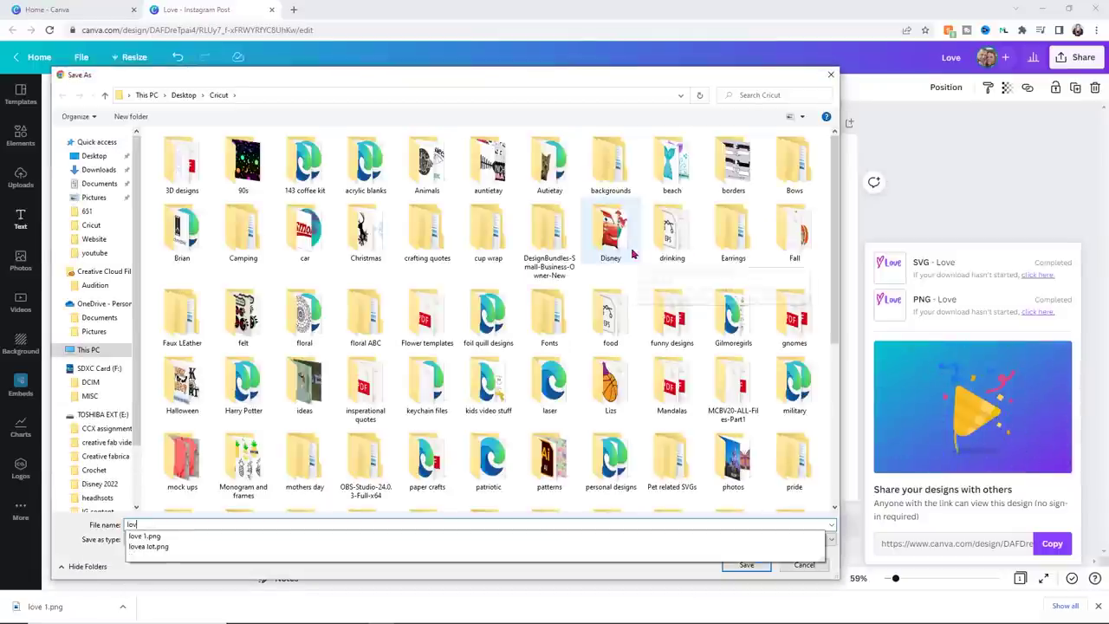
pyautogui.press('Return')
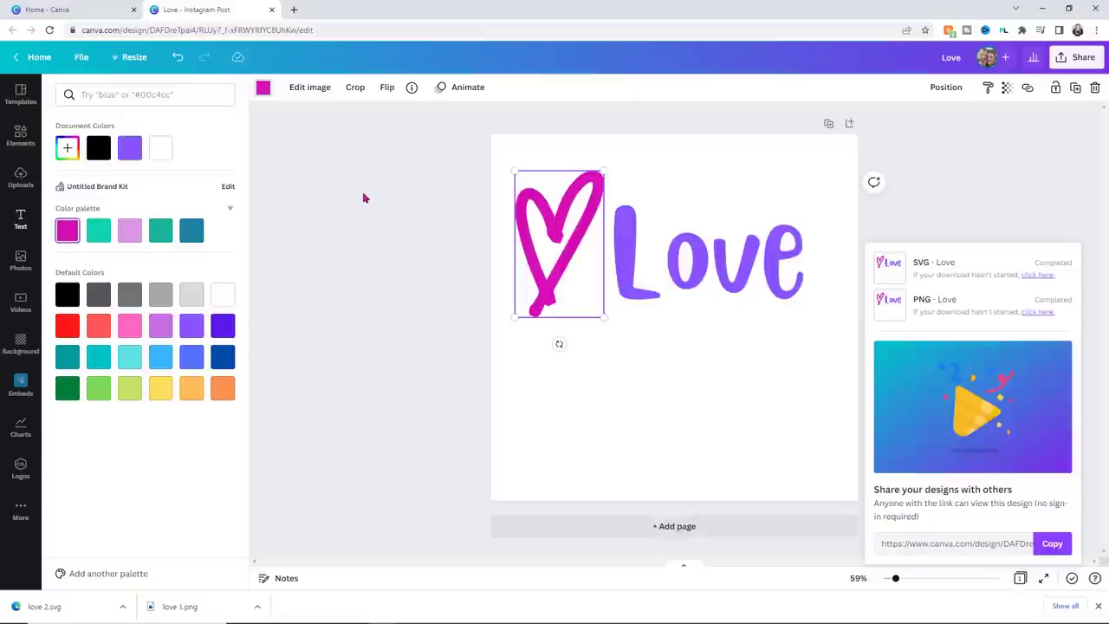
pyautogui.press('Escape')
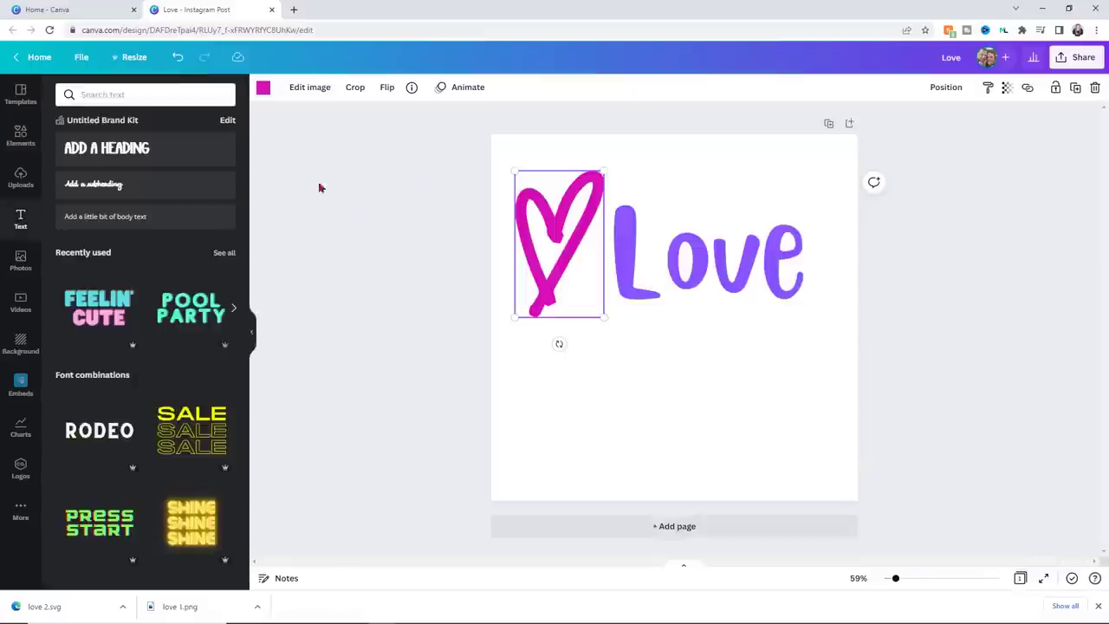
# Clear the heart search in the elements library and look through the available element categories.
pyautogui.click(21, 134)
pyautogui.click(104, 94)
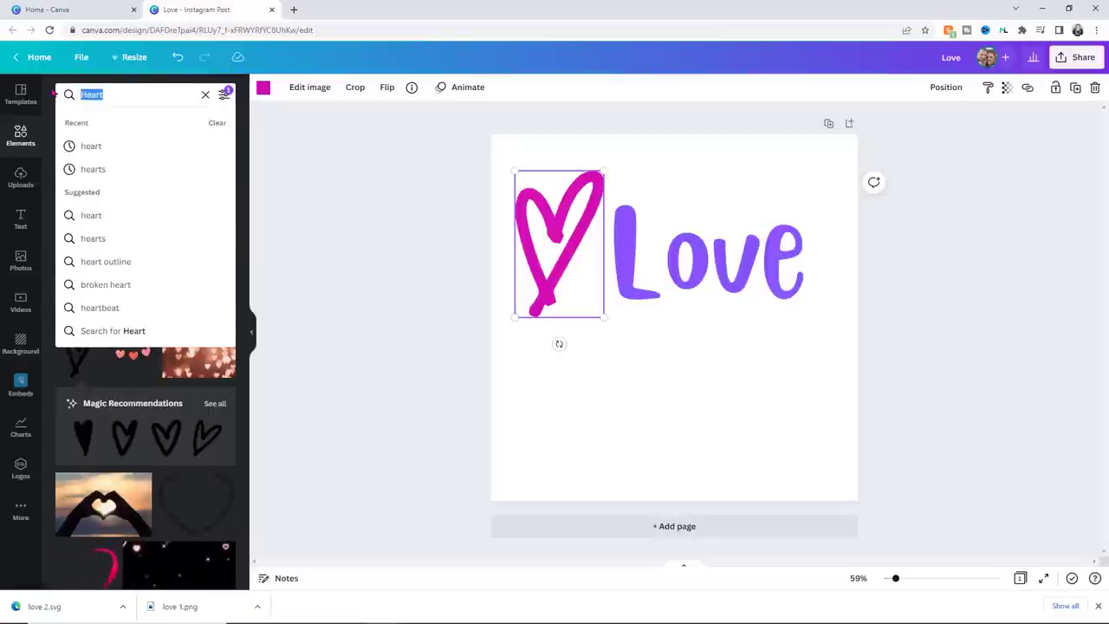
pyautogui.press('BackSpace')
pyautogui.press('Return')
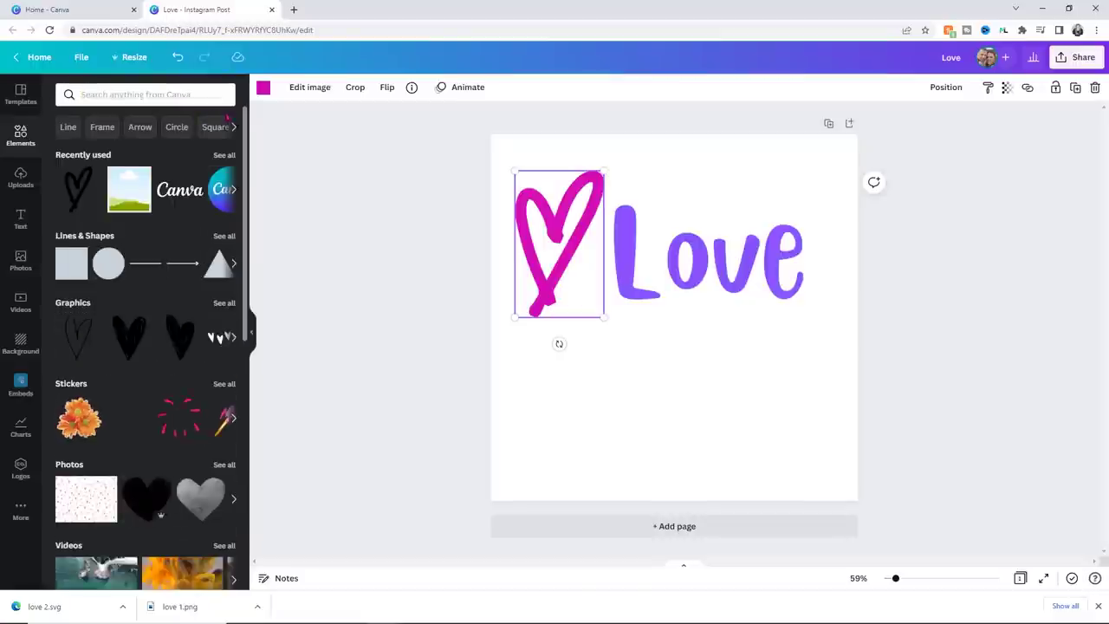
pyautogui.scroll(-6, 160, 514)
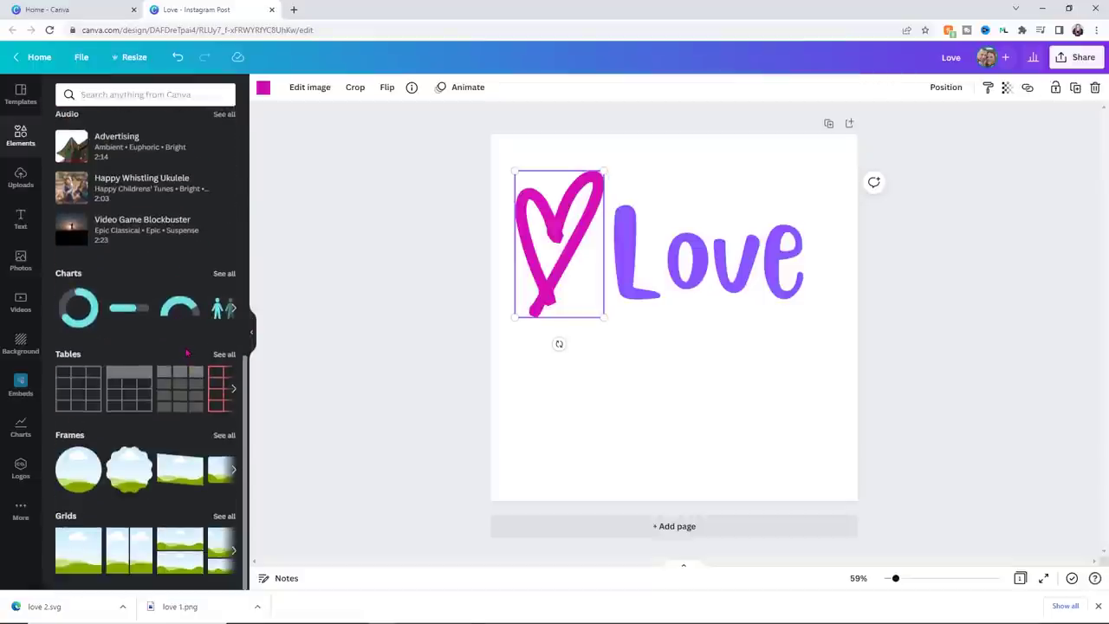
pyautogui.scroll(6, 186, 352)
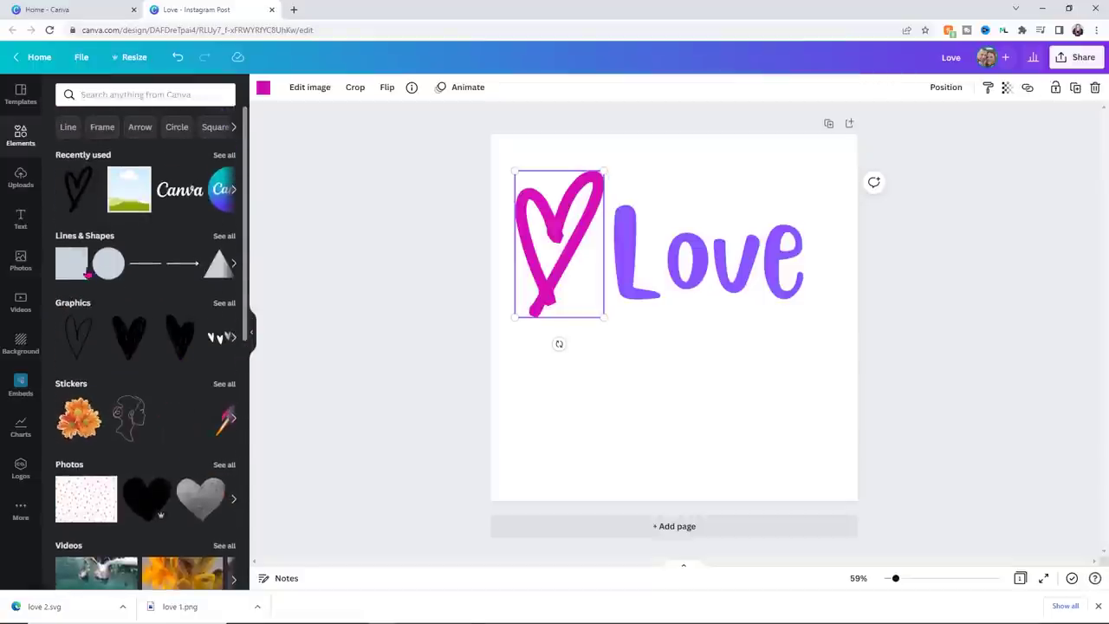
pyautogui.moveTo(72, 261)
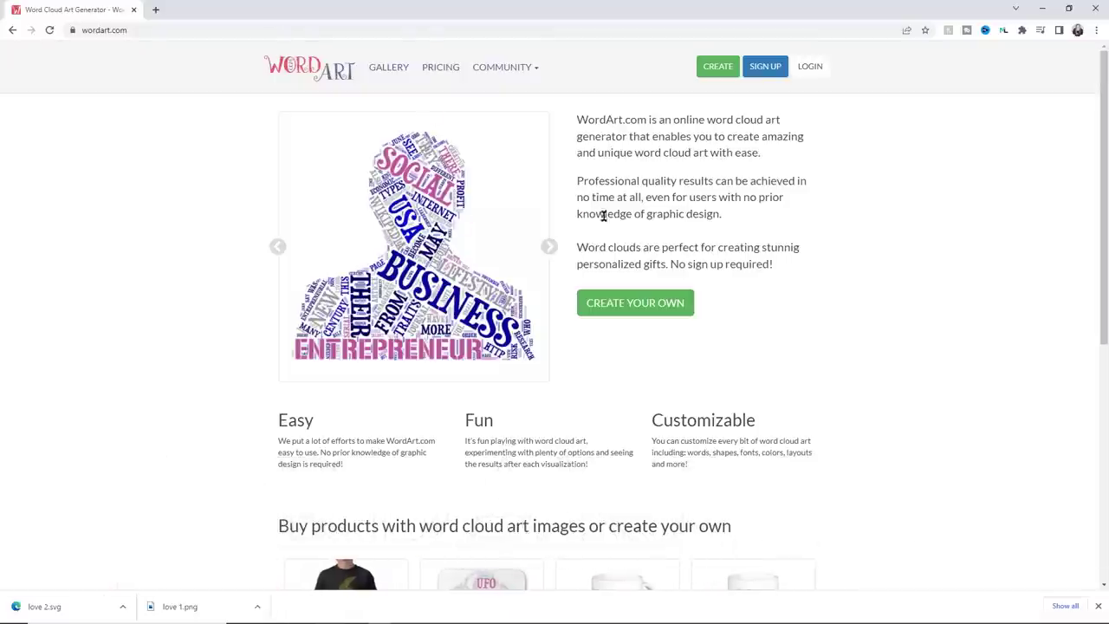
# Start a new word cloud on WordArt.com and replace the three default words with "Cat", "alligator" and "Monkey".
pyautogui.click(637, 309)
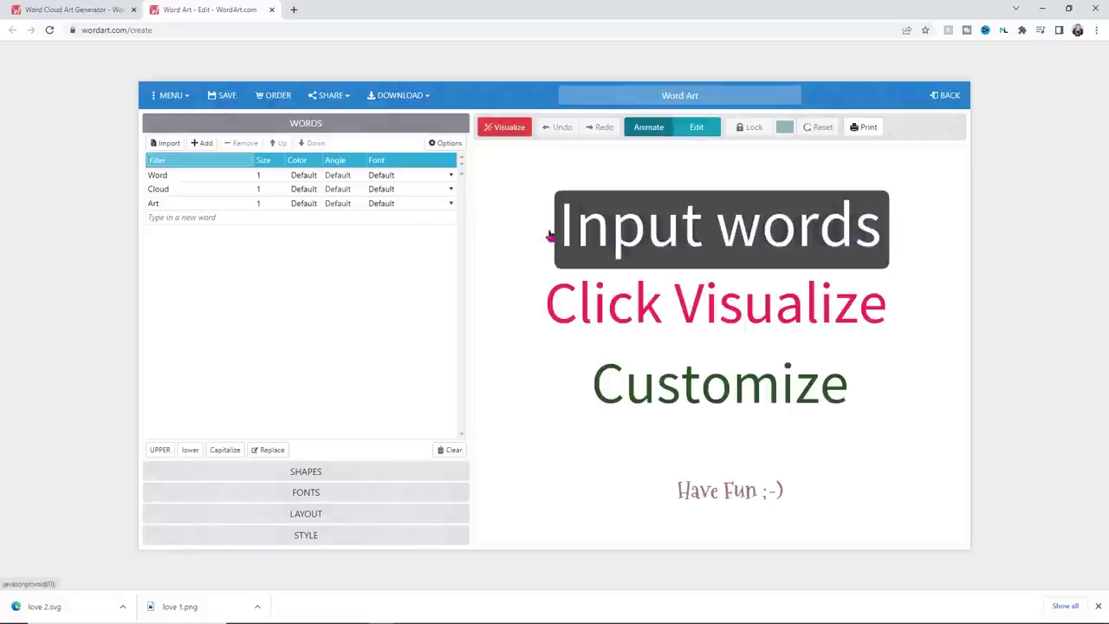
pyautogui.click(183, 173)
pyautogui.moveTo(183, 174); pyautogui.dragTo(113, 169)
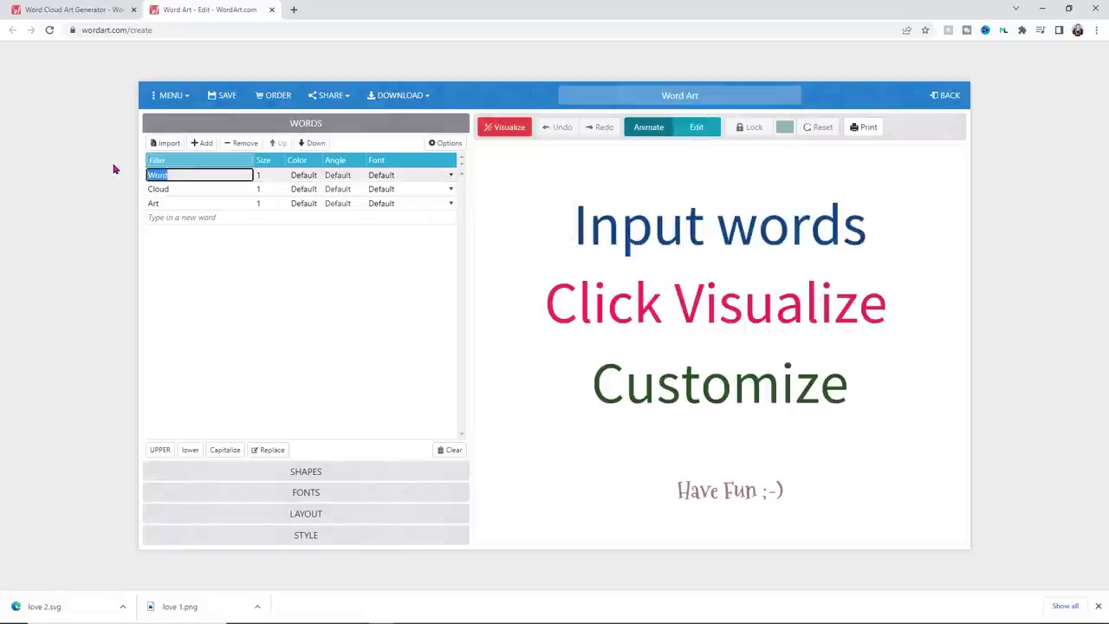
pyautogui.write('Cat')
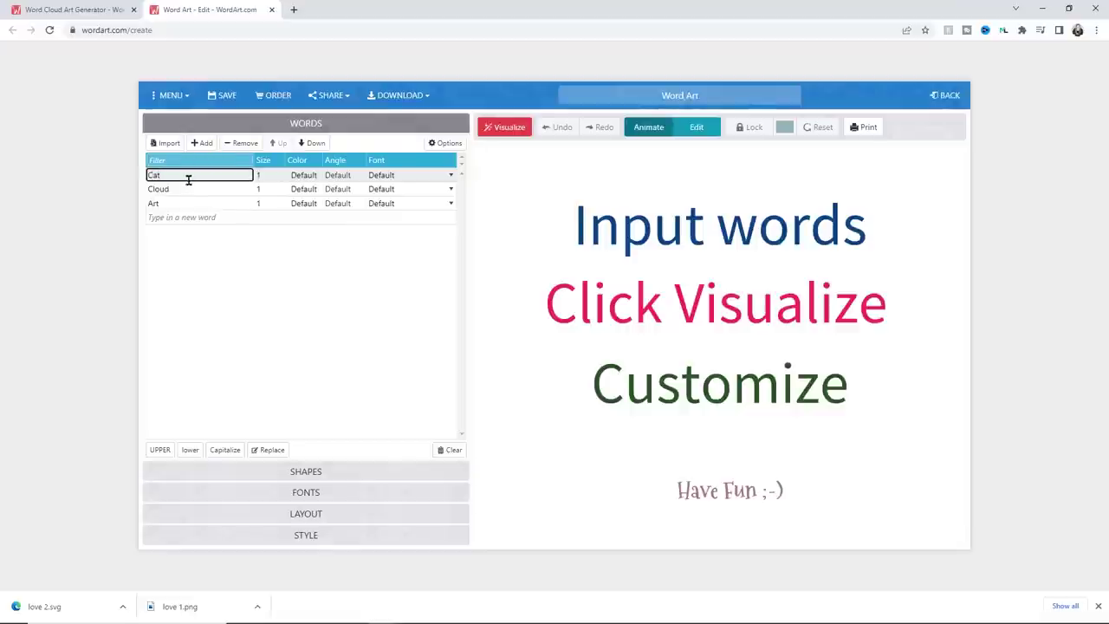
pyautogui.click(183, 188)
pyautogui.moveTo(183, 188); pyautogui.dragTo(112, 185)
pyautogui.write('D')
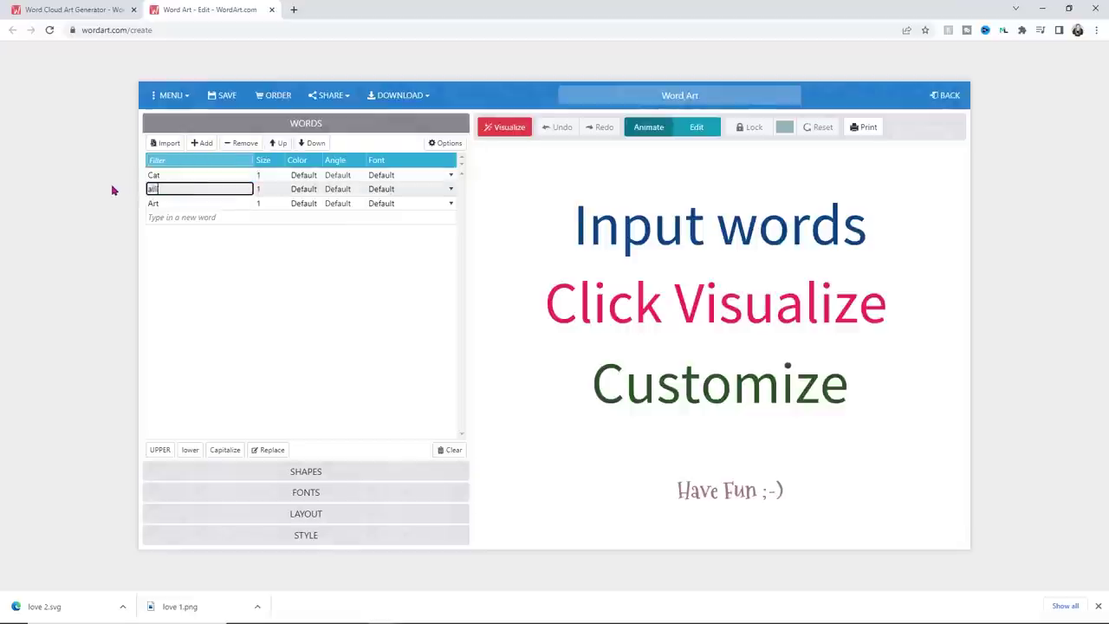
pyautogui.click(173, 203)
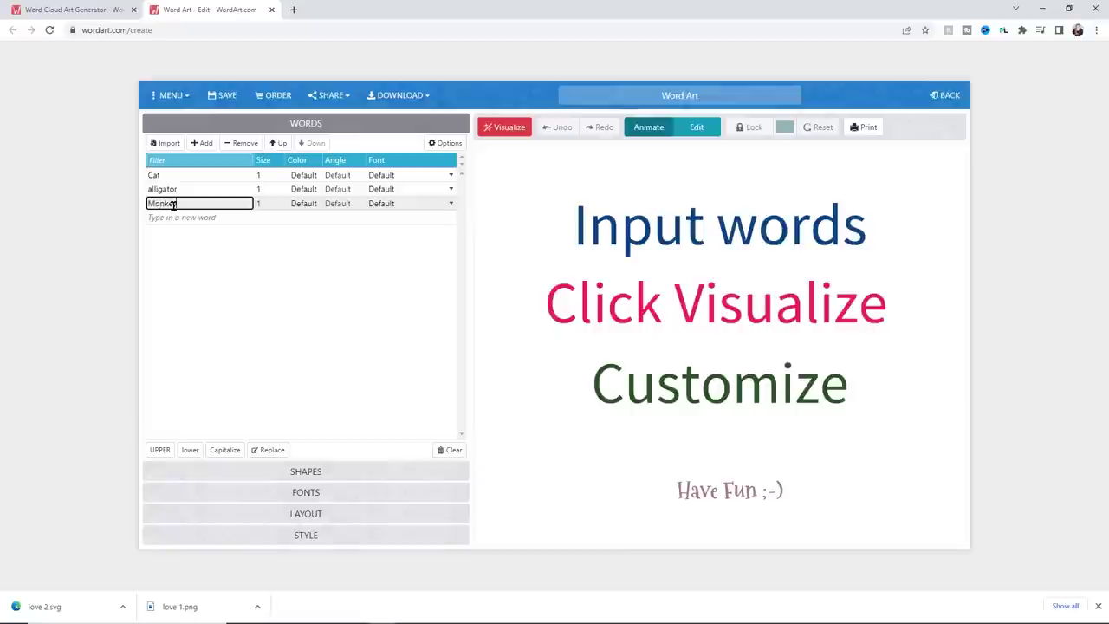
# Add "Dog" and "Fish" to the word list and capitalize the first letter of all the words.
pyautogui.click(181, 220)
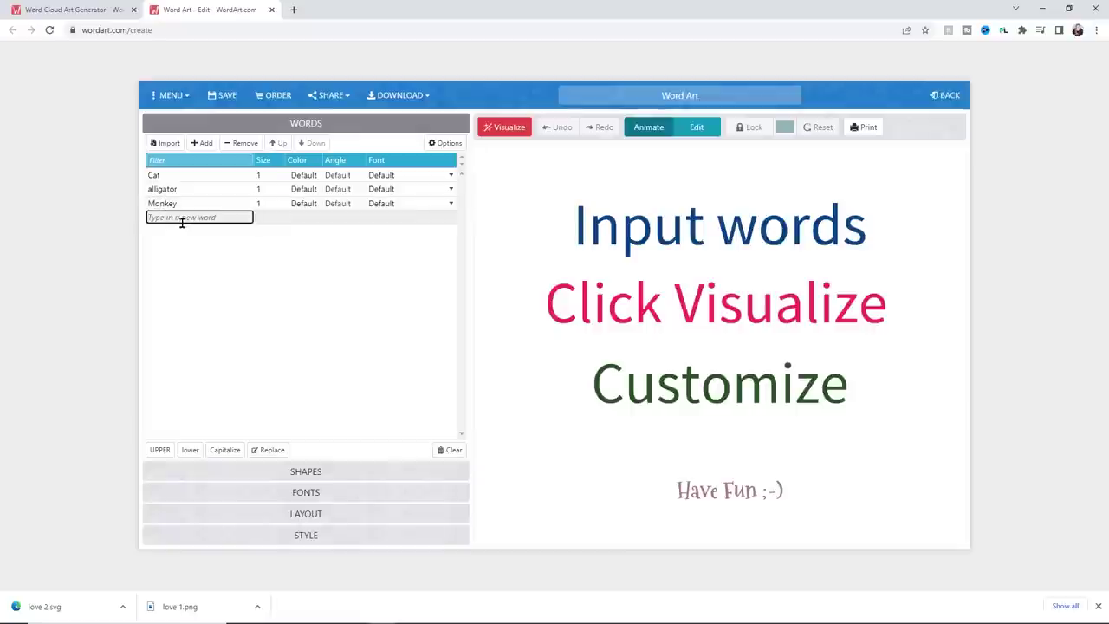
pyautogui.write('Dog')
pyautogui.press('Return')
pyautogui.write('Fish')
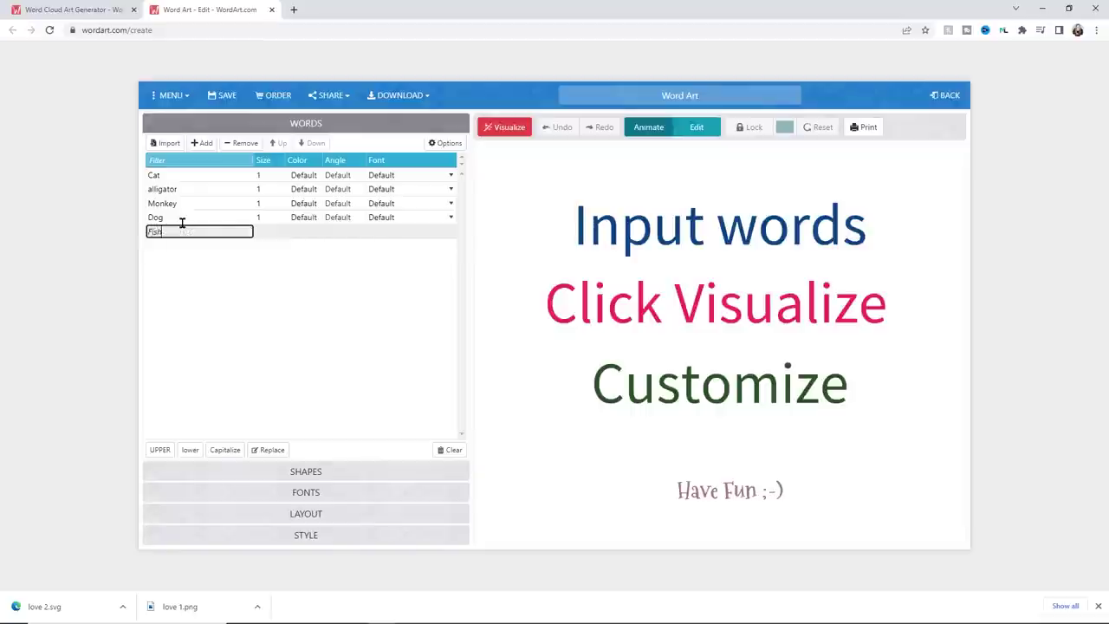
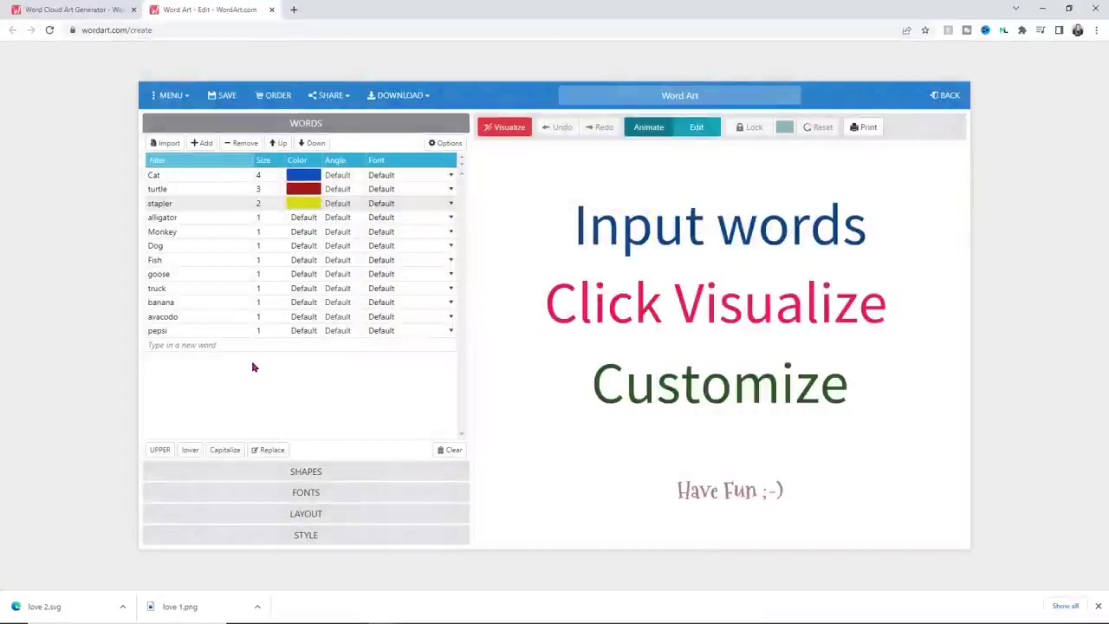
pyautogui.click(218, 450)
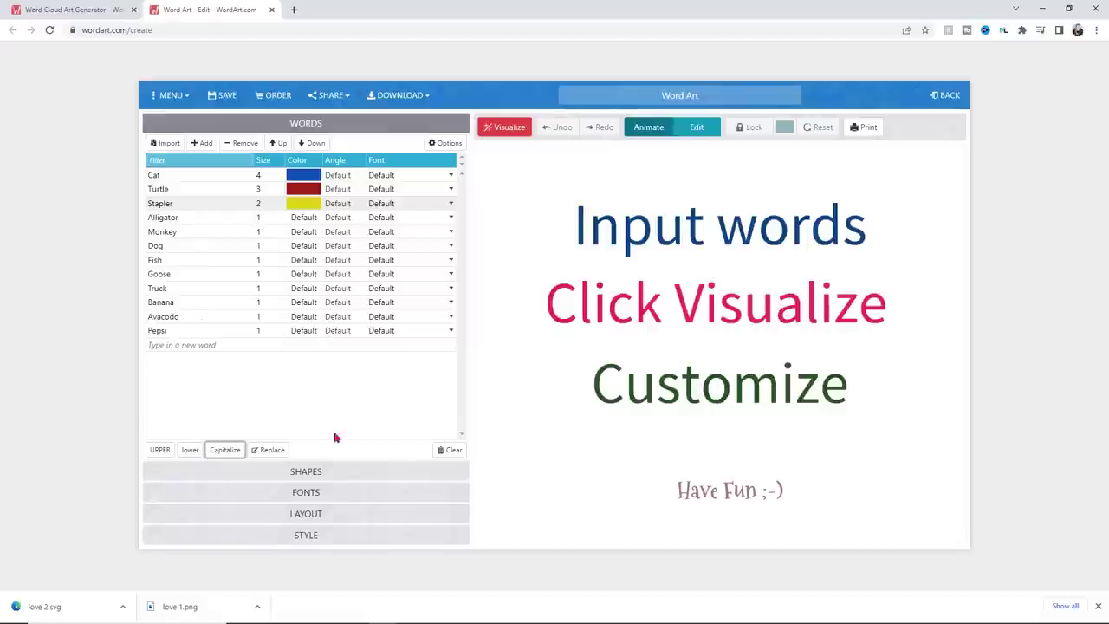
# Browse the shape library, including the Animals, Baby, Birthday, Christmas and Clouds categories.
pyautogui.click(314, 474)
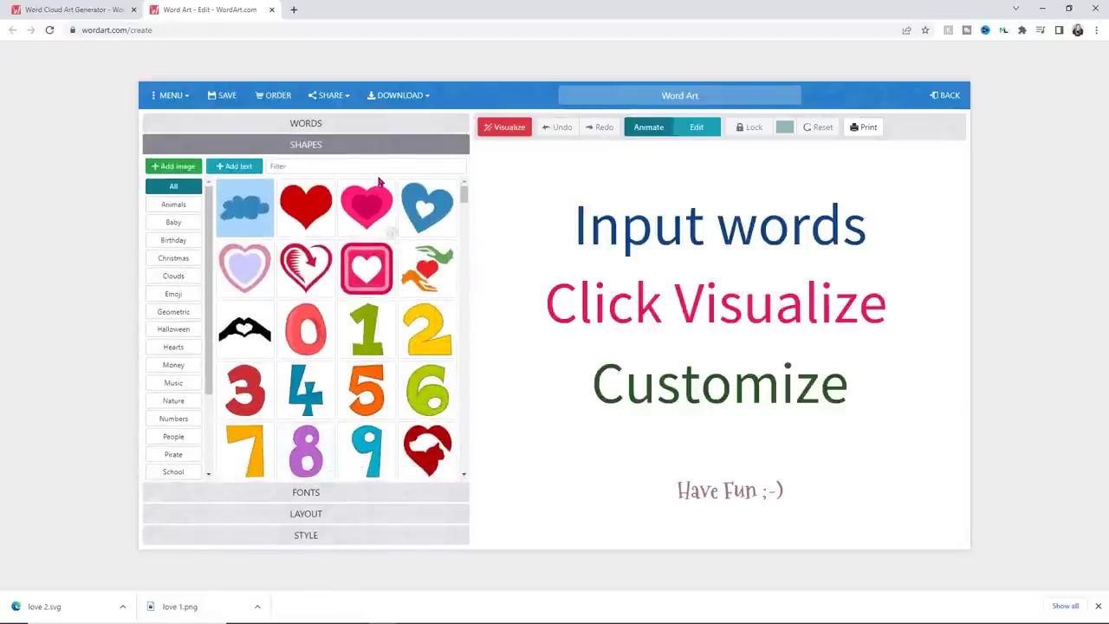
pyautogui.scroll(-6, 375, 280)
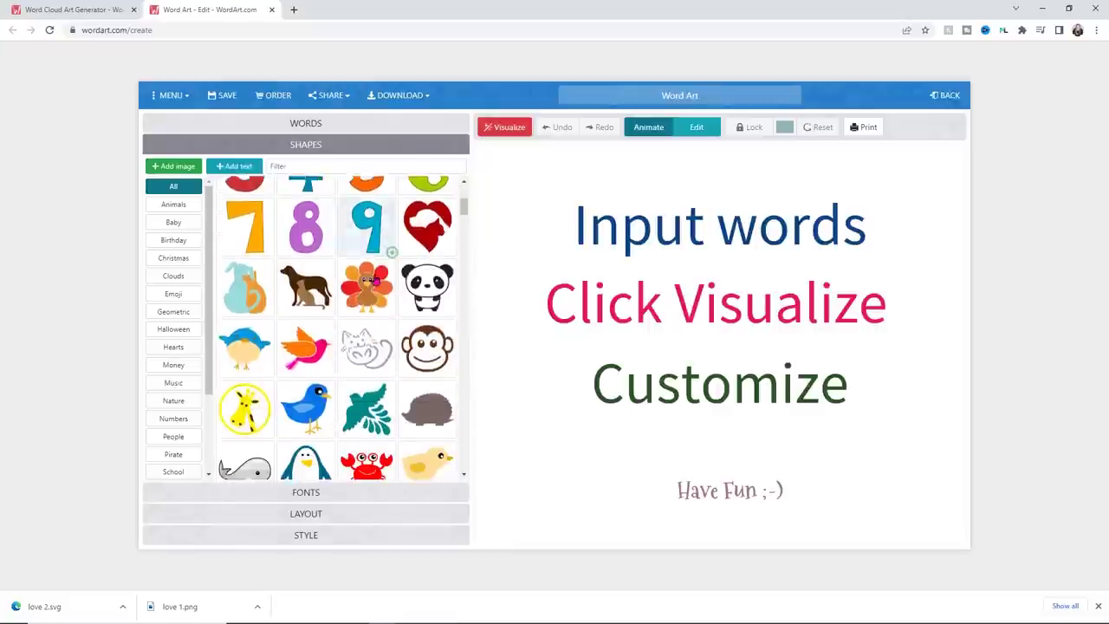
pyautogui.scroll(-3, 375, 280)
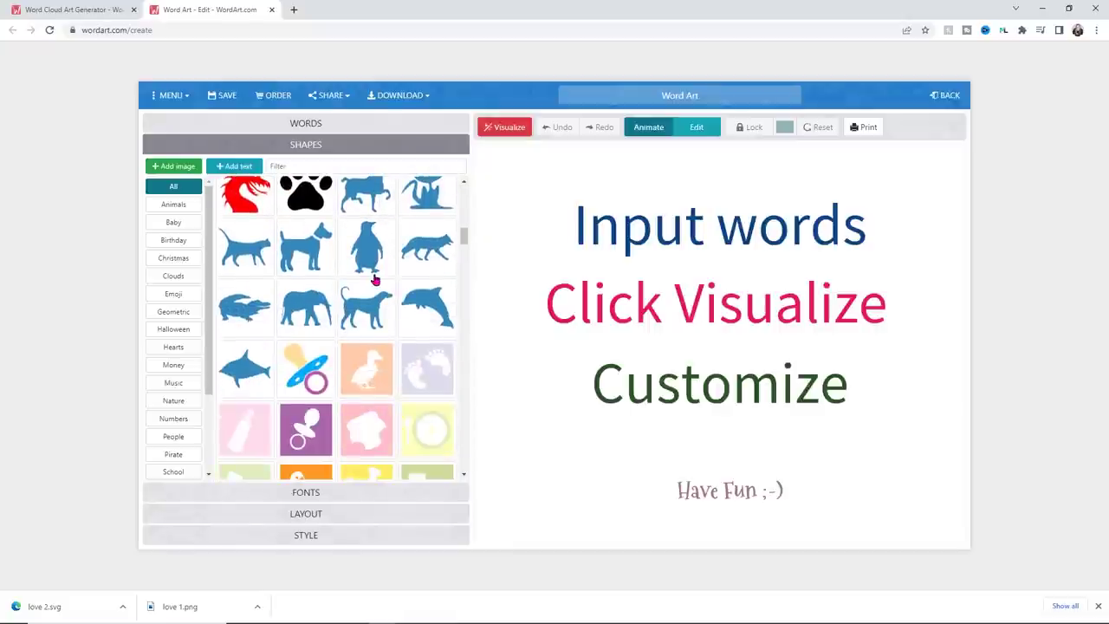
pyautogui.scroll(-10, 324, 289)
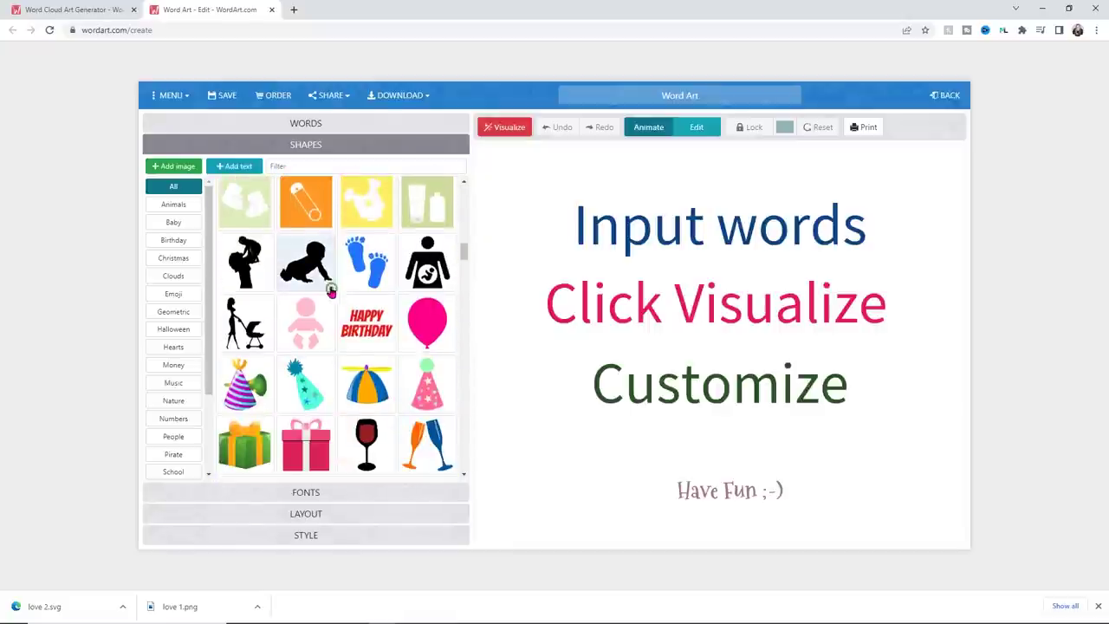
pyautogui.scroll(-10, 330, 294)
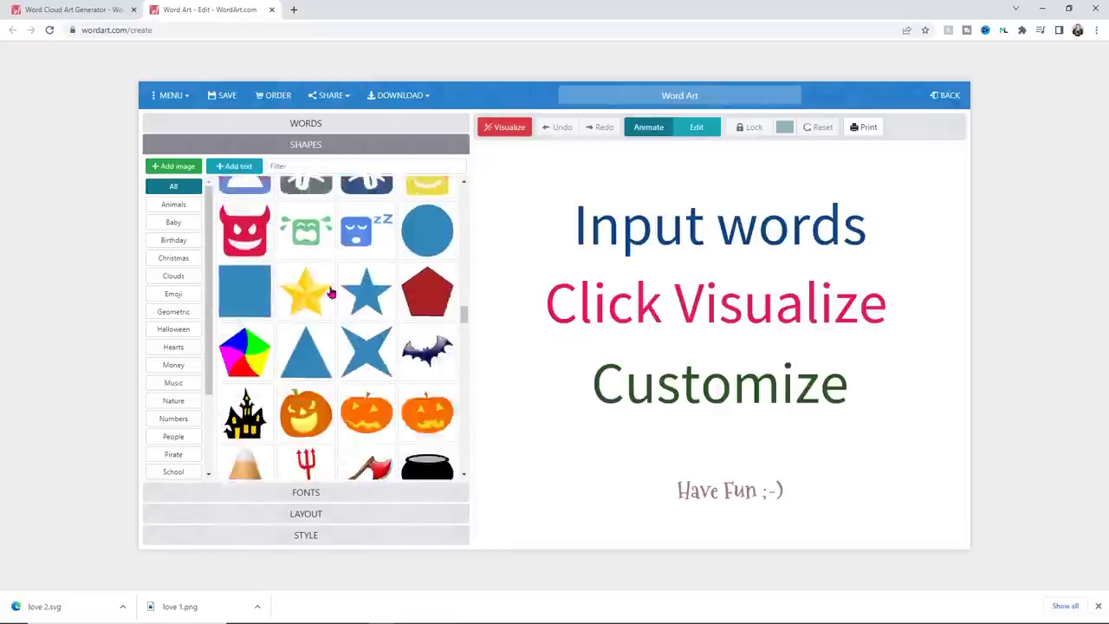
pyautogui.click(174, 205)
pyautogui.click(171, 223)
pyautogui.click(171, 242)
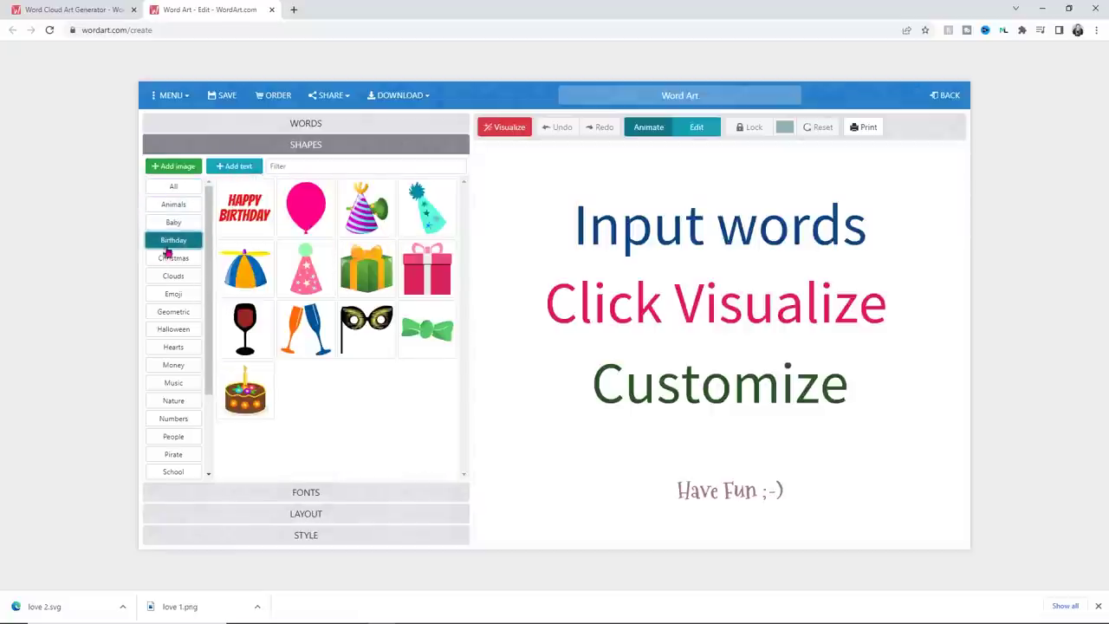
pyautogui.click(163, 260)
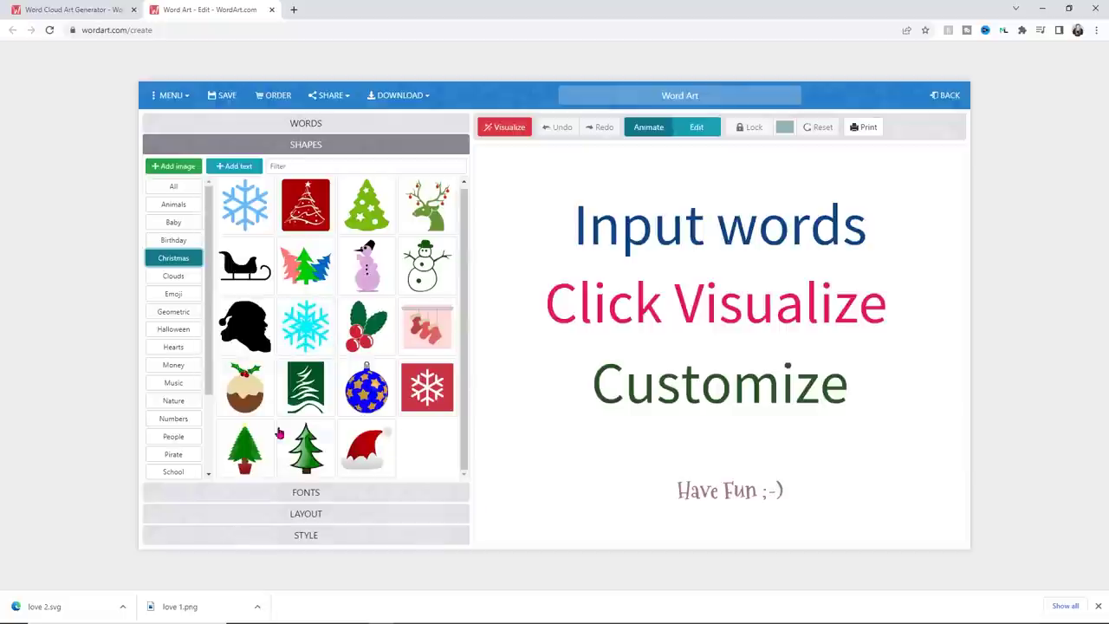
pyautogui.click(177, 277)
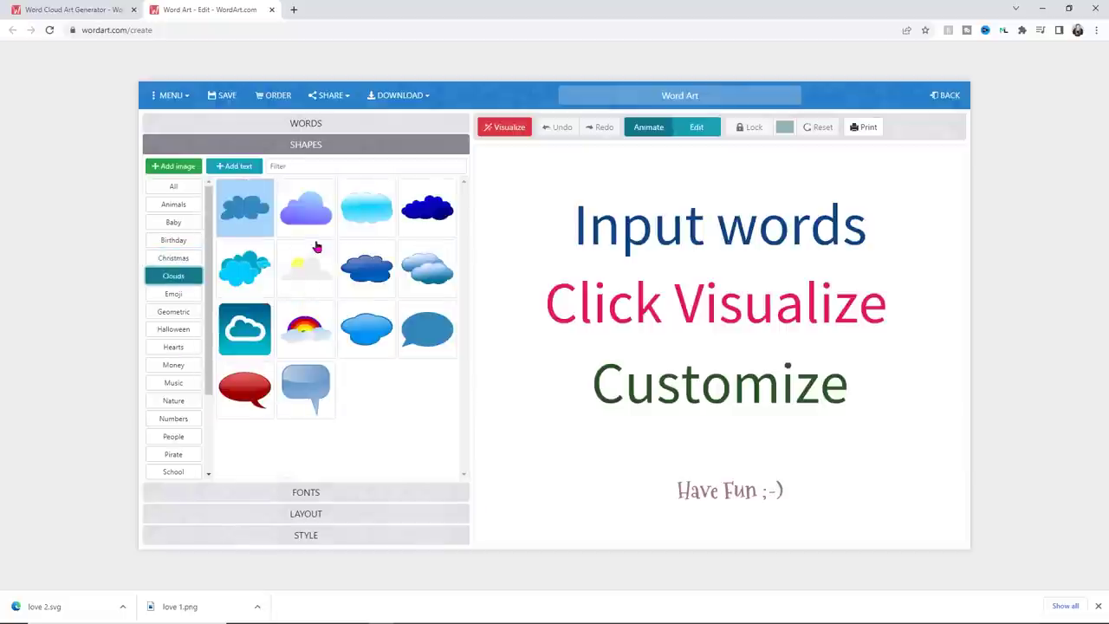
# Choose Simplified Arabic as the word cloud's font.
pyautogui.click(308, 493)
pyautogui.scroll(-10, 312, 286)
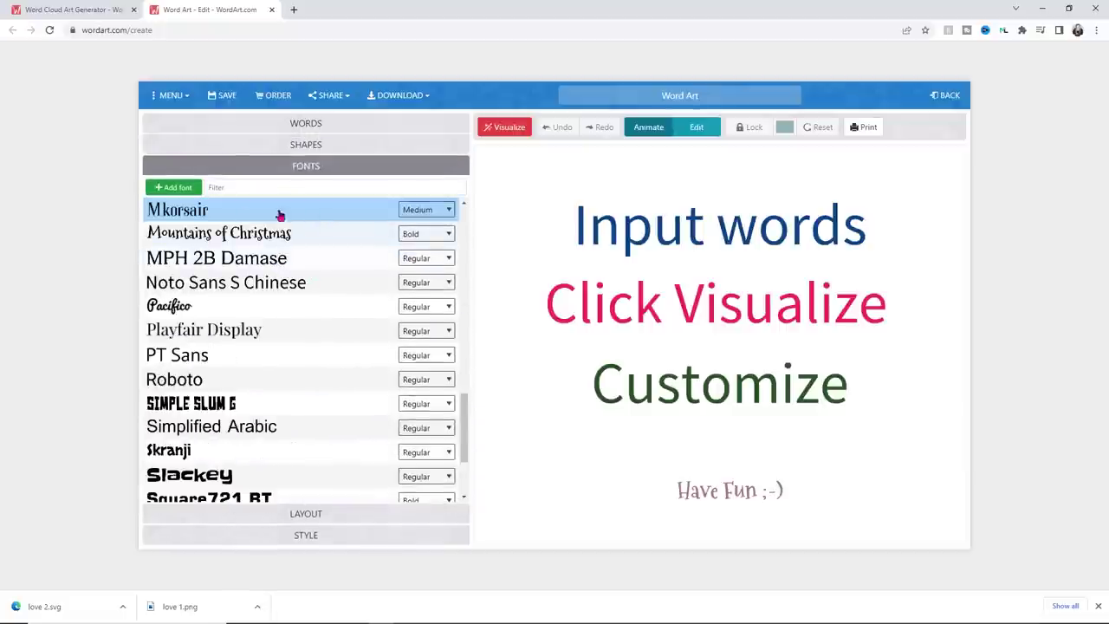
pyautogui.click(211, 428)
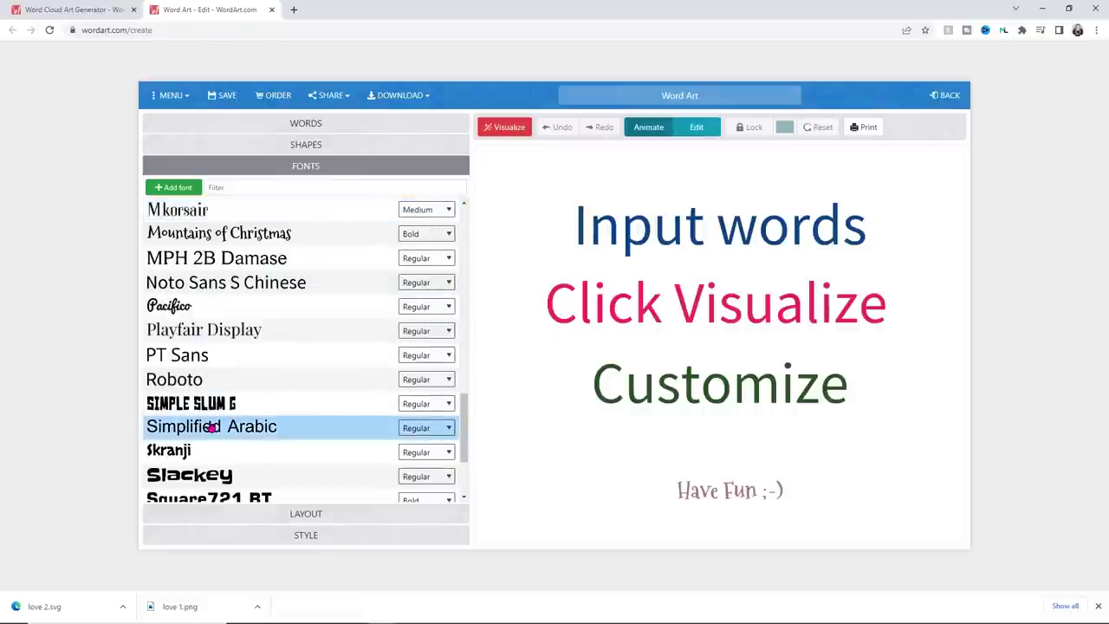
# Set the word cloud's layout density to 15%.
pyautogui.click(254, 514)
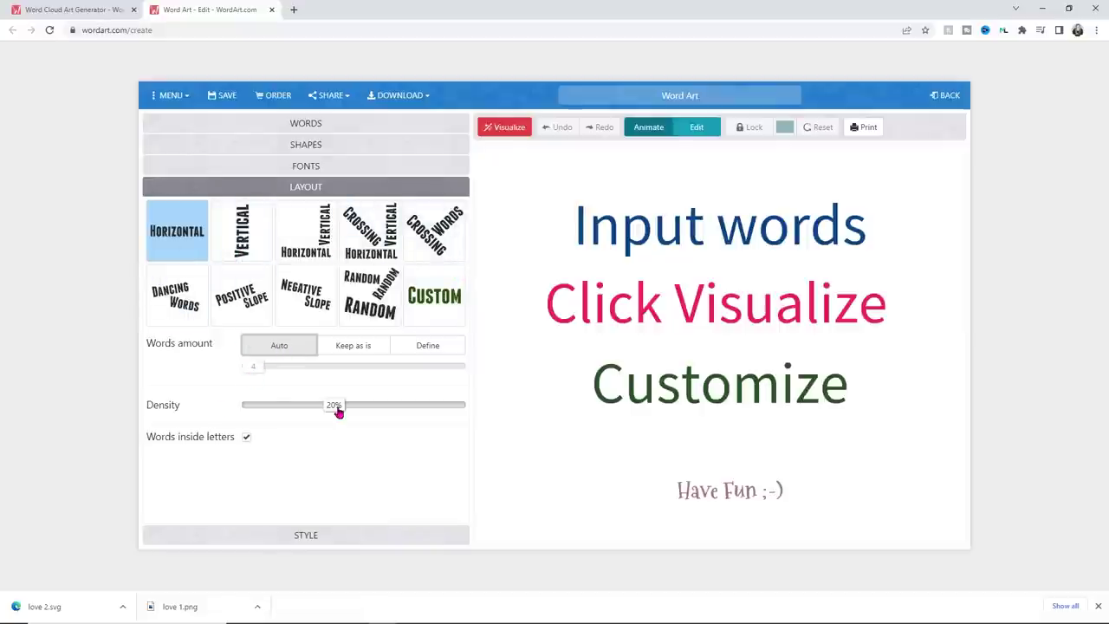
pyautogui.moveTo(338, 411); pyautogui.dragTo(313, 431)
# Make the word cloud's background transparent and set the animation speed to 0.08s.
pyautogui.click(301, 535)
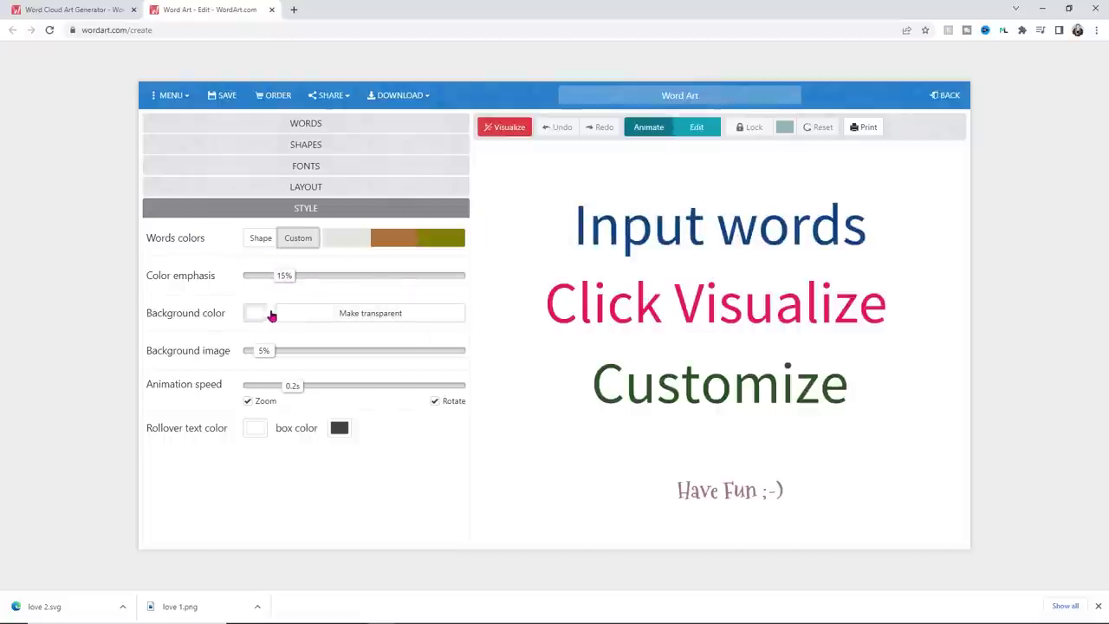
pyautogui.click(306, 316)
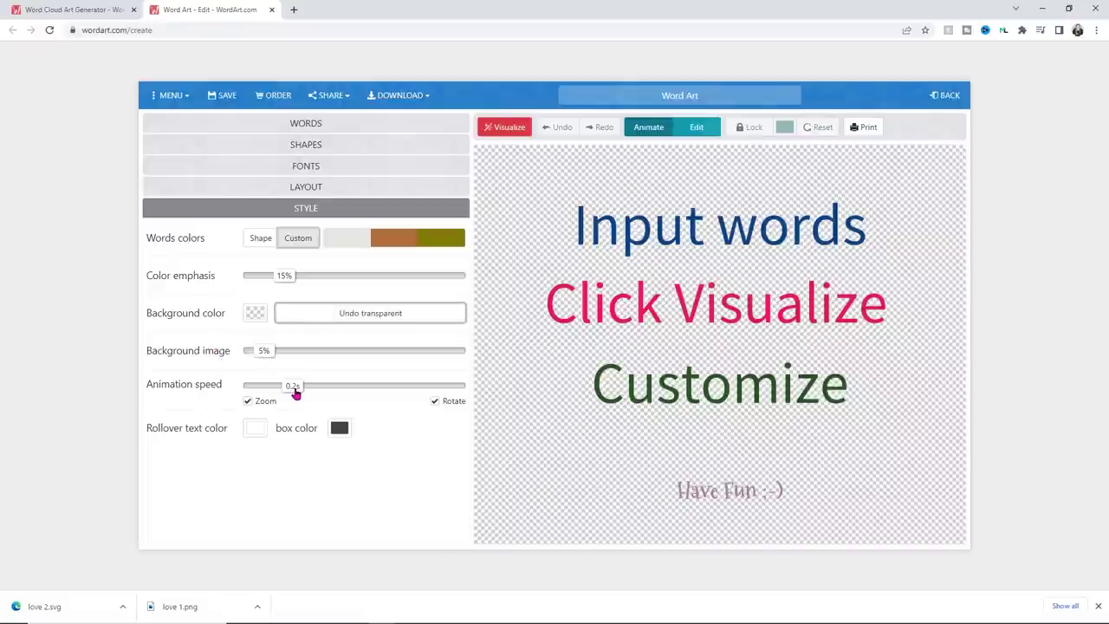
pyautogui.moveTo(294, 393); pyautogui.dragTo(269, 394)
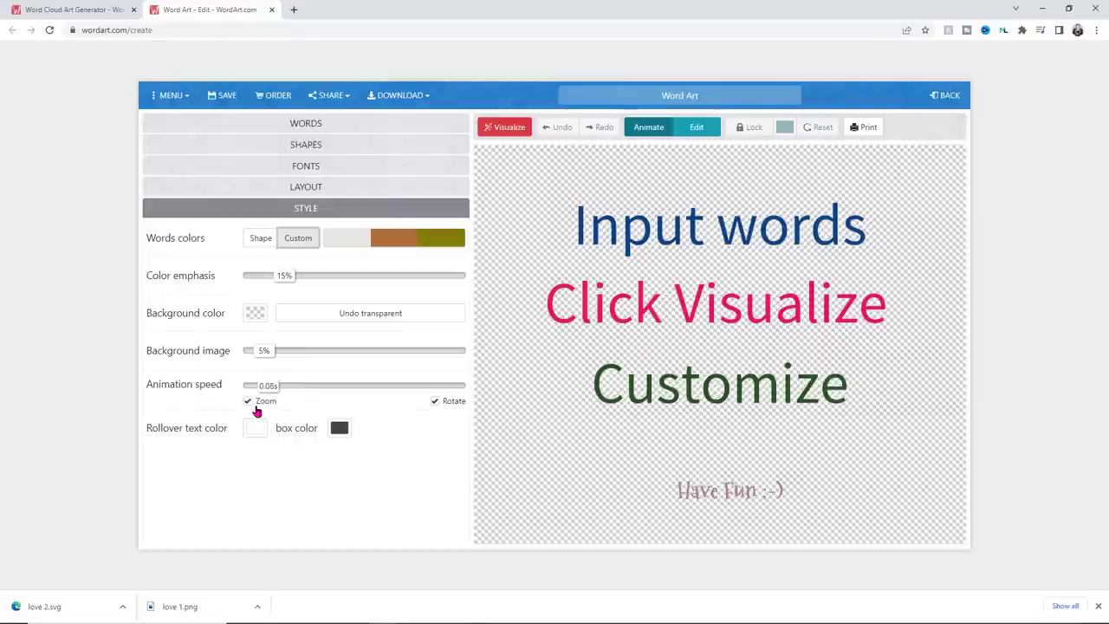
# Generate the word cloud and turn its transparent background off again.
pyautogui.click(499, 130)
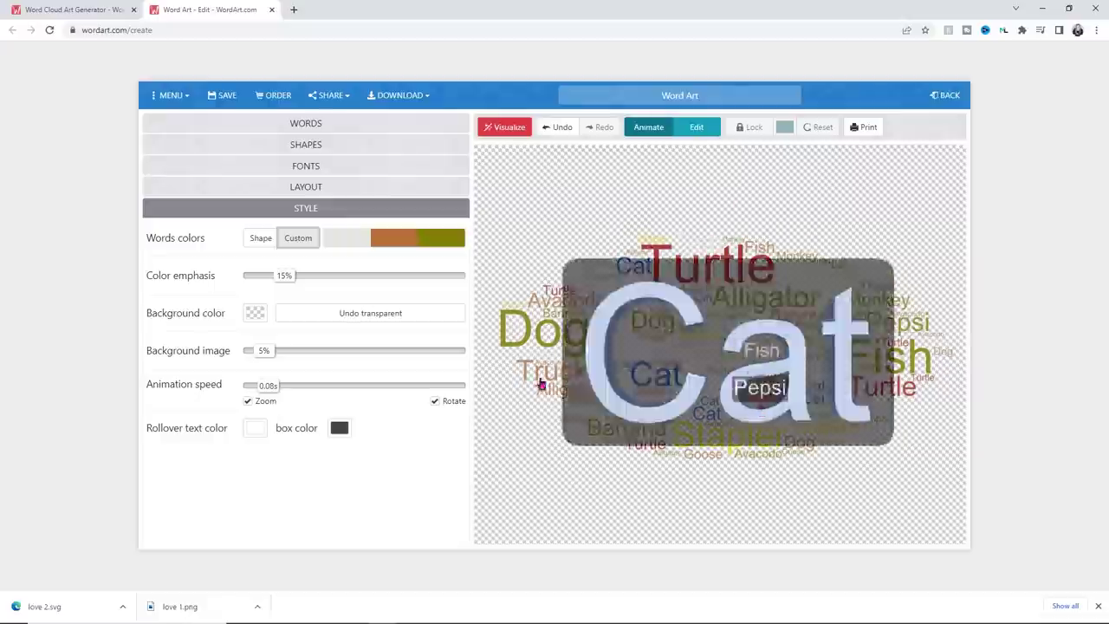
pyautogui.click(361, 318)
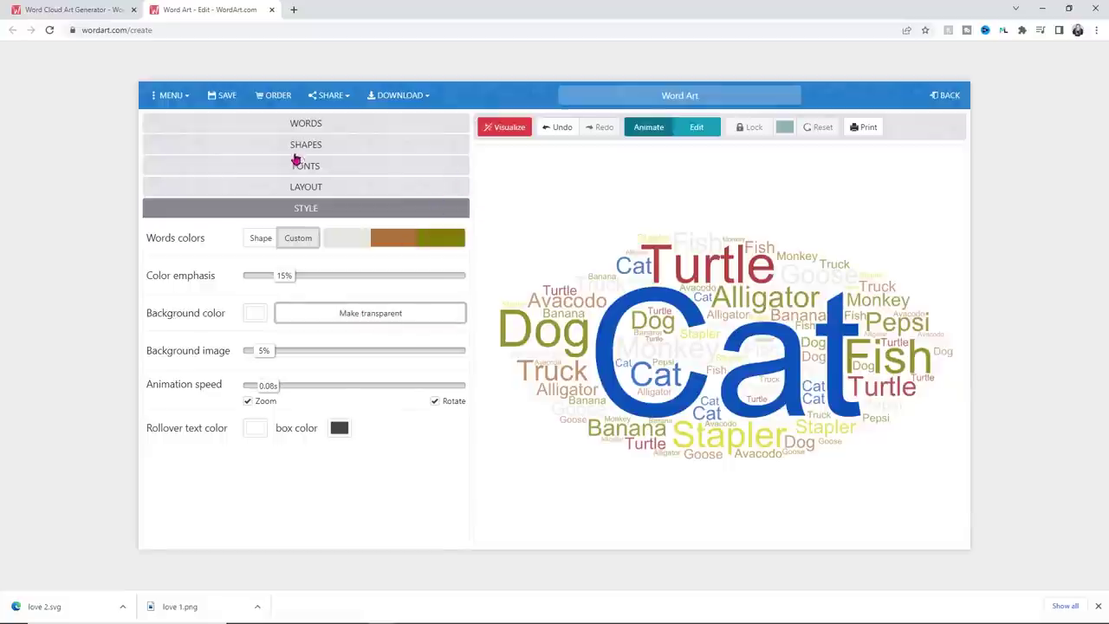
# Color the word "Alligator" bright green, #00FF00, in the word list.
pyautogui.click(302, 126)
pyautogui.click(300, 219)
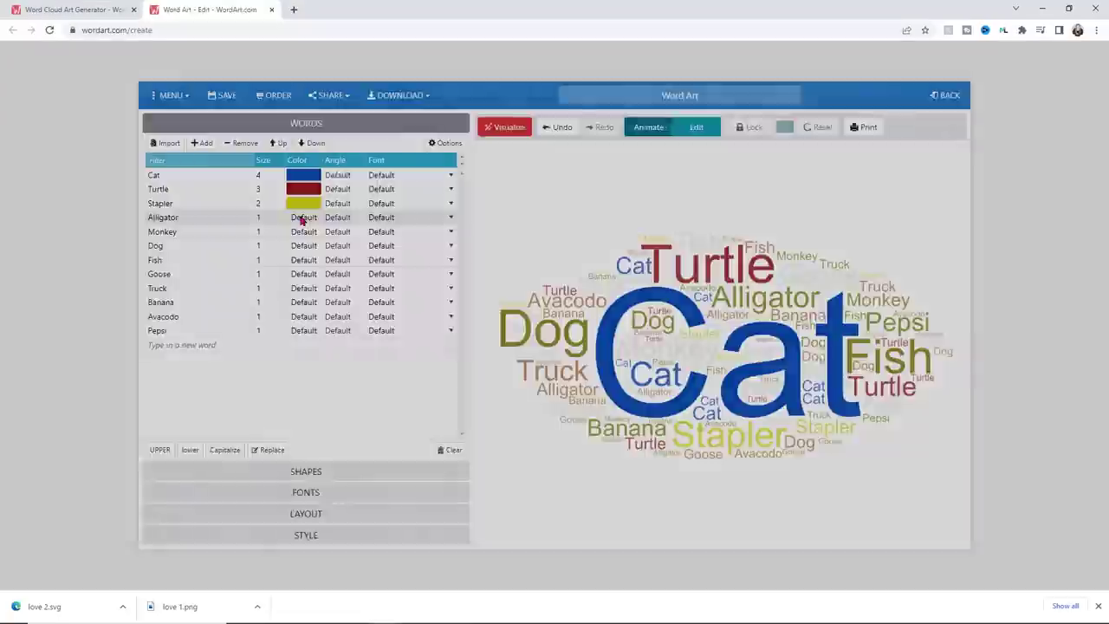
pyautogui.click(543, 374)
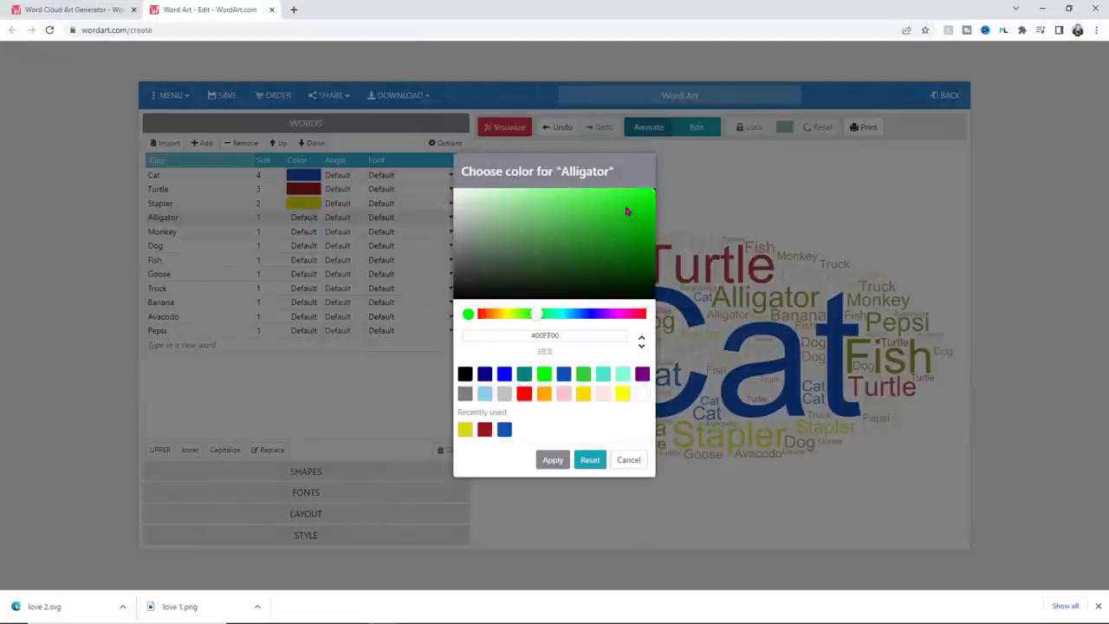
pyautogui.click(552, 459)
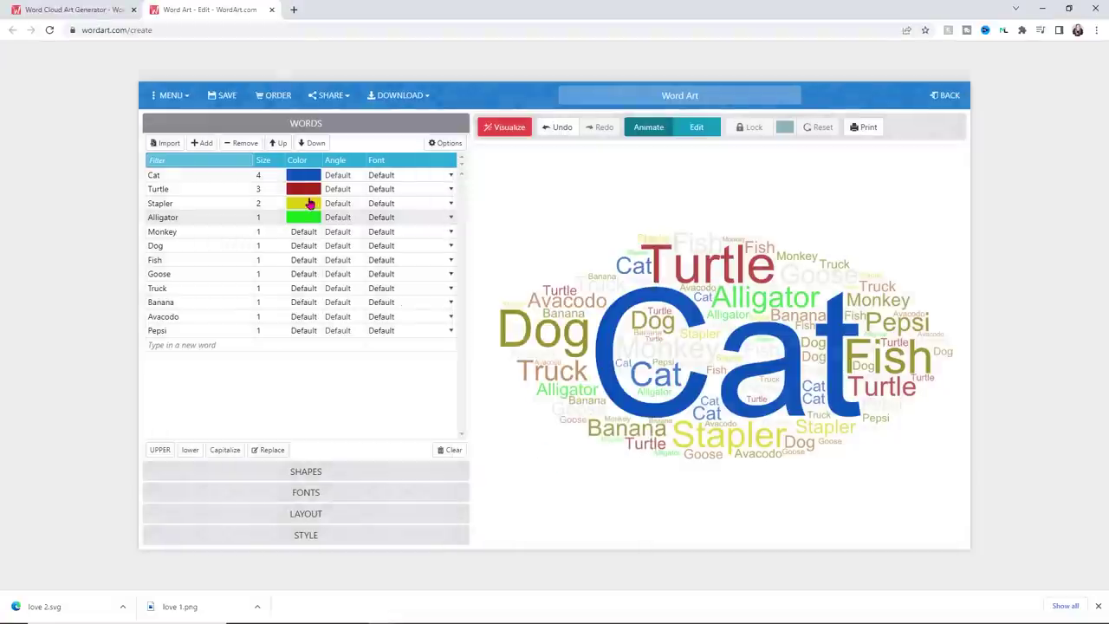
# Color the word "Monkey" bright pink in the word list.
pyautogui.click(301, 232)
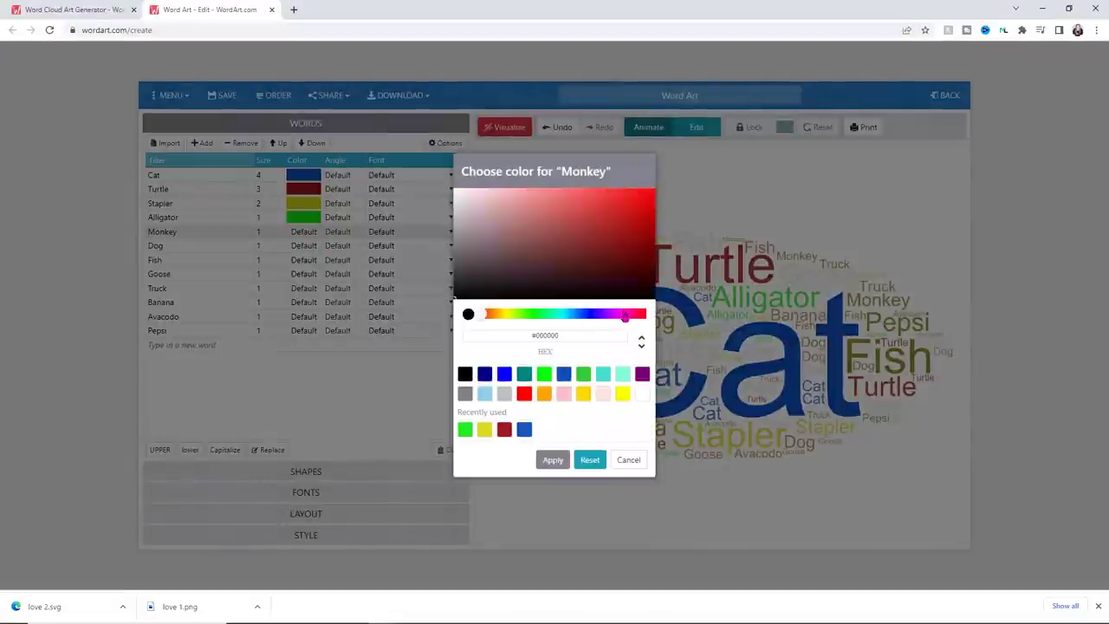
pyautogui.click(625, 317)
pyautogui.click(631, 194)
pyautogui.click(551, 460)
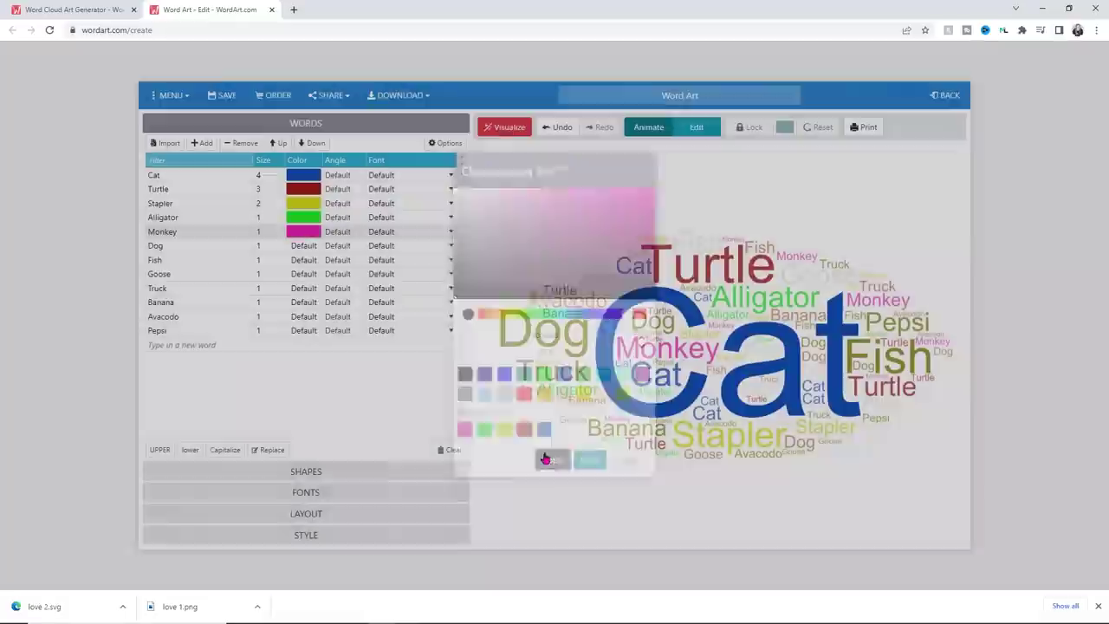
# Reshape the word cloud with the triangle from the Geometric shapes.
pyautogui.click(302, 474)
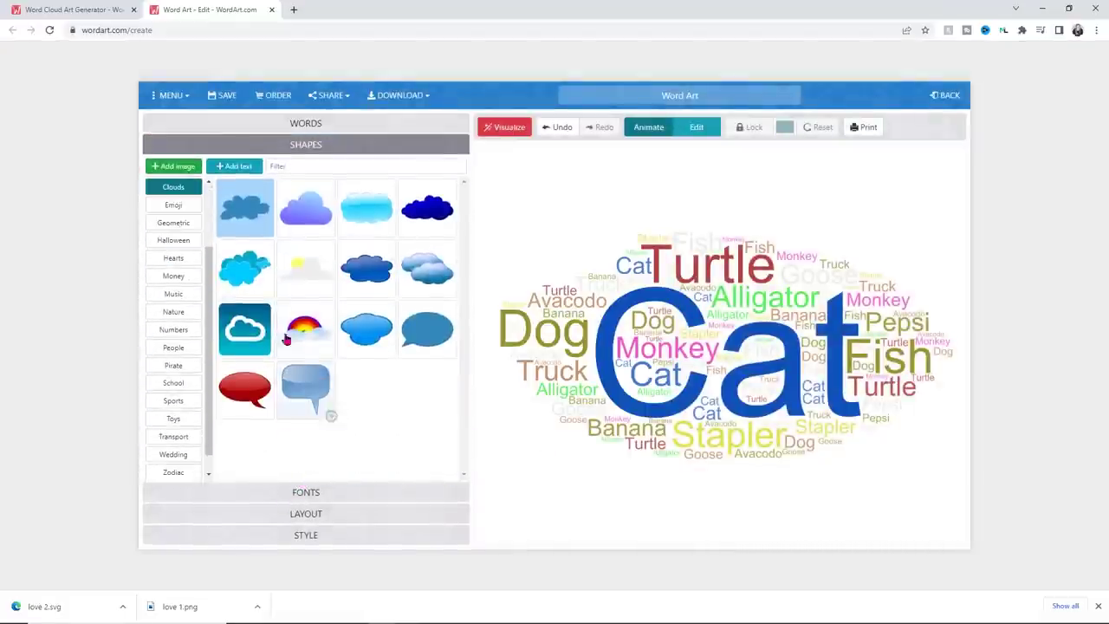
pyautogui.click(183, 220)
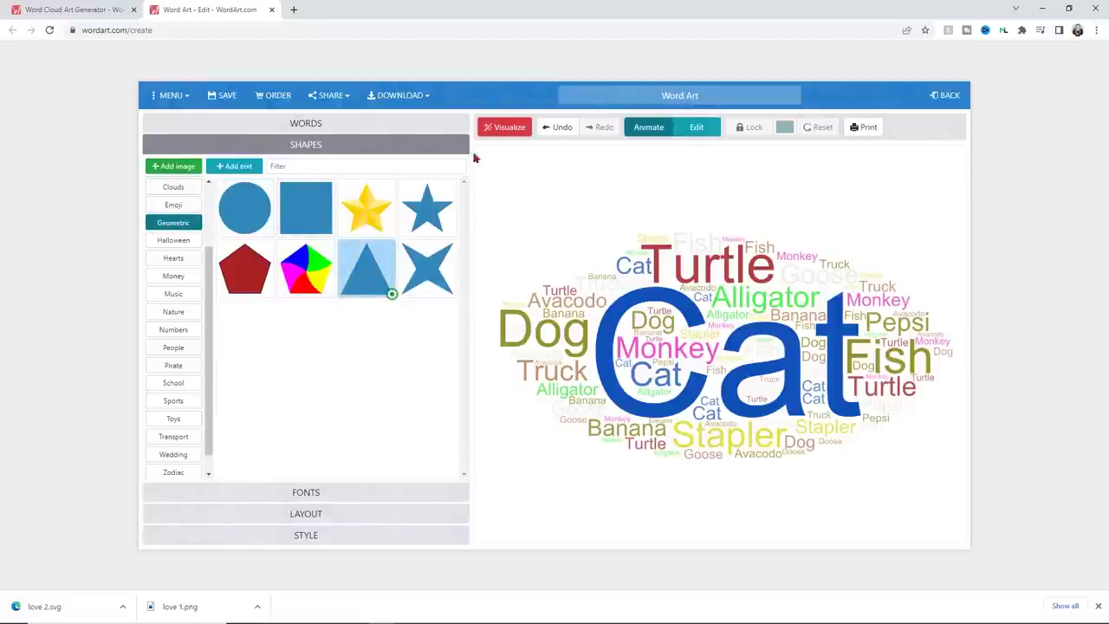
pyautogui.click(385, 248)
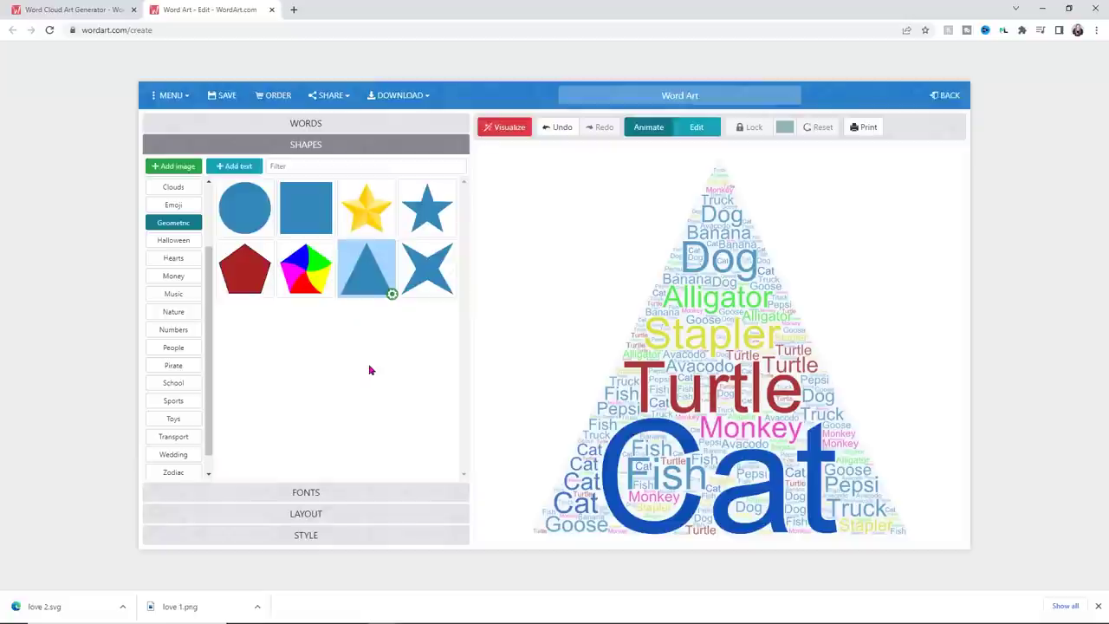
# Select the dark green tree from the Nature shapes and regenerate the word cloud in that shape.
pyautogui.click(164, 312)
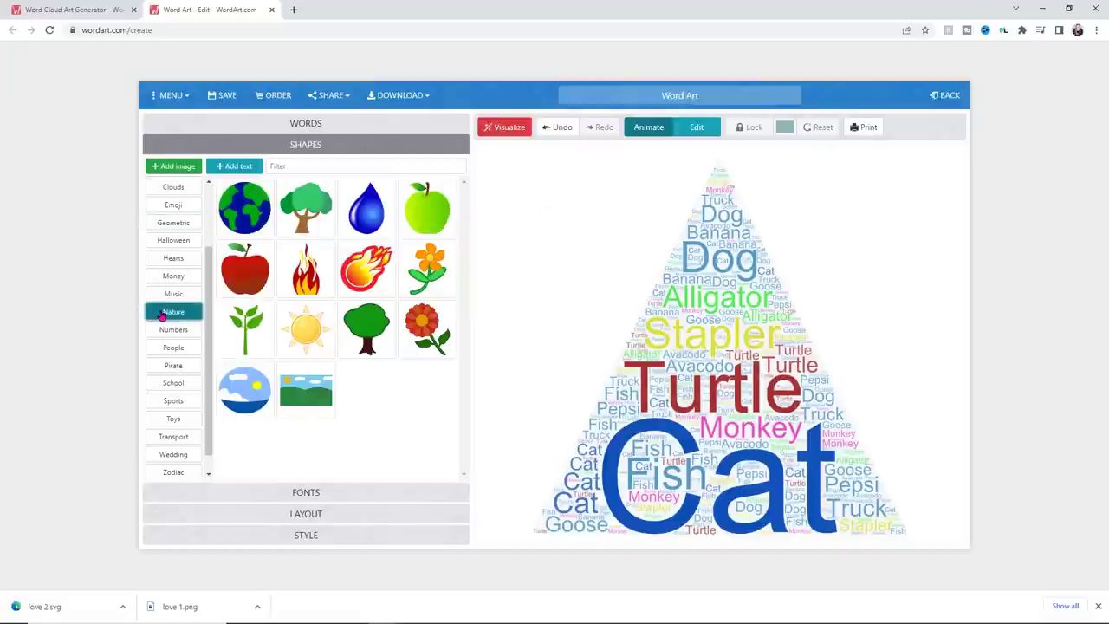
pyautogui.click(368, 351)
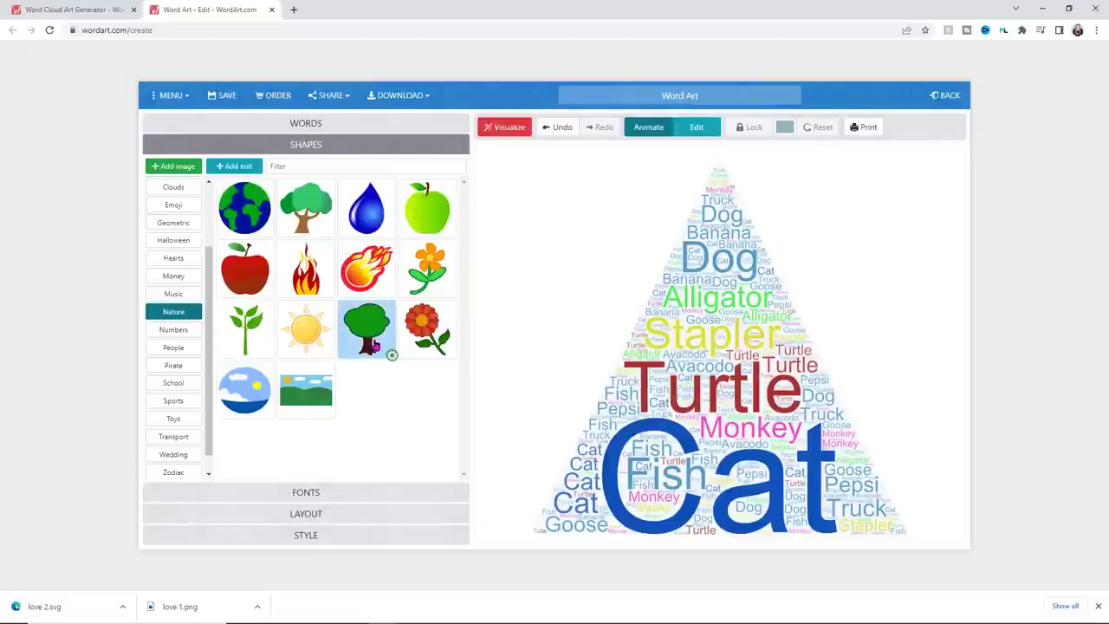
pyautogui.click(497, 126)
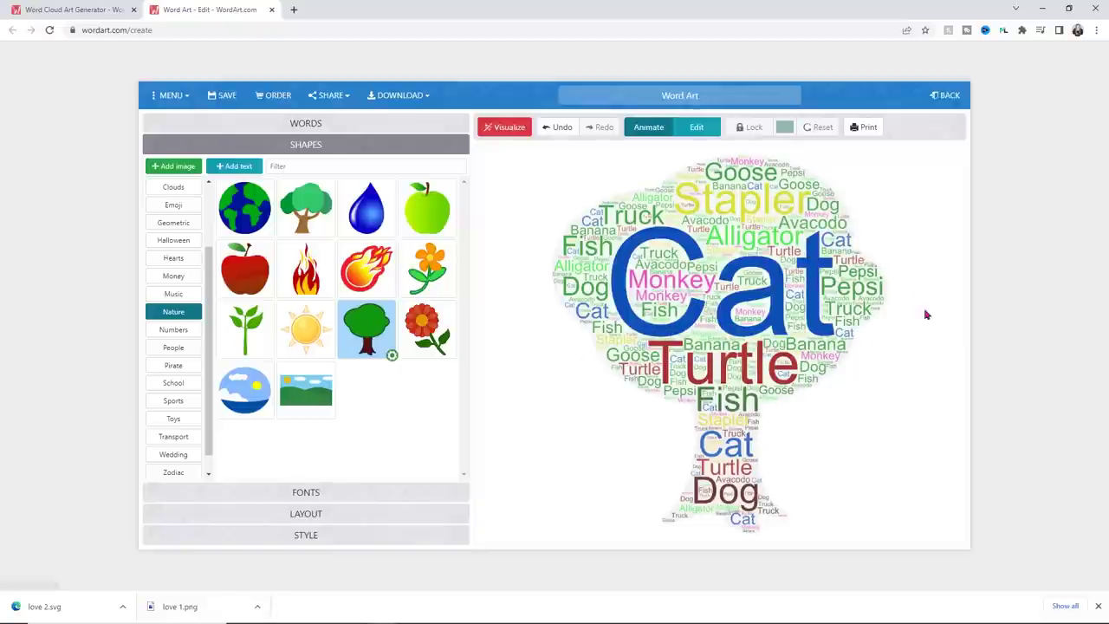
pyautogui.click(869, 133)
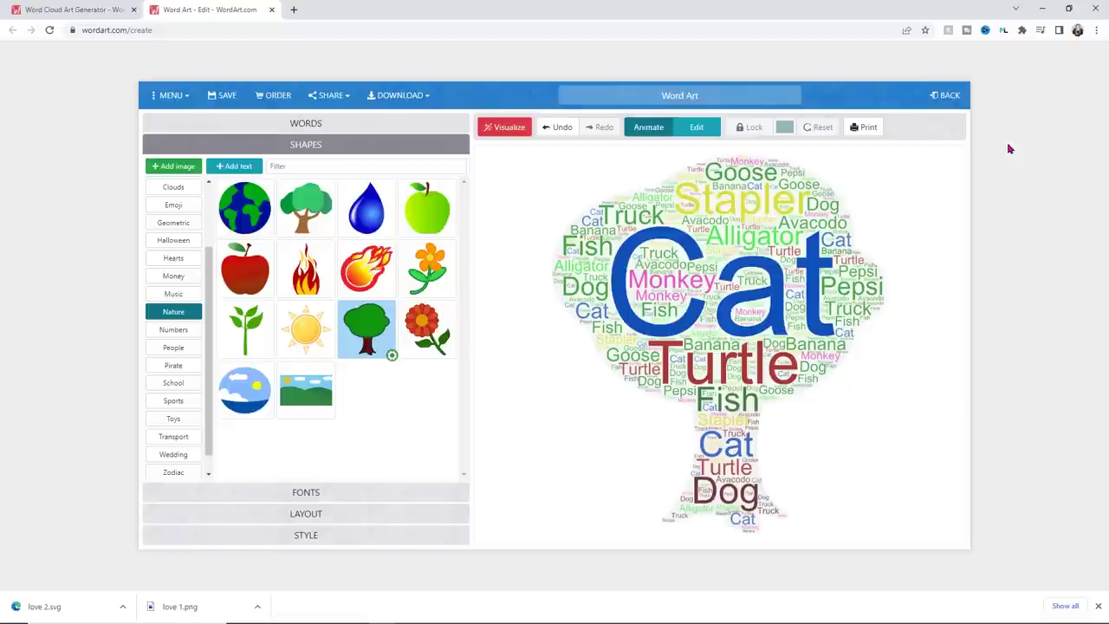
# Apply the Crossing Horizontal Vertical layout and regenerate the tree-shaped word cloud.
pyautogui.click(314, 513)
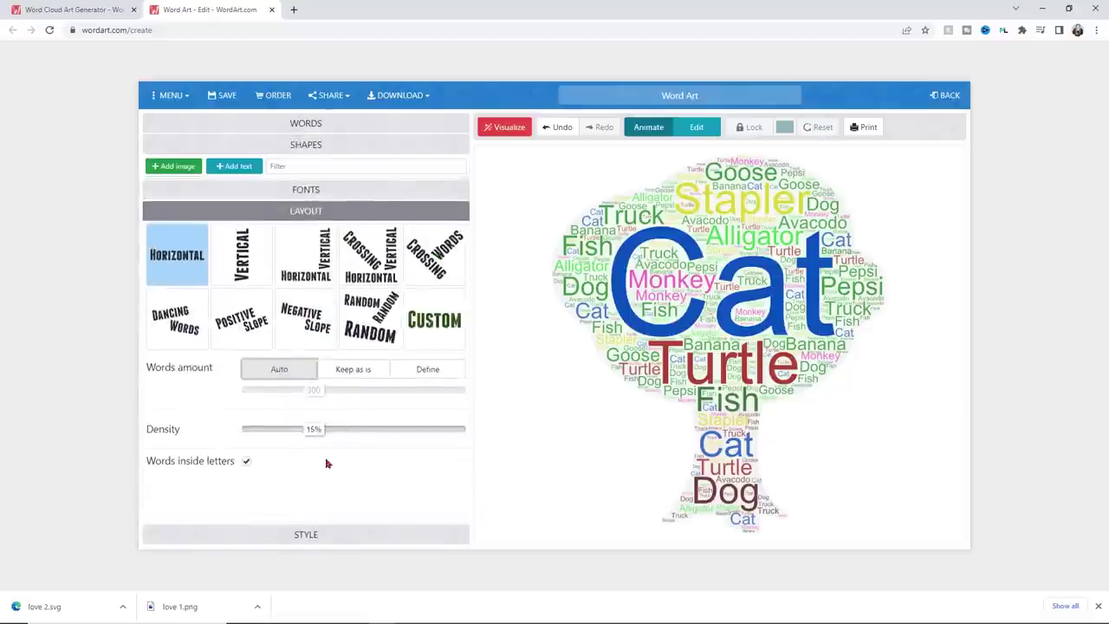
pyautogui.click(370, 231)
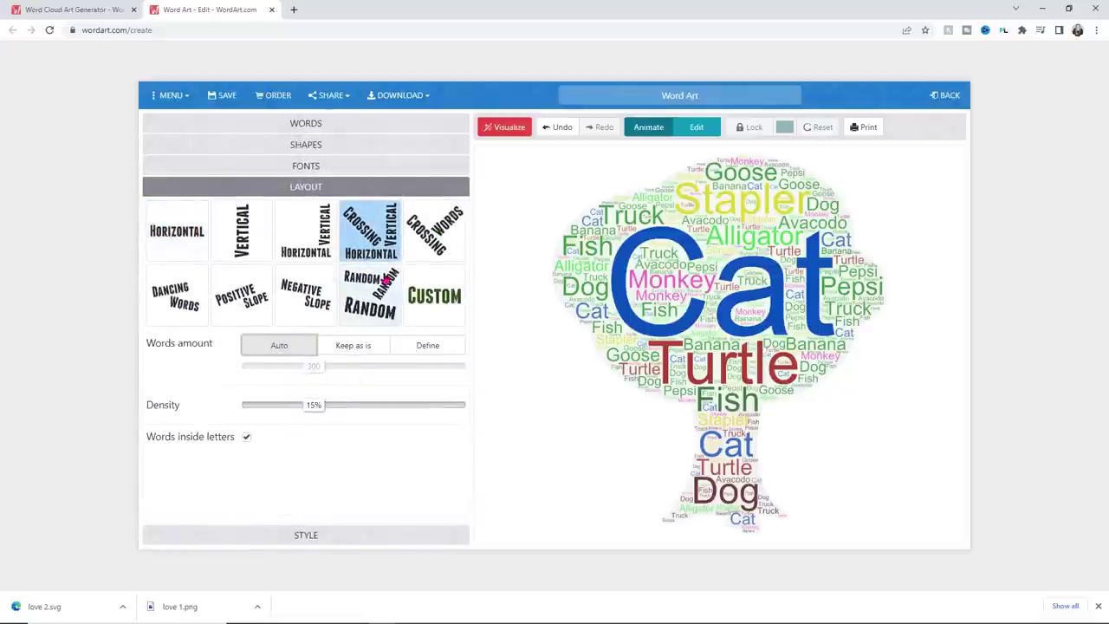
pyautogui.click(517, 125)
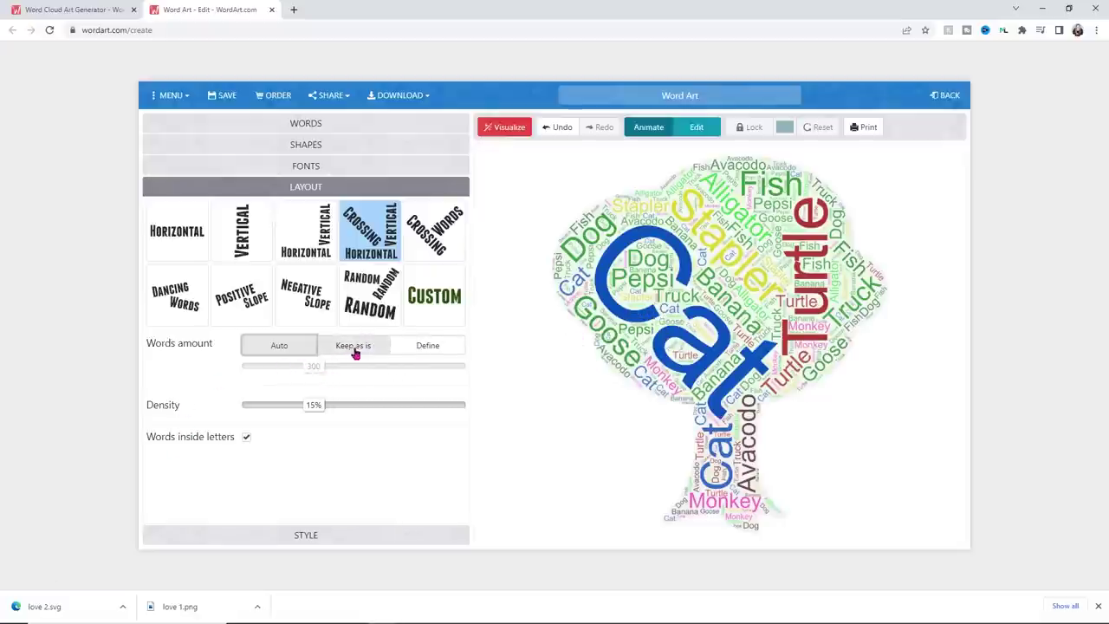
# Define the words amount as 100, set the density to 50%, disable words inside letters, and regenerate the word cloud.
pyautogui.click(412, 350)
pyautogui.moveTo(317, 372); pyautogui.dragTo(276, 378)
pyautogui.moveTo(316, 414); pyautogui.dragTo(476, 414)
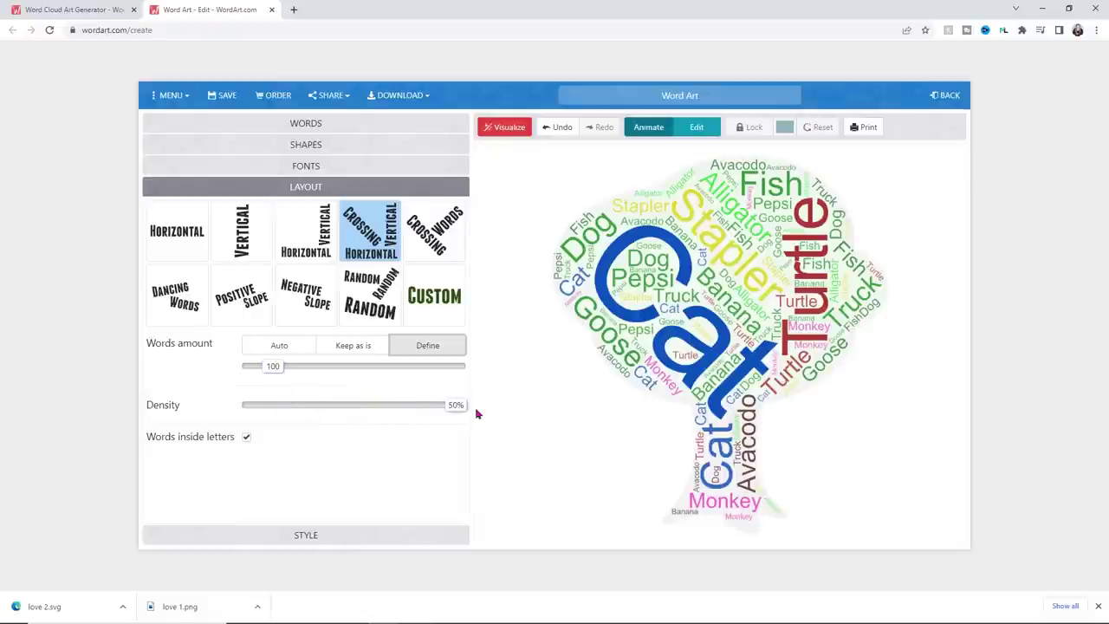
pyautogui.click(510, 130)
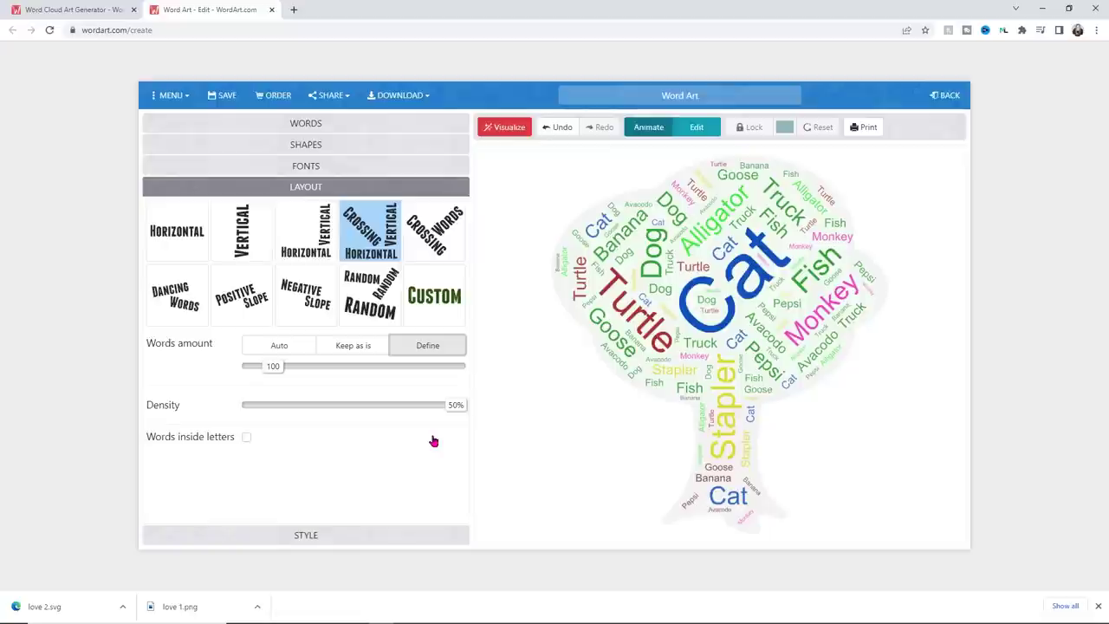
# Open the download options for the finished word cloud.
pyautogui.click(431, 102)
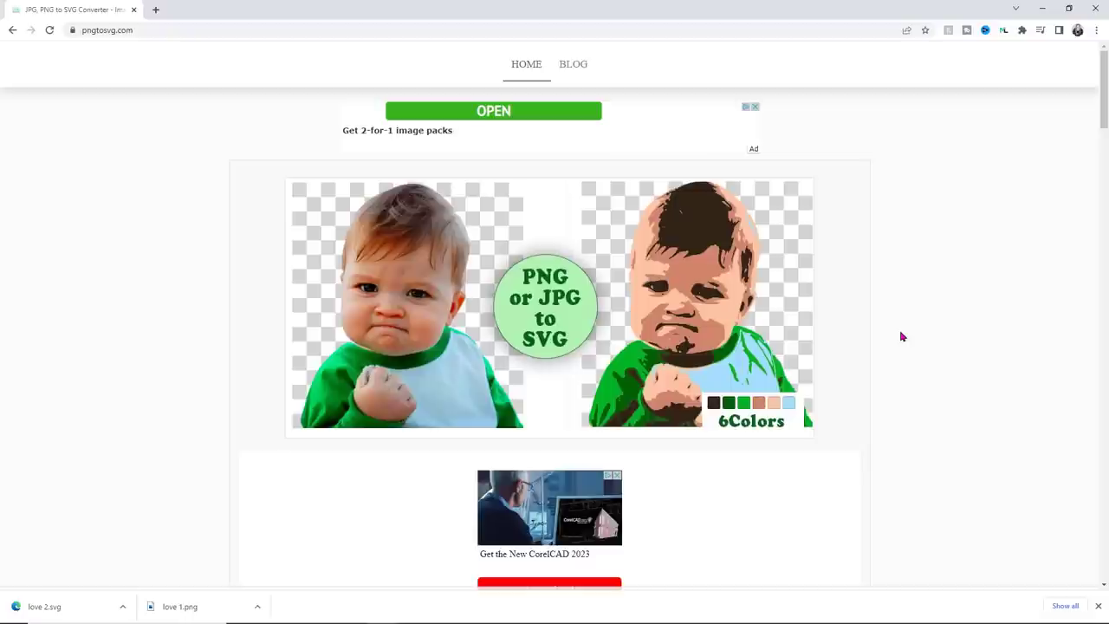
# Upload the Winnie the Pooh and Stitch image from the Desktop's Cricut > Disney folder to the pngtosvg.com image-to-vector converter.
pyautogui.scroll(-2, 905, 336)
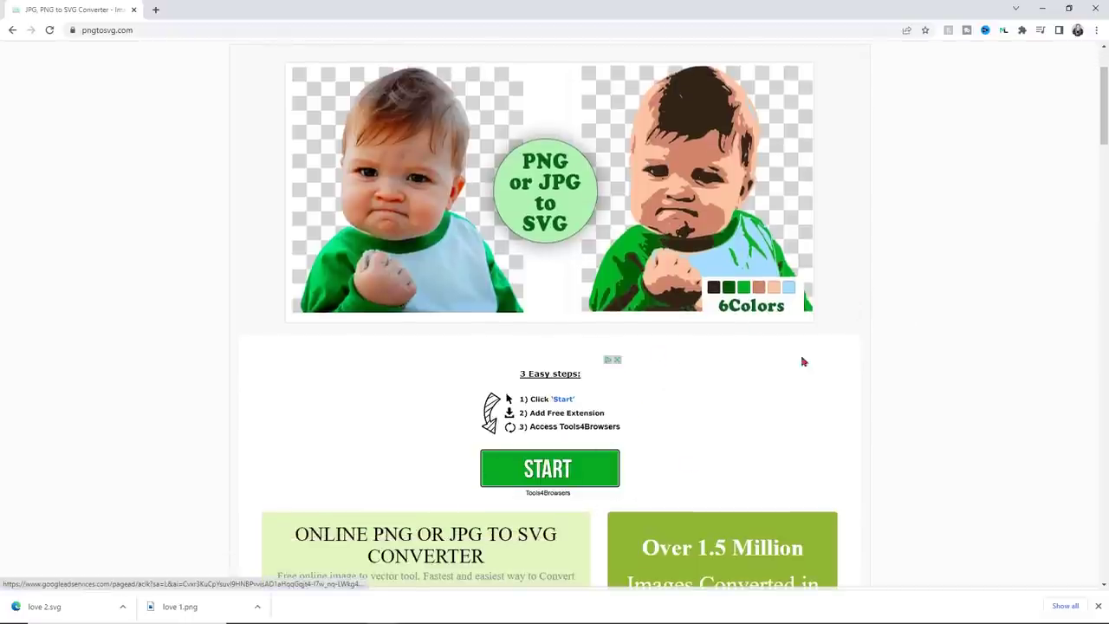
pyautogui.scroll(-2, 975, 387)
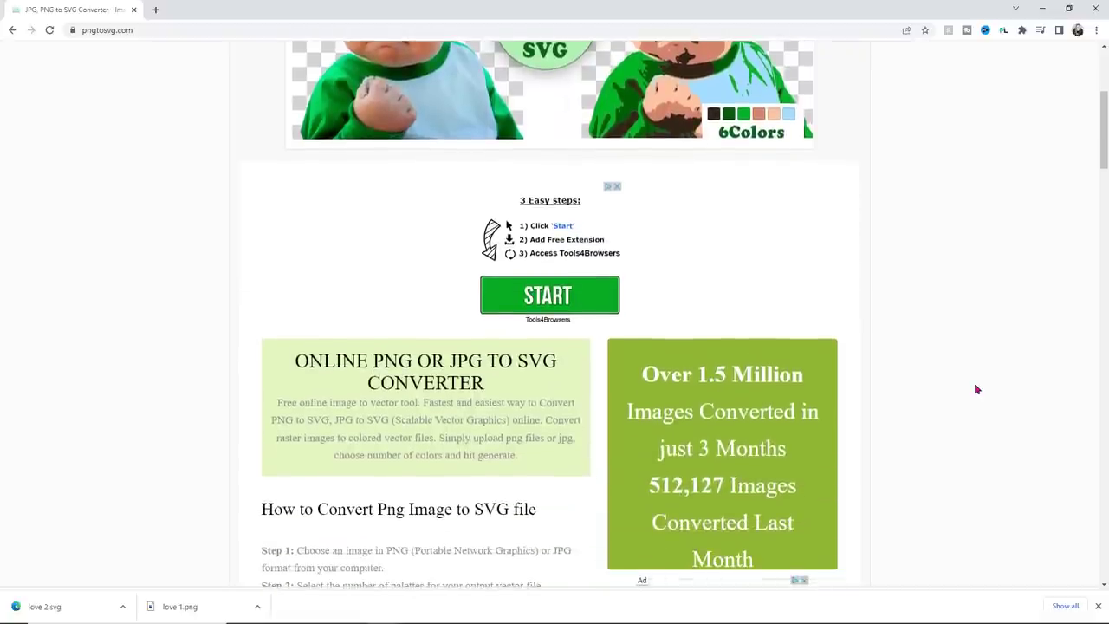
pyautogui.scroll(-3, 355, 376)
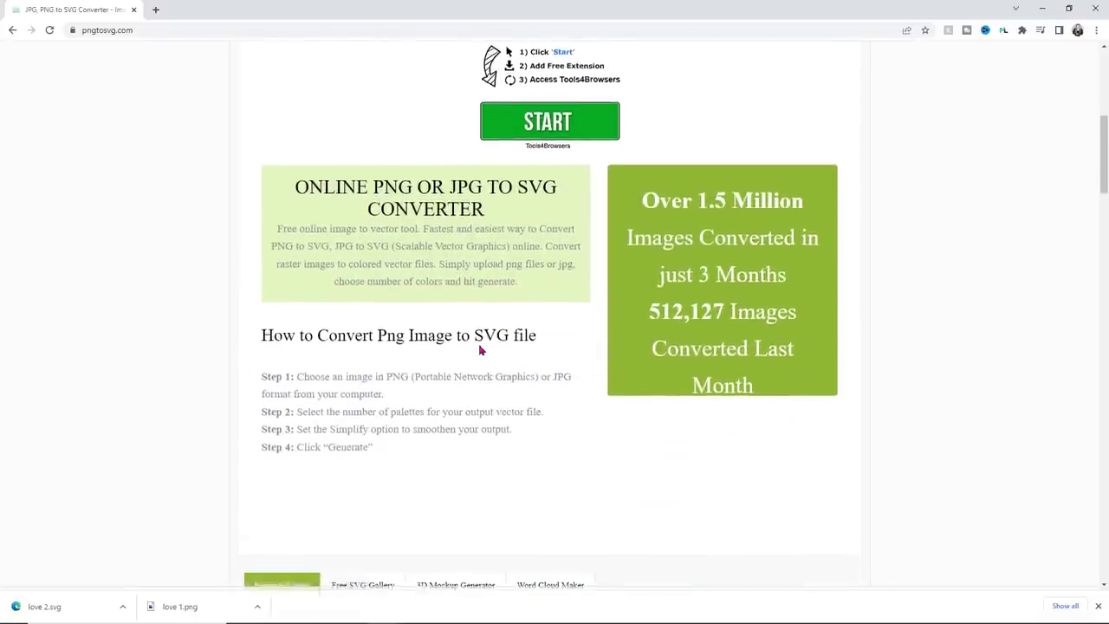
pyautogui.scroll(-3, 481, 349)
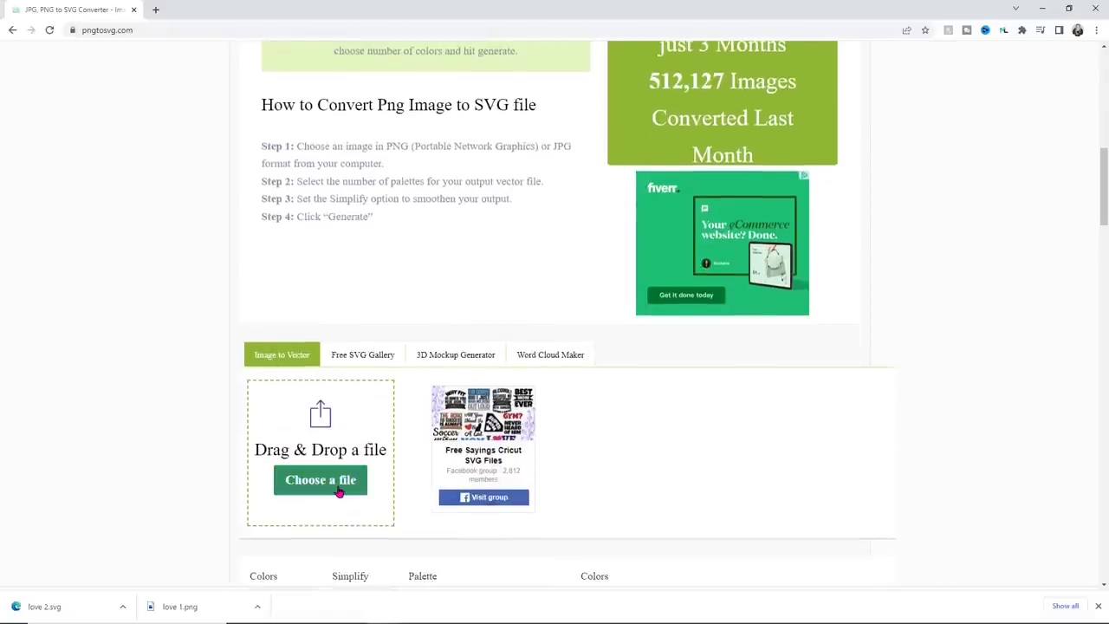
pyautogui.click(339, 490)
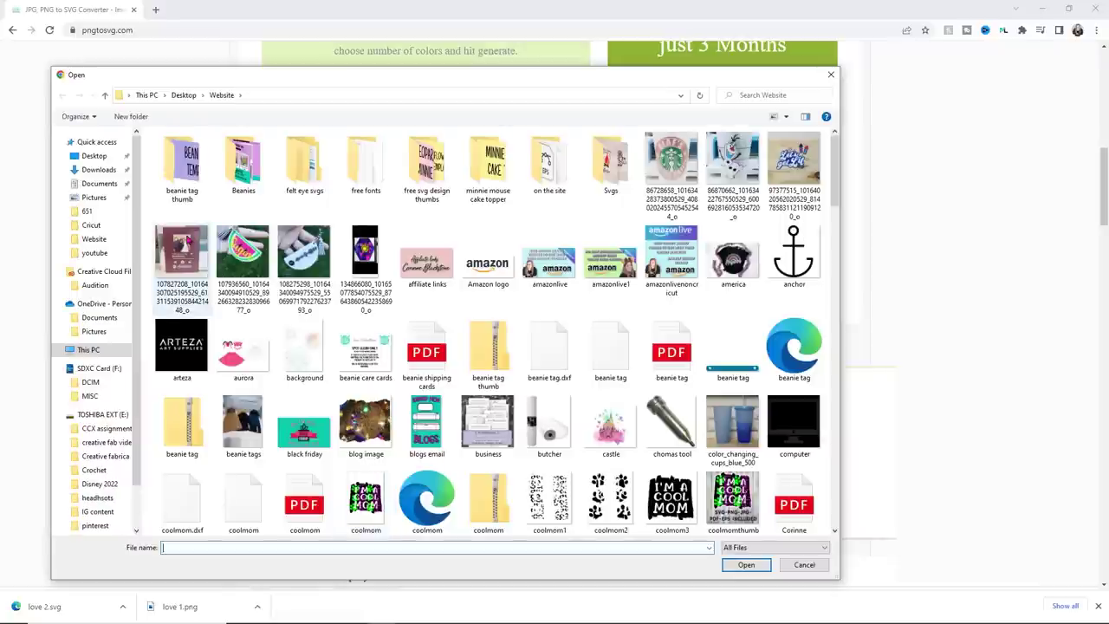
pyautogui.click(184, 95)
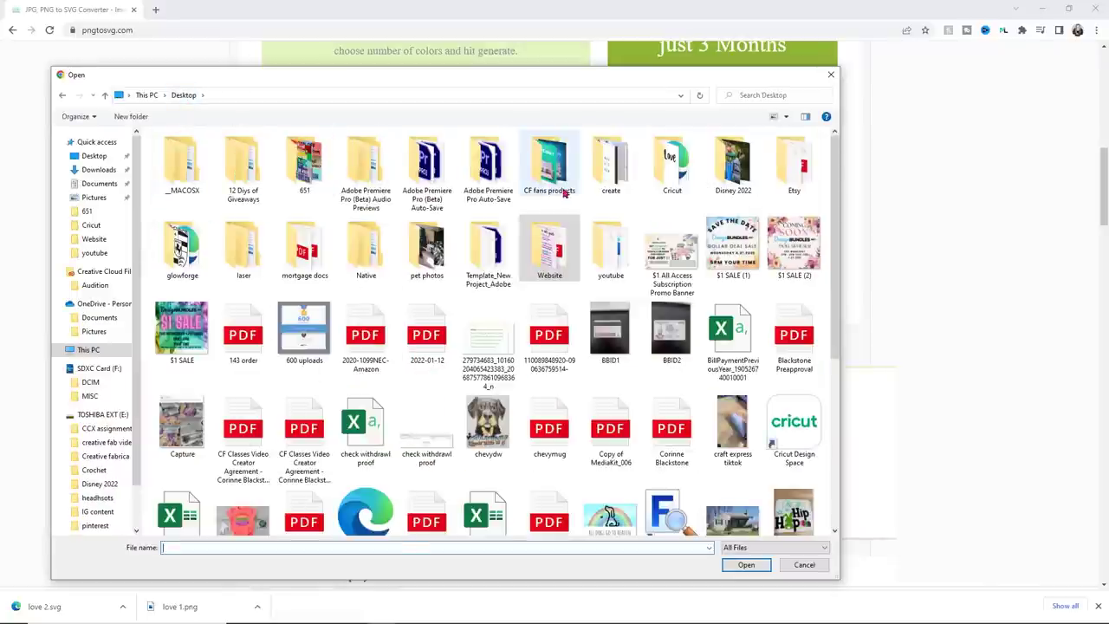
pyautogui.doubleClick(664, 184)
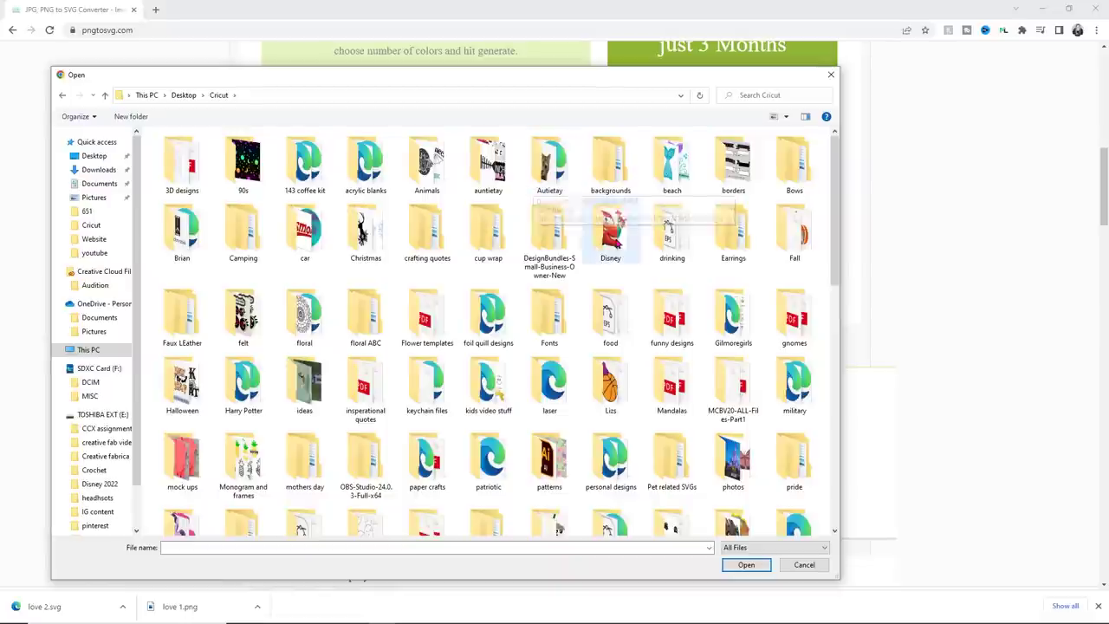
pyautogui.doubleClick(606, 232)
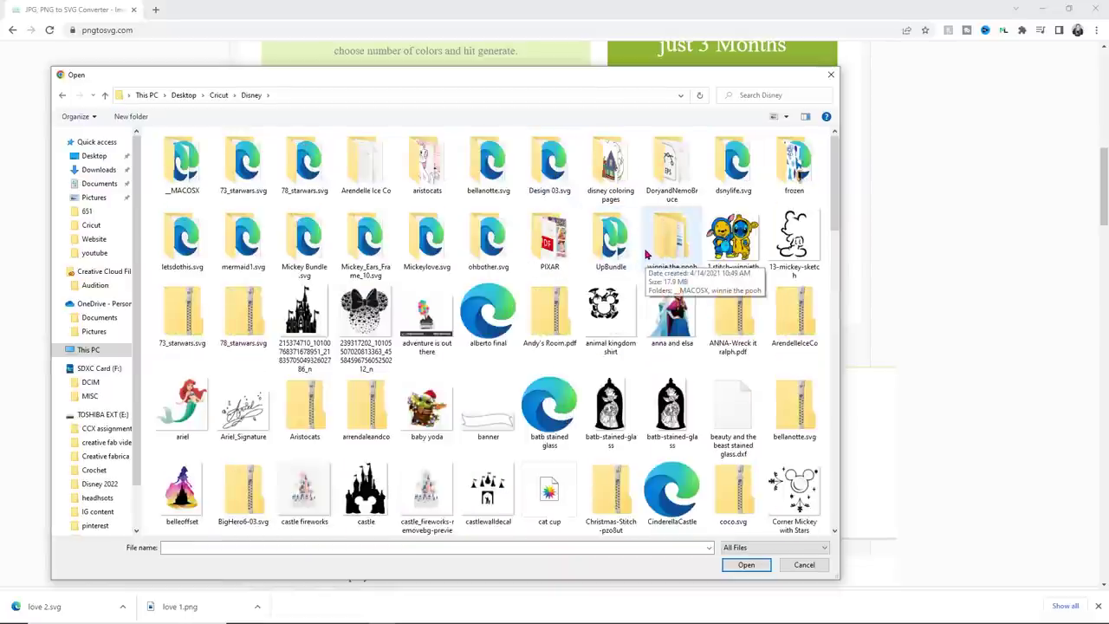
pyautogui.doubleClick(732, 238)
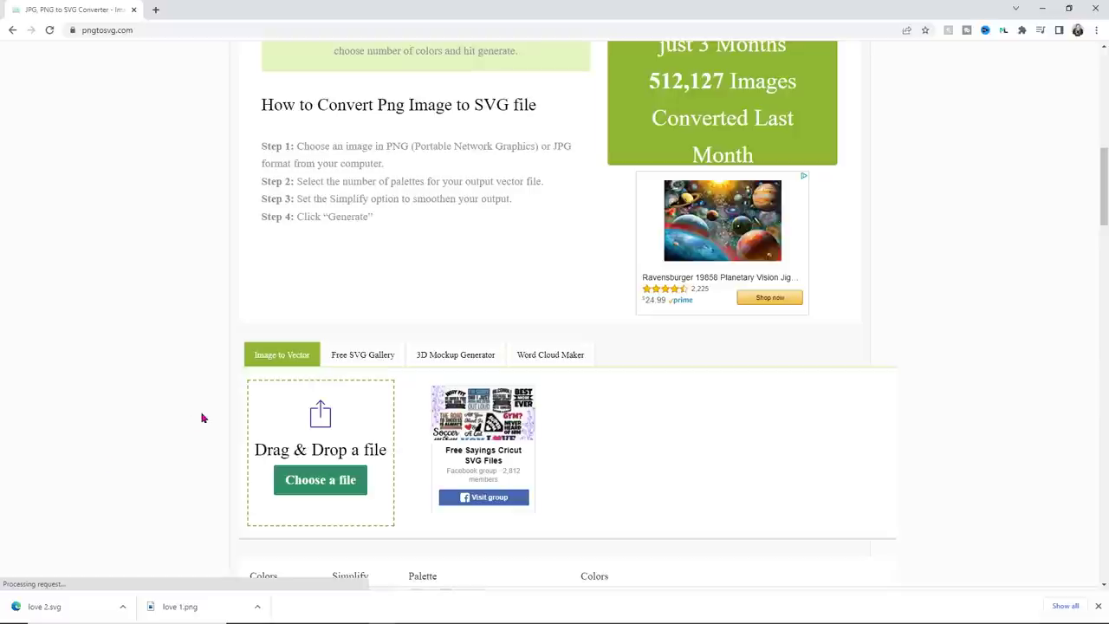
pyautogui.scroll(-4, 217, 418)
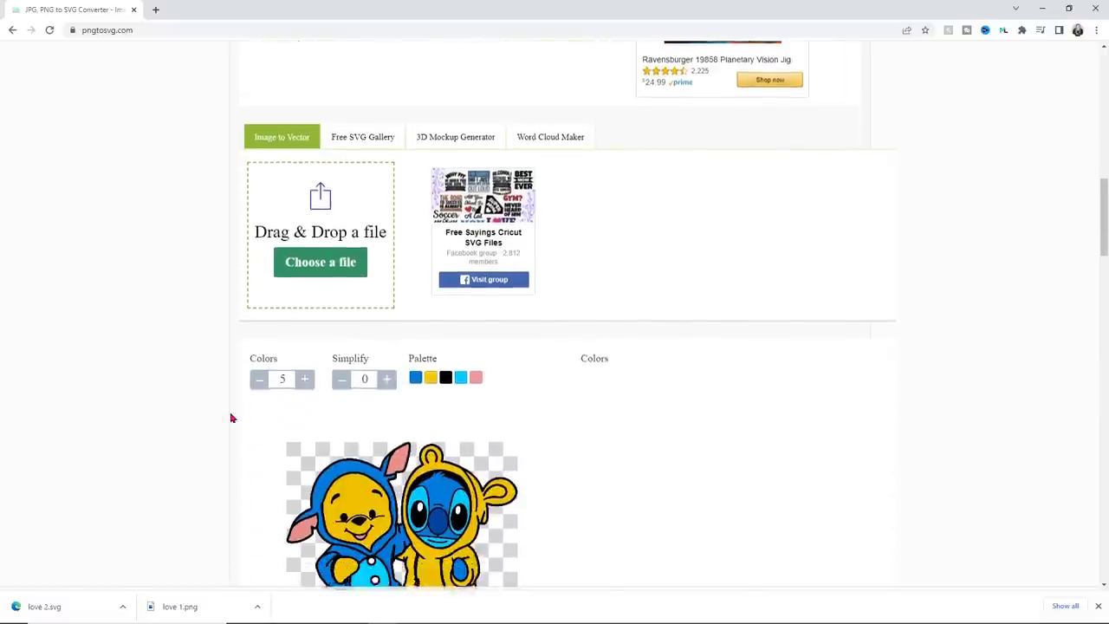
pyautogui.scroll(-1, 229, 417)
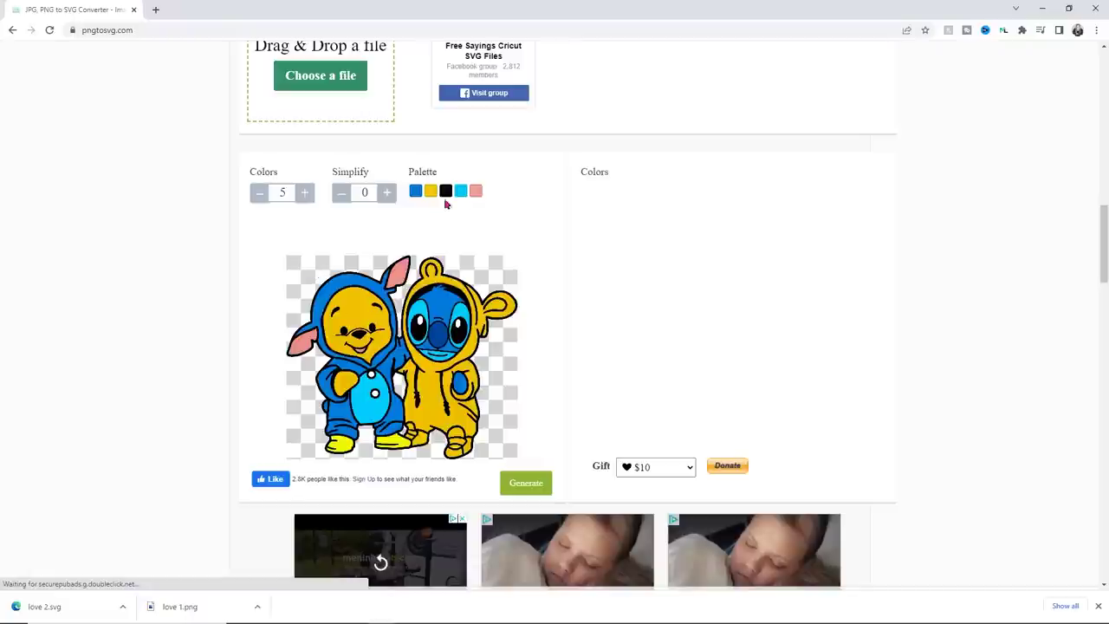
# Generate a vector preview of the Pooh and Stitch image with 6 colors and a simplify value of 0.
pyautogui.click(305, 193)
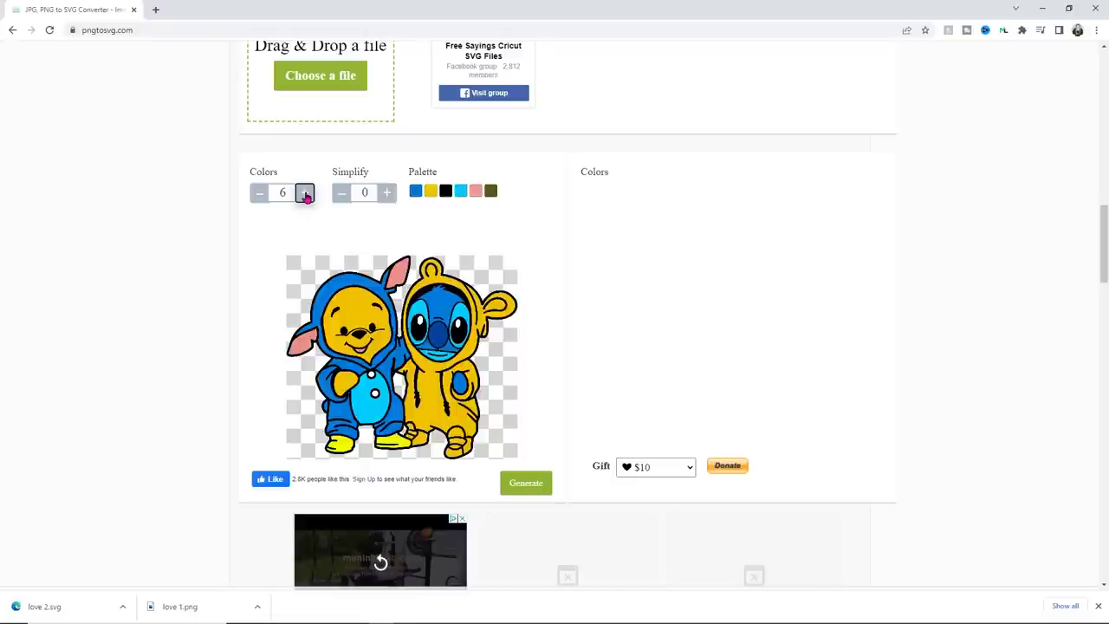
pyautogui.click(305, 193)
pyautogui.click(257, 192)
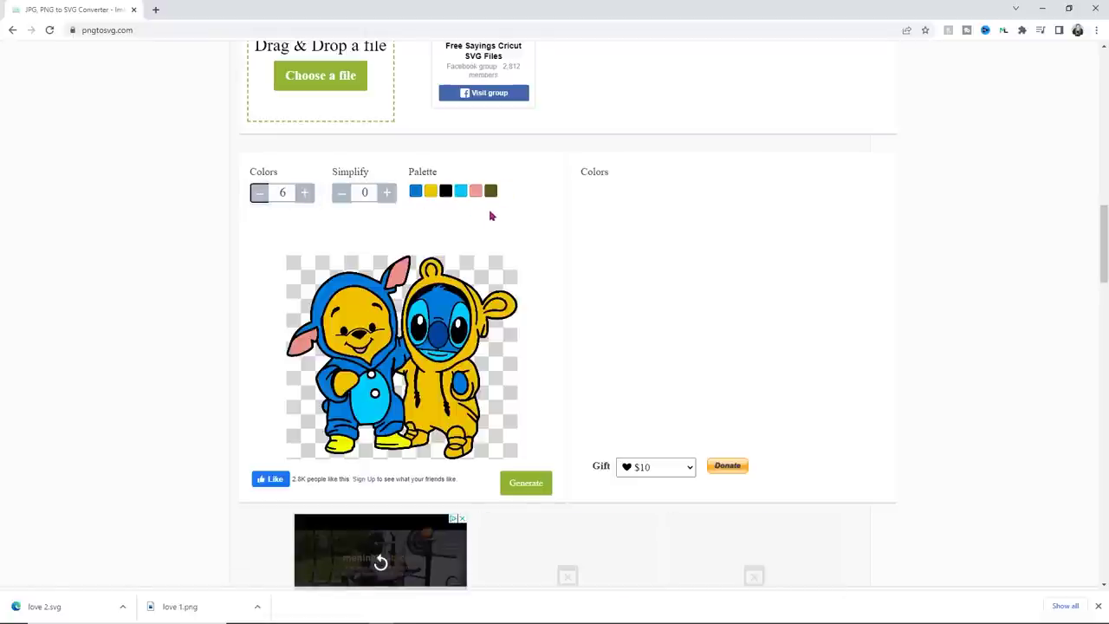
pyautogui.click(385, 196)
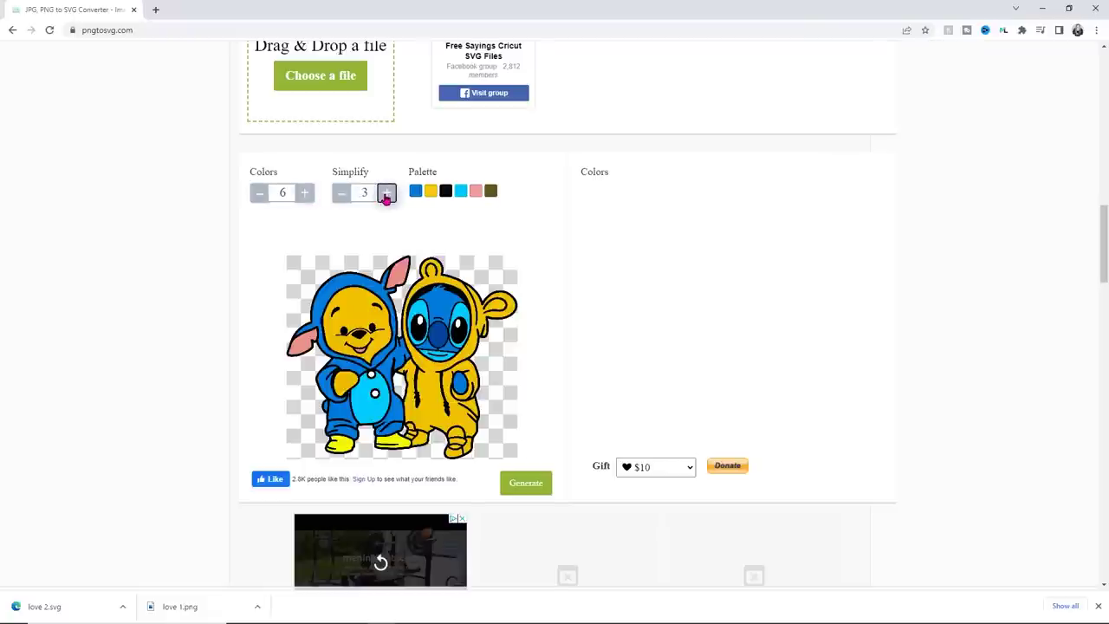
pyautogui.click(338, 195)
pyautogui.click(338, 195)
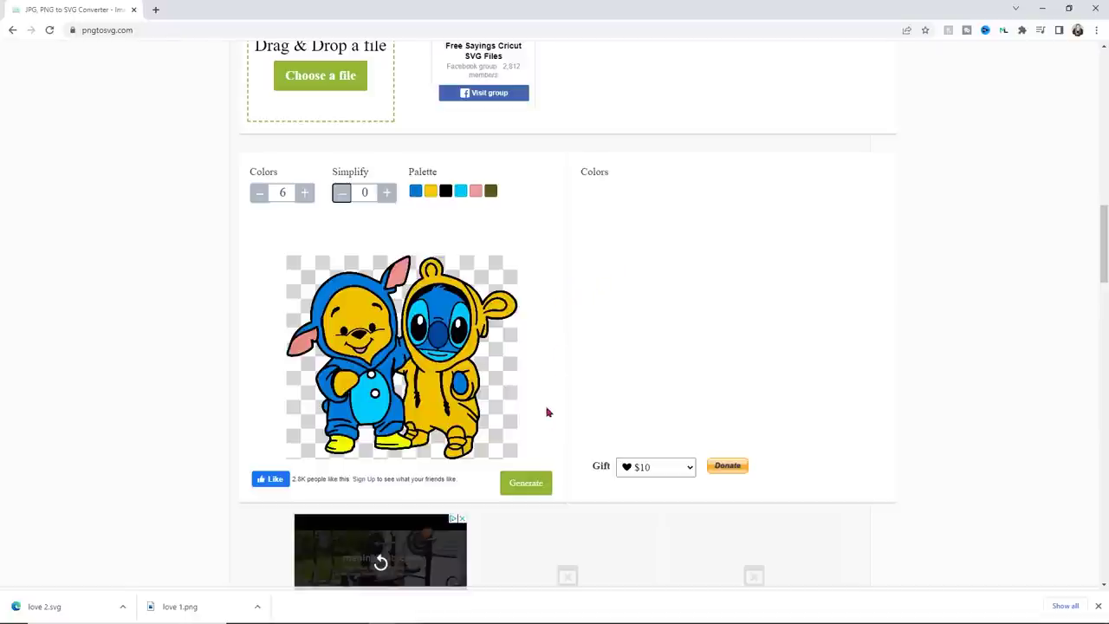
pyautogui.click(534, 483)
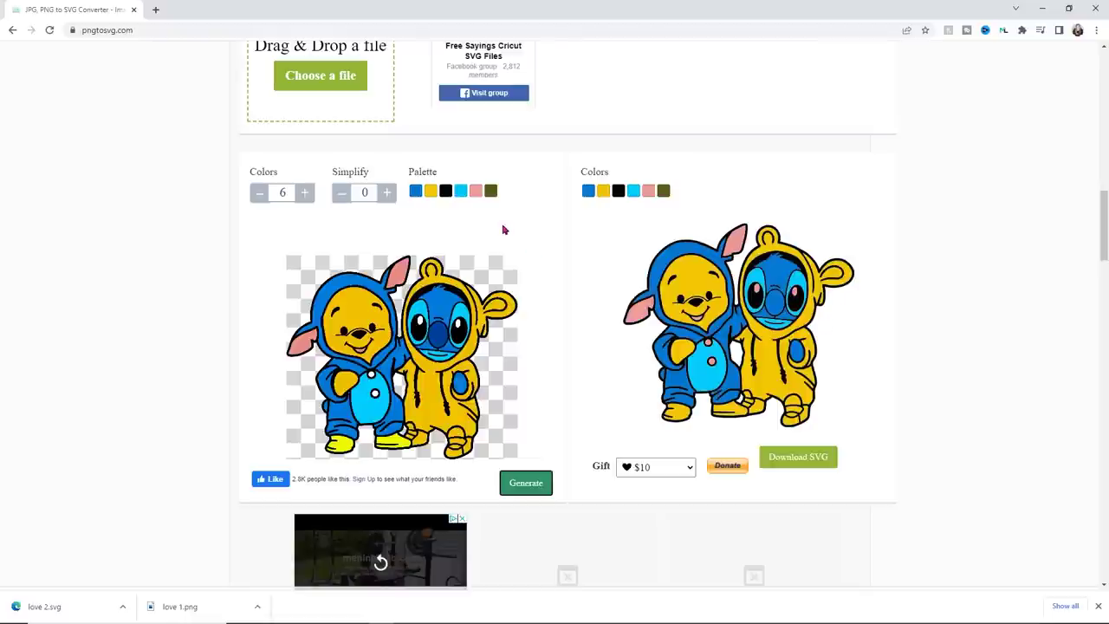
# Reduce the image to 5 colors, set simplify to 5, and regenerate the vector preview.
pyautogui.click(259, 193)
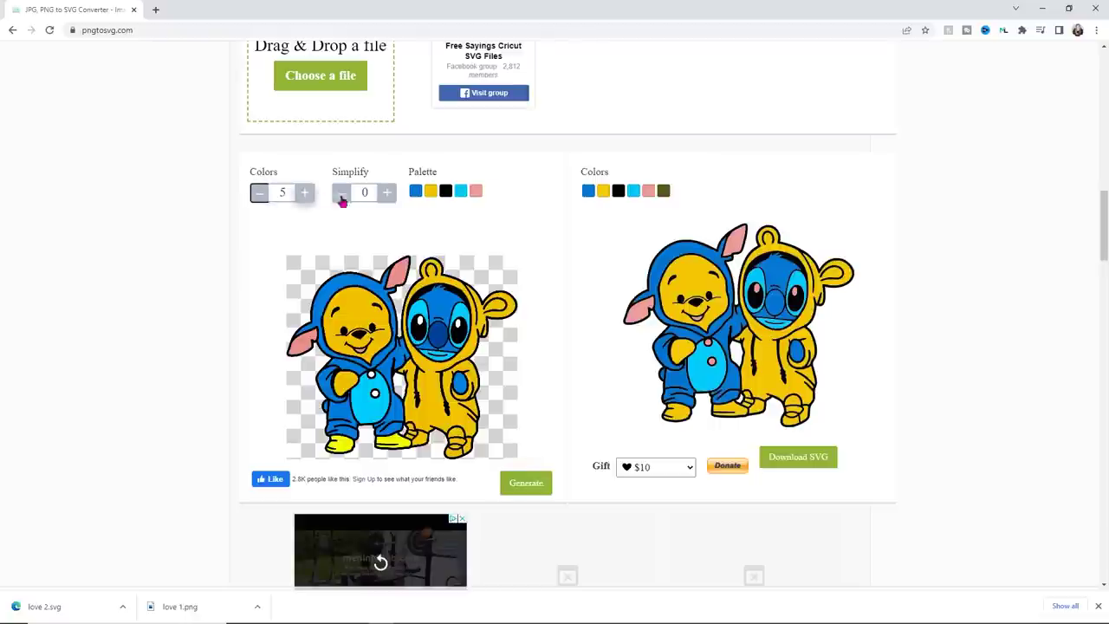
pyautogui.click(388, 193)
pyautogui.click(387, 193)
pyautogui.click(387, 193)
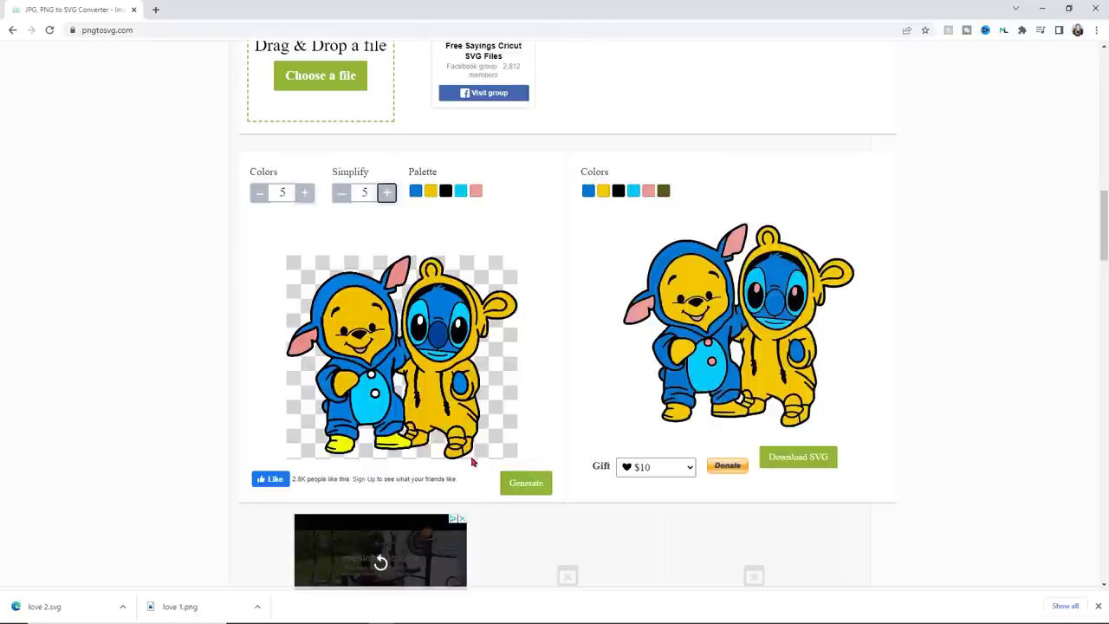
pyautogui.click(546, 471)
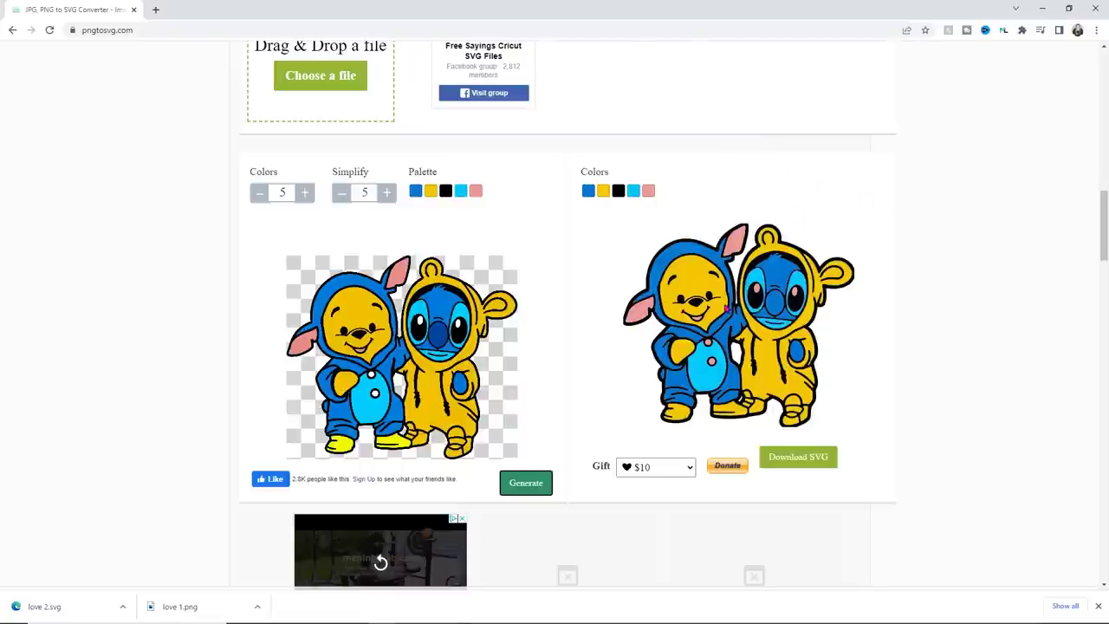
# Download the generated SVG to the Desktop's Cricut folder under the name "Pooh and stitch".
pyautogui.click(782, 464)
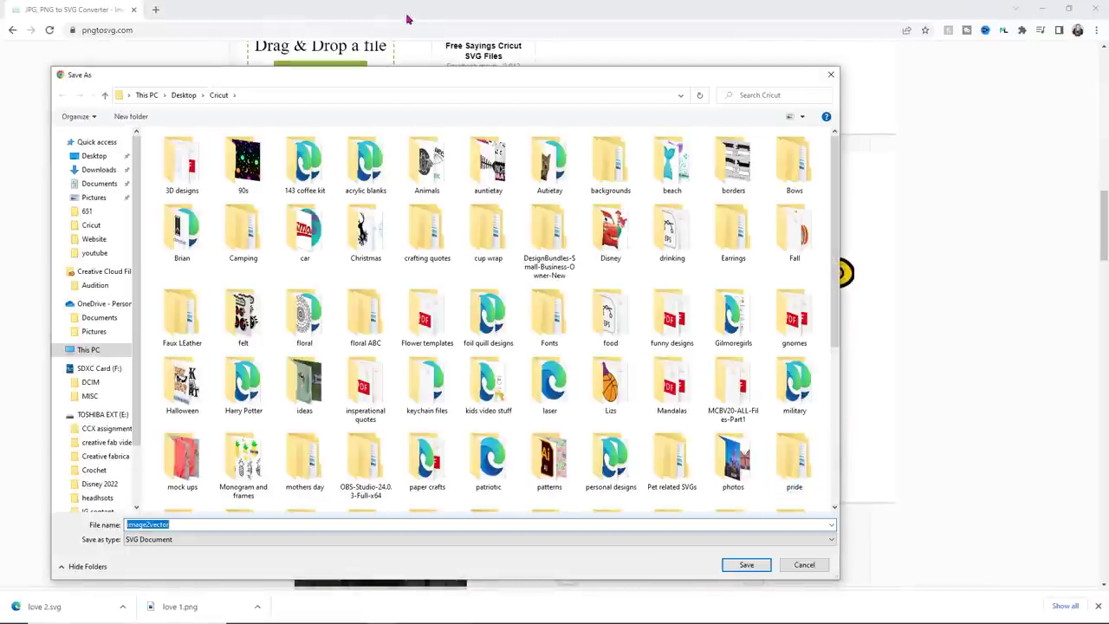
pyautogui.write('Pooh and stitch')
pyautogui.press('Return')
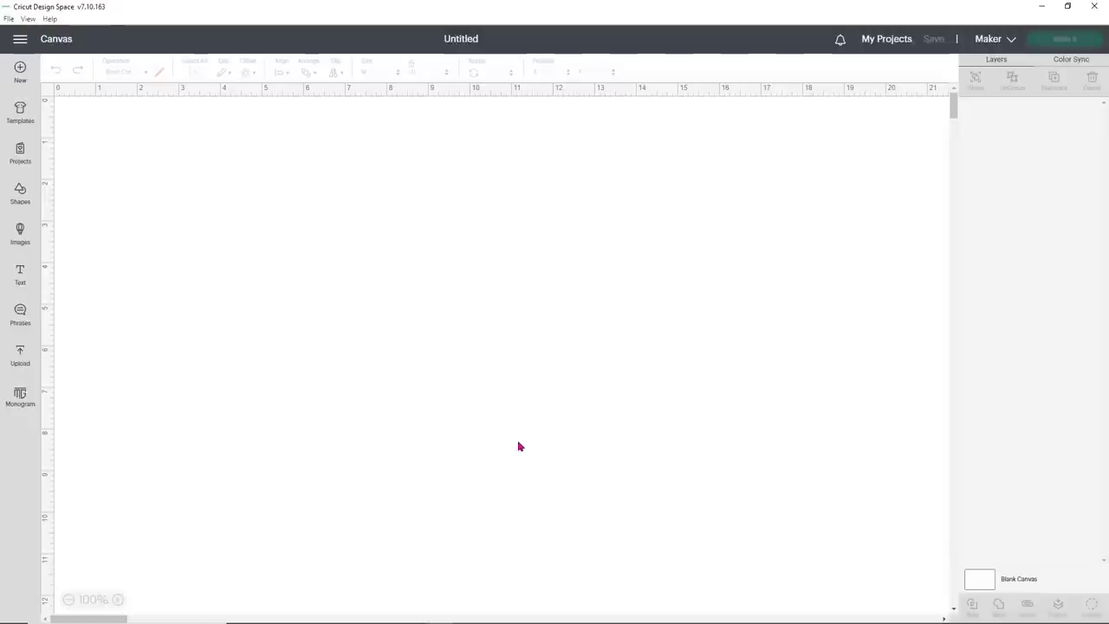
# In Cricut Design Space, choose Pooh and stitch.svg from the Desktop's Cricut folder as the image to upload.
pyautogui.click(20, 354)
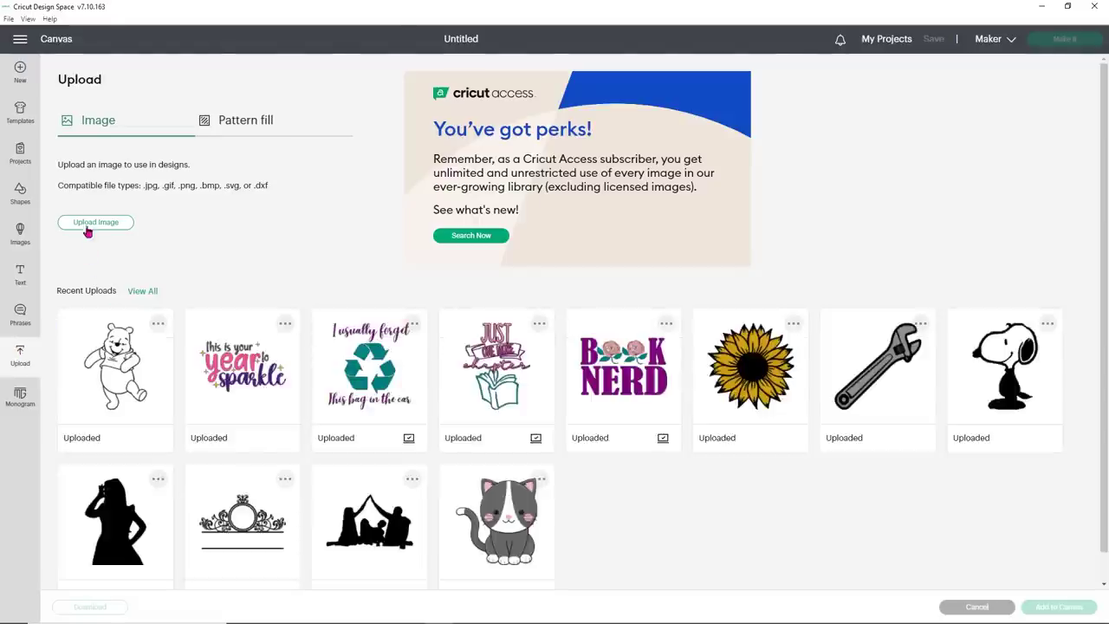
pyautogui.click(95, 223)
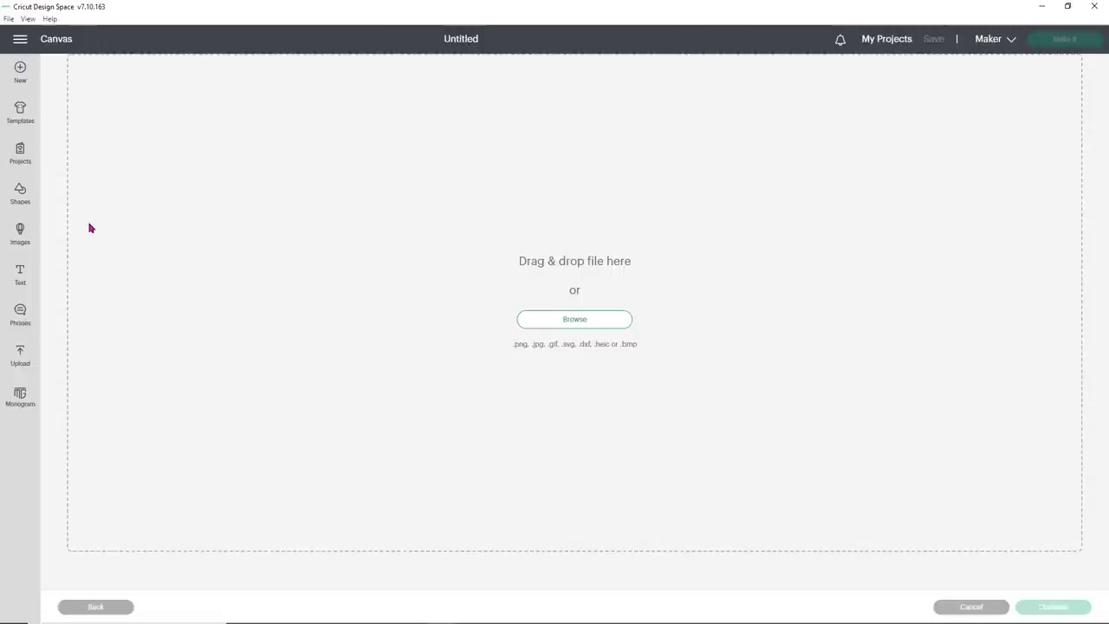
pyautogui.click(532, 321)
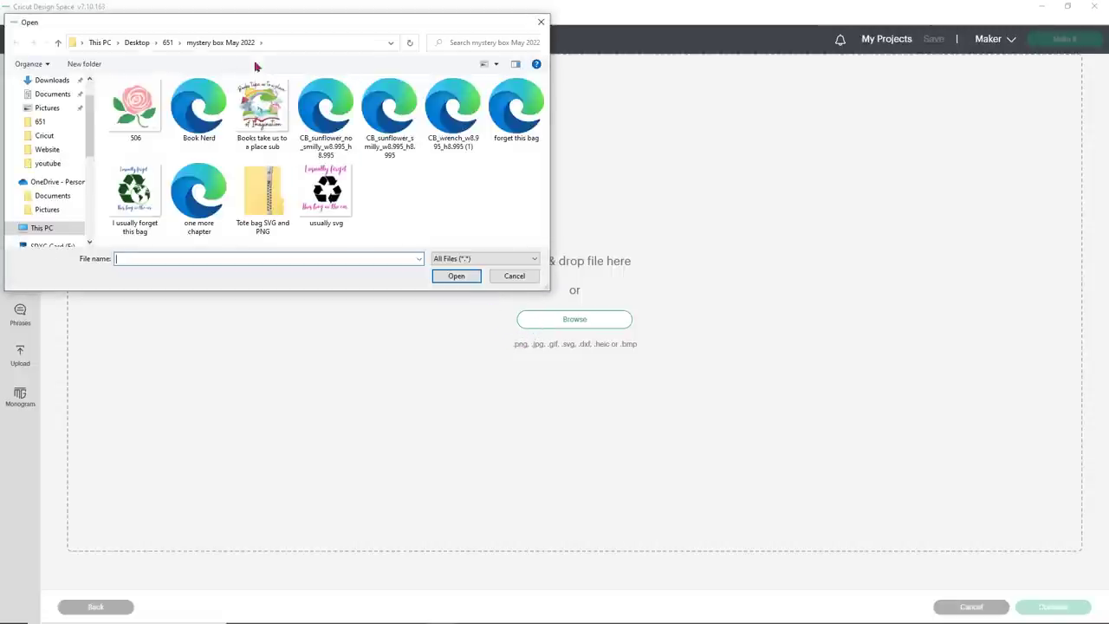
pyautogui.click(141, 42)
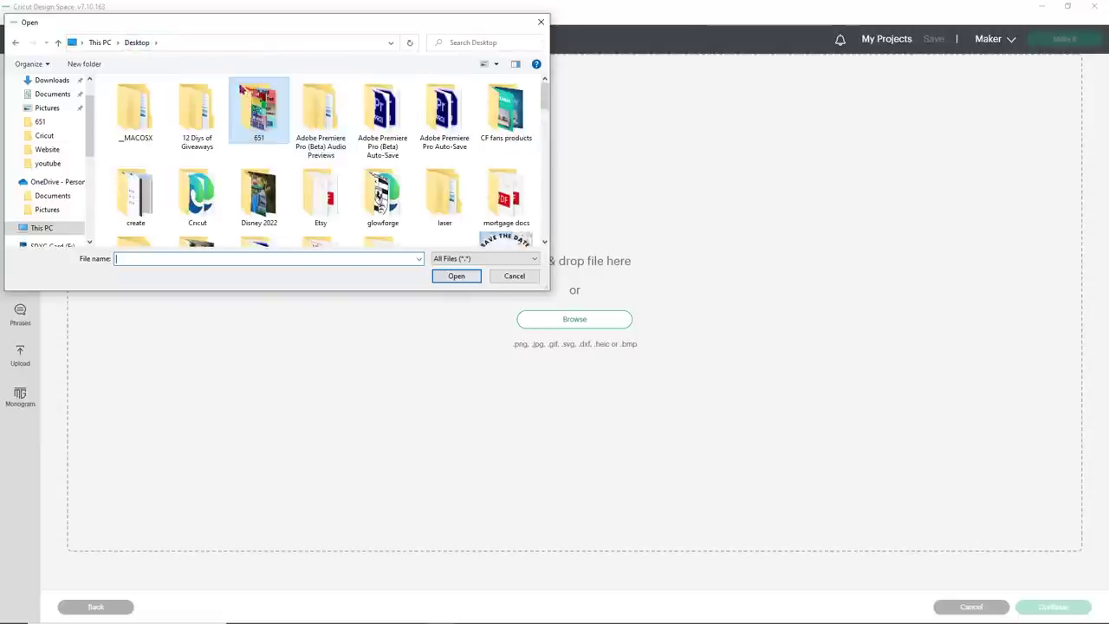
pyautogui.doubleClick(198, 195)
pyautogui.click(214, 255)
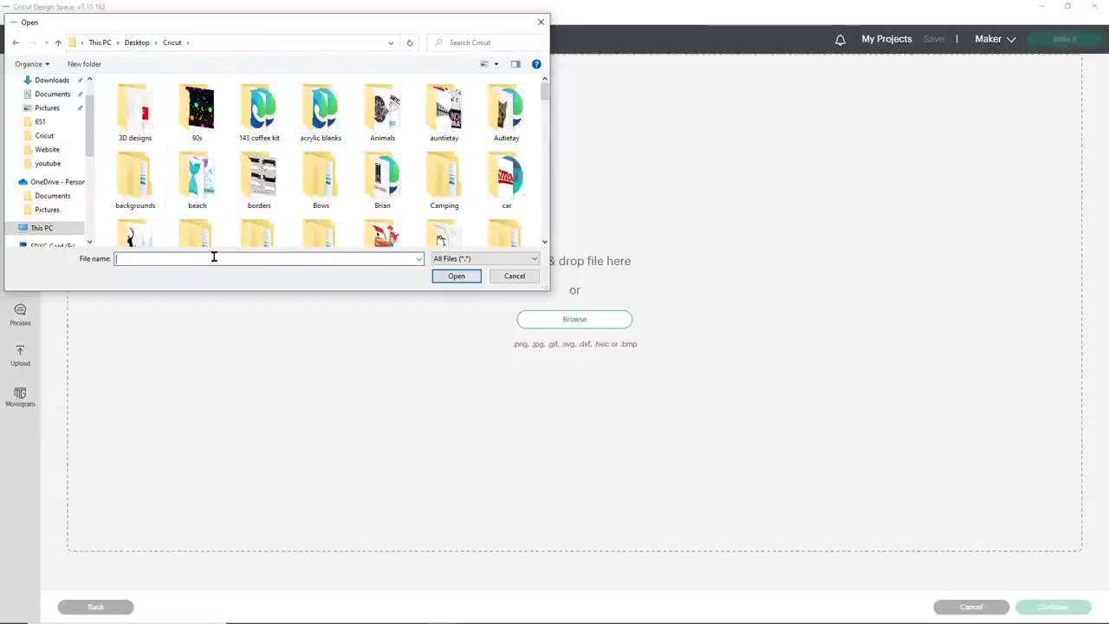
pyautogui.write('pooh')
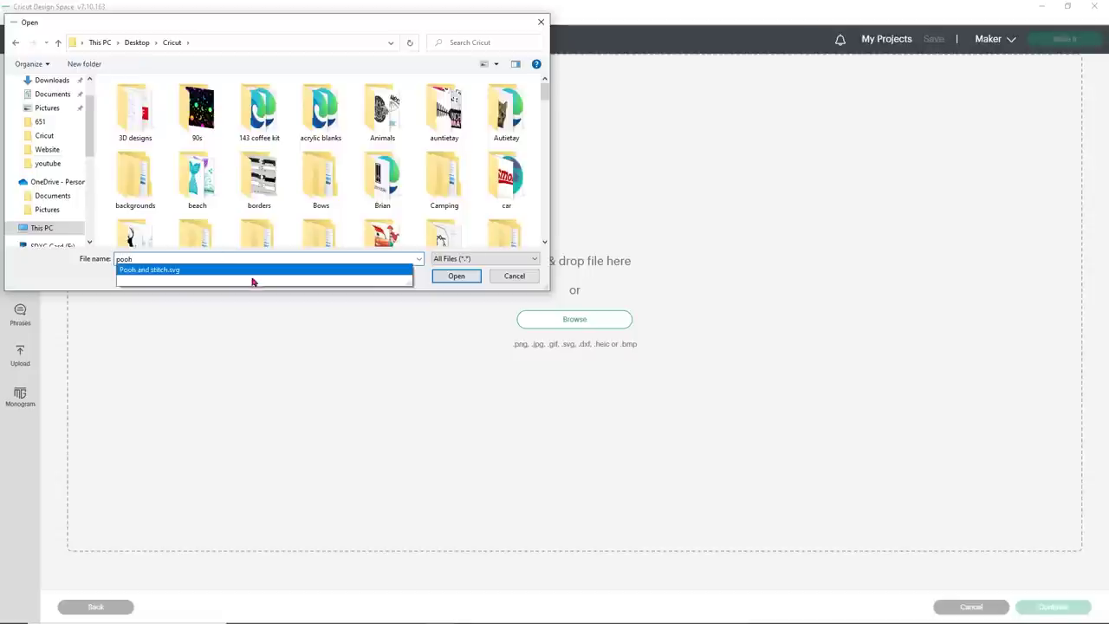
pyautogui.click(255, 274)
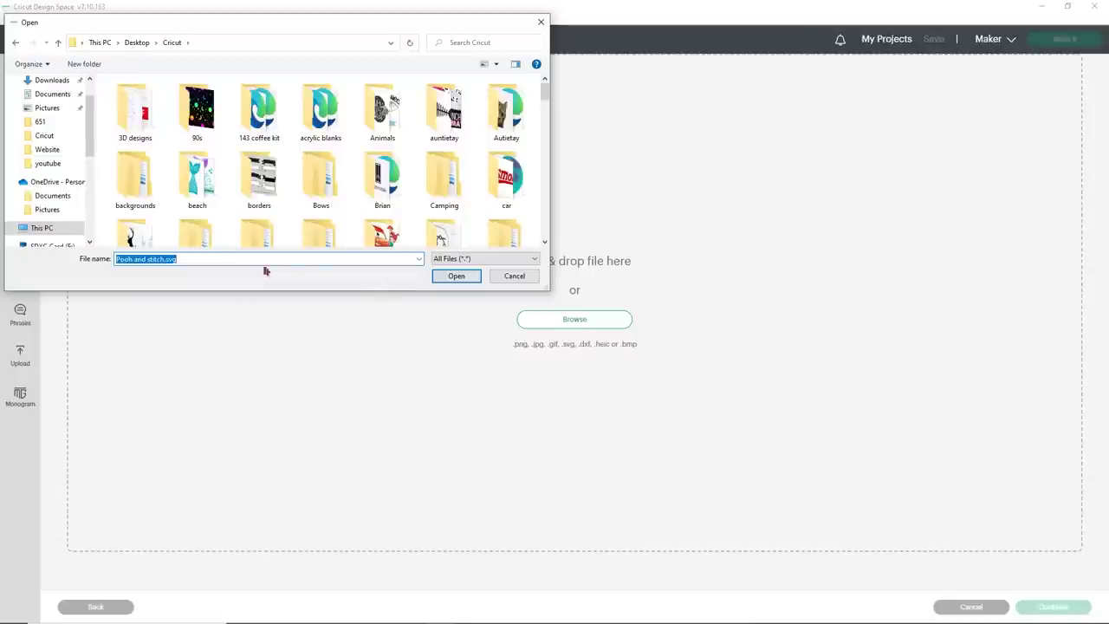
pyautogui.click(439, 278)
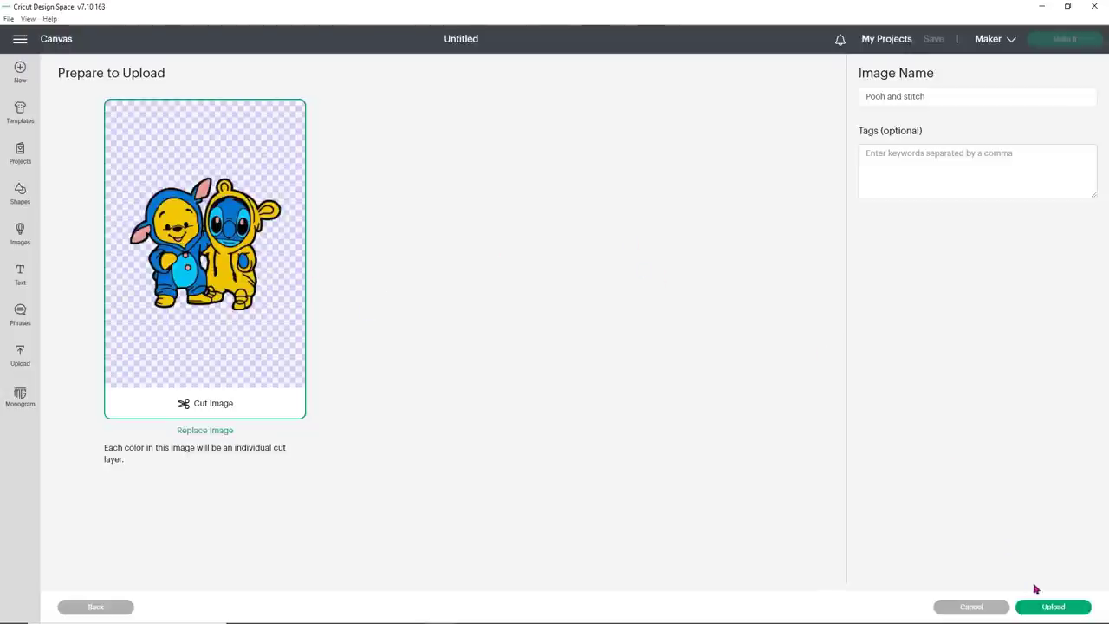
# Finish uploading the Pooh and stitch image and add it to the canvas.
pyautogui.click(1043, 609)
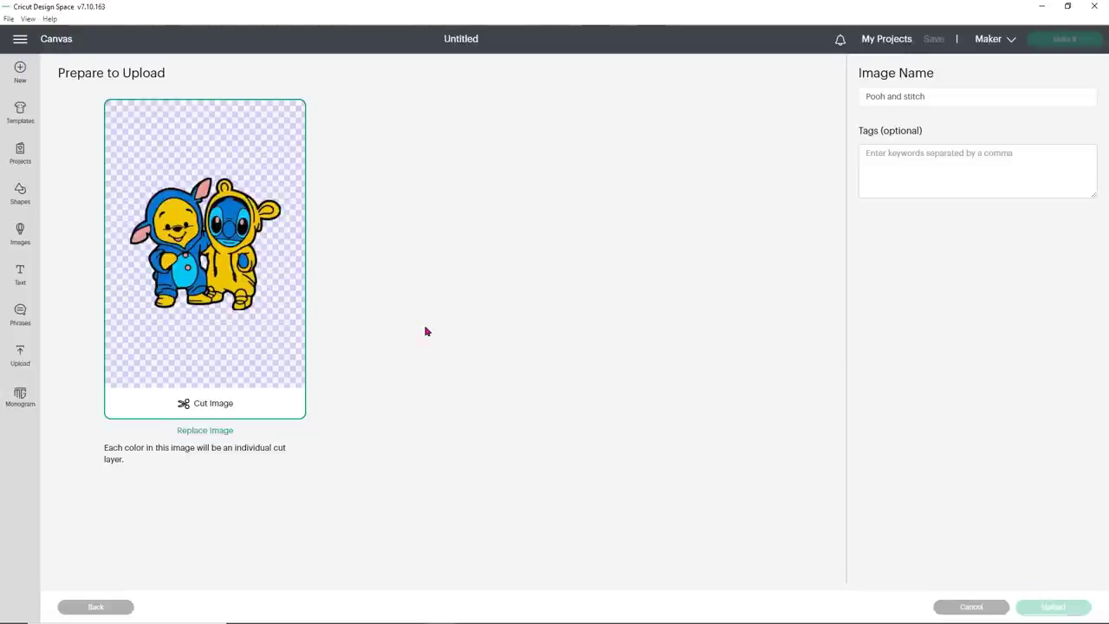
pyautogui.click(115, 362)
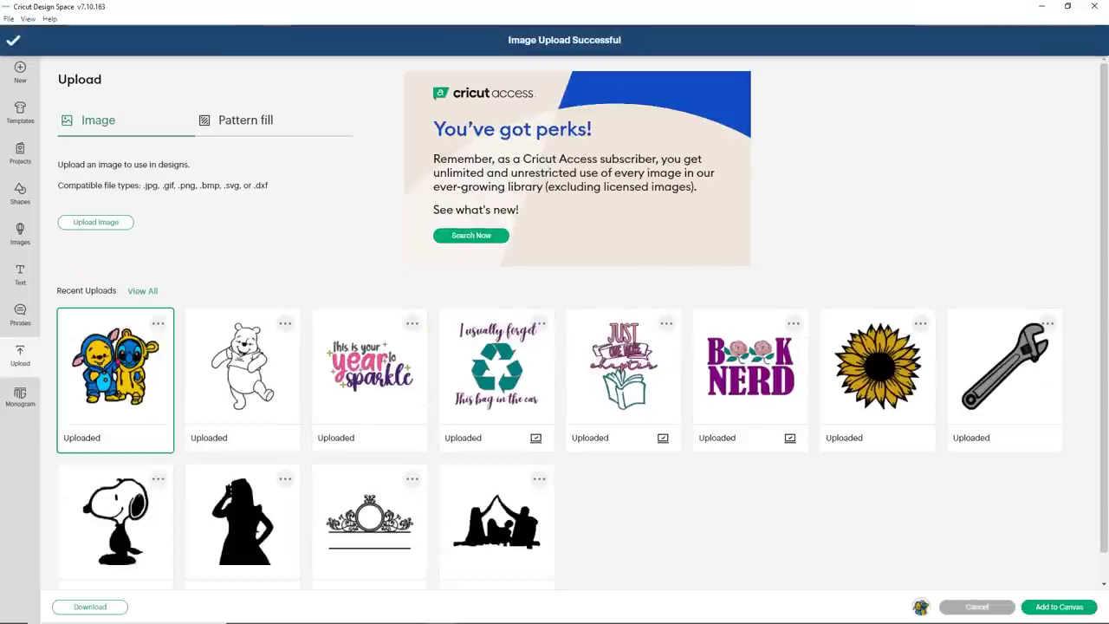
pyautogui.click(1039, 606)
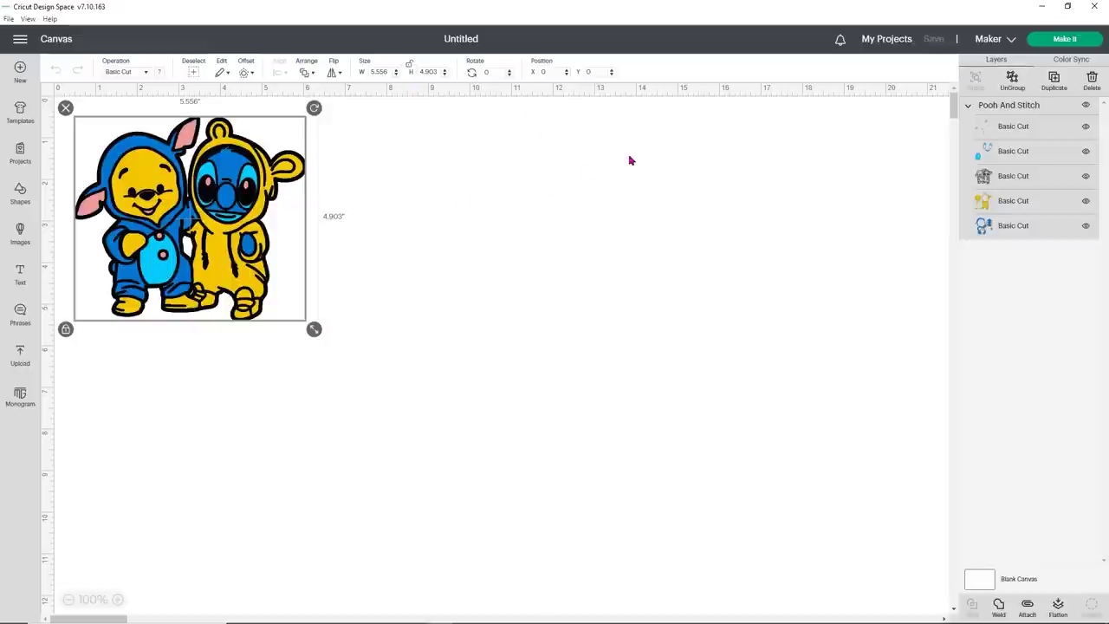
# Ungroup the Pooh and Stitch design and move its light blue, pink, black, yellow and blue layers apart on the canvas.
pyautogui.click(1006, 84)
pyautogui.moveTo(234, 260); pyautogui.dragTo(593, 307)
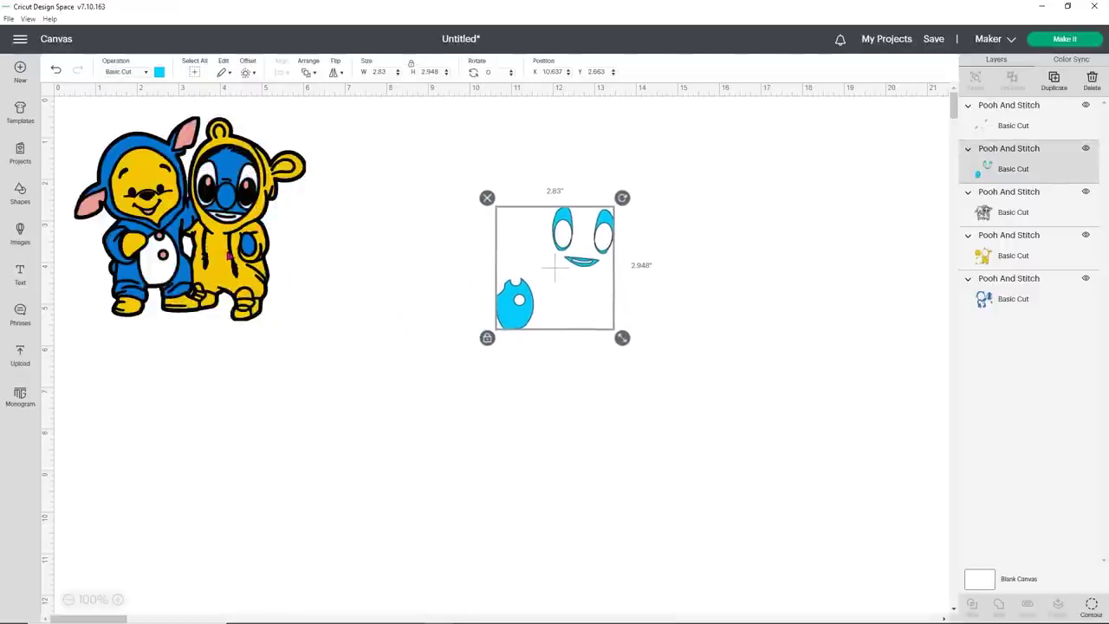
pyautogui.moveTo(231, 257); pyautogui.dragTo(782, 324)
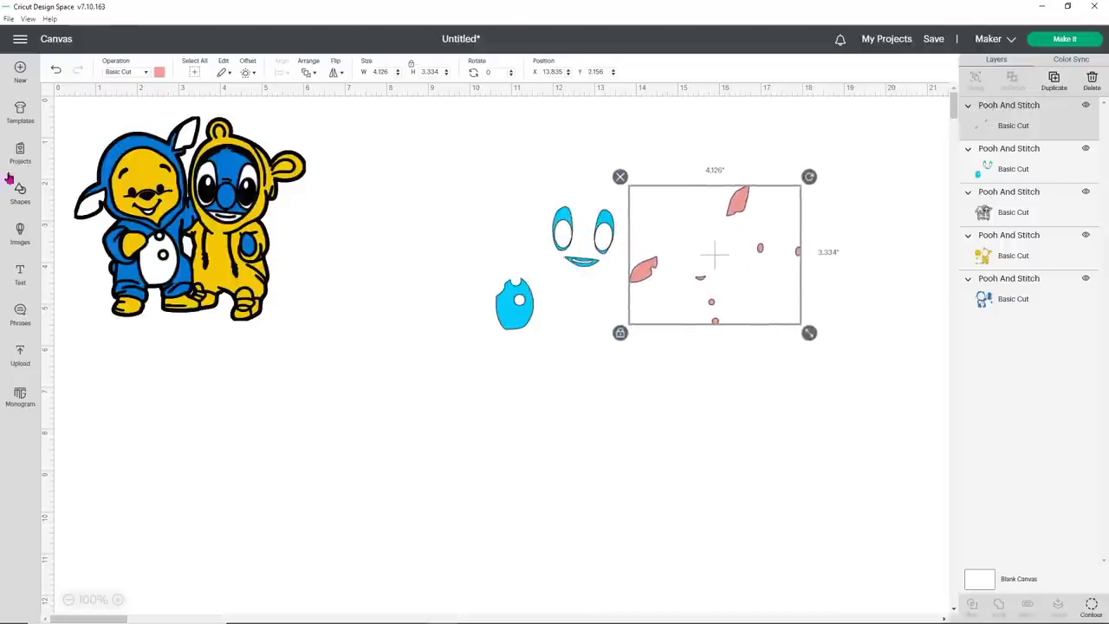
pyautogui.moveTo(140, 171); pyautogui.dragTo(309, 382)
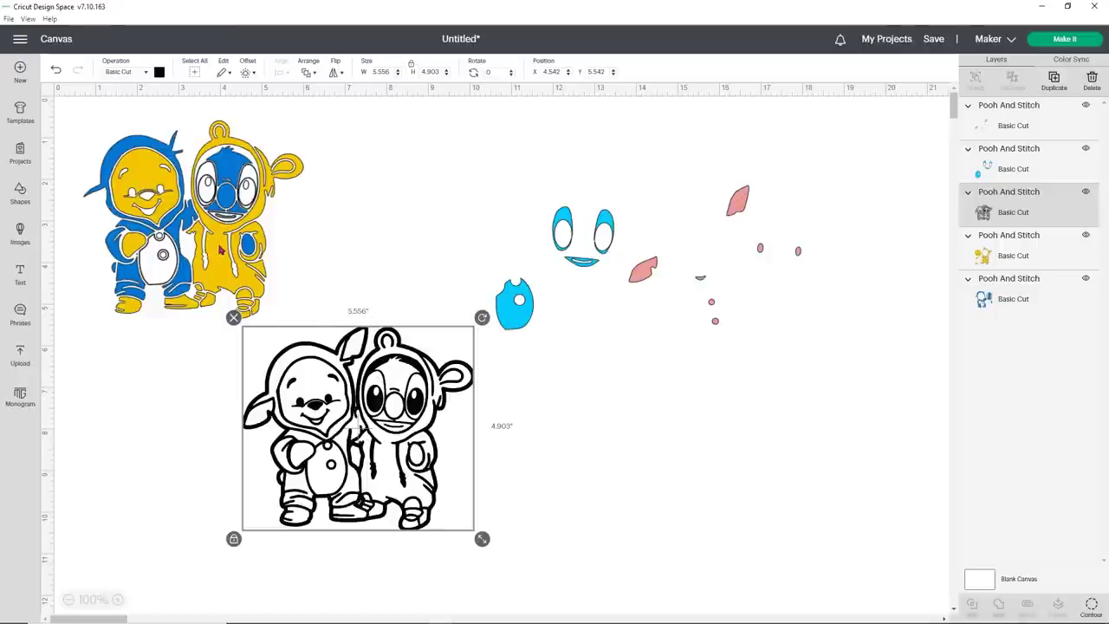
pyautogui.moveTo(221, 250); pyautogui.dragTo(430, 239)
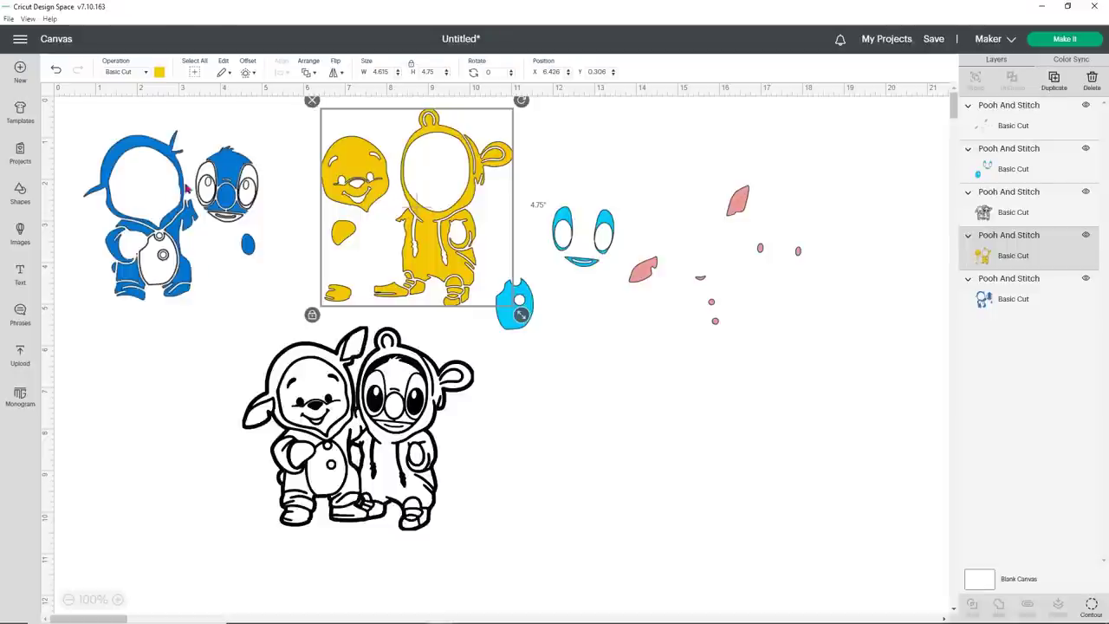
pyautogui.moveTo(186, 187); pyautogui.dragTo(199, 209)
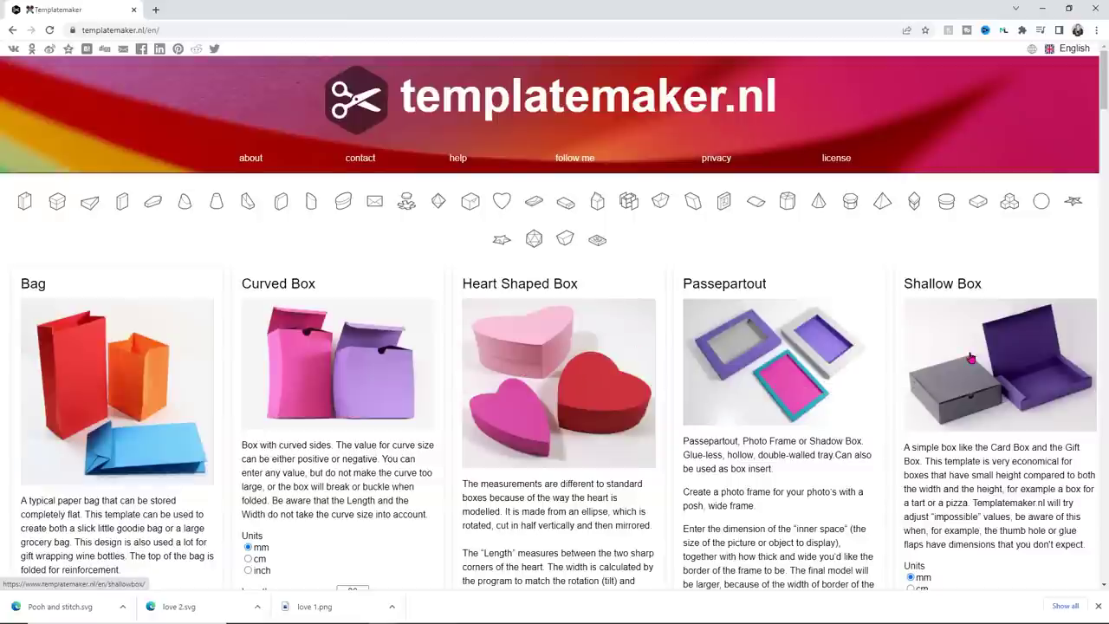
# On templatemaker.nl, look through the available paper box and shape templates and their adjustable dimensions.
pyautogui.scroll(-6, 970, 354)
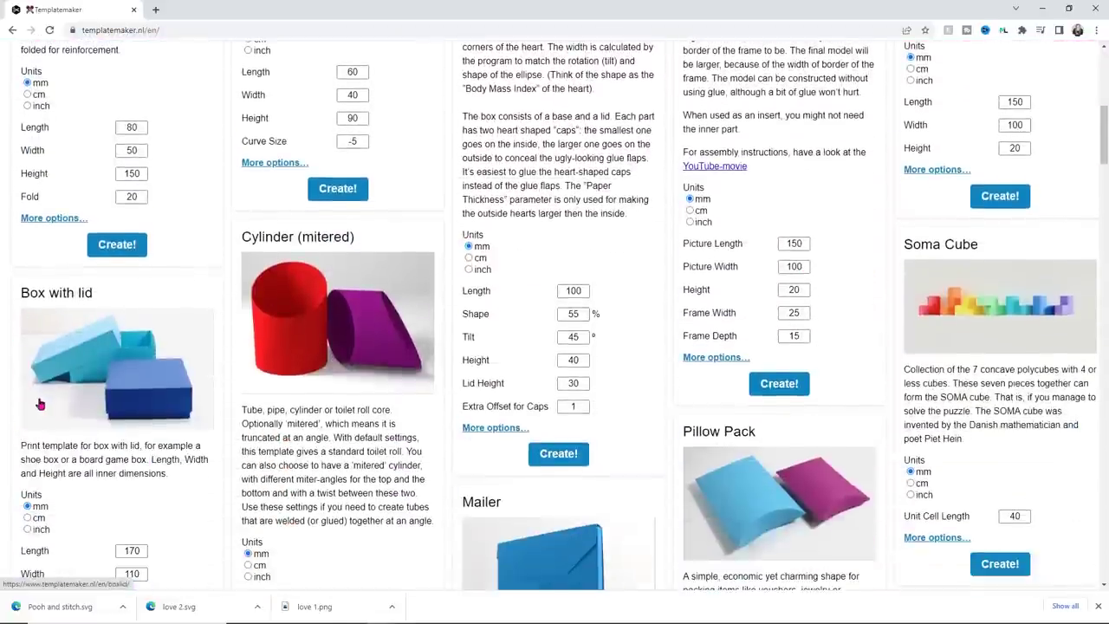
pyautogui.scroll(-1, 314, 258)
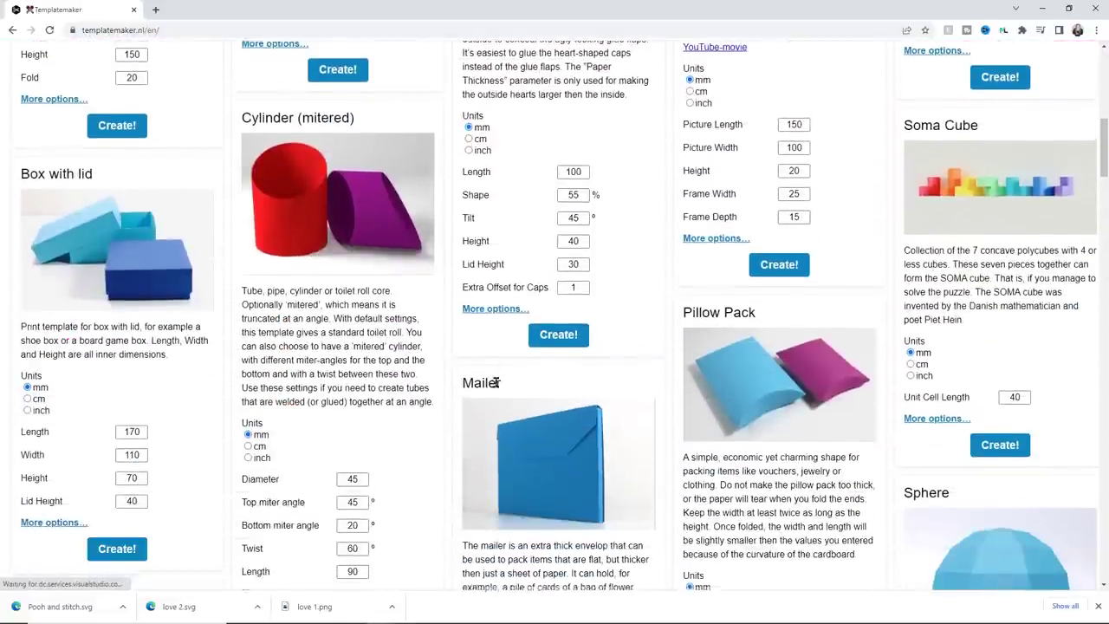
pyautogui.scroll(-1, 499, 433)
pyautogui.scroll(1, 780, 295)
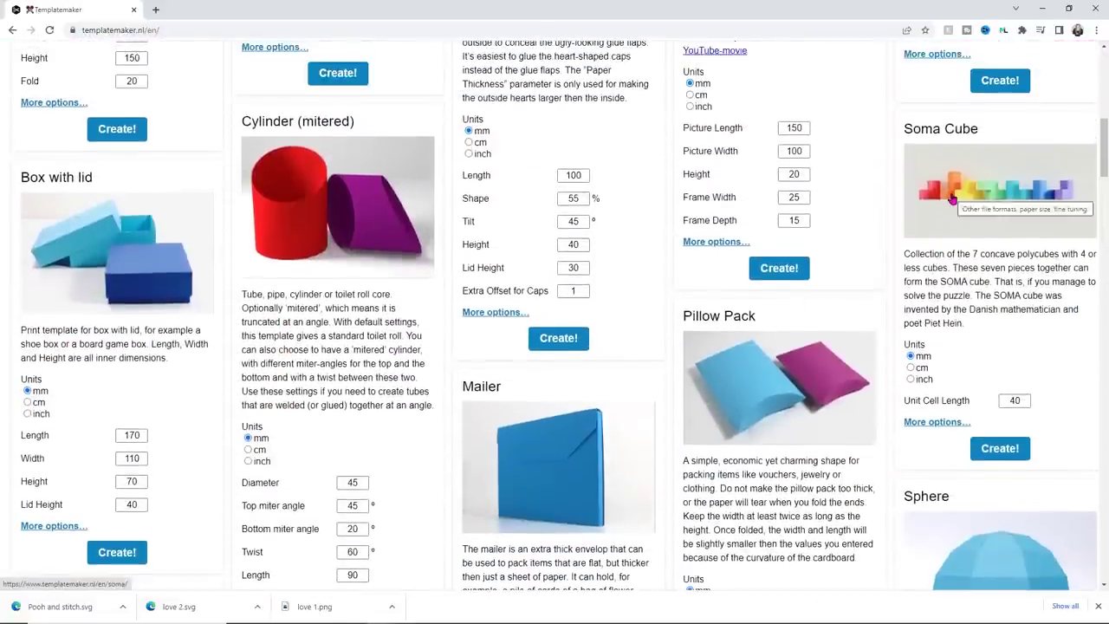
pyautogui.scroll(-3, 979, 303)
pyautogui.scroll(-1, 991, 350)
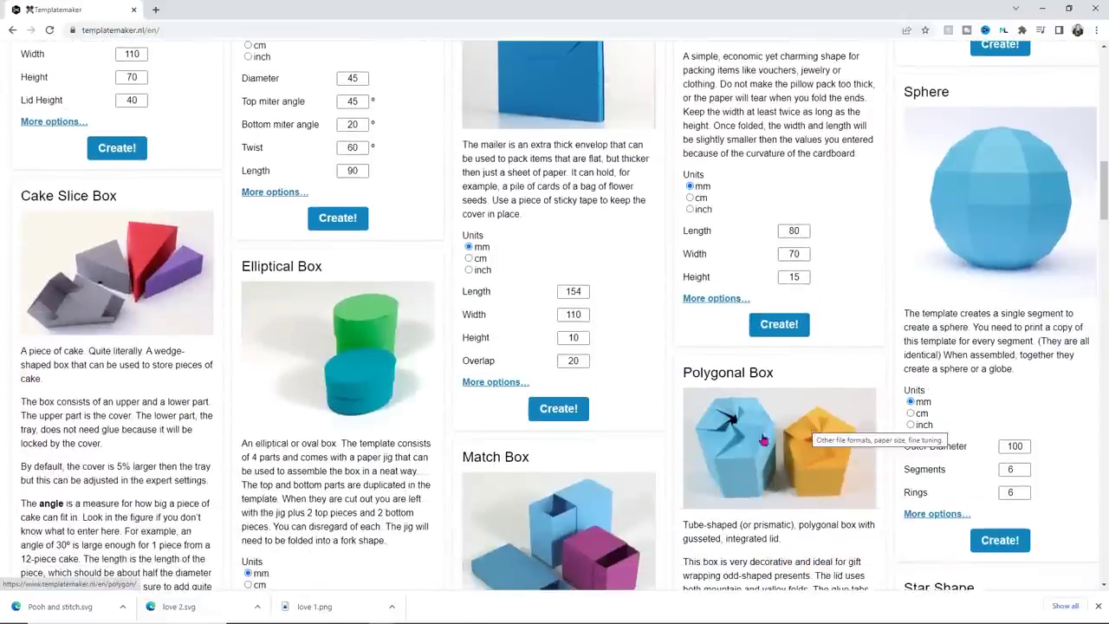
pyautogui.scroll(-1, 554, 485)
pyautogui.scroll(1, 329, 354)
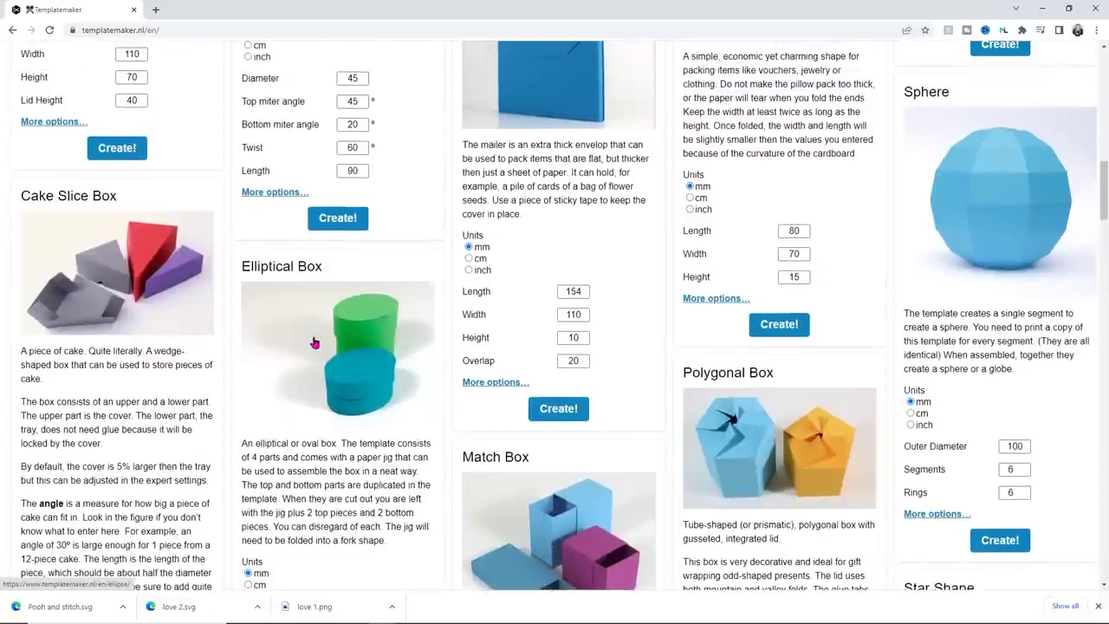
pyautogui.scroll(-6, 132, 346)
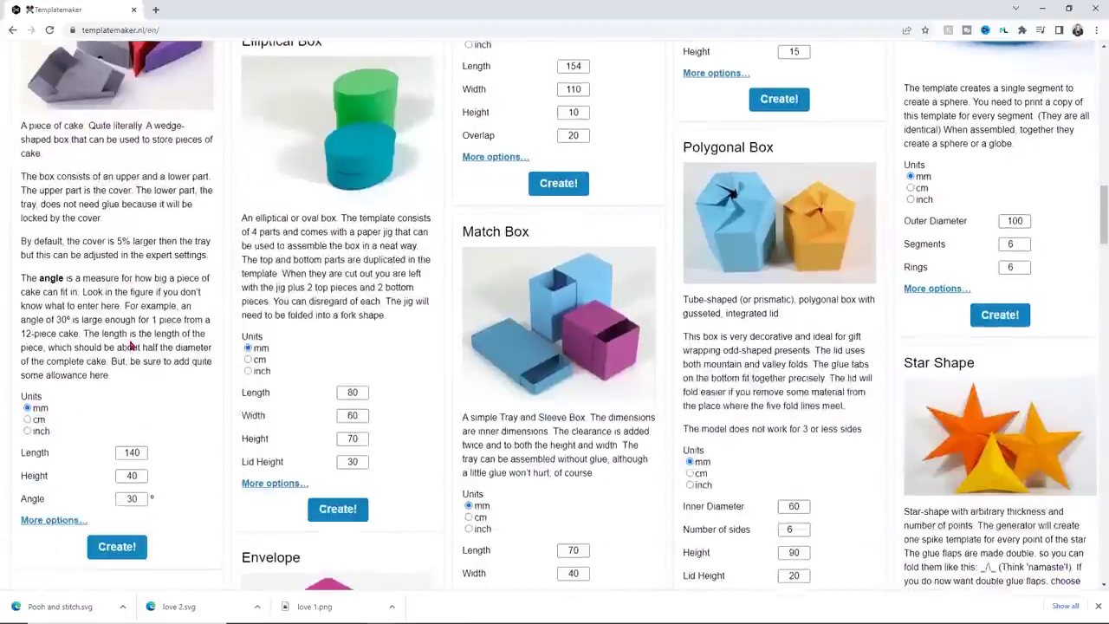
pyautogui.scroll(-4, 197, 352)
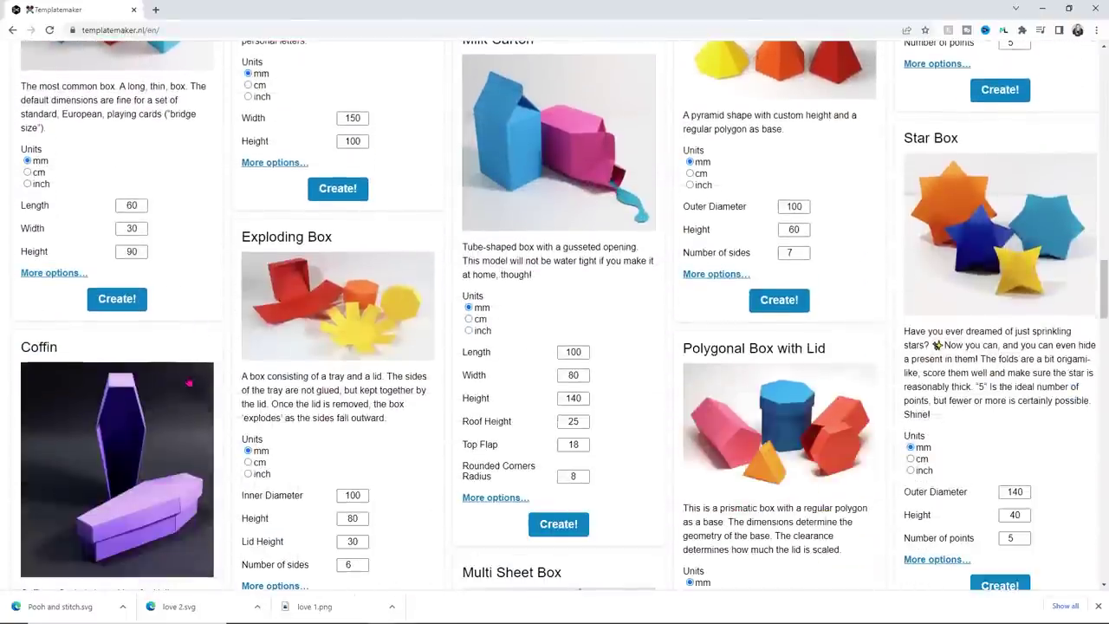
pyautogui.scroll(-2, 189, 382)
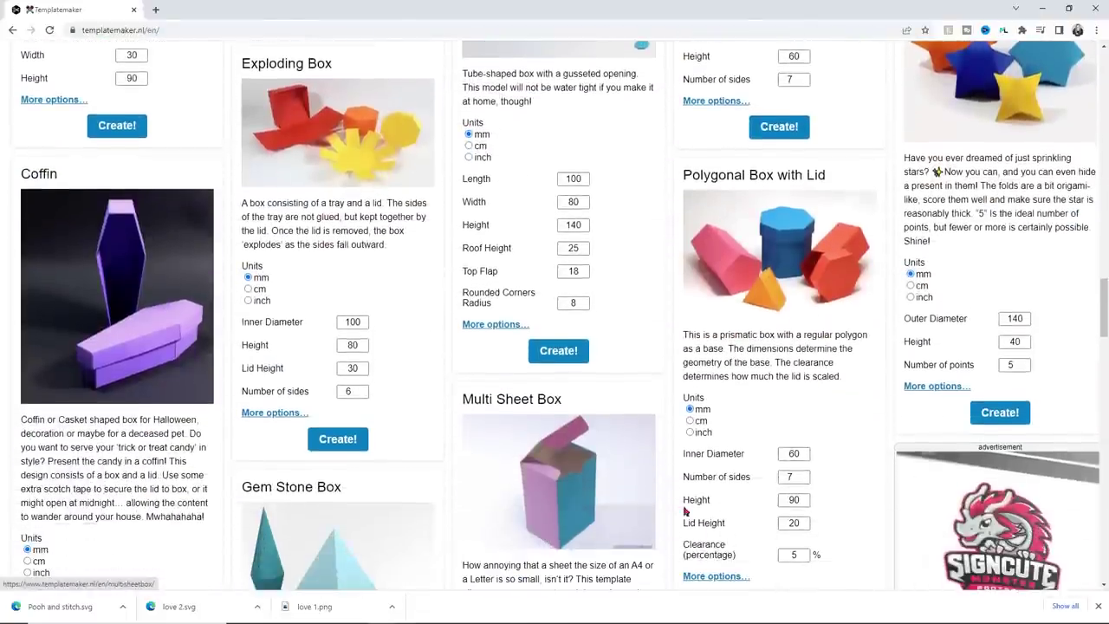
pyautogui.scroll(-2, 607, 379)
pyautogui.scroll(-2, 302, 267)
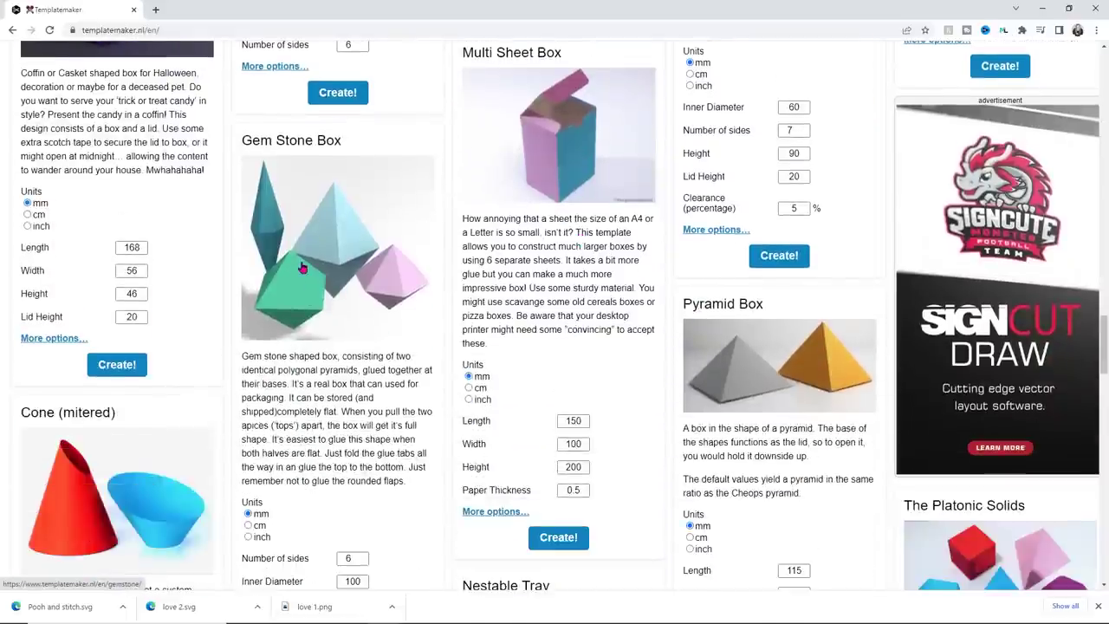
# Browse the remaining paper templates and open the Box with lid template for customizing.
pyautogui.scroll(-7, 302, 267)
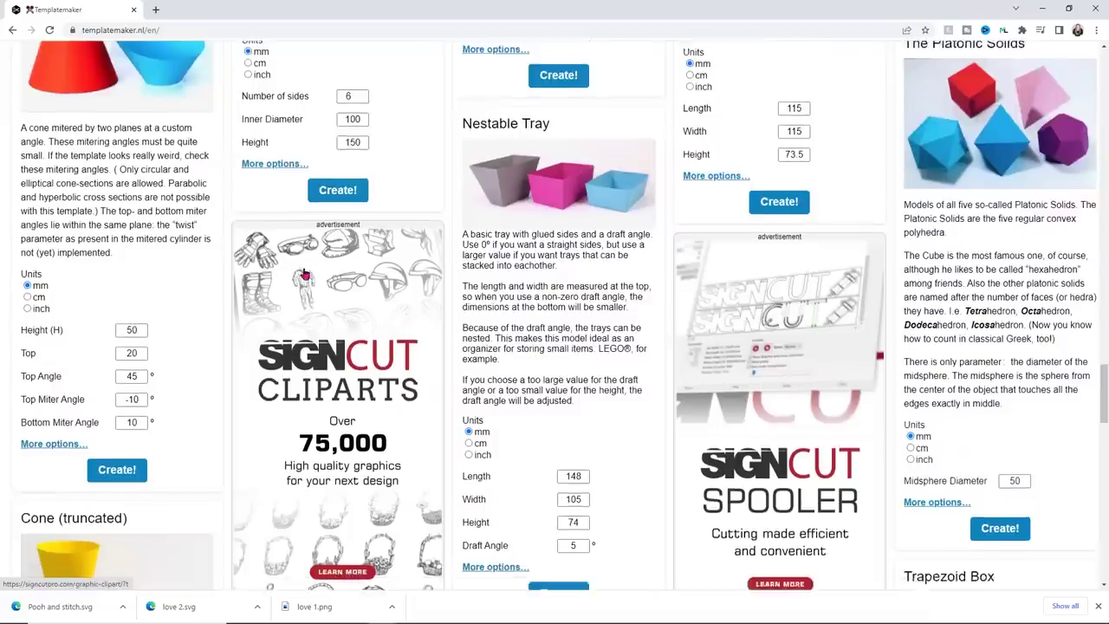
pyautogui.scroll(-5, 293, 288)
pyautogui.scroll(8, 354, 385)
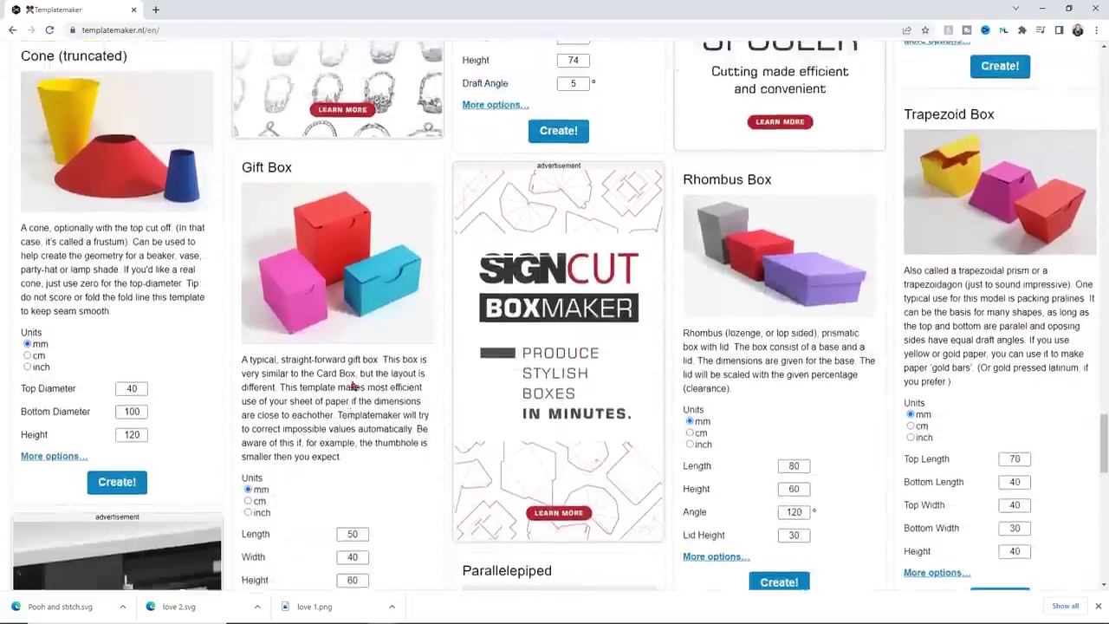
pyautogui.scroll(15, 353, 386)
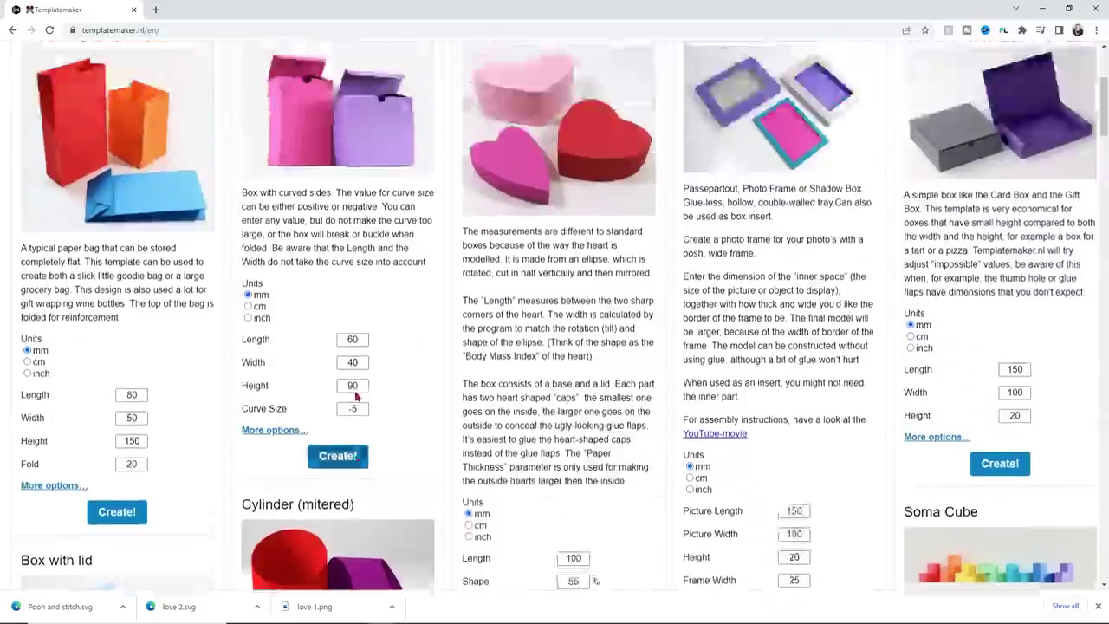
pyautogui.scroll(-4, 377, 347)
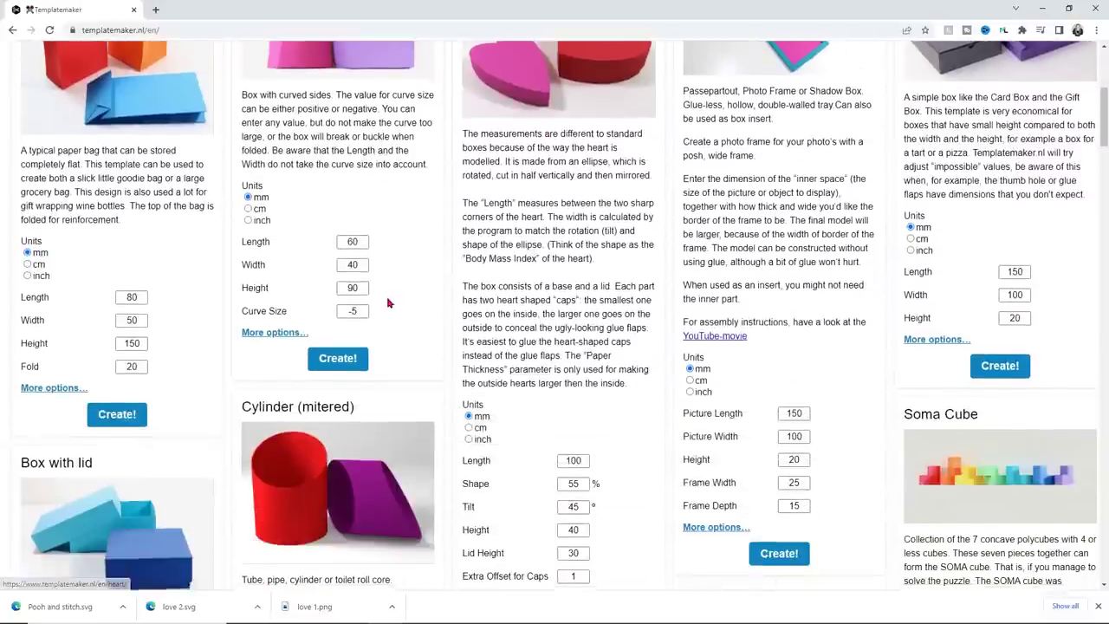
pyautogui.scroll(-3, 388, 303)
pyautogui.click(124, 402)
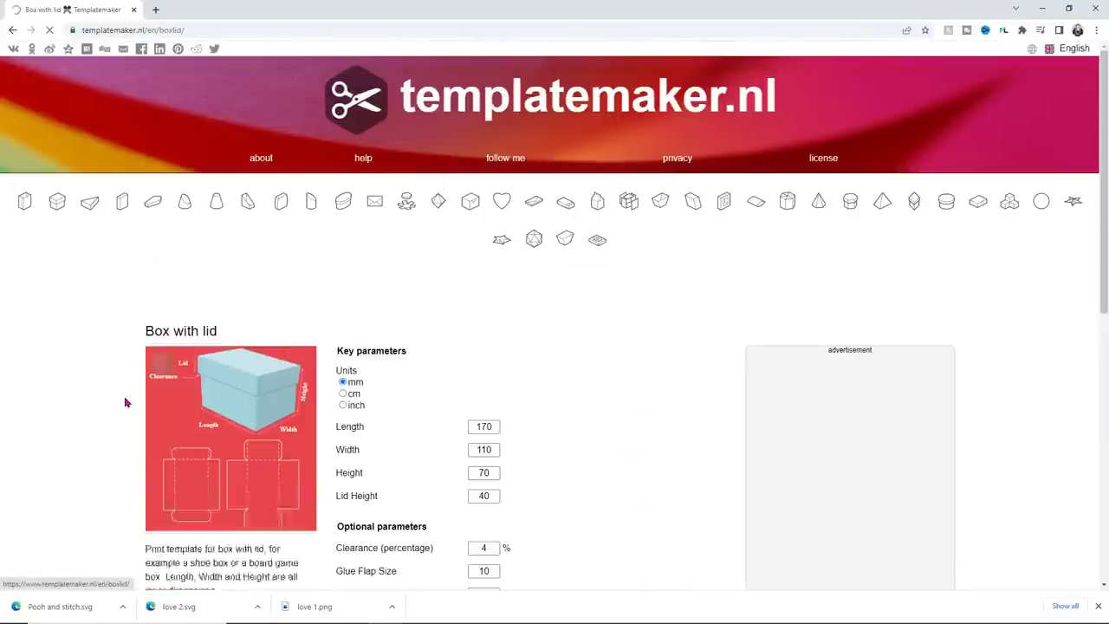
# Switch the box template's units to inch and set its length to 8 and width to 6.
pyautogui.scroll(-1, 116, 356)
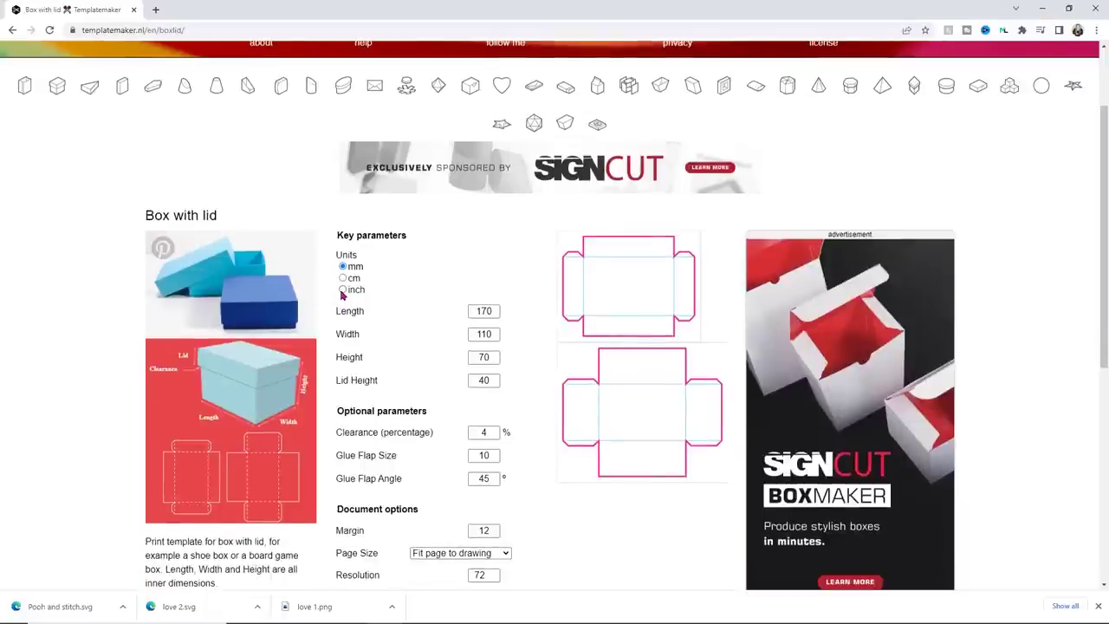
pyautogui.click(343, 291)
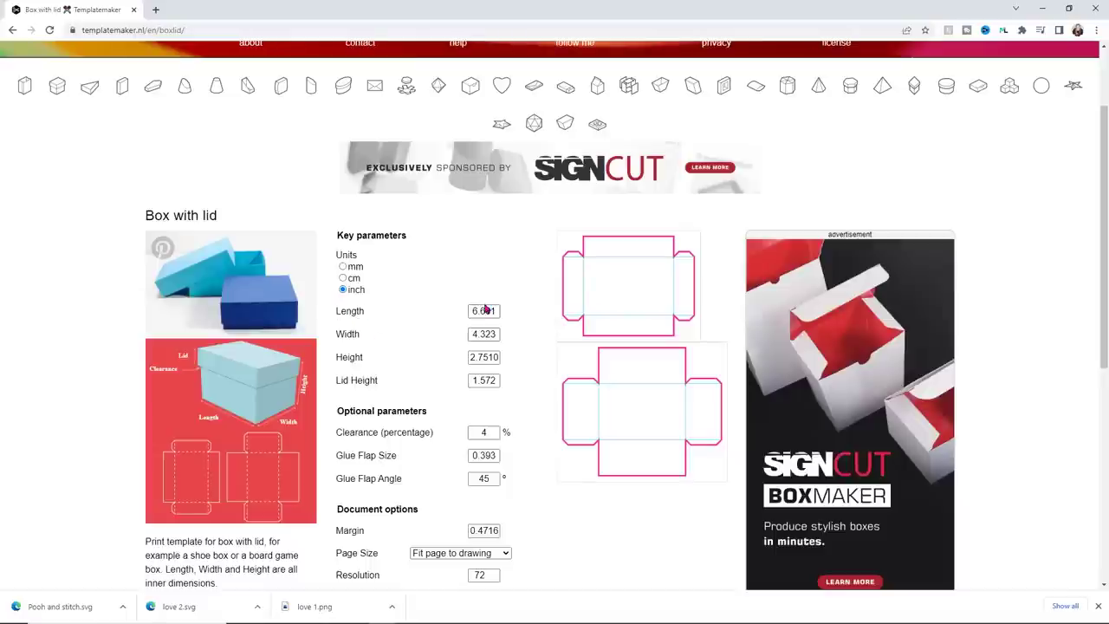
pyautogui.moveTo(498, 310); pyautogui.dragTo(467, 311)
pyautogui.write('8')
pyautogui.moveTo(499, 334); pyautogui.dragTo(463, 337)
pyautogui.write('6')
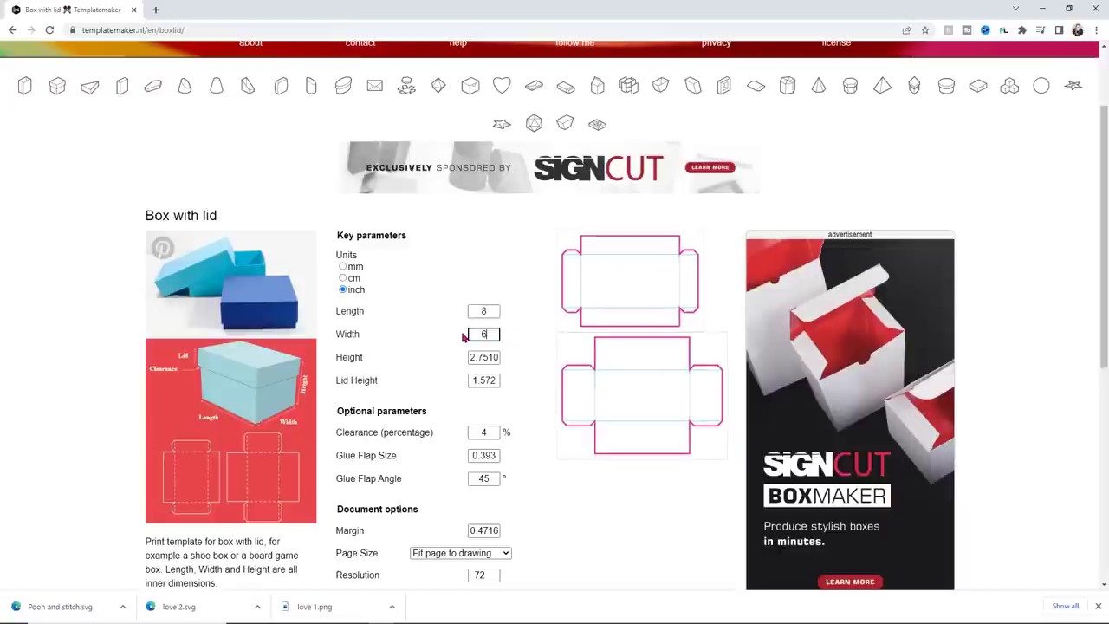
pyautogui.press('Tab')
# Set the box height to 4 inches and the lid height to 2 inches.
pyautogui.moveTo(495, 356); pyautogui.dragTo(413, 358)
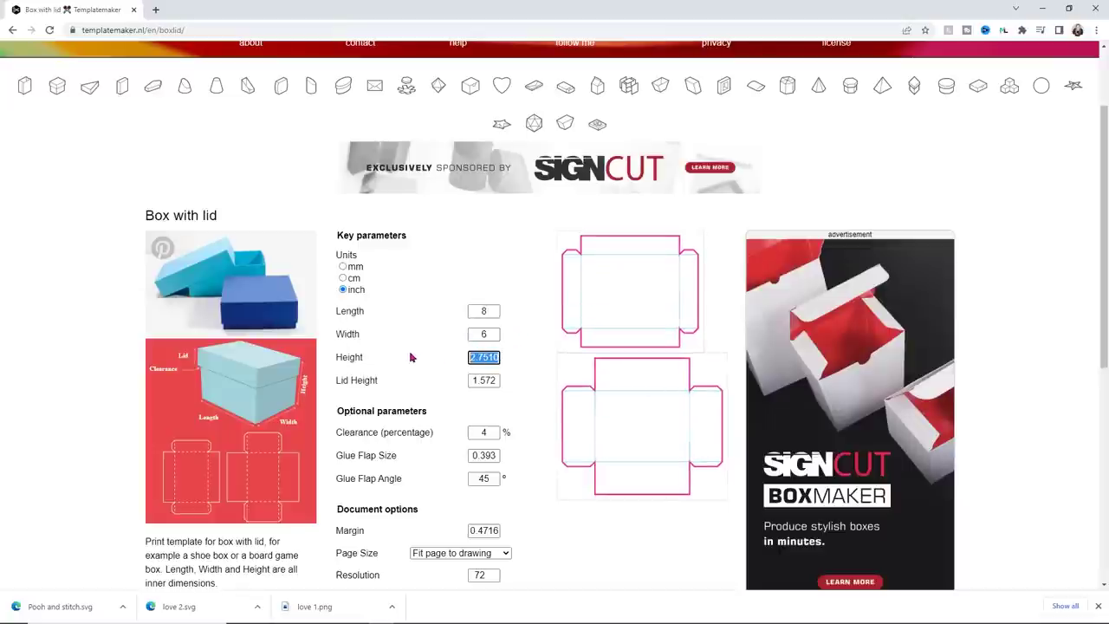
pyautogui.write('4')
pyautogui.press('Tab')
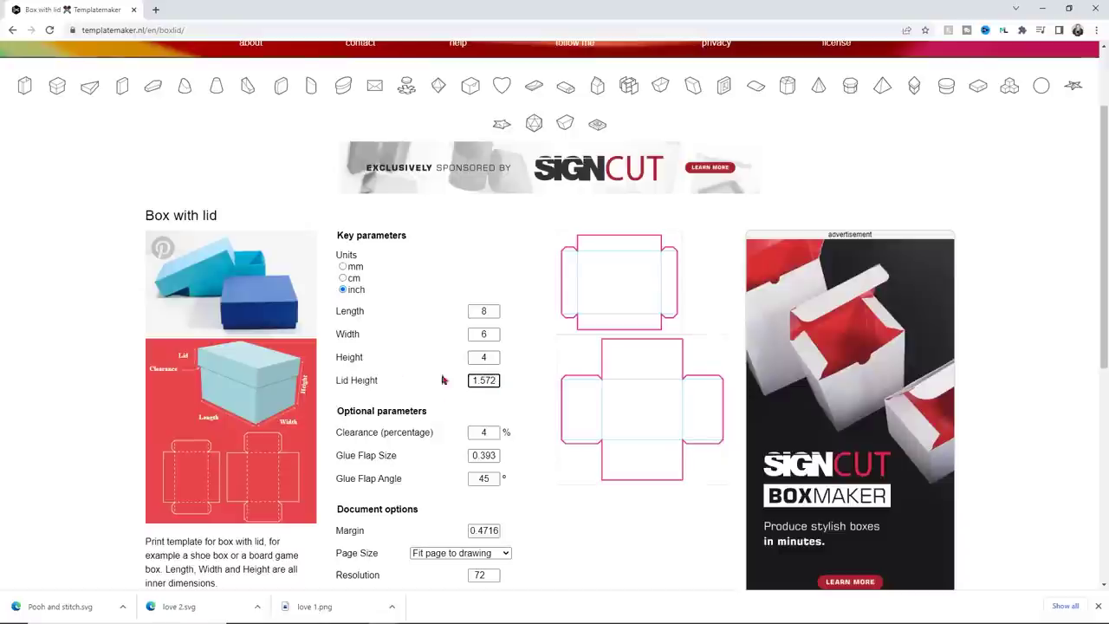
pyautogui.moveTo(496, 379); pyautogui.dragTo(428, 385)
pyautogui.write('2')
pyautogui.press('Tab')
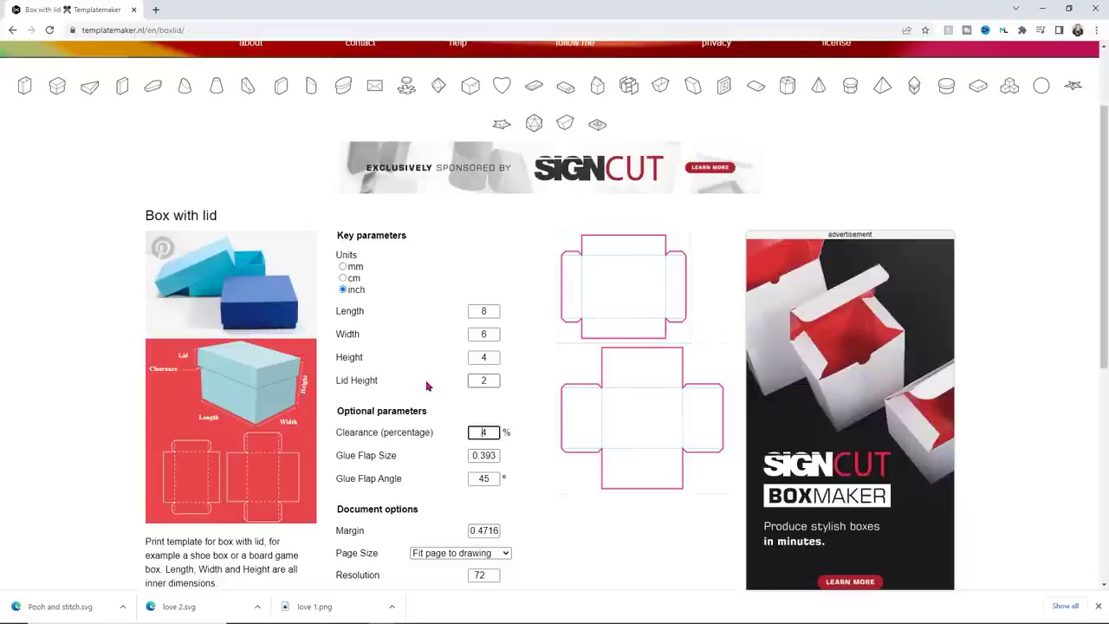
# Choose SVG as the file format and create the box template.
pyautogui.scroll(-2, 435, 373)
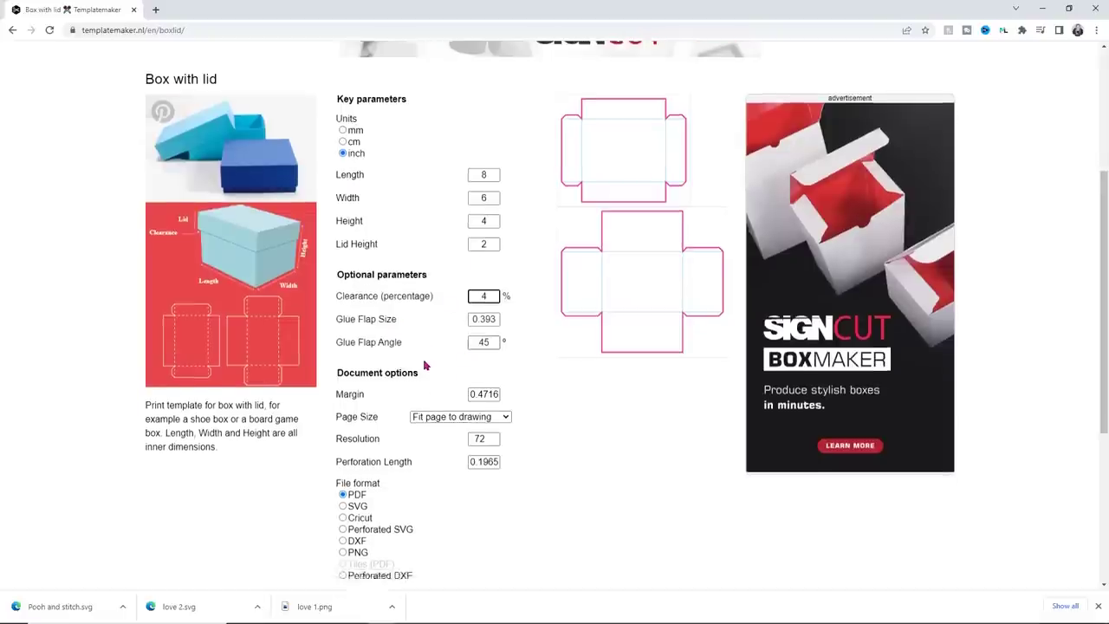
pyautogui.scroll(-2, 423, 367)
pyautogui.click(360, 412)
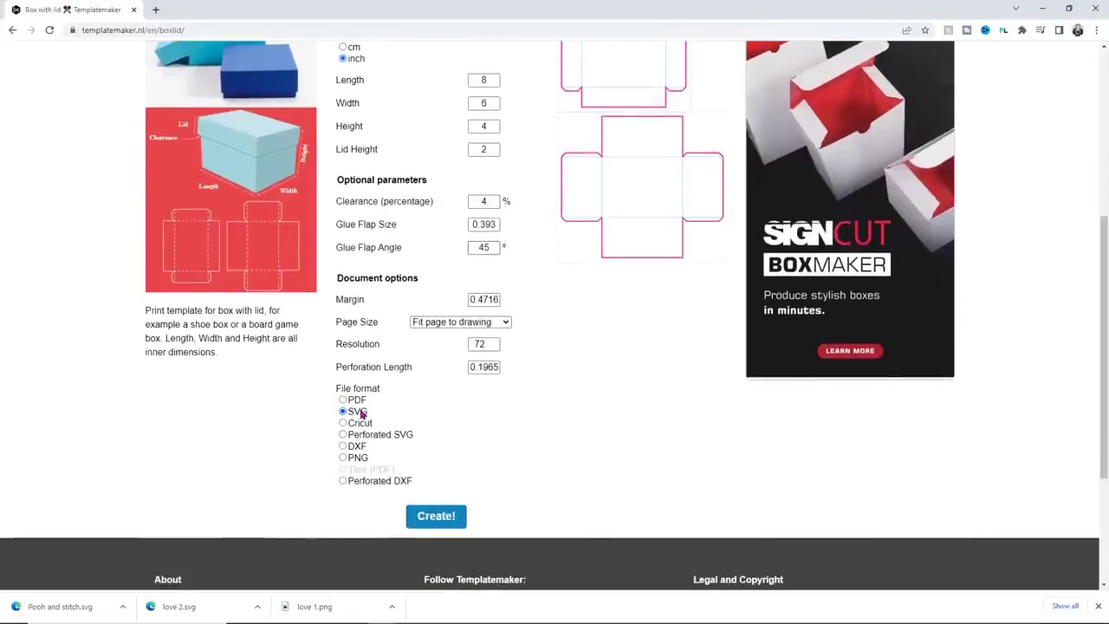
pyautogui.click(437, 522)
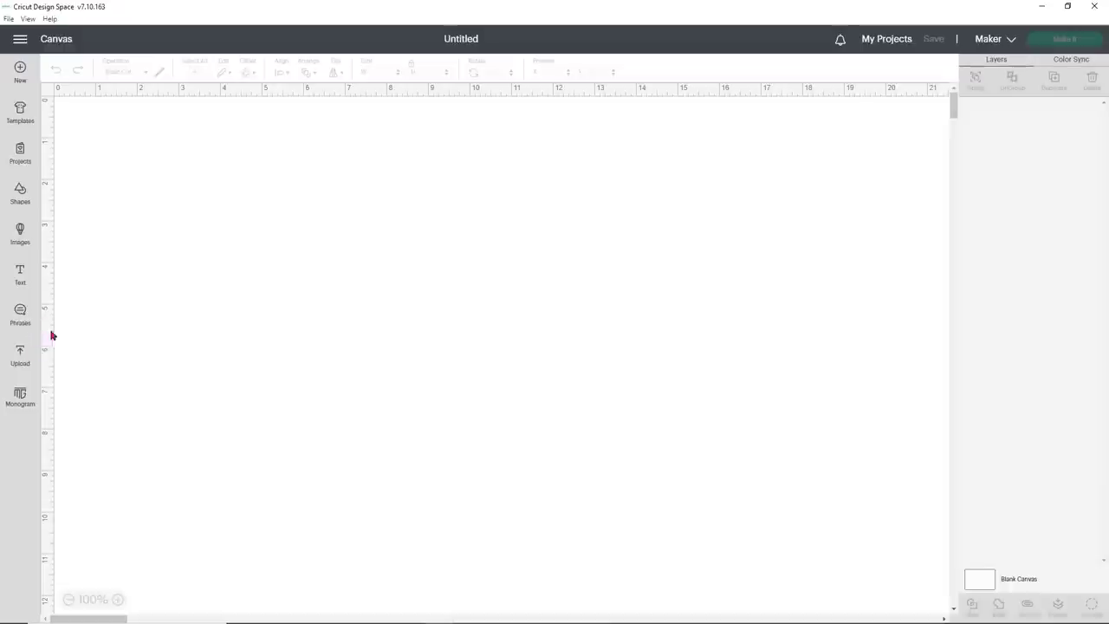
# In Cricut Design Space, choose box template.svg from the Desktop's Cricut folder as the image to upload.
pyautogui.click(28, 362)
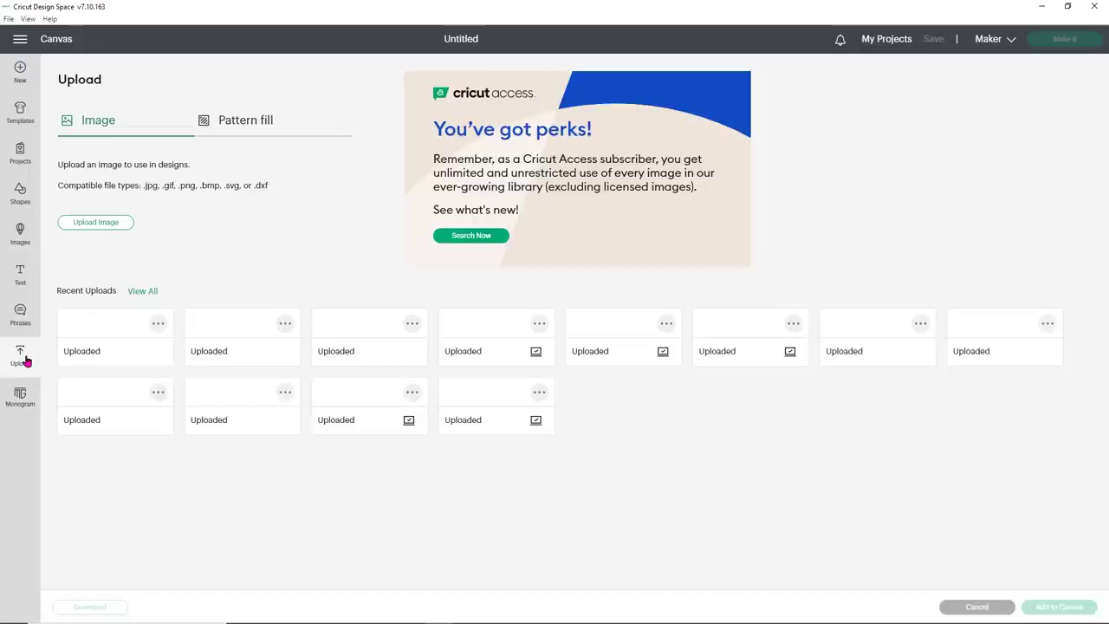
pyautogui.click(96, 223)
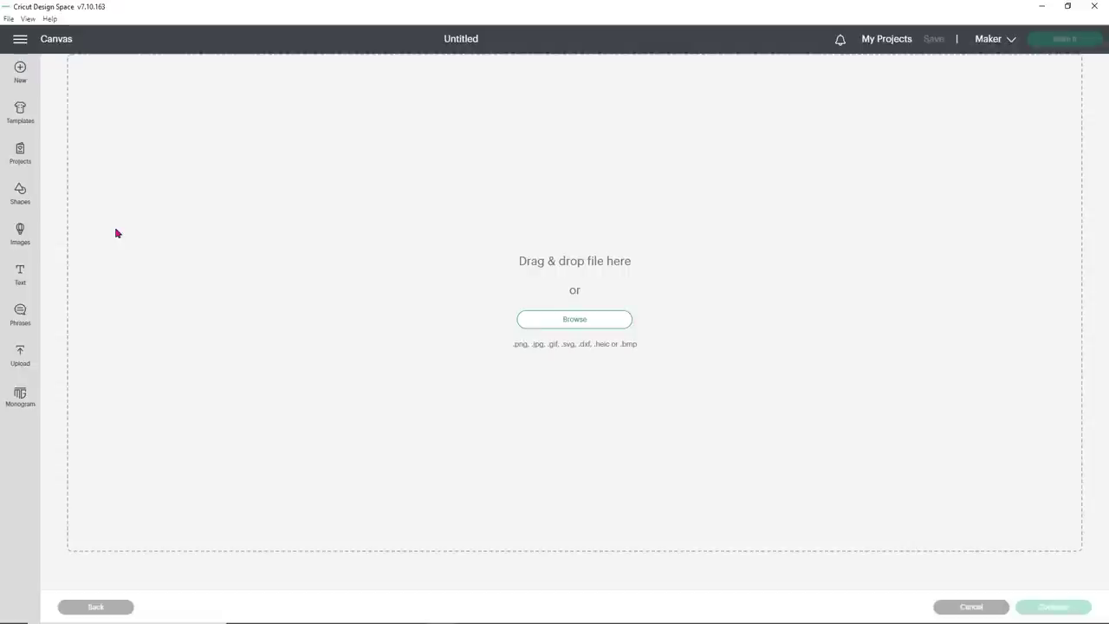
pyautogui.click(542, 325)
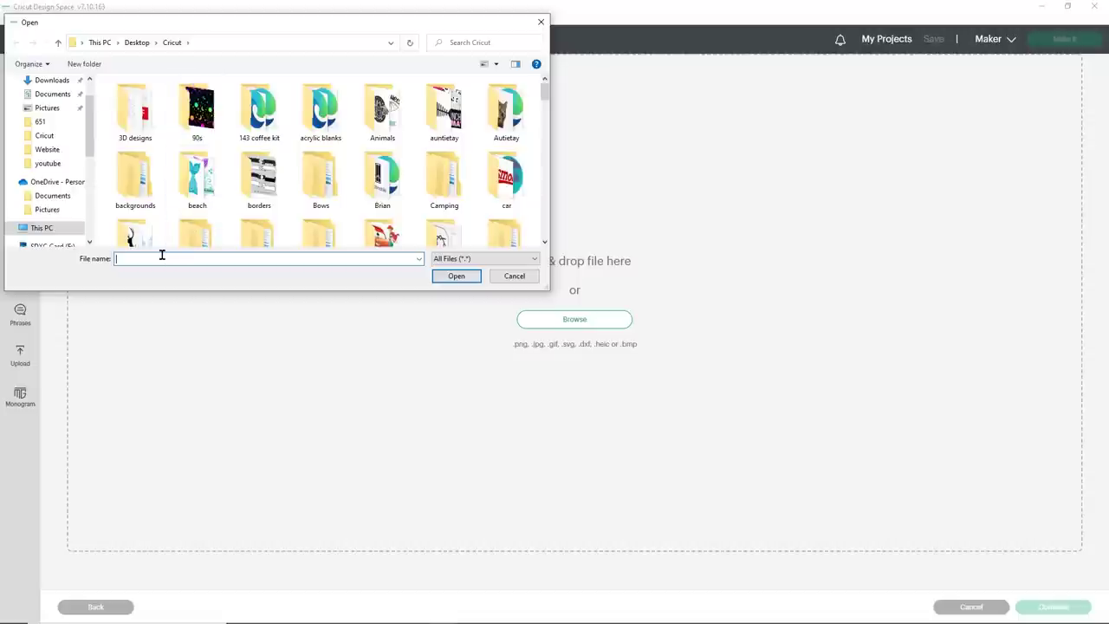
pyautogui.write('box')
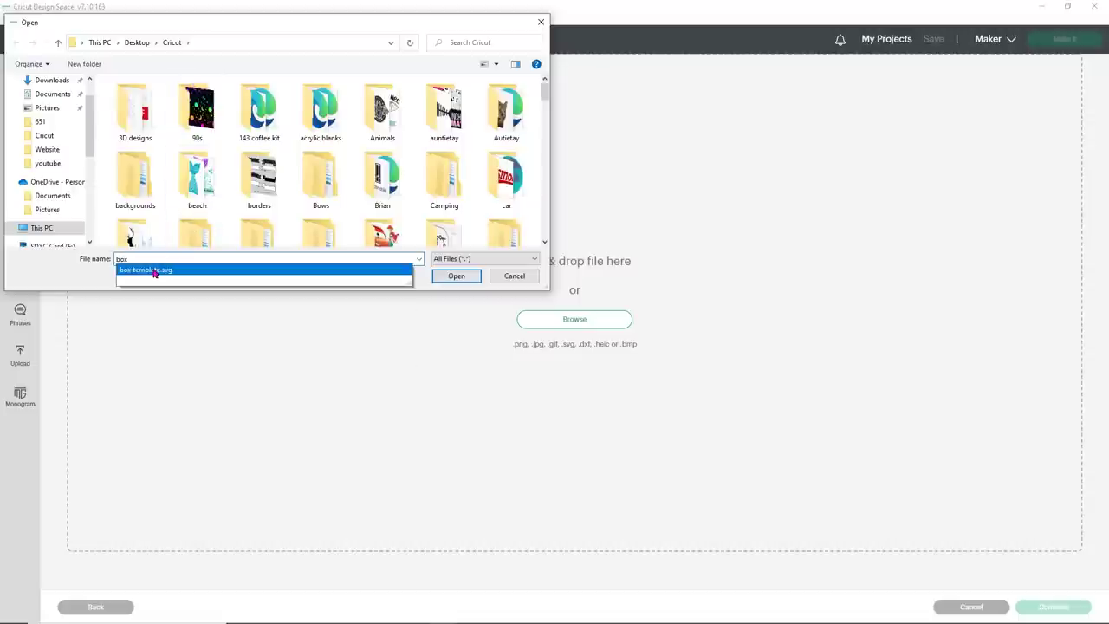
pyautogui.click(154, 272)
pyautogui.click(456, 276)
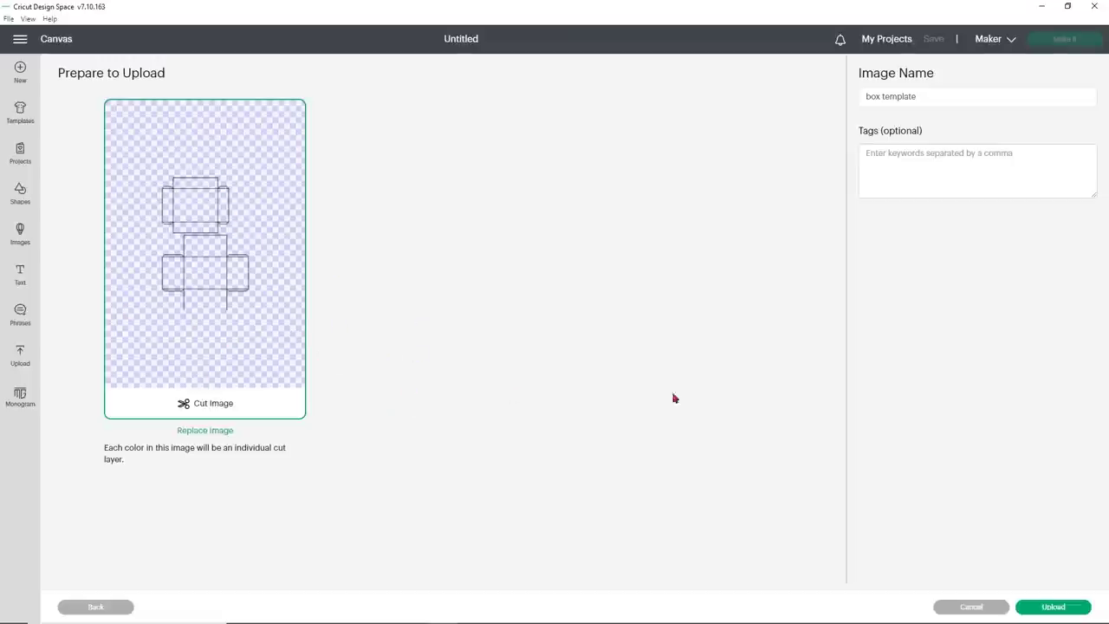
# Finish uploading the box template, add it to the canvas and inspect its lid and base outlines.
pyautogui.click(1055, 608)
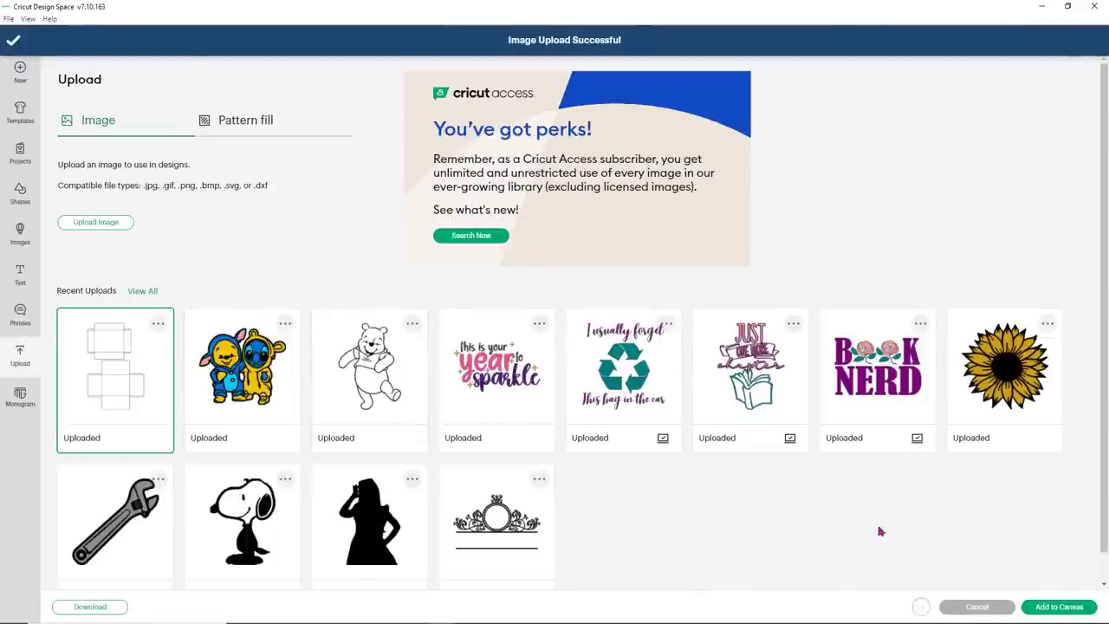
pyautogui.click(1057, 606)
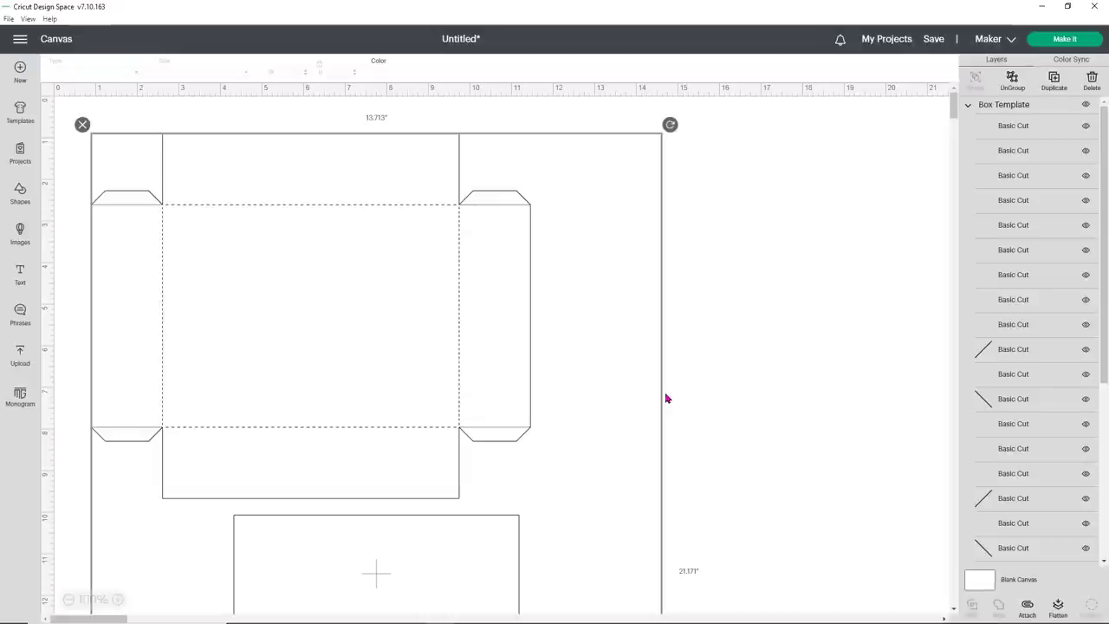
pyautogui.scroll(-5, 671, 404)
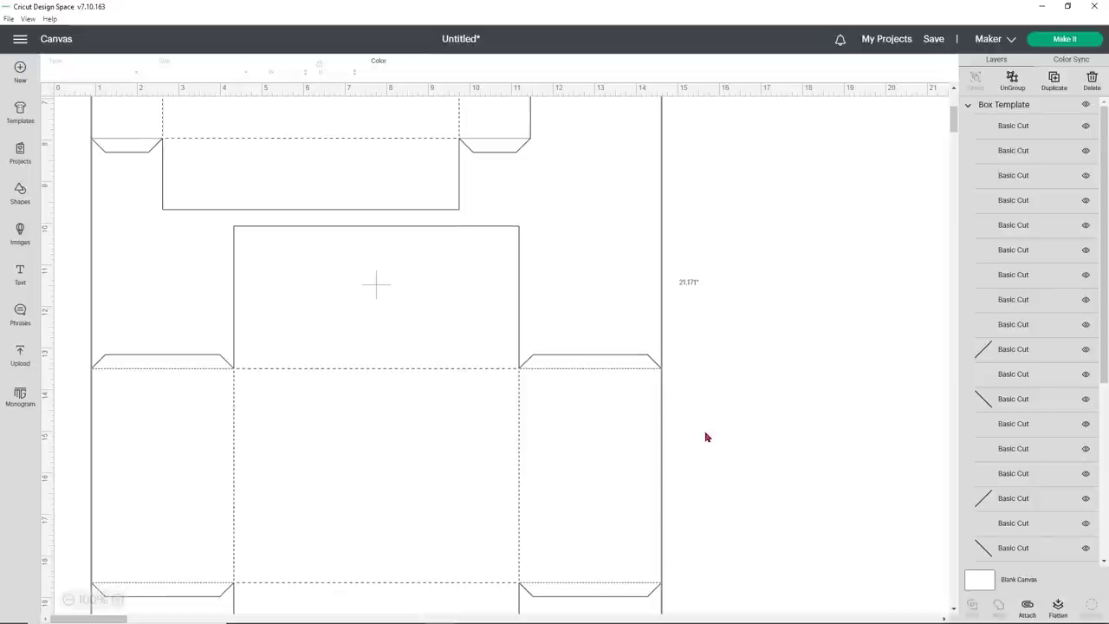
pyautogui.scroll(-1, 704, 440)
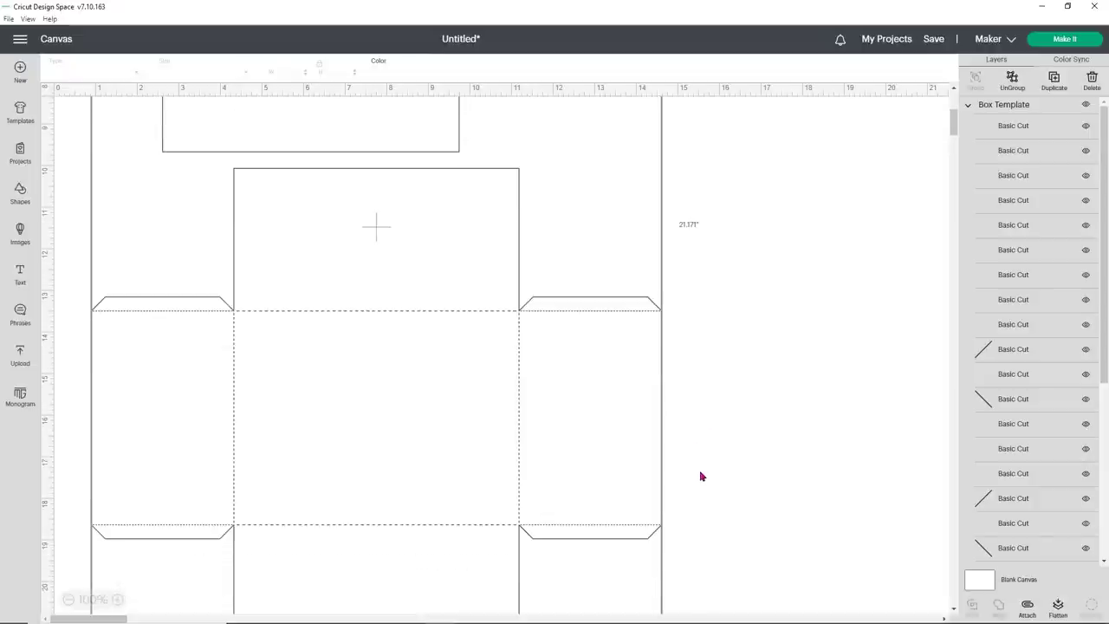
pyautogui.scroll(6, 702, 476)
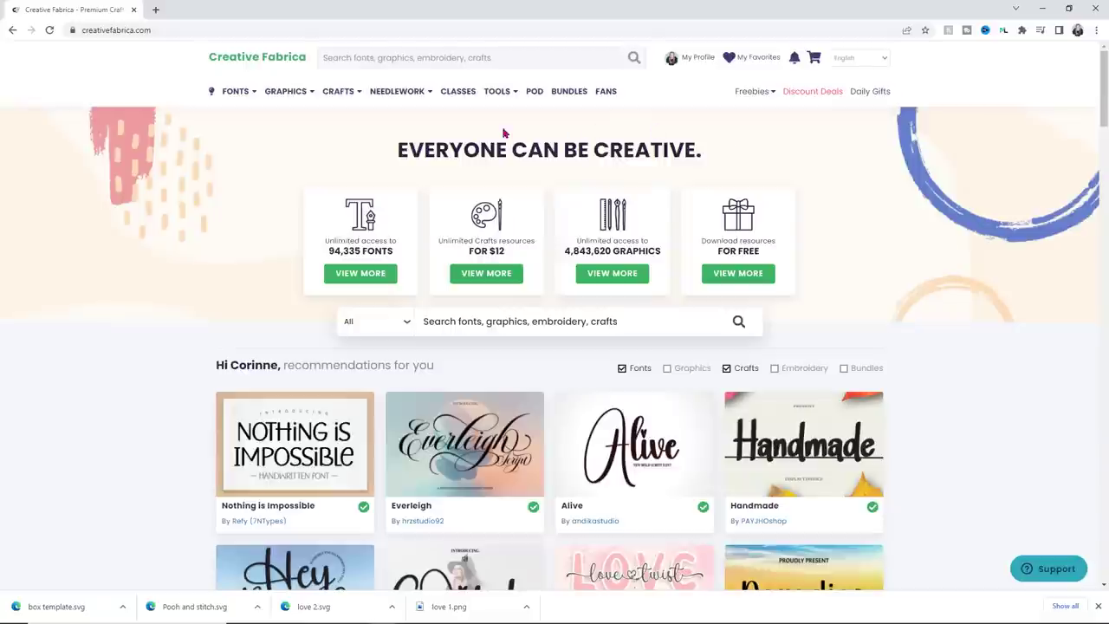
# On the Creative Fabrica website, open the Shapecloud generator.
pyautogui.moveTo(503, 97)
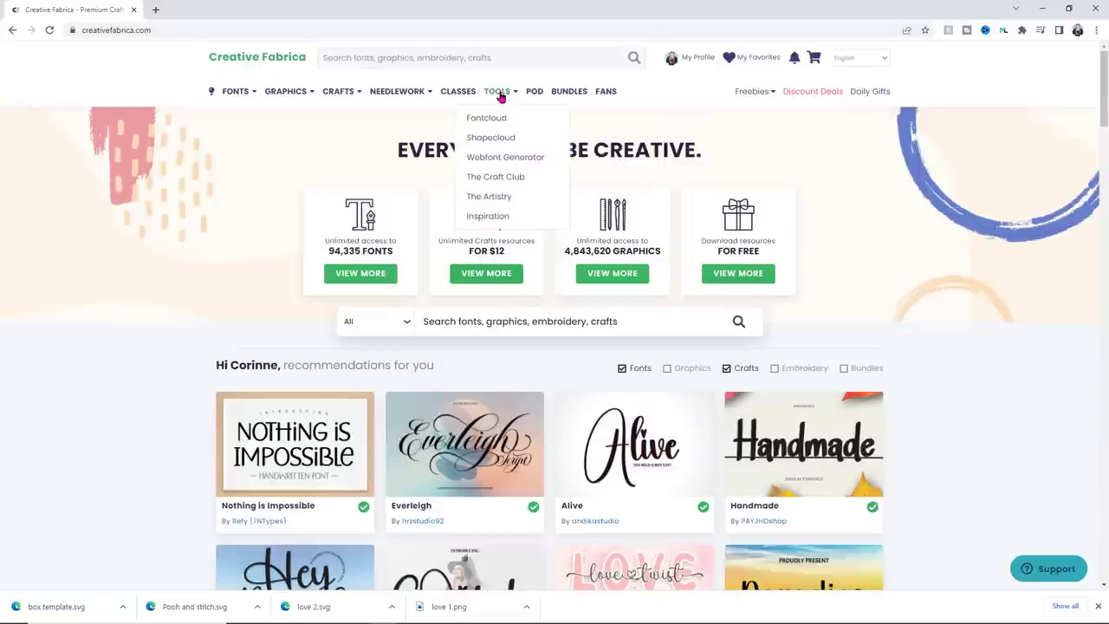
pyautogui.click(496, 141)
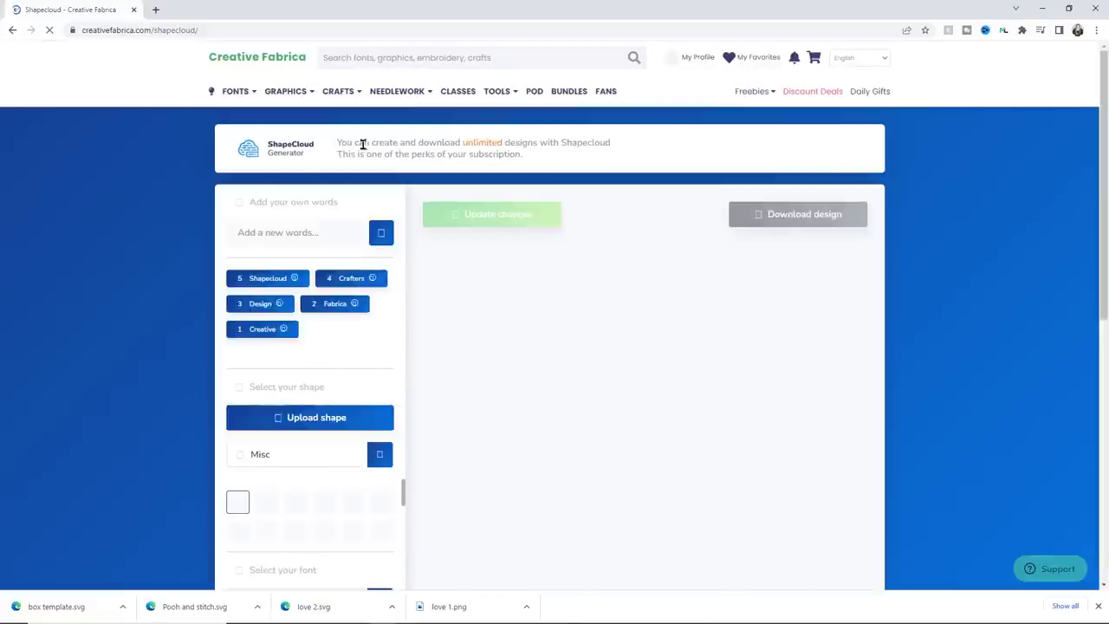
pyautogui.scroll(-2, 139, 308)
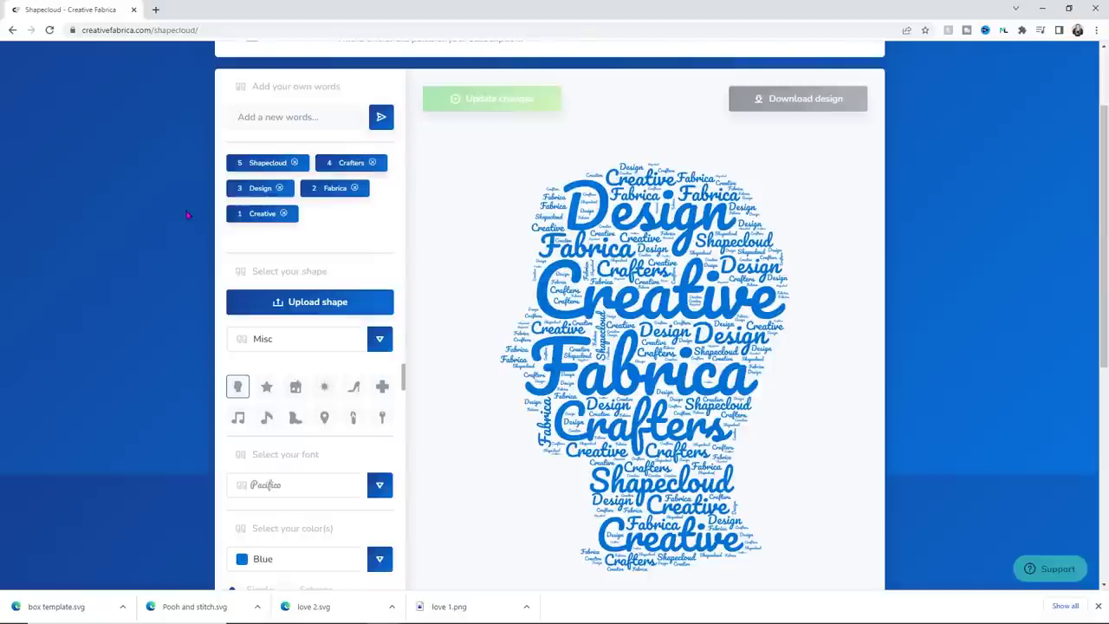
# Remove all the default words, Shapecloud, Crafters, Design, Fabrica and Creative, from the word list.
pyautogui.click(294, 163)
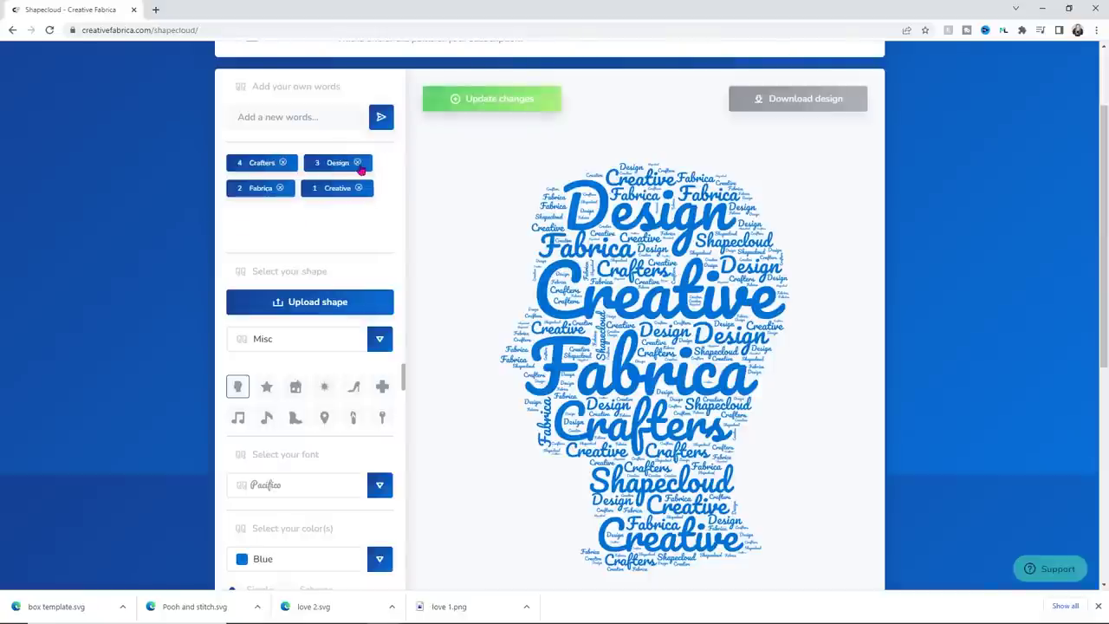
pyautogui.click(356, 163)
pyautogui.click(357, 164)
pyautogui.click(357, 164)
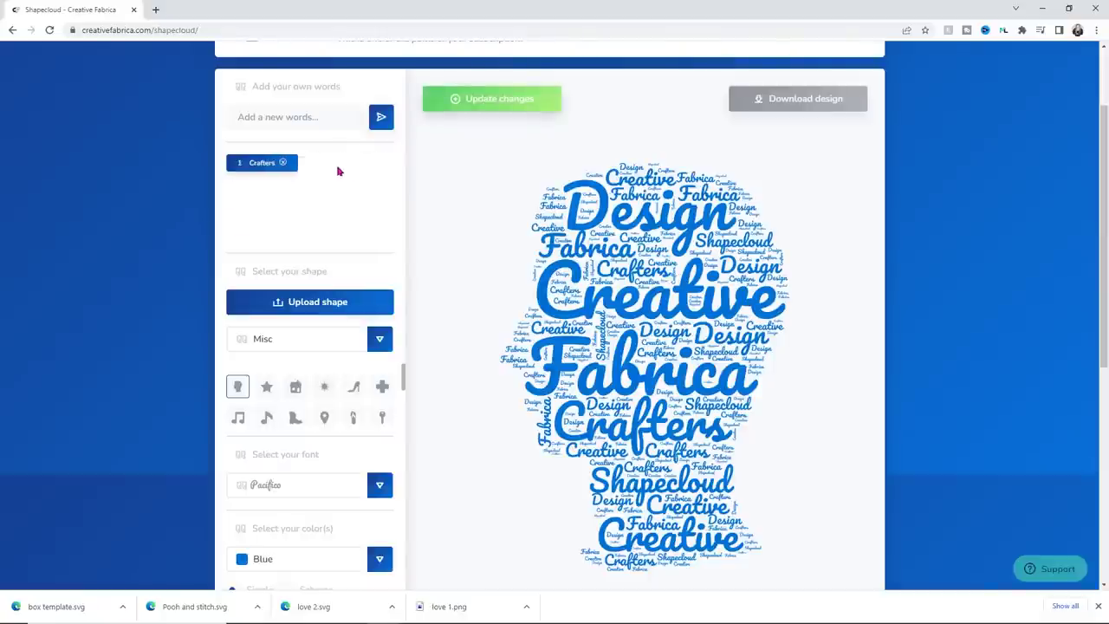
pyautogui.click(292, 163)
# Add the words cat, dog and fish to the word cloud's list.
pyautogui.click(293, 121)
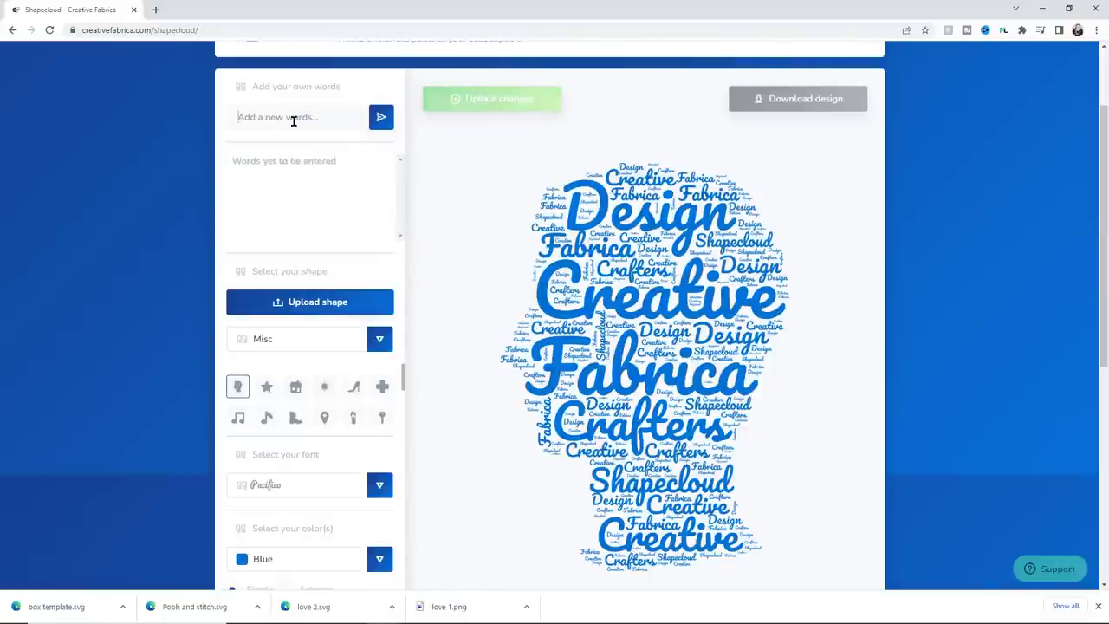
pyautogui.write('cat')
pyautogui.press('Return')
pyautogui.write('dog')
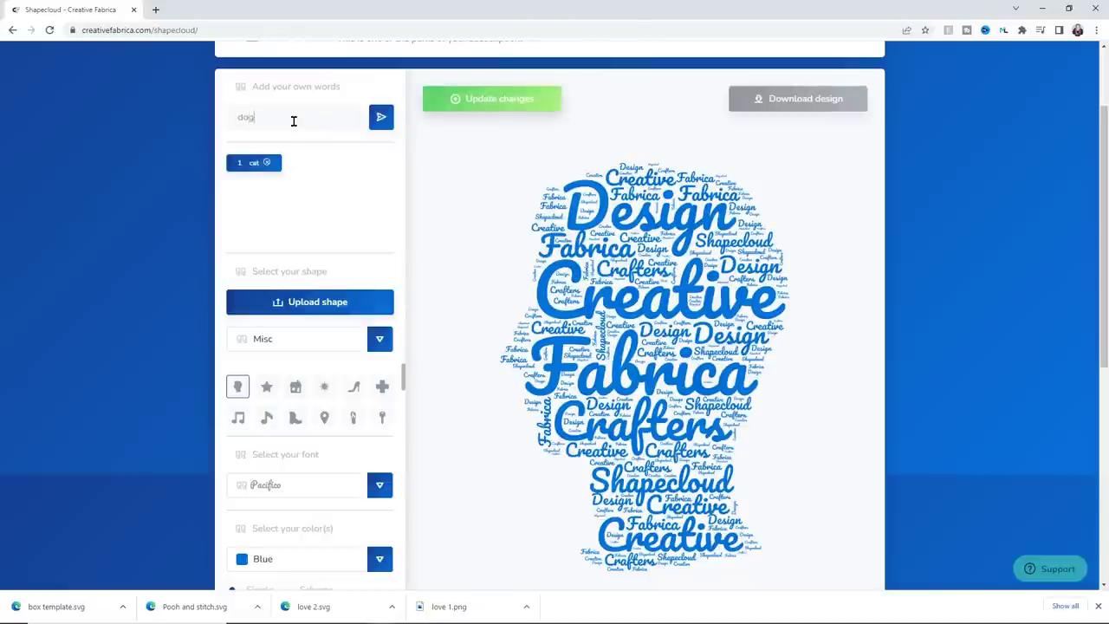
pyautogui.press('Return')
pyautogui.write('fish')
pyautogui.press('Return')
# Add the words bunny, bird, alligator and goose to the word cloud's list.
pyautogui.write('bun')
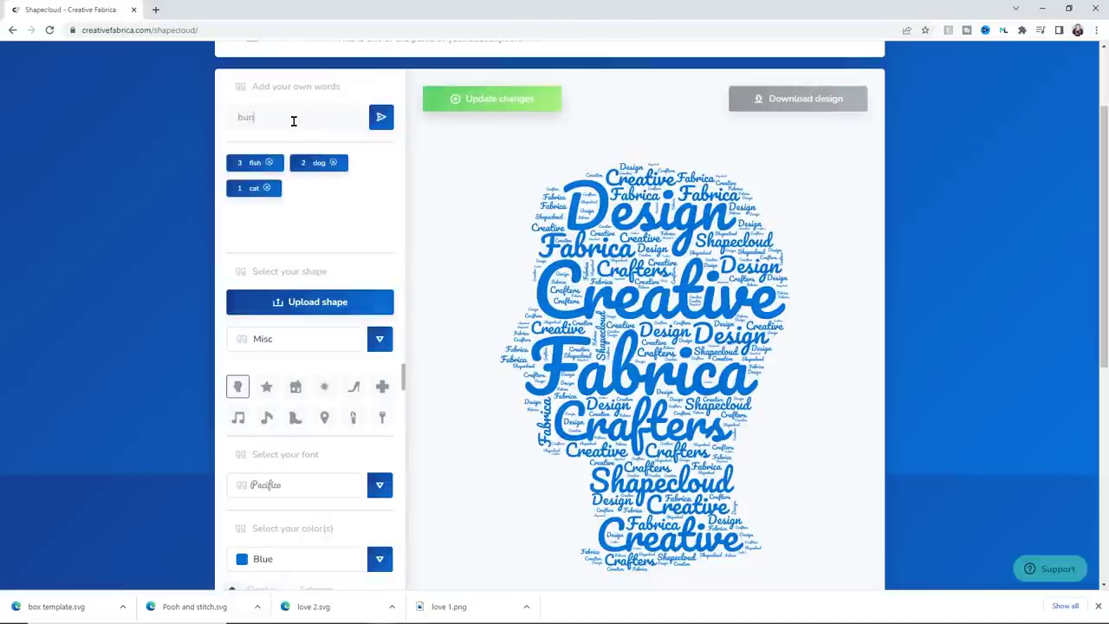
pyautogui.write('ny')
pyautogui.press('Return')
pyautogui.write('bir')
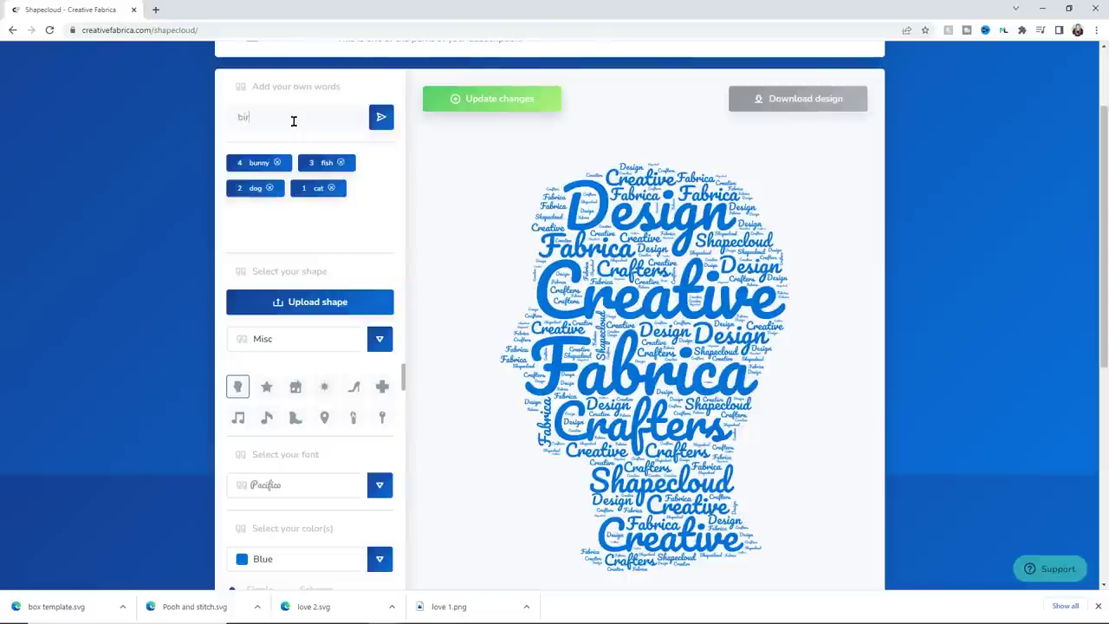
pyautogui.write('d')
pyautogui.press('Return')
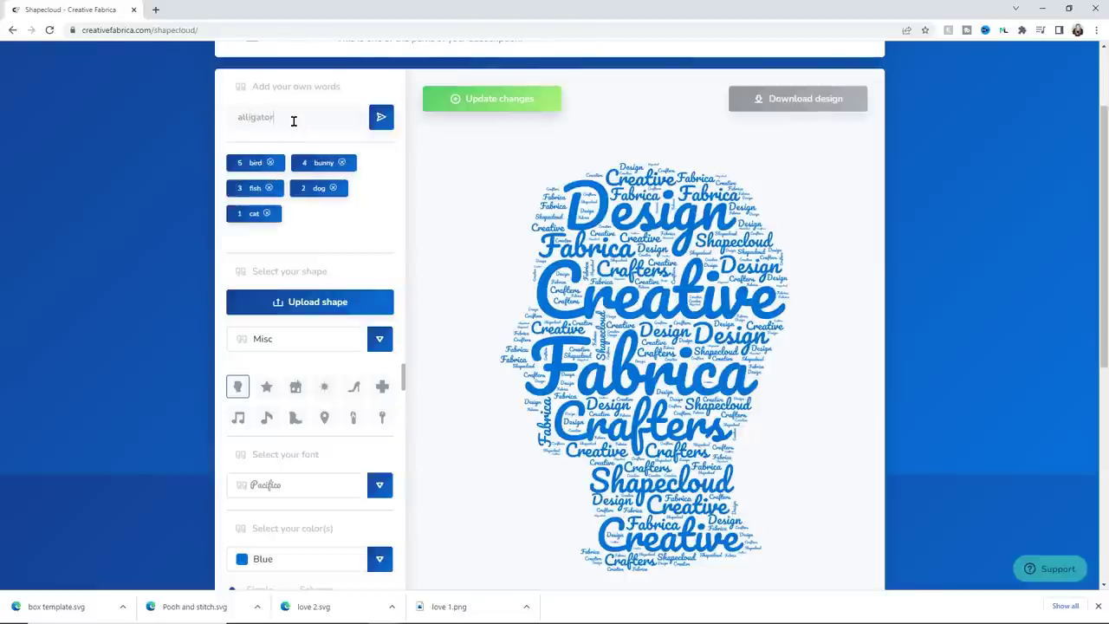
pyautogui.press('Return')
pyautogui.write('goose')
pyautogui.press('Return')
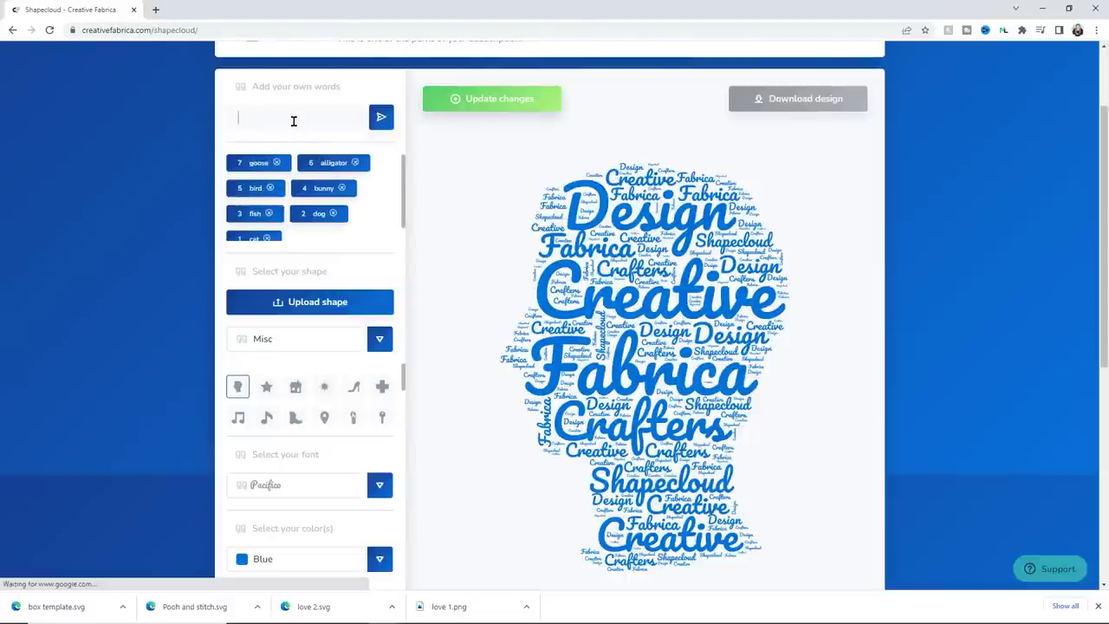
# Add the word hippo to the word cloud's list and select the star shape from the Misc category.
pyautogui.write('hippo')
pyautogui.press('Return')
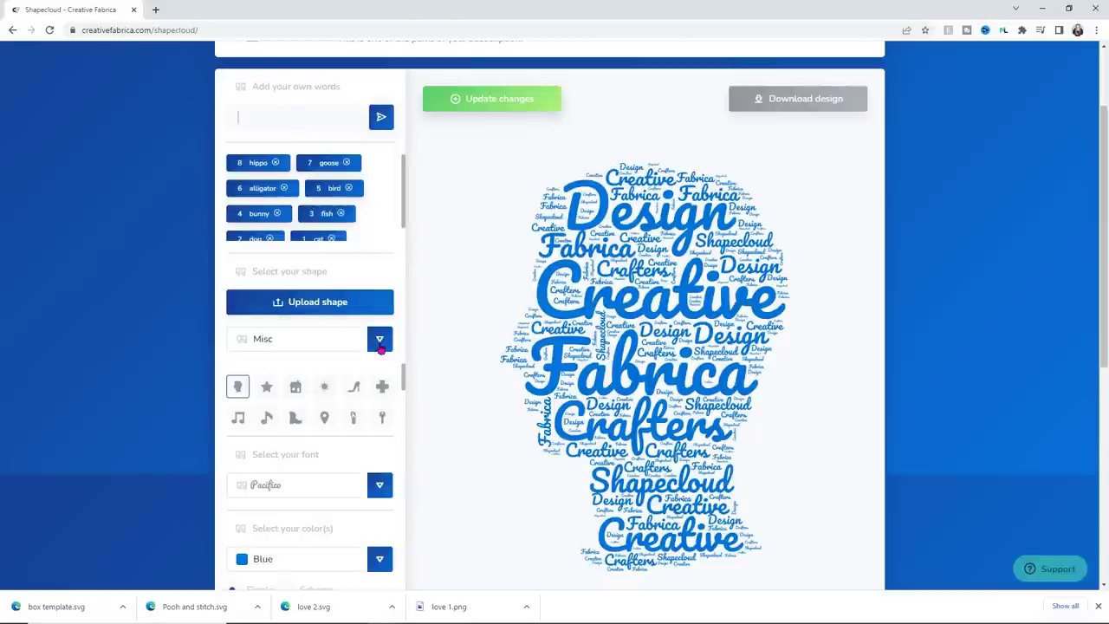
pyautogui.click(266, 387)
pyautogui.scroll(-1, 270, 389)
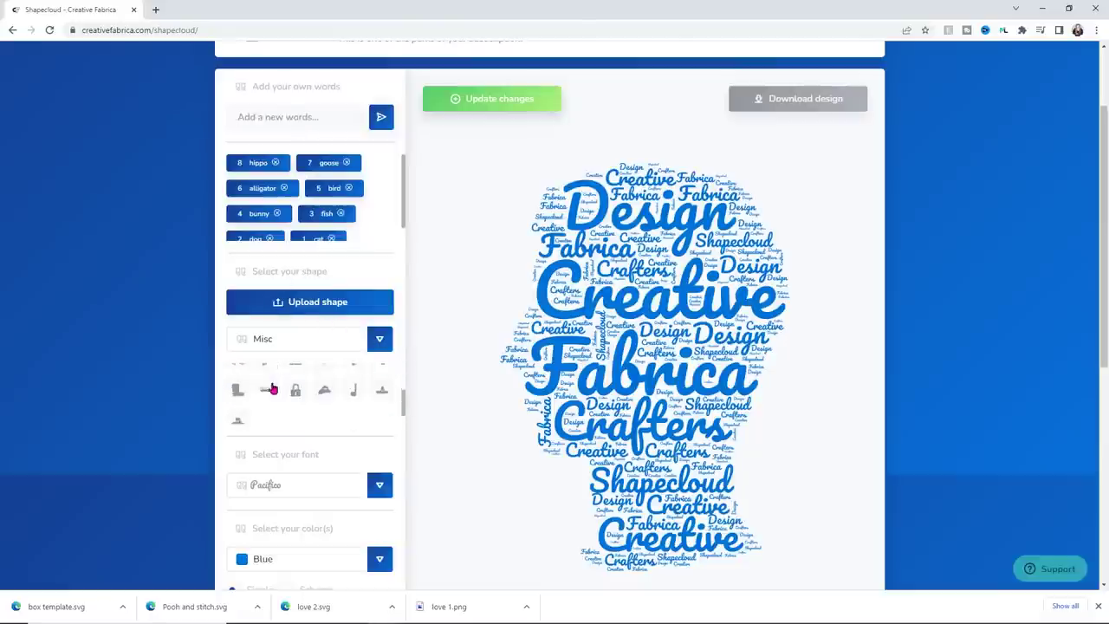
# Set the word cloud's font to Gloria Hallelujah and its single color to Aqua.
pyautogui.click(369, 493)
pyautogui.scroll(-2, 336, 520)
pyautogui.scroll(-1, 286, 390)
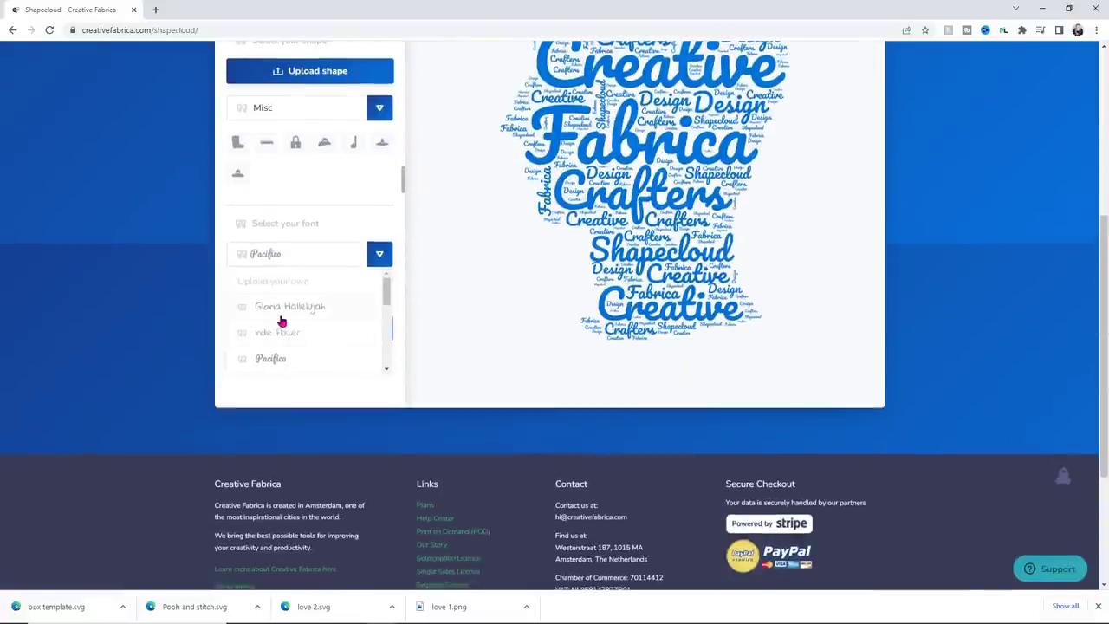
pyautogui.click(281, 315)
pyautogui.click(381, 328)
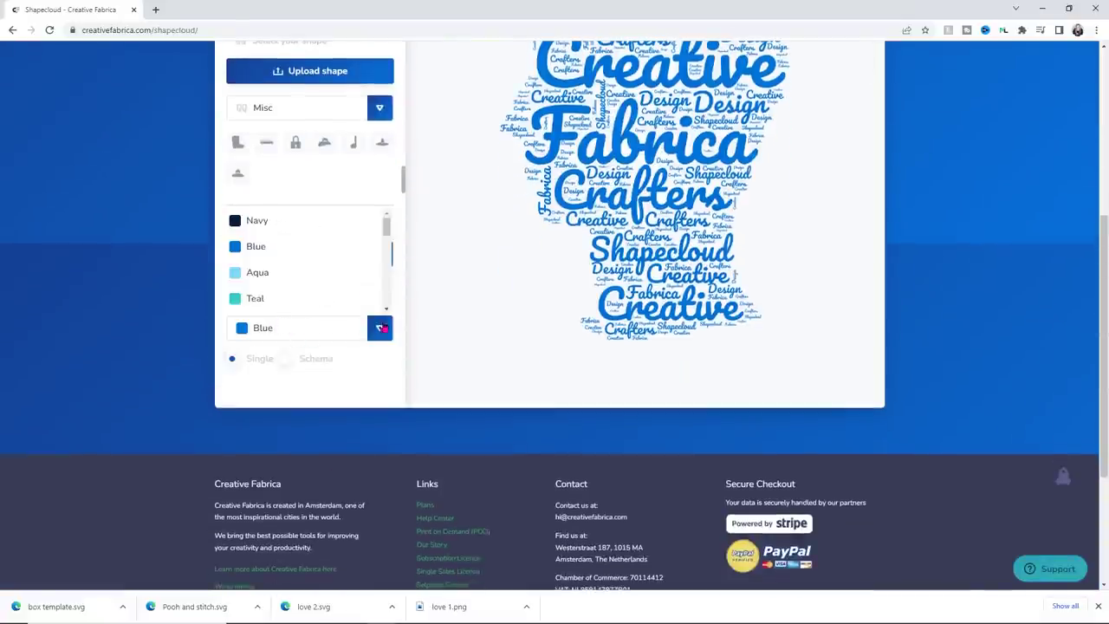
pyautogui.click(247, 275)
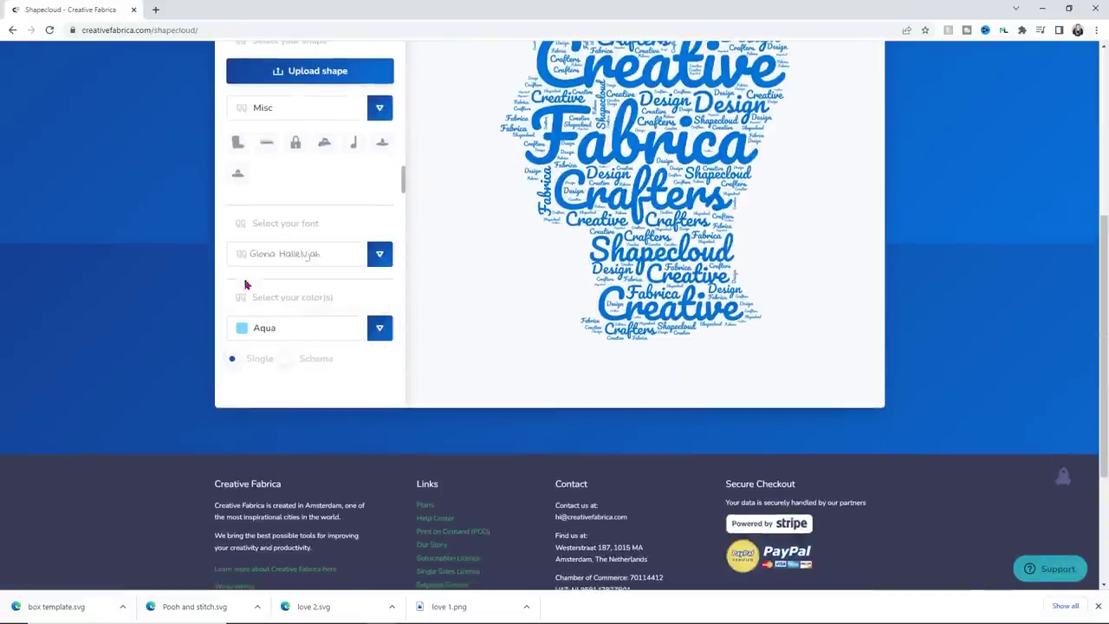
# Color the word cloud with the Vitamin C color scheme and update the design.
pyautogui.click(303, 358)
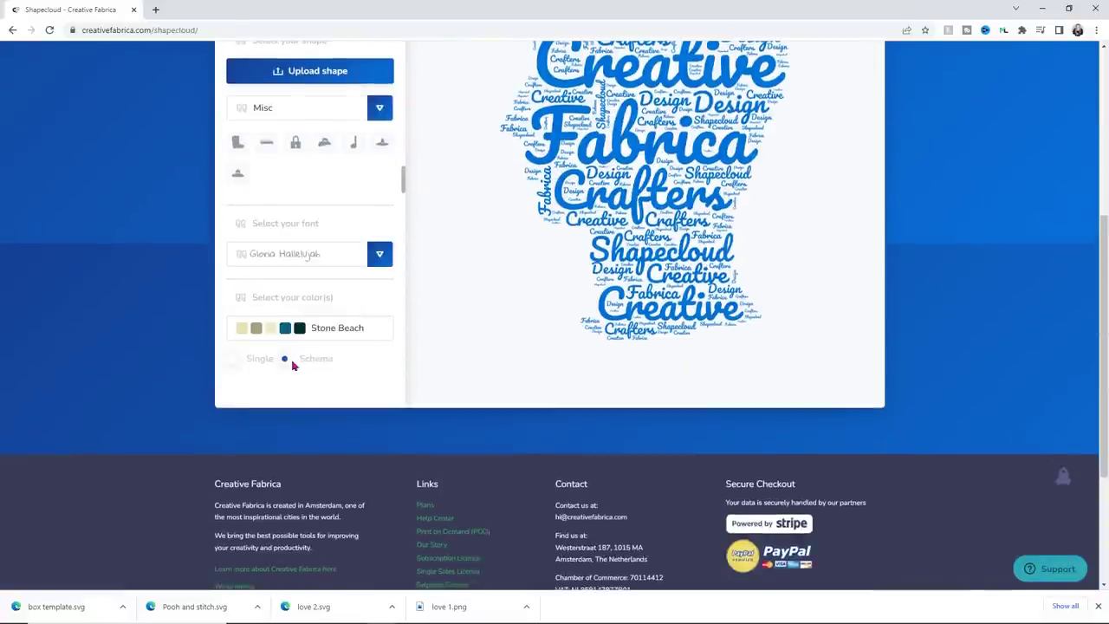
pyautogui.click(346, 337)
pyautogui.scroll(-2, 334, 297)
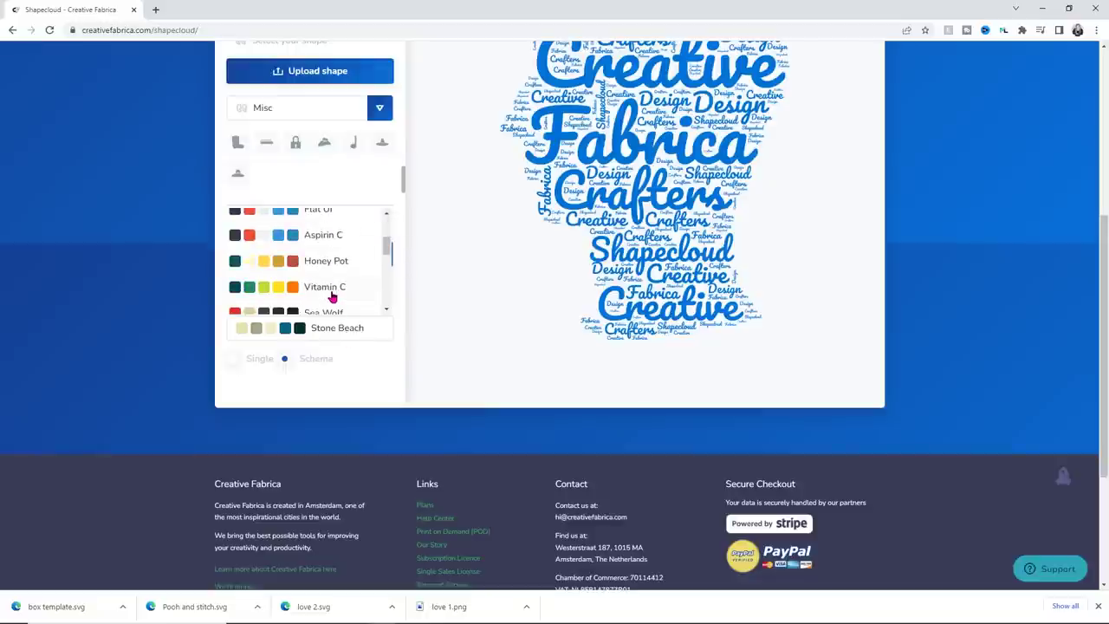
pyautogui.click(332, 296)
pyautogui.scroll(1, 415, 368)
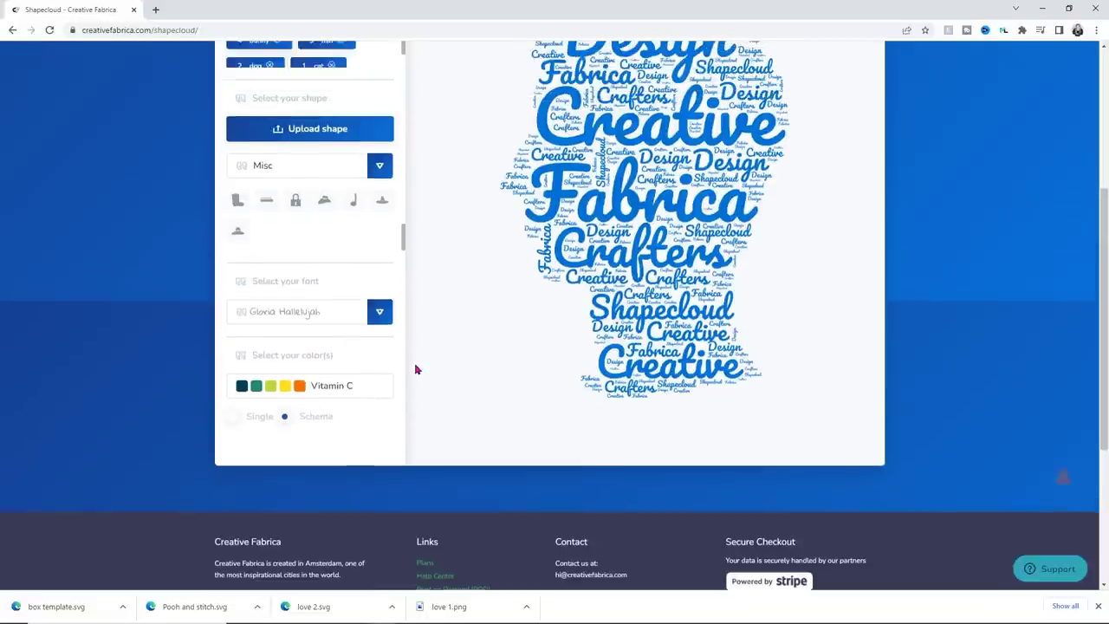
pyautogui.scroll(3, 414, 370)
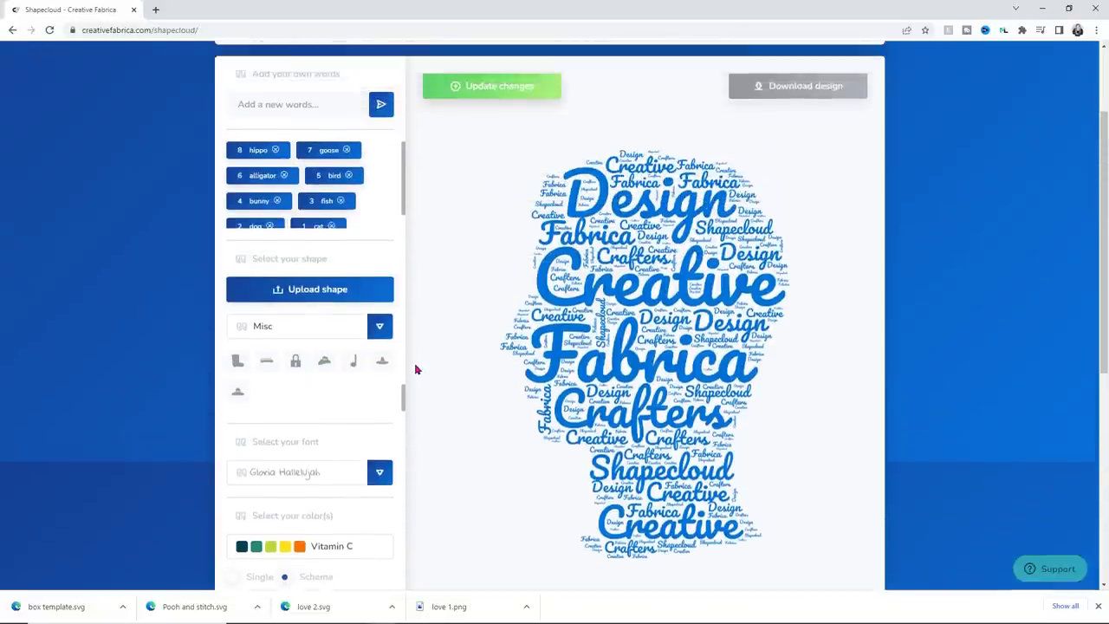
pyautogui.scroll(-2, 412, 373)
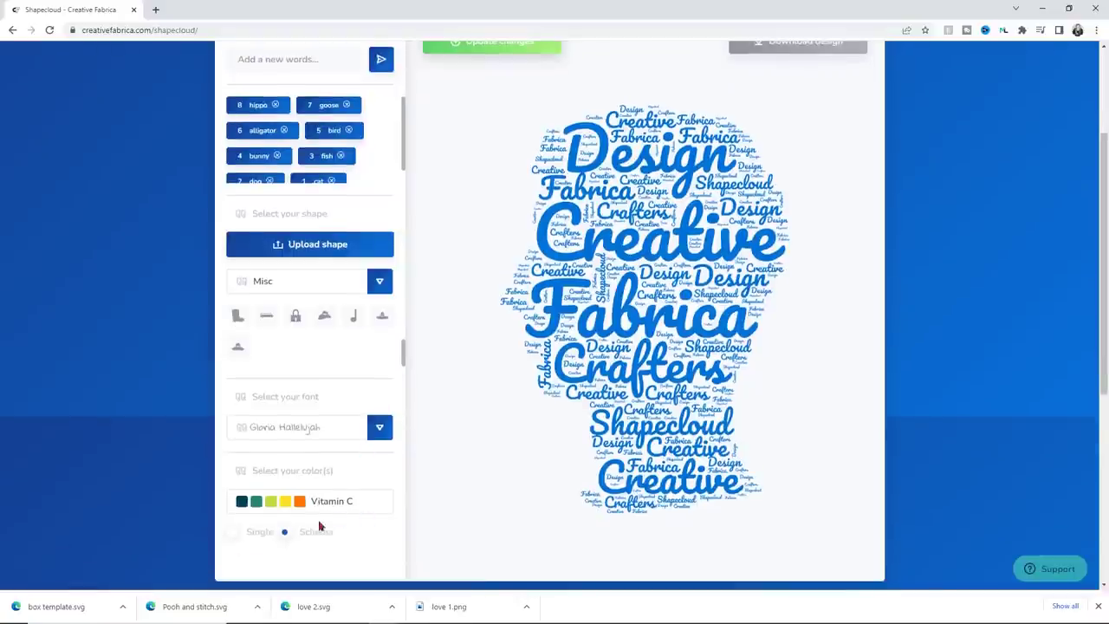
pyautogui.scroll(2, 485, 396)
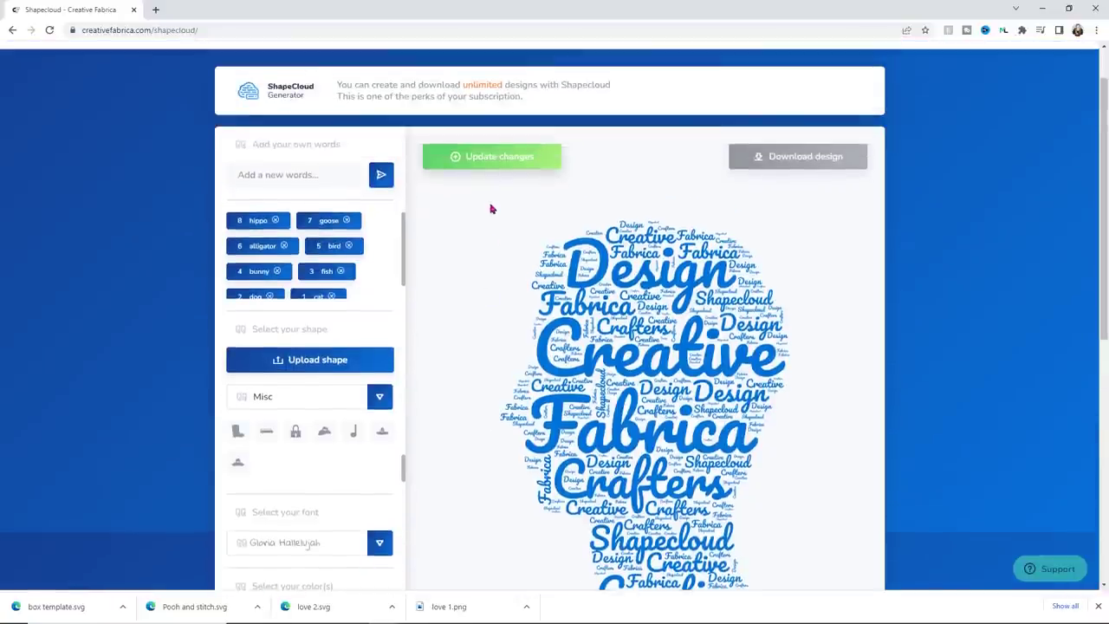
pyautogui.click(479, 158)
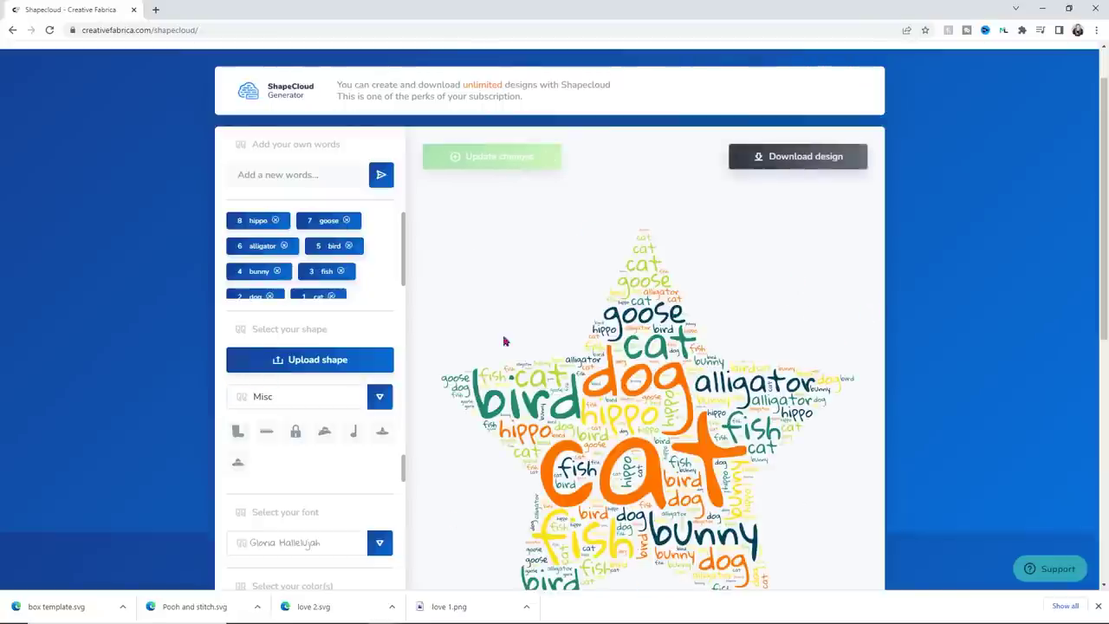
# Change the word cloud's font to Coda Caption and update the design.
pyautogui.scroll(-2, 376, 335)
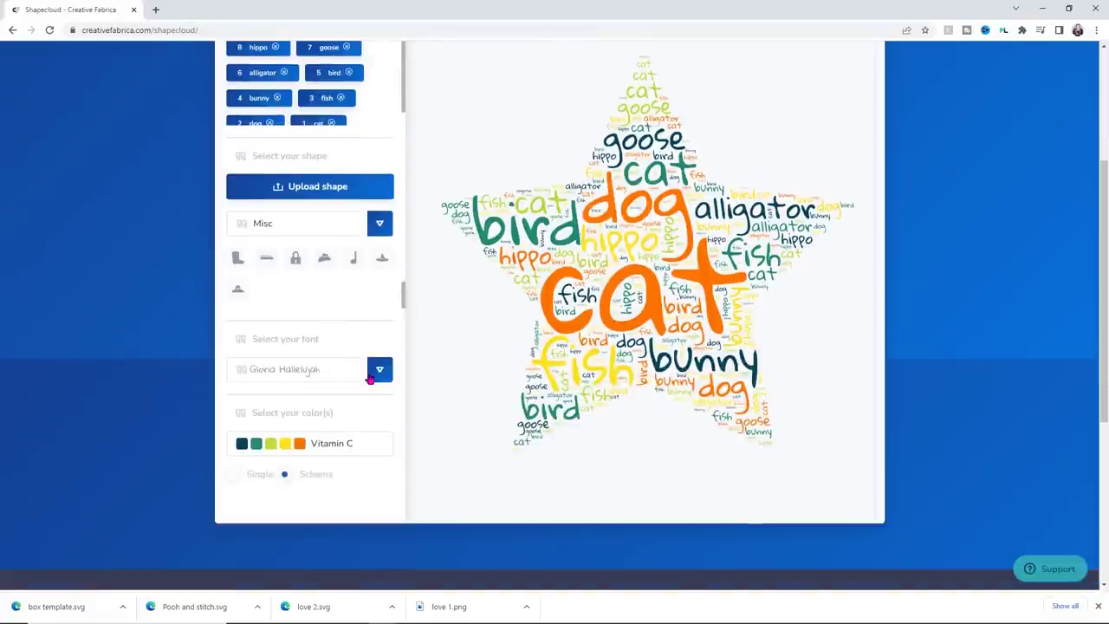
pyautogui.click(370, 379)
pyautogui.scroll(-3, 332, 423)
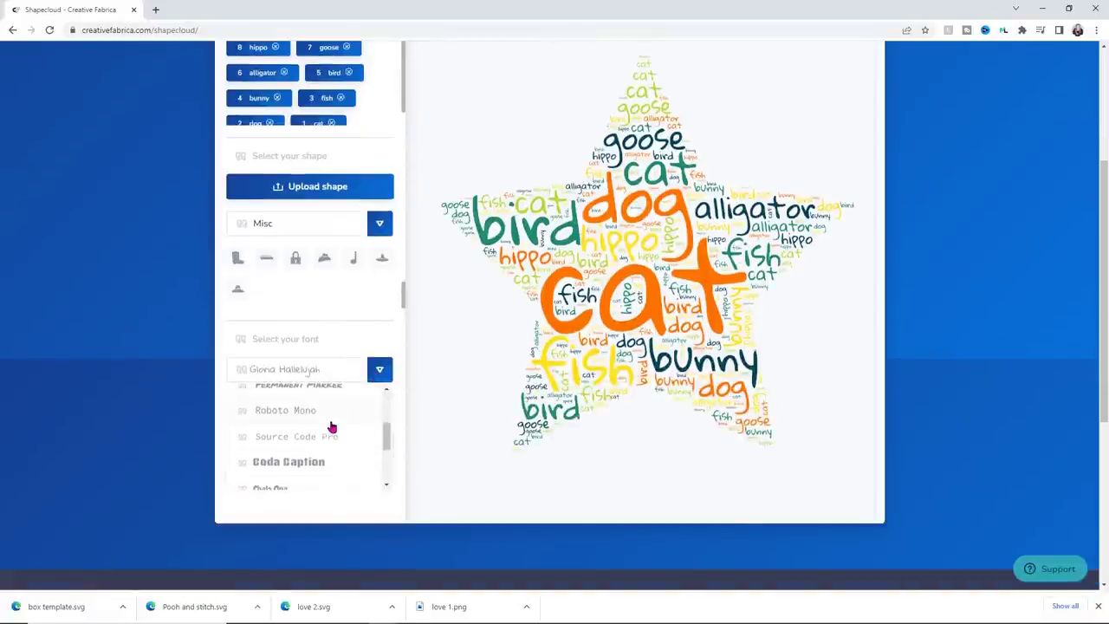
pyautogui.click(305, 462)
pyautogui.scroll(3, 476, 150)
pyautogui.click(482, 157)
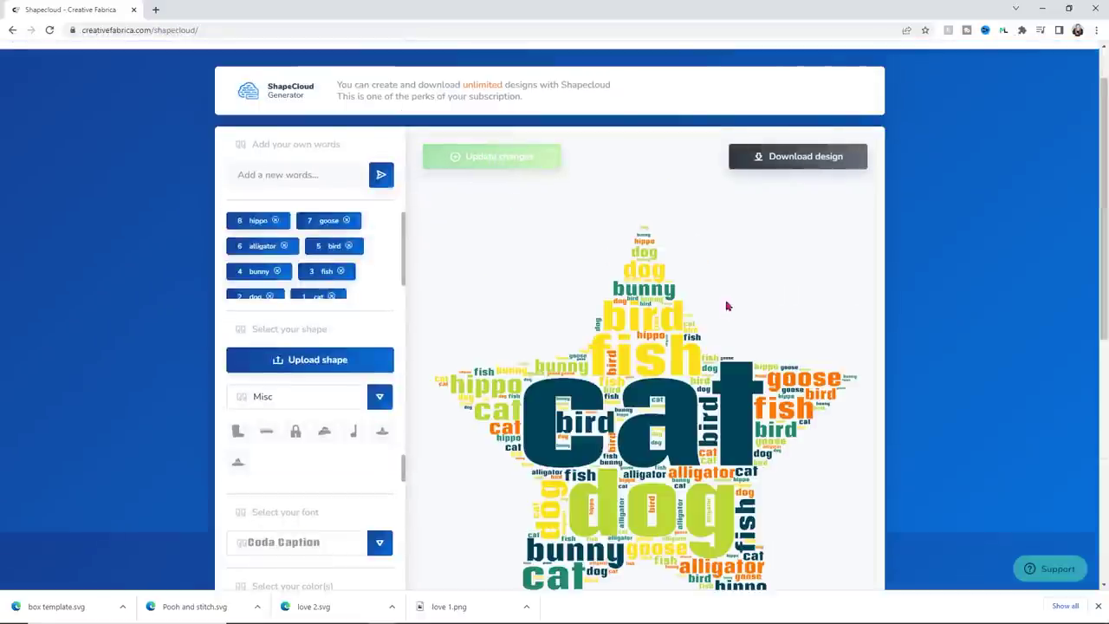
# Check the download formats offered for the star word cloud and dismiss them without saving.
pyautogui.scroll(-1, 747, 323)
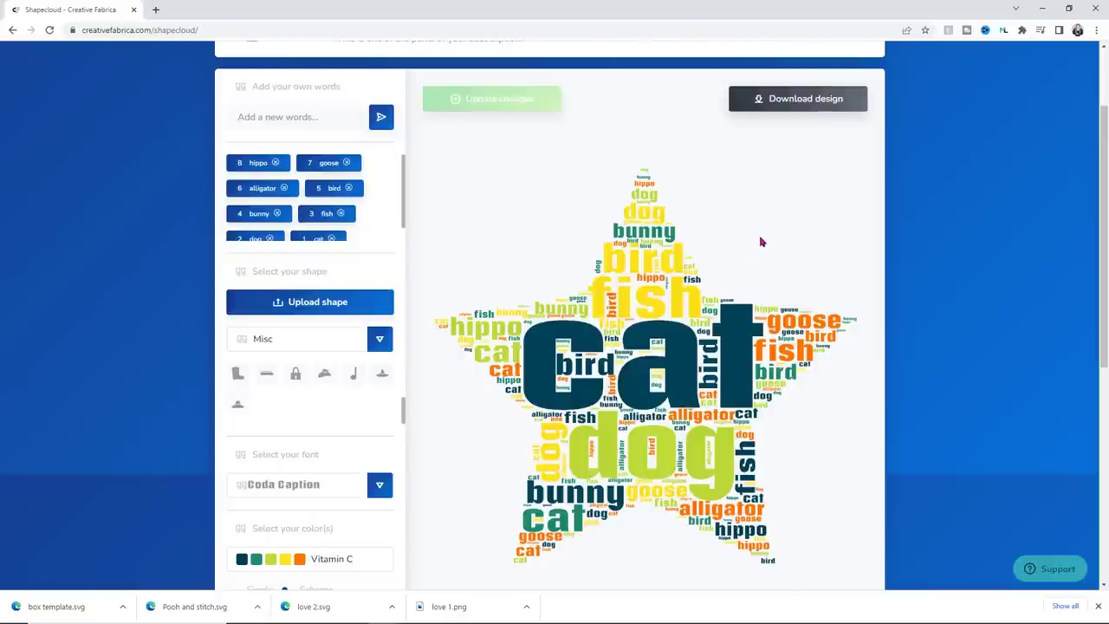
pyautogui.click(747, 101)
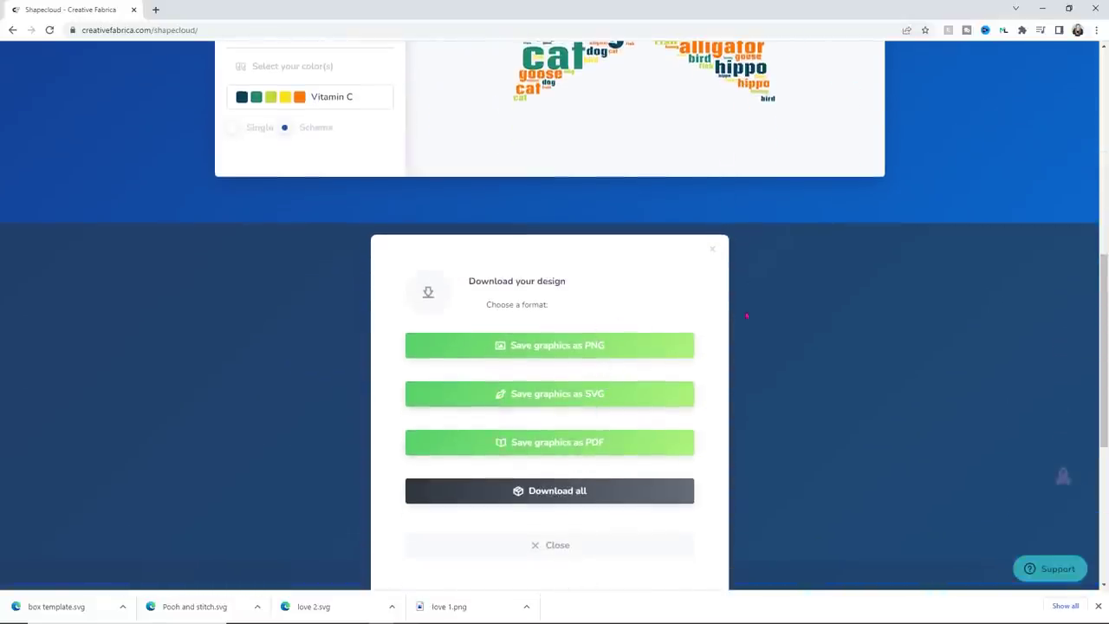
pyautogui.click(881, 338)
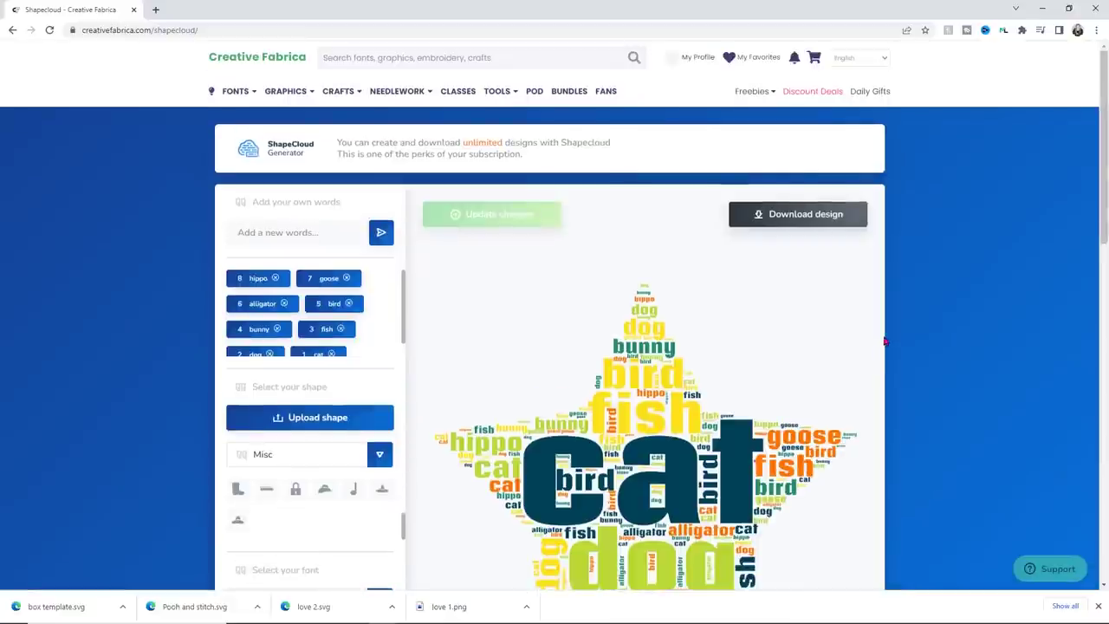
# Open the Fontcloud tool's page and look through its font manager overview.
pyautogui.moveTo(494, 93)
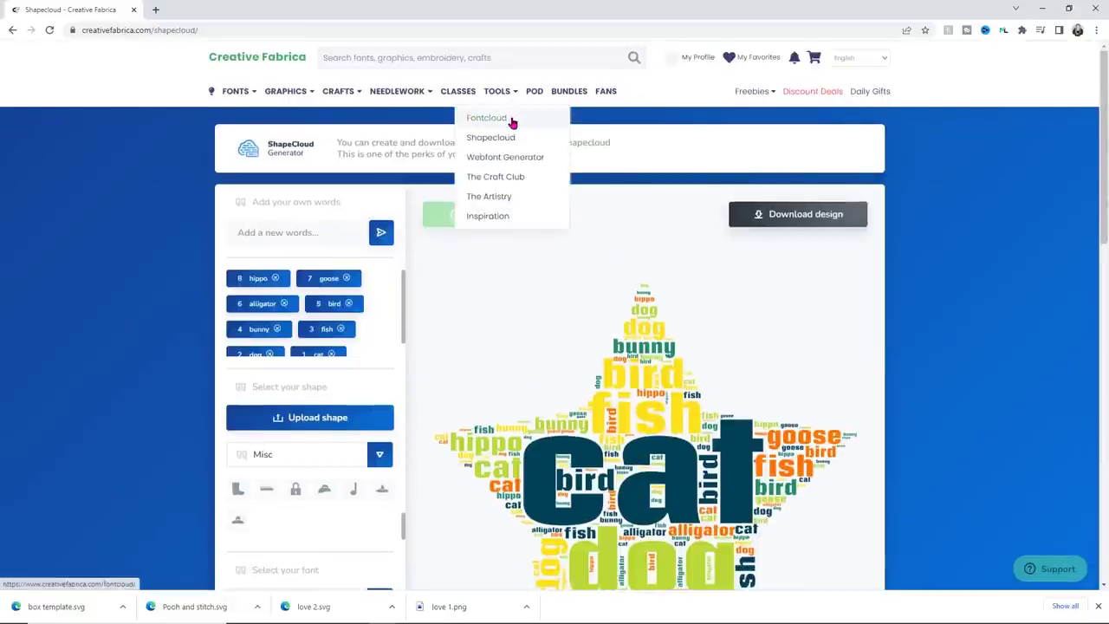
pyautogui.click(511, 122)
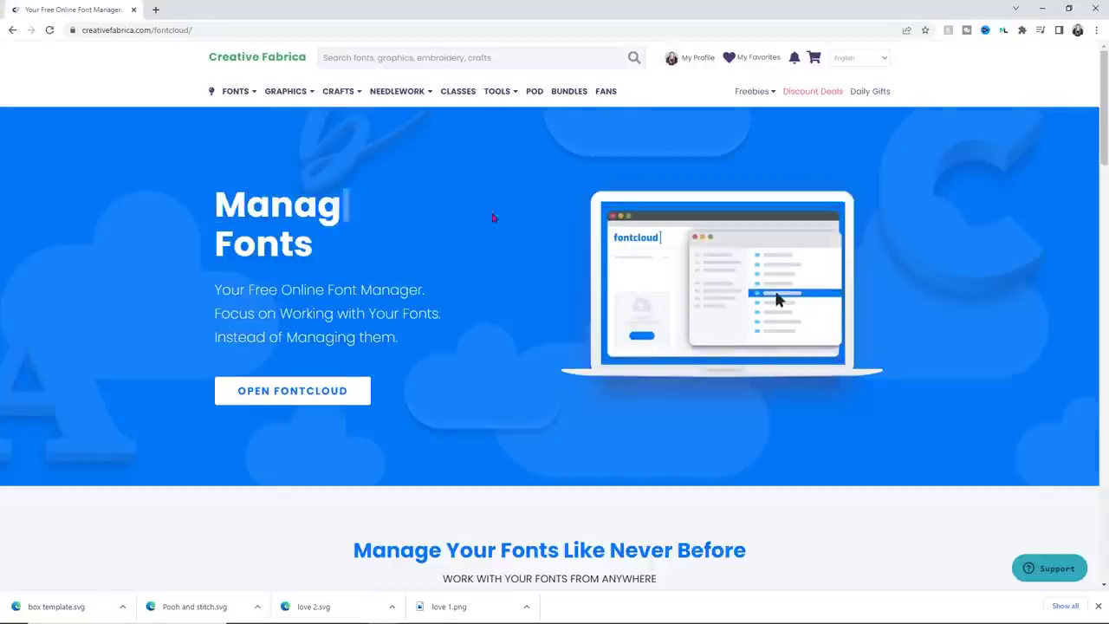
pyautogui.scroll(-2, 493, 219)
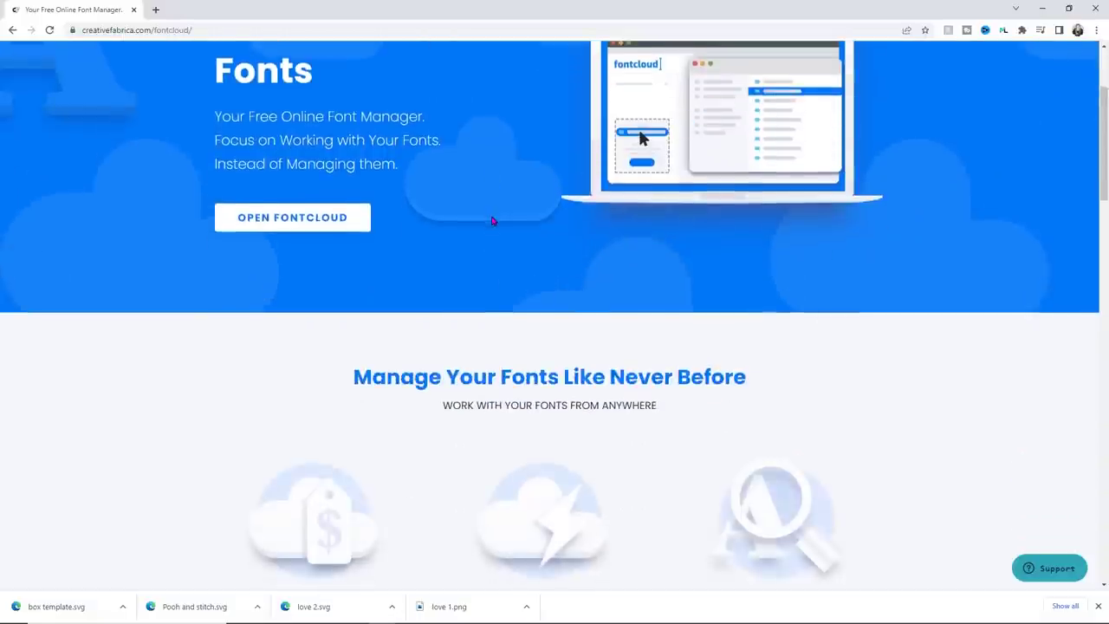
pyautogui.scroll(-3, 492, 221)
pyautogui.scroll(5, 491, 221)
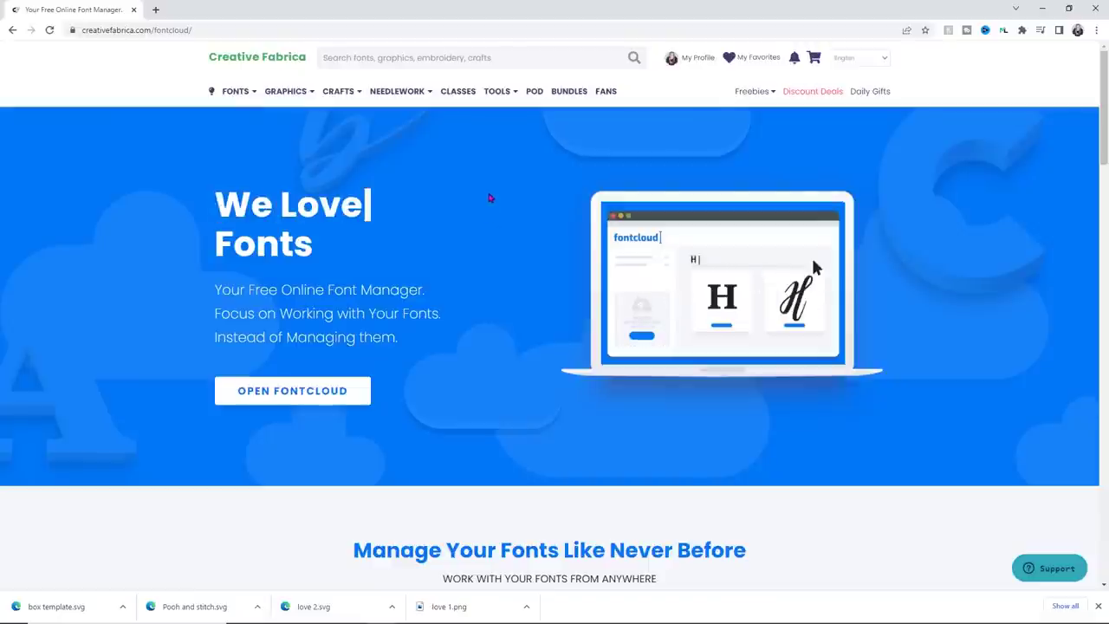
# Open Creative Fabrica's online classes and look through the popular categories and enrolled classes.
pyautogui.moveTo(496, 102)
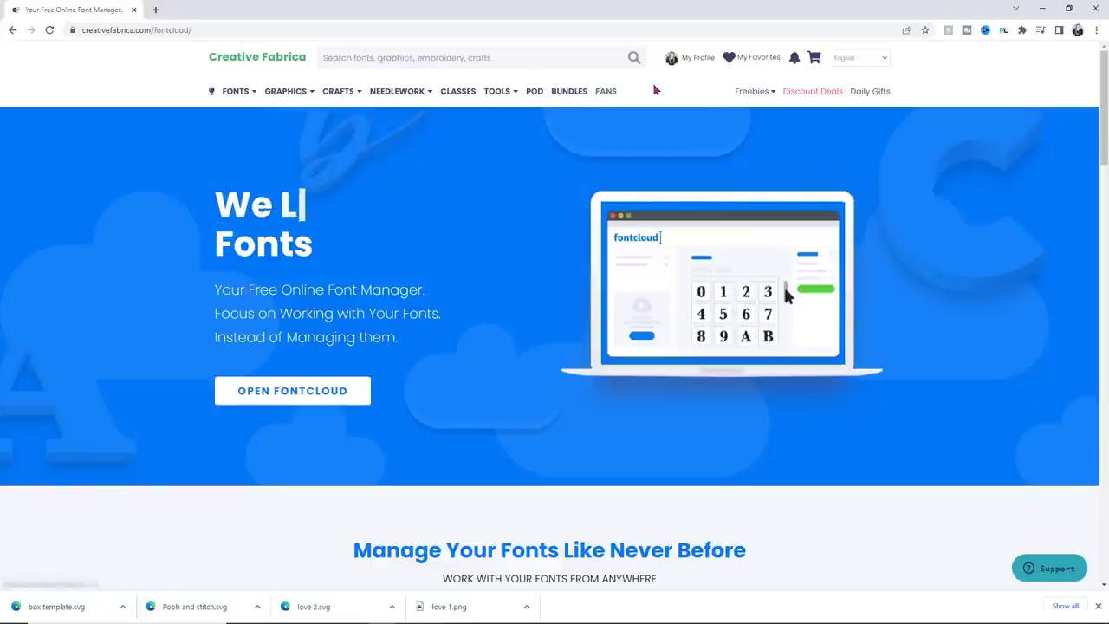
pyautogui.click(468, 93)
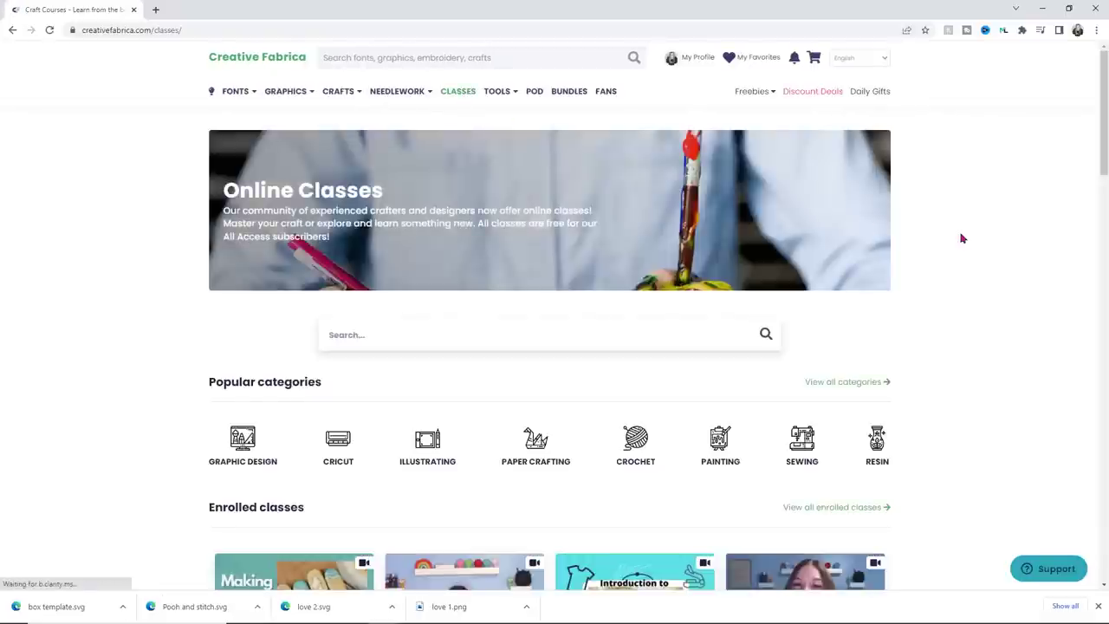
pyautogui.scroll(-2, 966, 243)
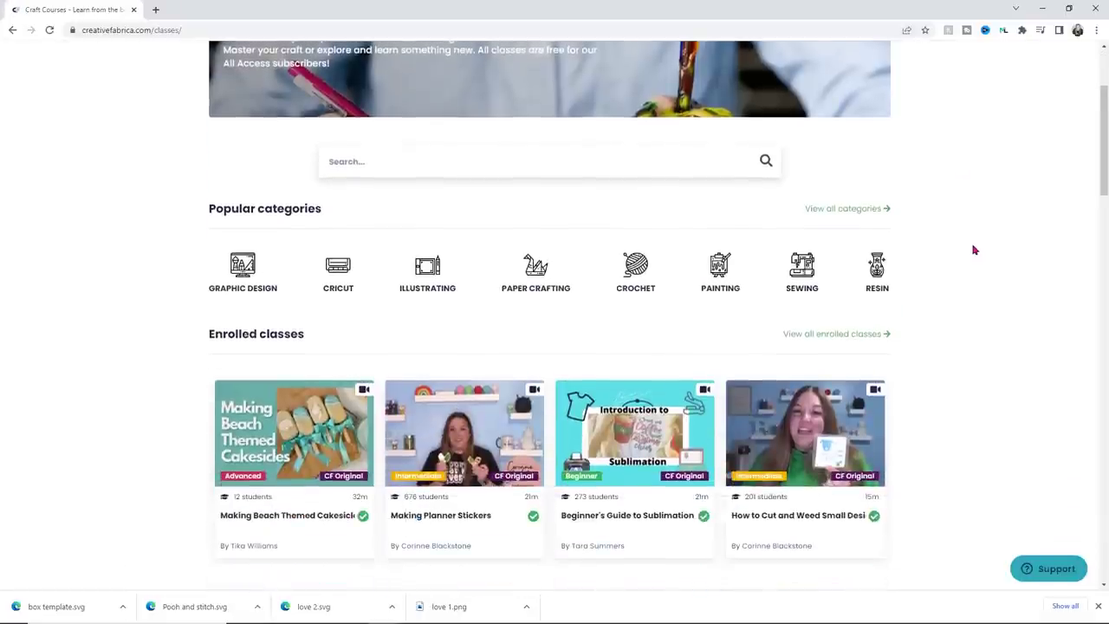
pyautogui.scroll(-1, 973, 250)
pyautogui.scroll(-1, 973, 249)
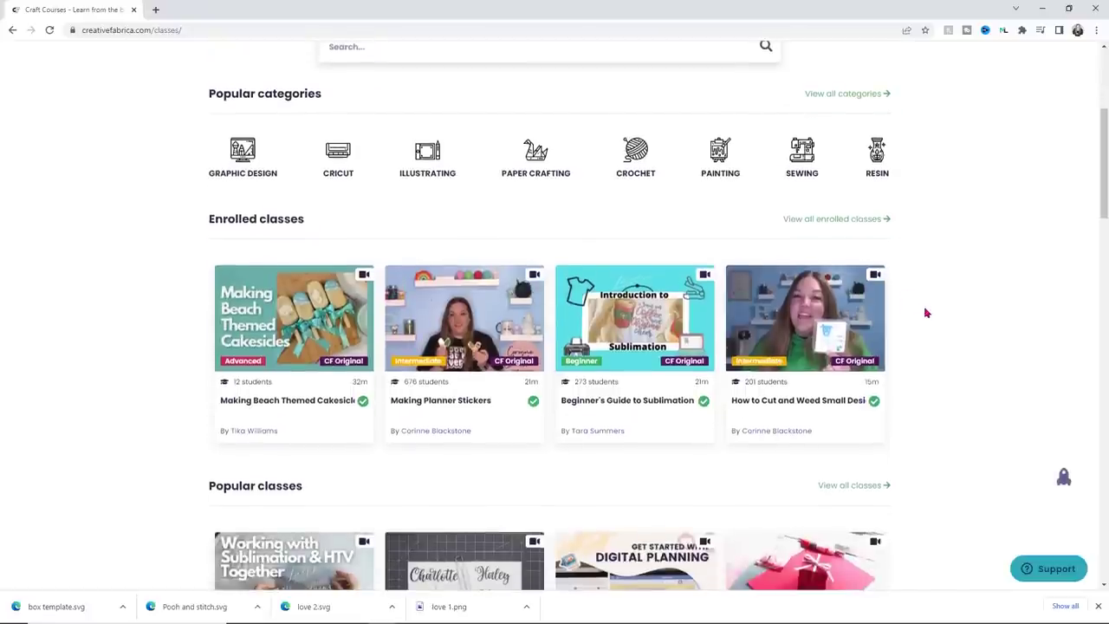
pyautogui.scroll(1, 443, 237)
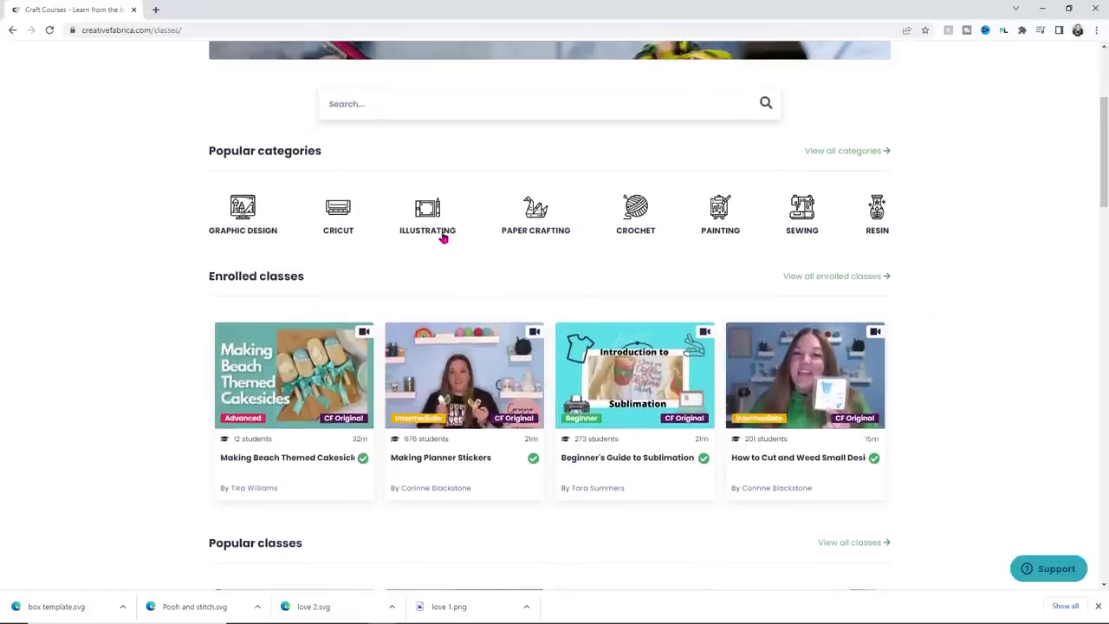
# Open the Crochet class category and browse its list of classes.
pyautogui.click(651, 220)
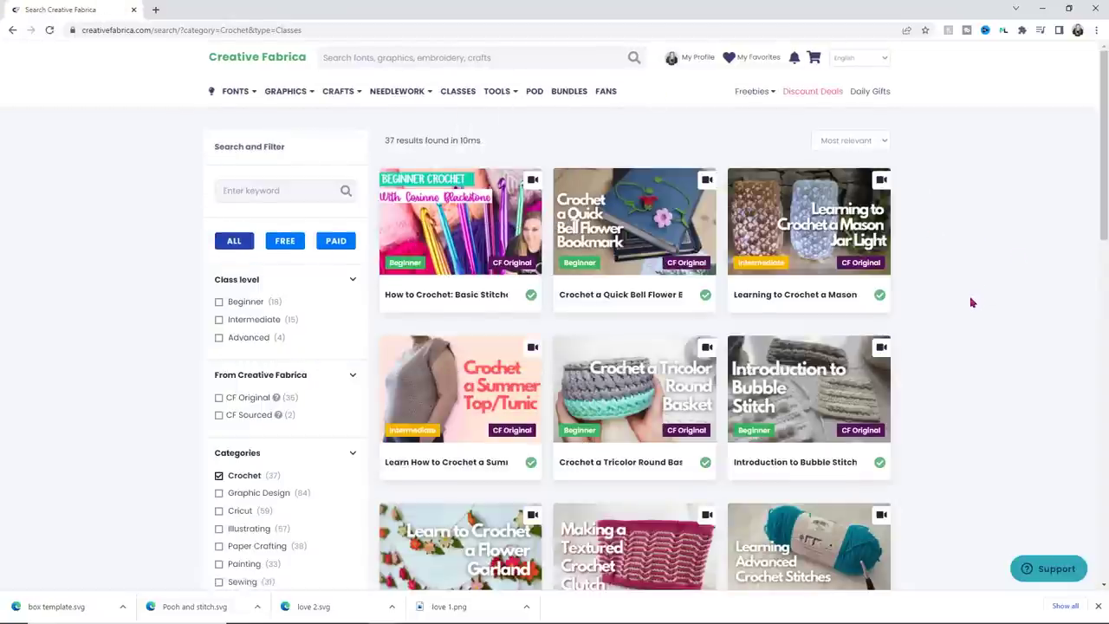
pyautogui.scroll(-3, 973, 302)
pyautogui.scroll(-7, 973, 302)
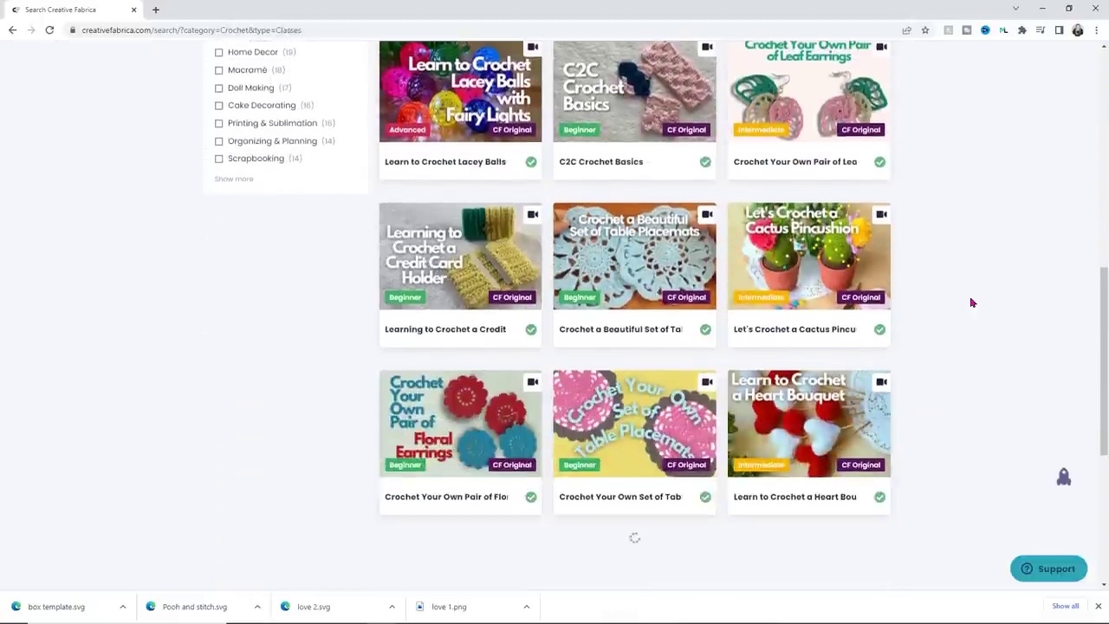
pyautogui.scroll(-5, 972, 302)
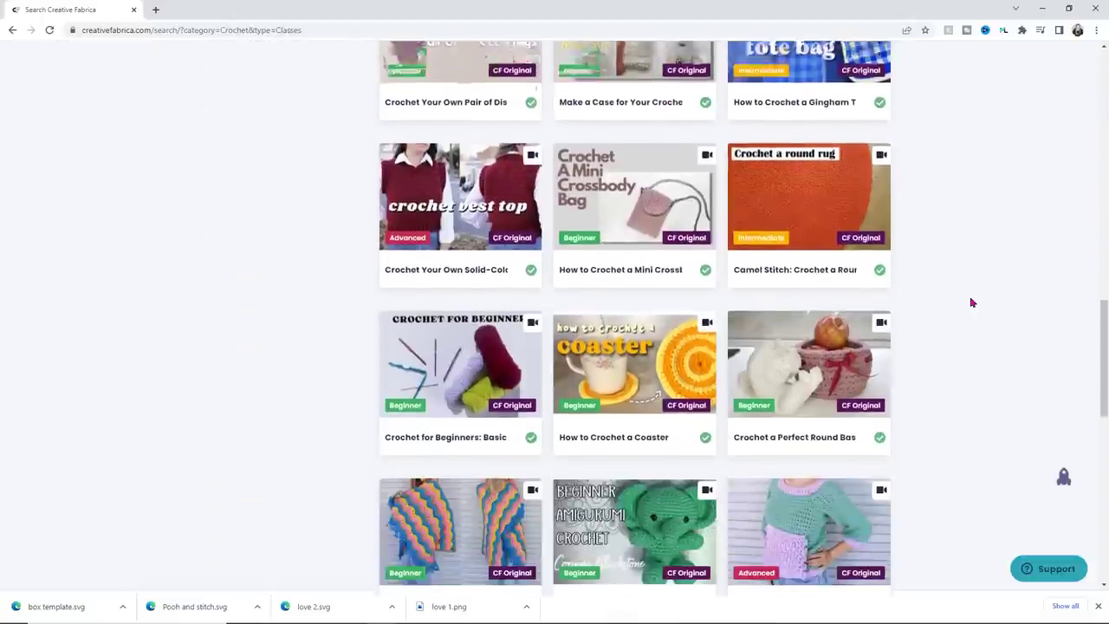
pyautogui.scroll(-1, 972, 302)
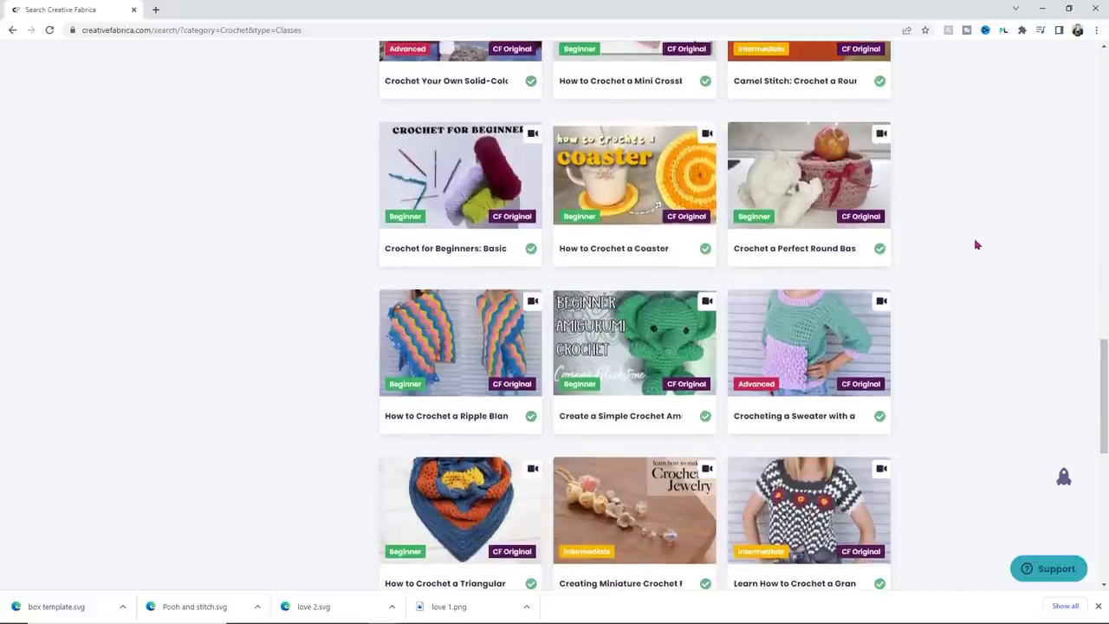
pyautogui.scroll(-2, 966, 289)
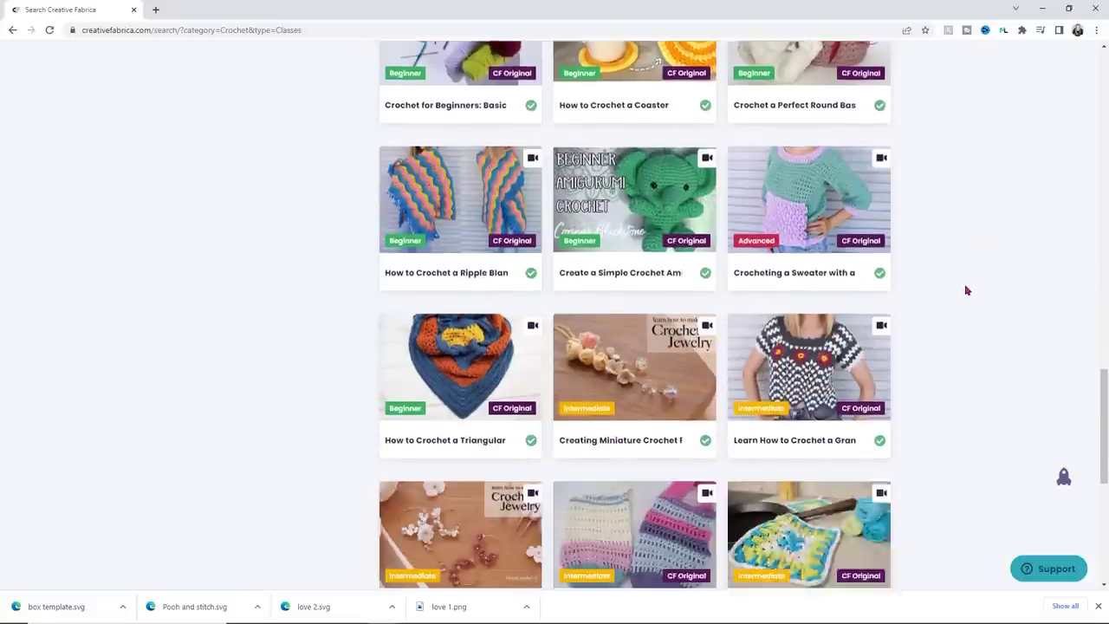
pyautogui.scroll(-3, 967, 290)
pyautogui.scroll(5, 967, 290)
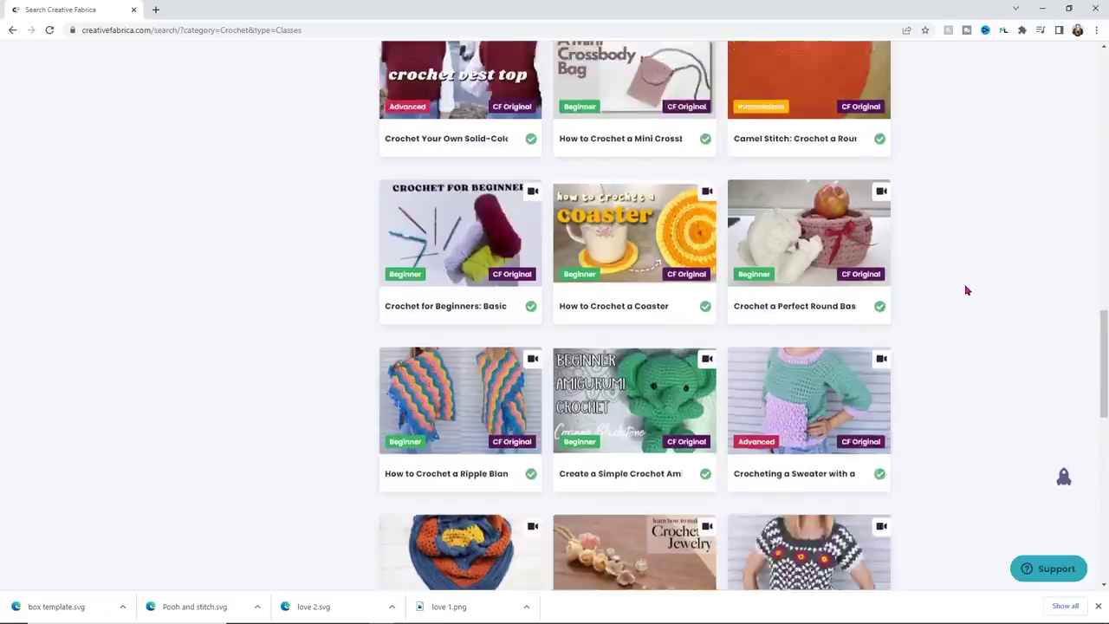
pyautogui.scroll(15, 967, 290)
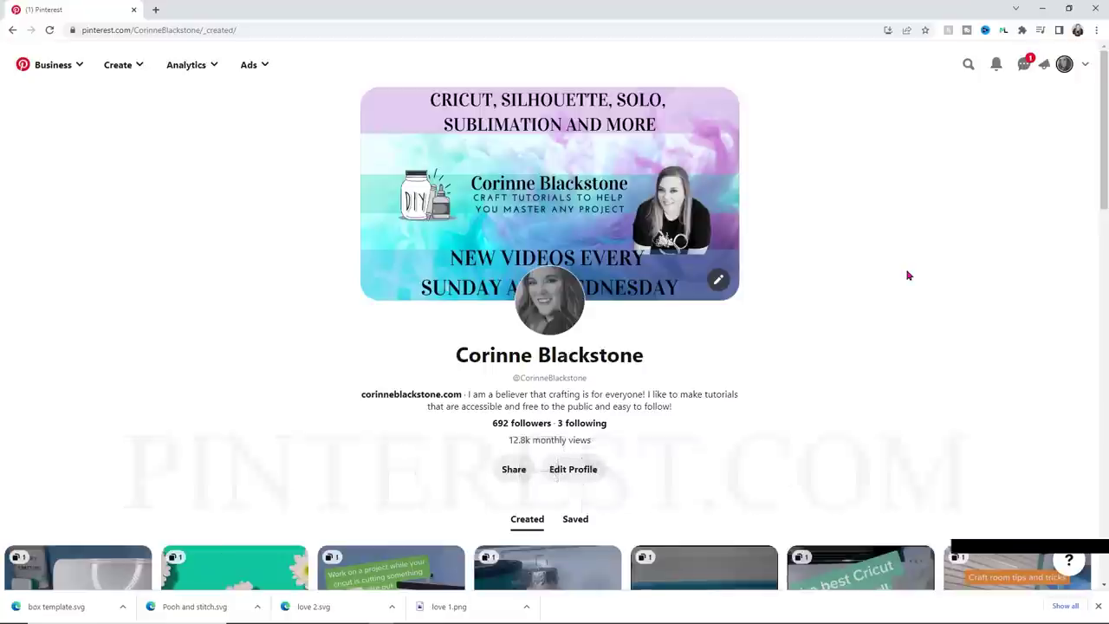
# Look over the created pins on the Pinterest profile page and return to its header.
pyautogui.scroll(-5, 907, 276)
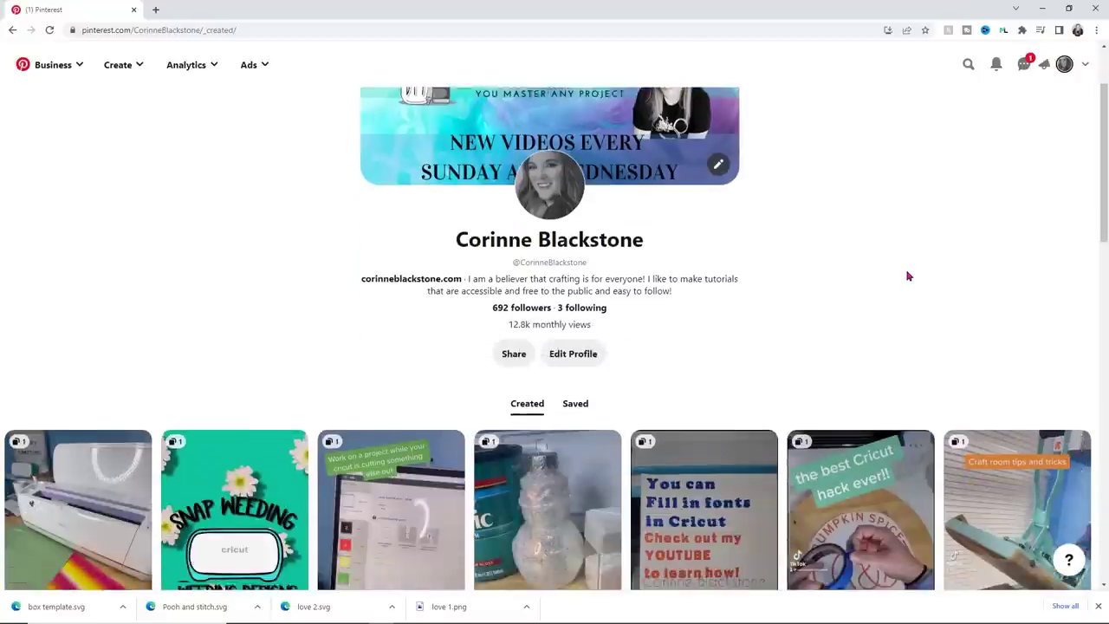
pyautogui.scroll(-3, 907, 275)
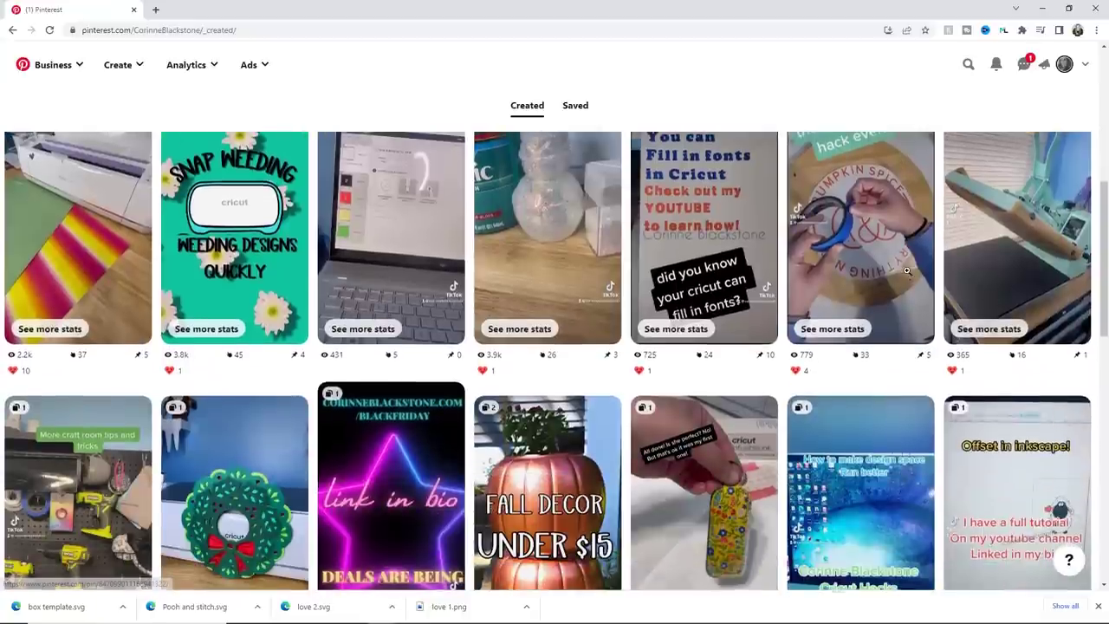
pyautogui.scroll(7, 907, 276)
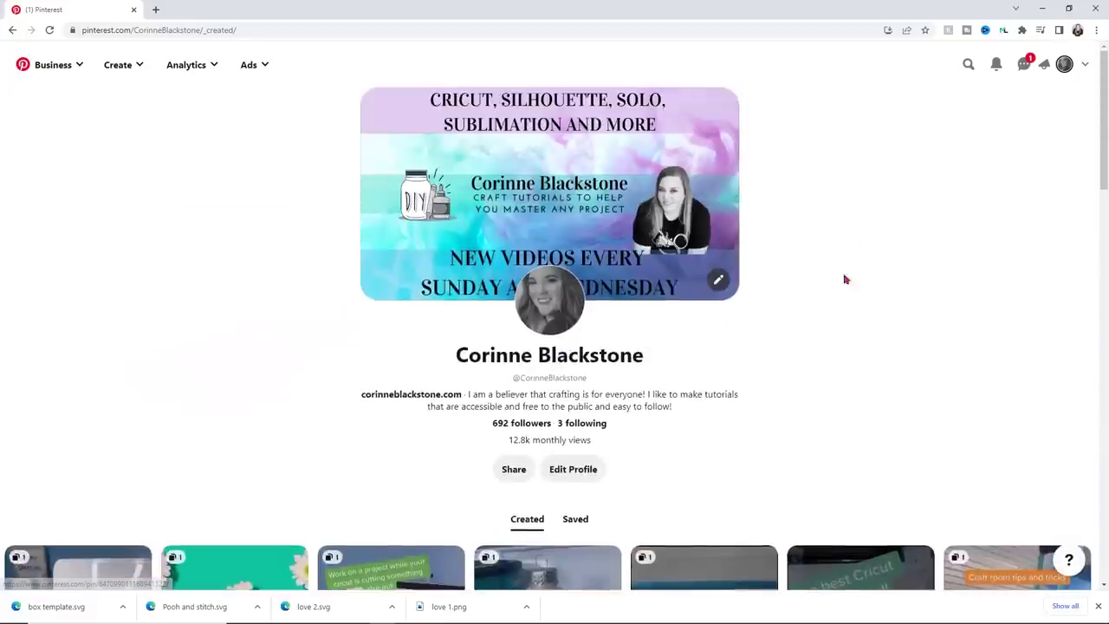
# Search Pinterest for "cricut projects" using the recent search and widen the scope from own pins to All Pins.
pyautogui.click(968, 64)
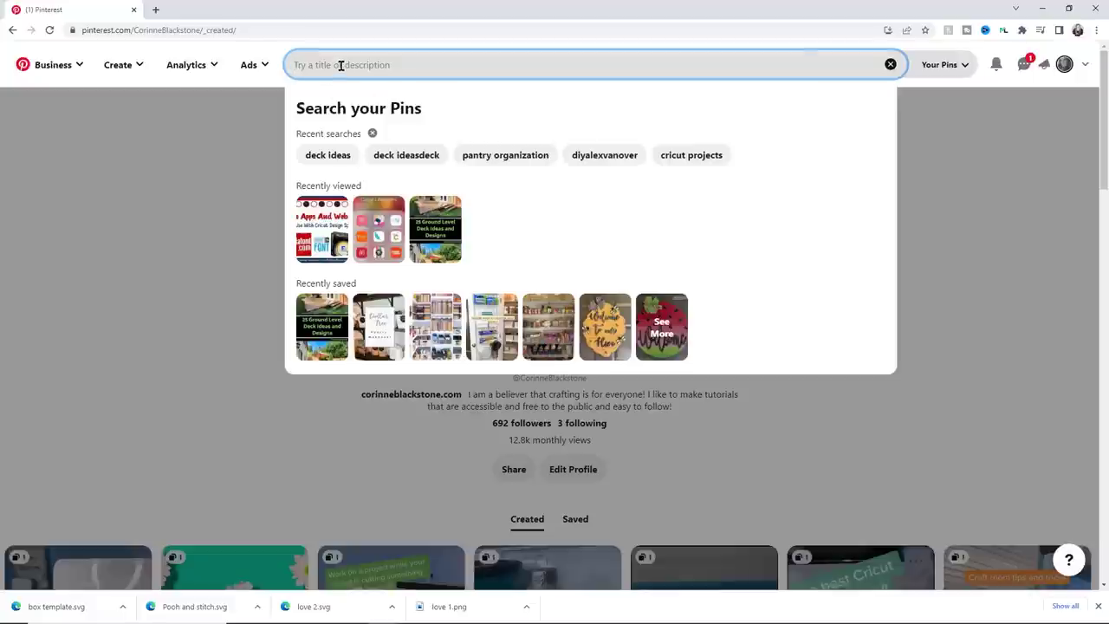
pyautogui.click(691, 156)
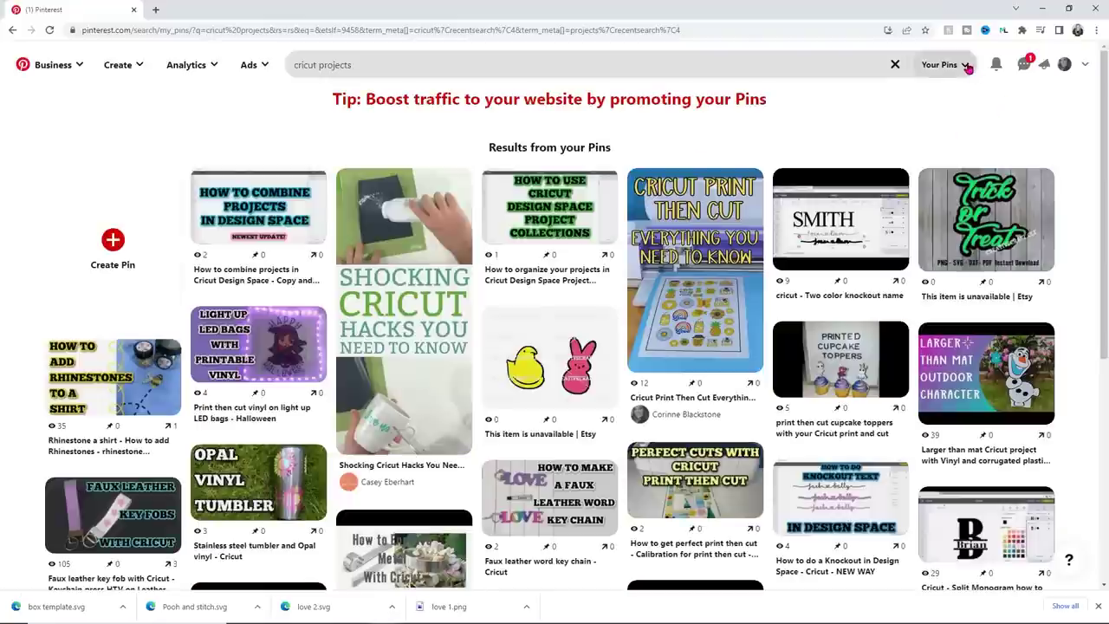
pyautogui.click(965, 66)
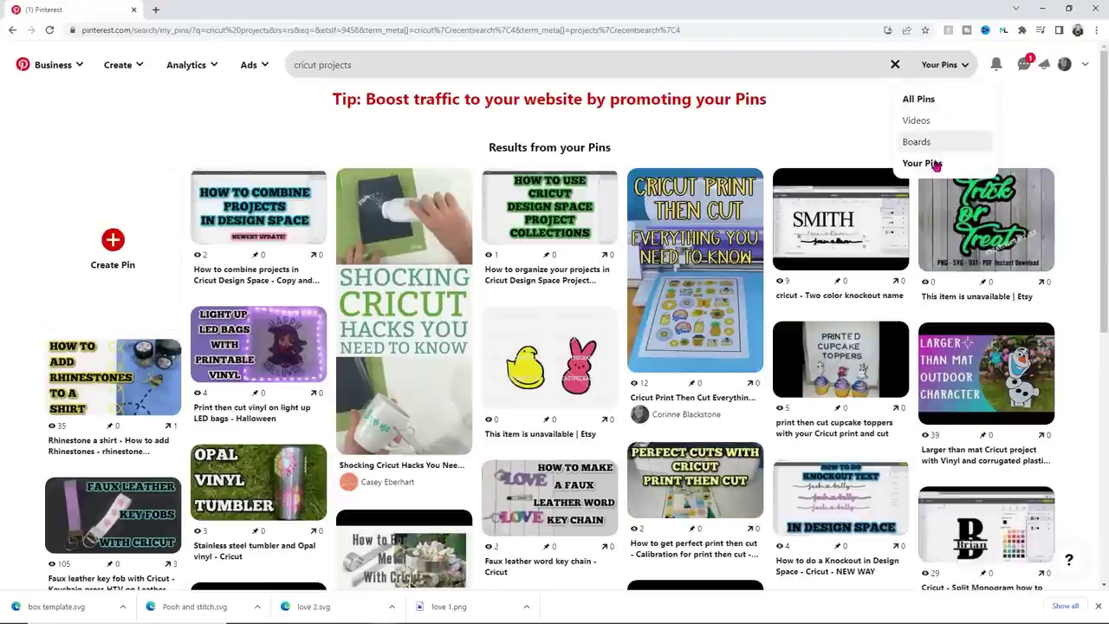
pyautogui.click(931, 102)
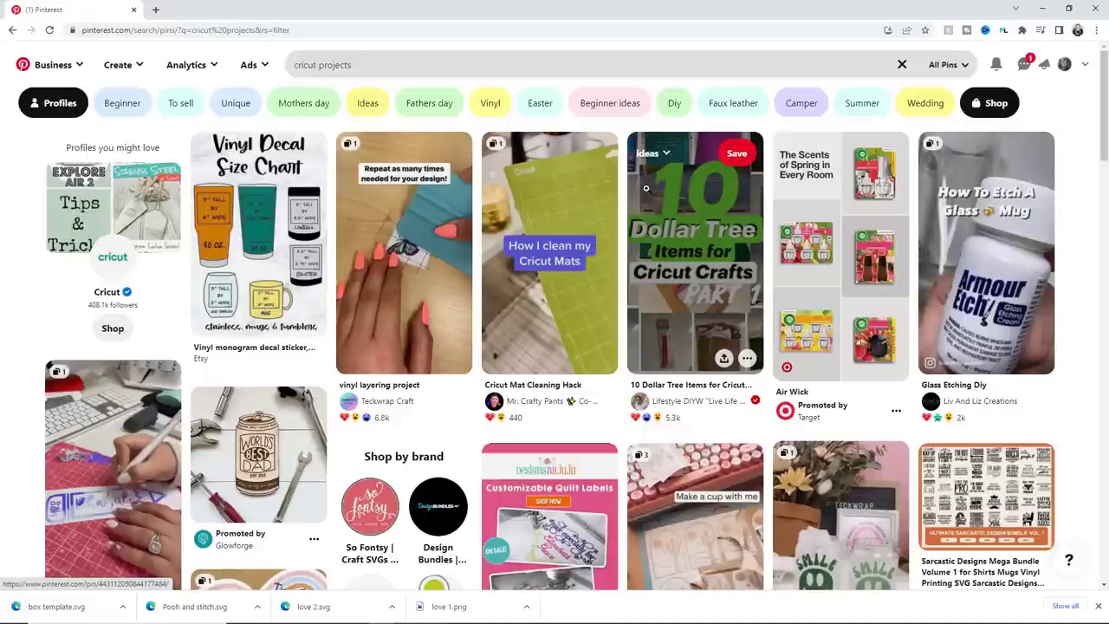
# Browse the "cricut projects" pins for craft ideas, tutorials and tips.
pyautogui.scroll(-5, 412, 248)
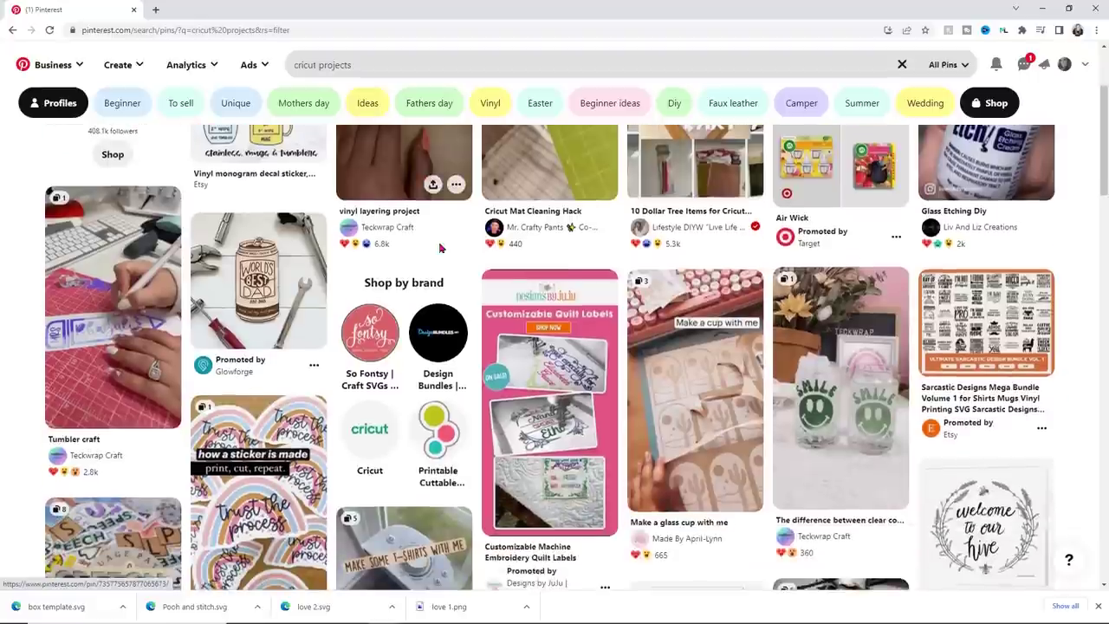
pyautogui.scroll(-1, 440, 250)
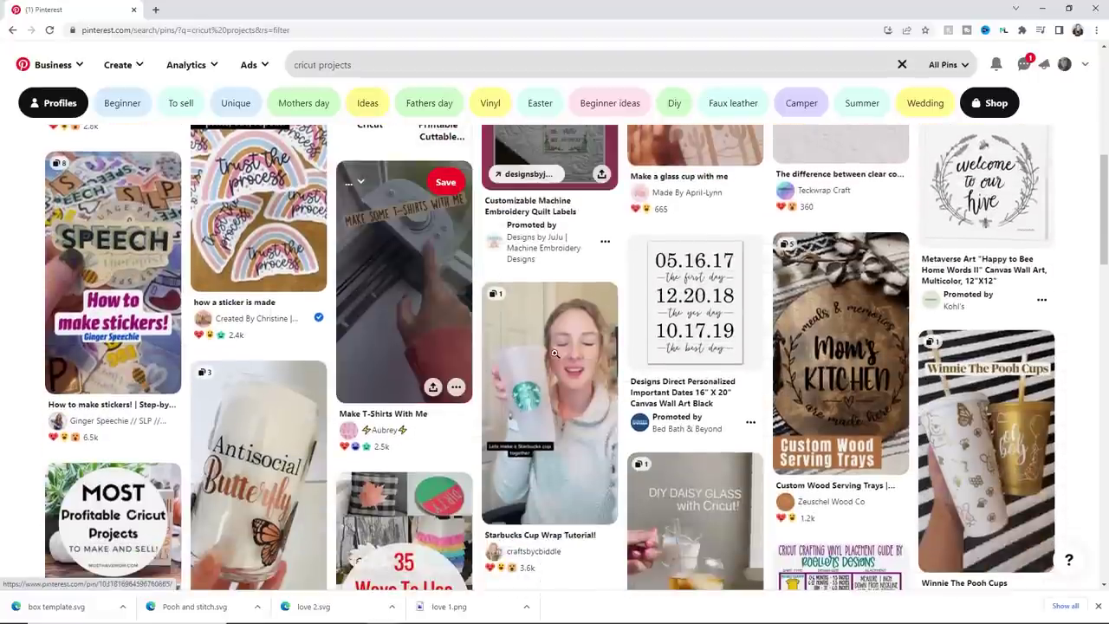
pyautogui.scroll(-2, 1029, 351)
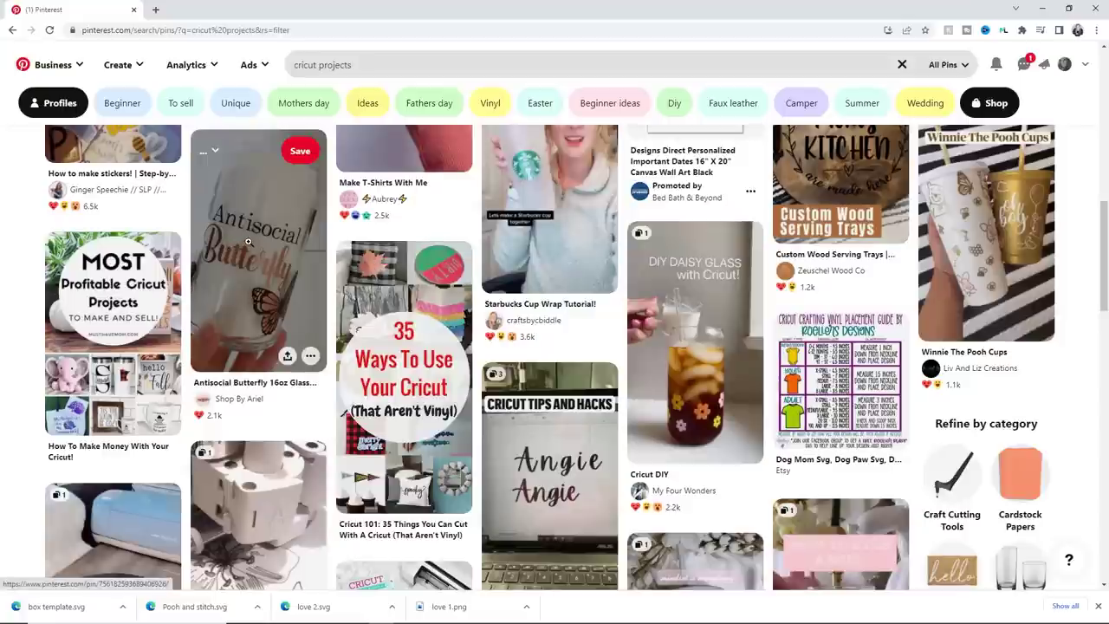
pyautogui.scroll(-5, 1098, 439)
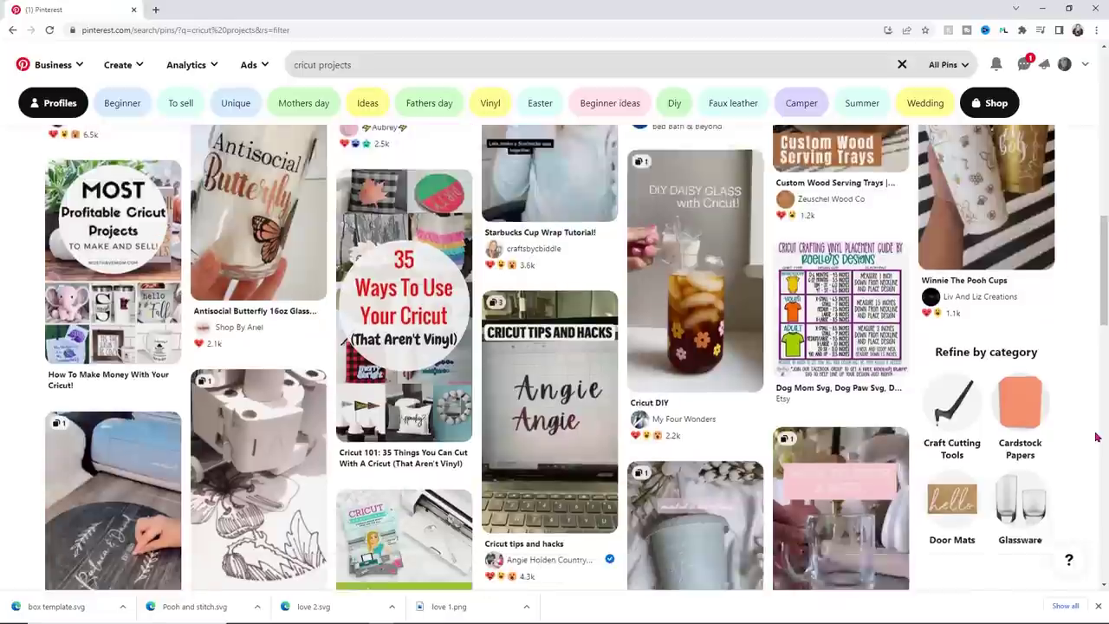
pyautogui.scroll(-3, 1098, 439)
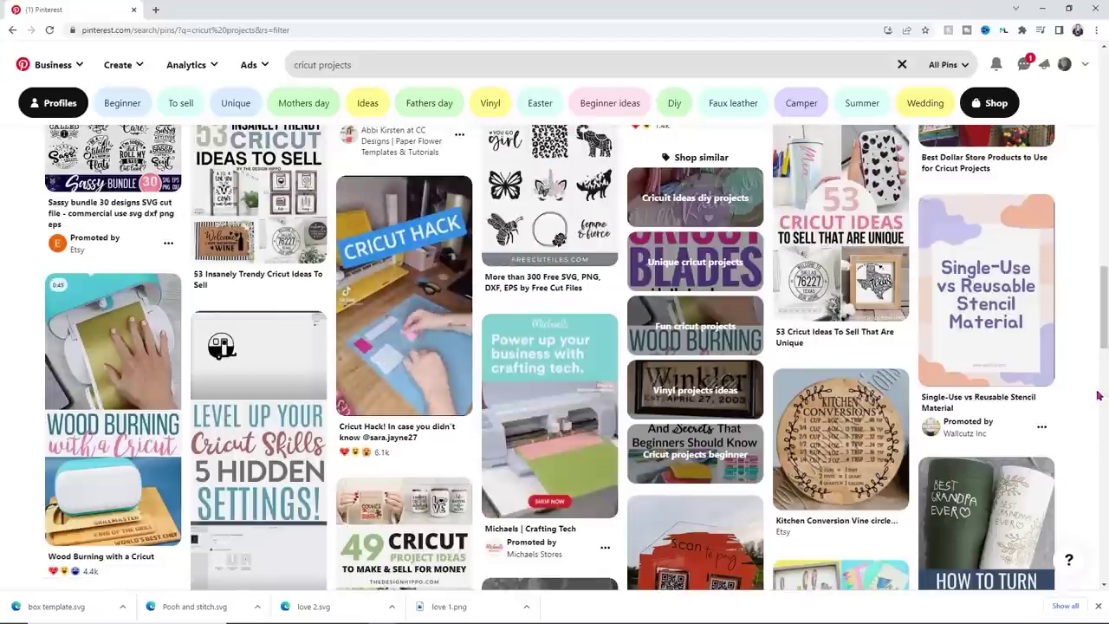
pyautogui.scroll(-3, 1095, 394)
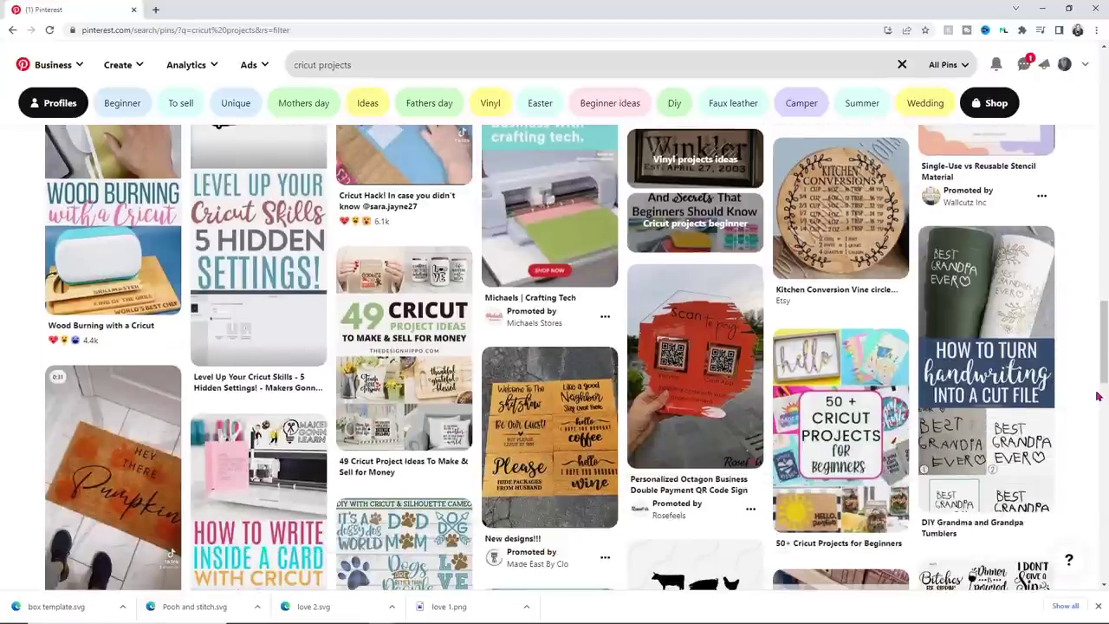
pyautogui.scroll(-3, 1096, 395)
pyautogui.scroll(-2, 1096, 395)
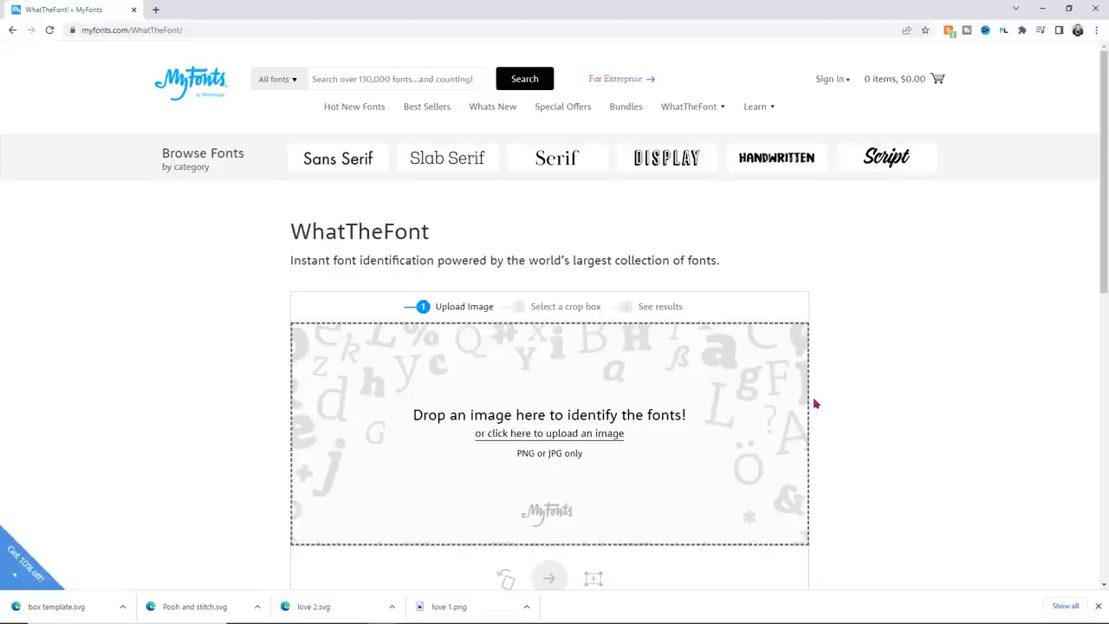
# Upload the script-lettered name image from the Desktop's Cricut folder to WhatTheFont.
pyautogui.click(498, 442)
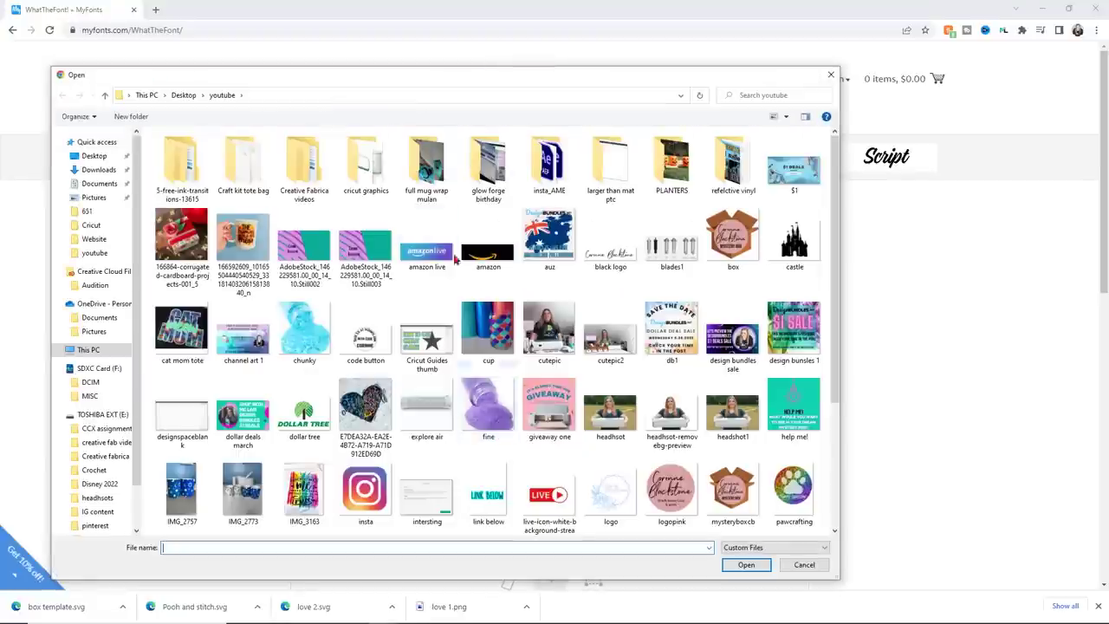
pyautogui.click(192, 97)
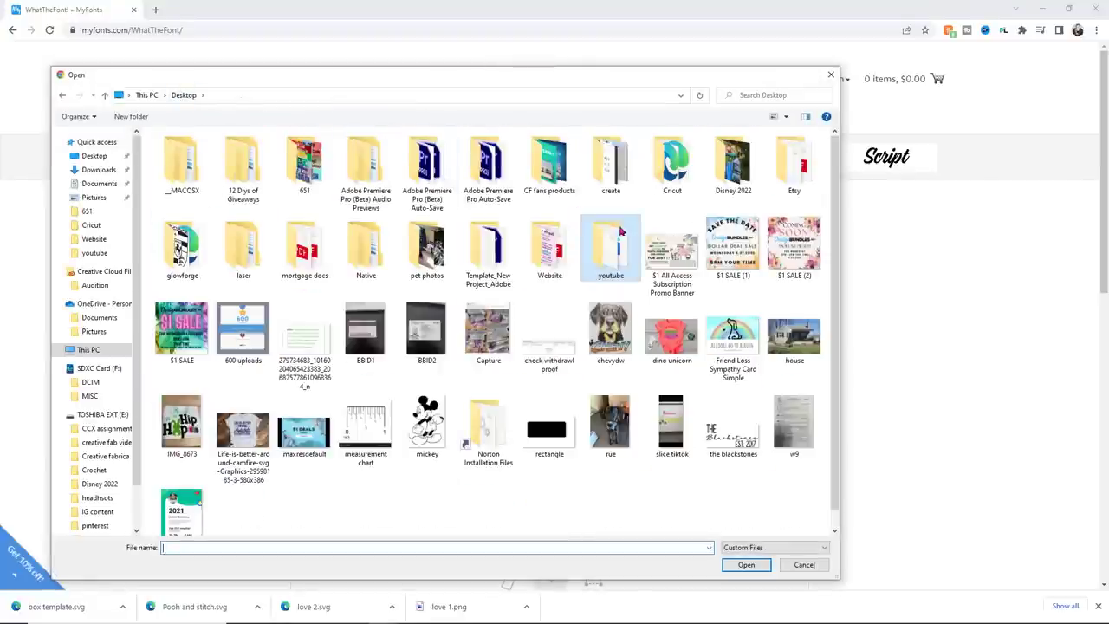
pyautogui.doubleClick(676, 172)
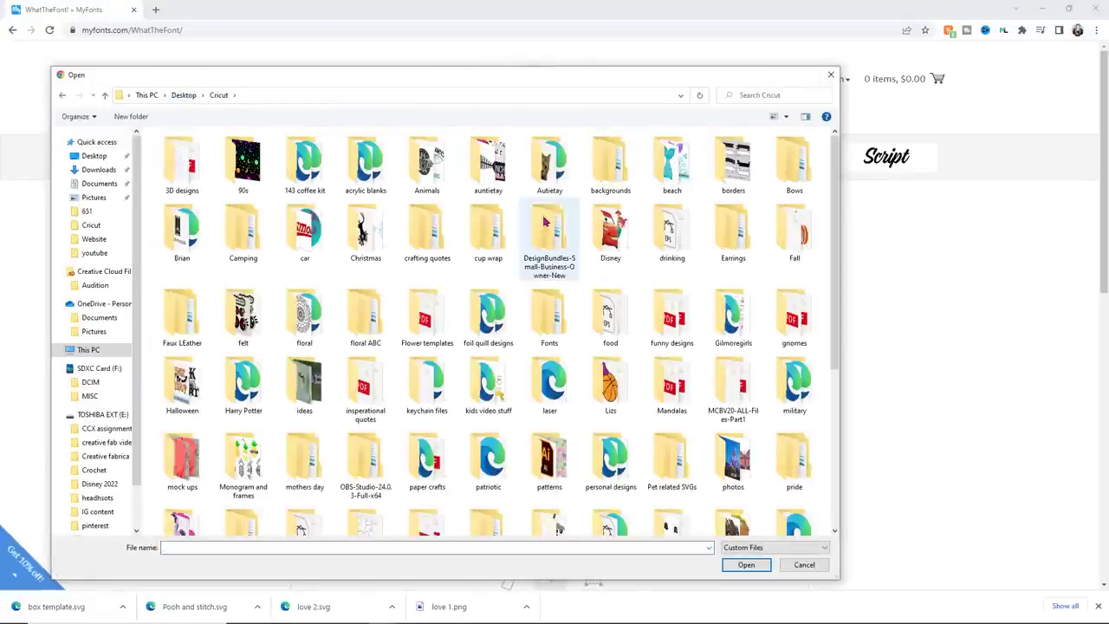
pyautogui.scroll(-5, 549, 243)
pyautogui.doubleClick(673, 340)
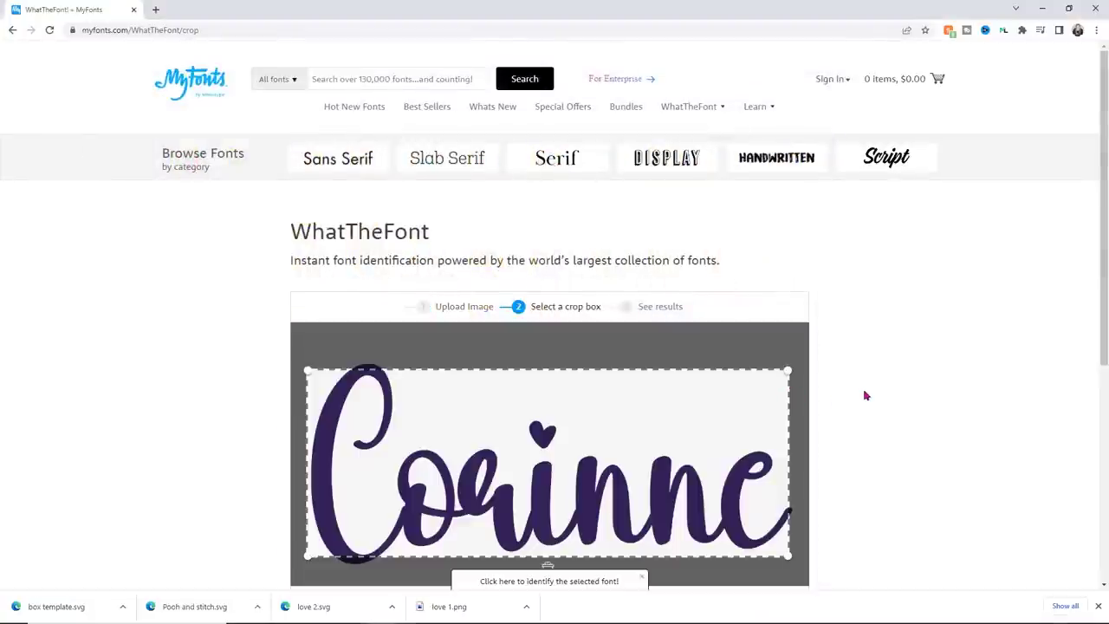
# Enlarge the crop box at two opposite corners to enclose the whole lettered name, and identify its font.
pyautogui.scroll(-1, 862, 388)
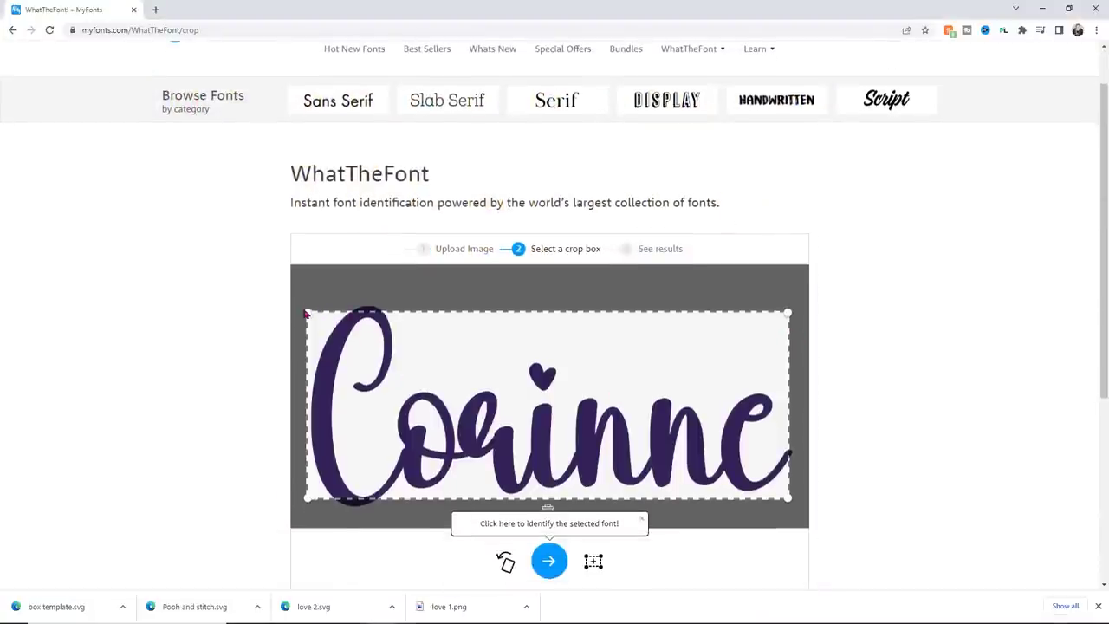
pyautogui.moveTo(308, 312); pyautogui.dragTo(306, 298)
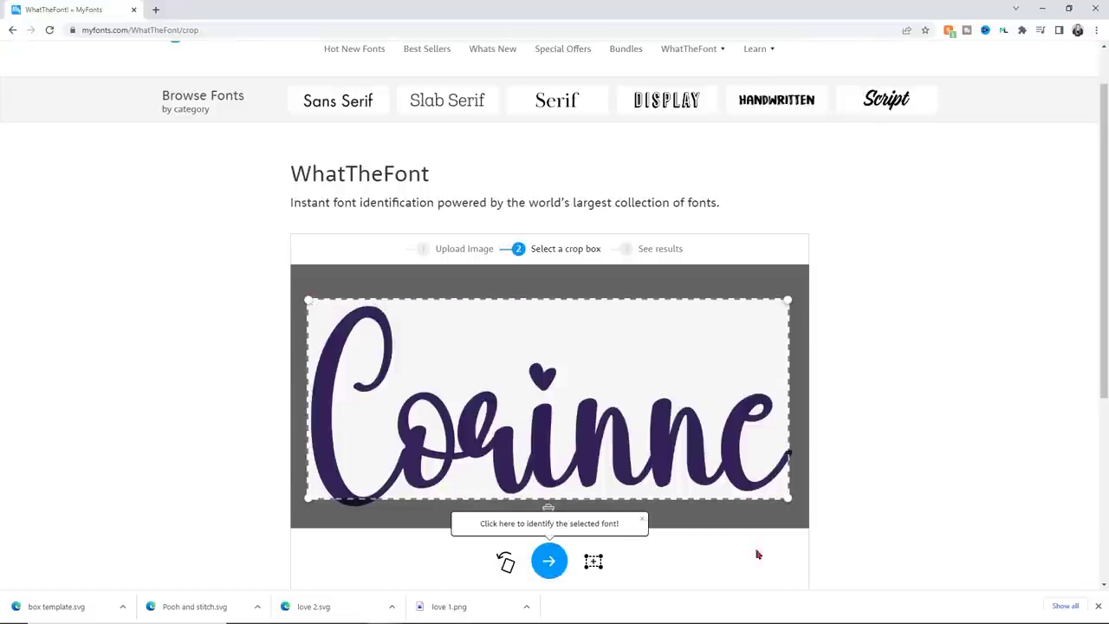
pyautogui.moveTo(787, 498); pyautogui.dragTo(795, 513)
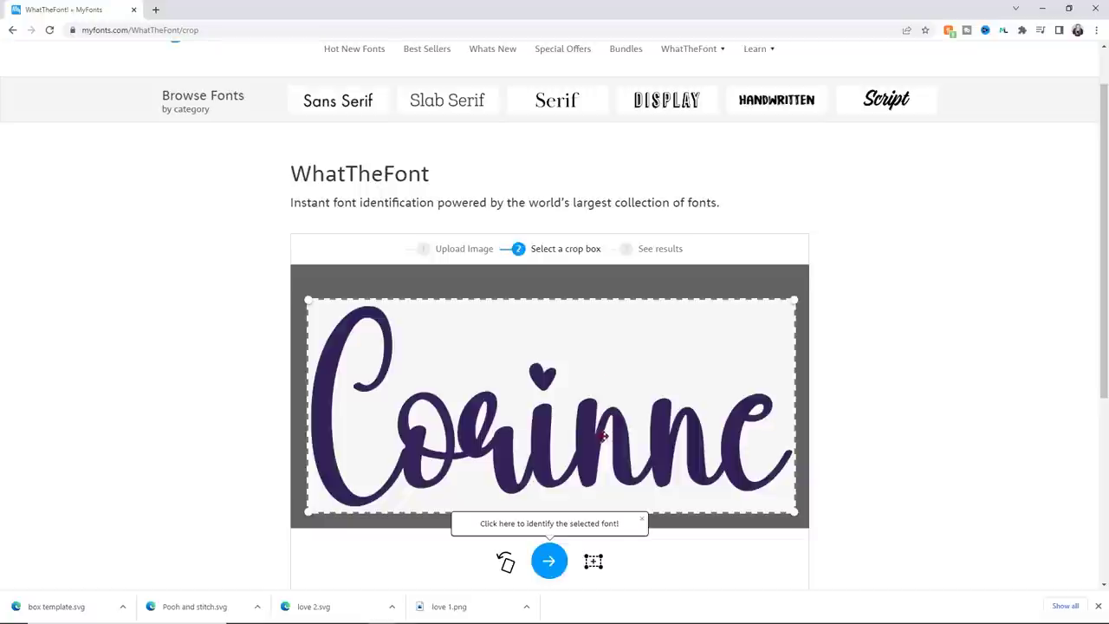
pyautogui.click(557, 564)
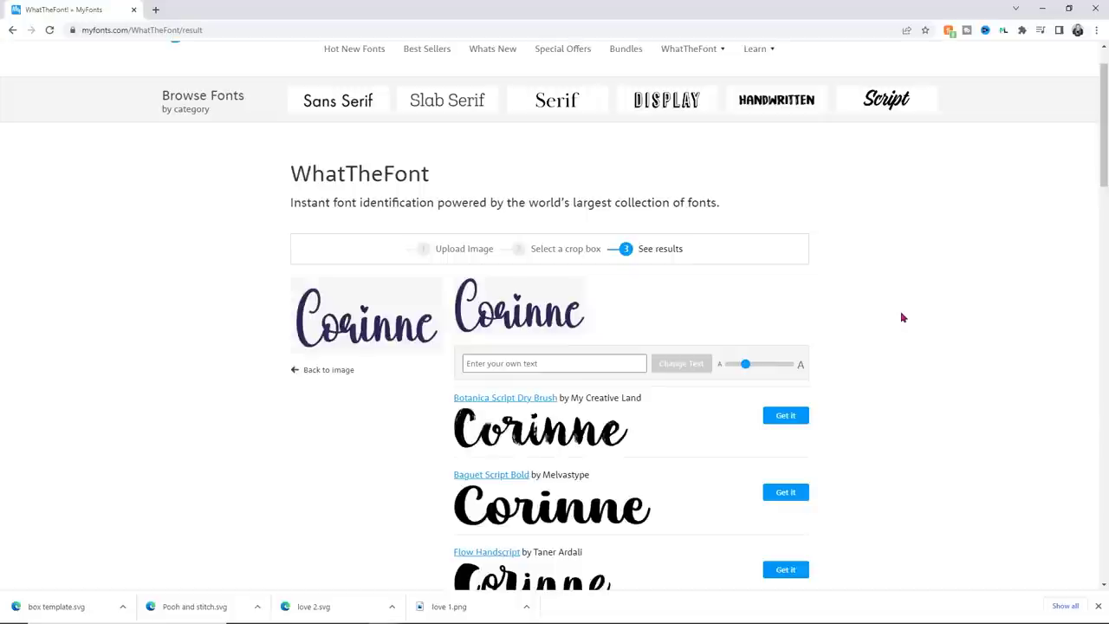
# Examine the list of suggested matching fonts and compare them with the uploaded lettering.
pyautogui.scroll(-2, 894, 316)
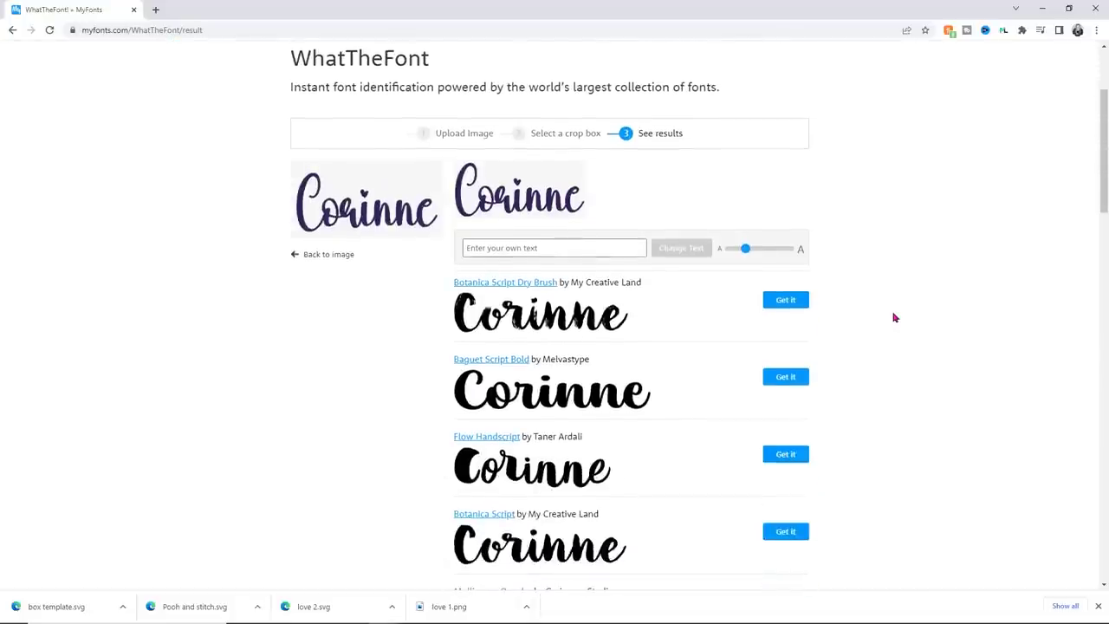
pyautogui.scroll(-2, 820, 369)
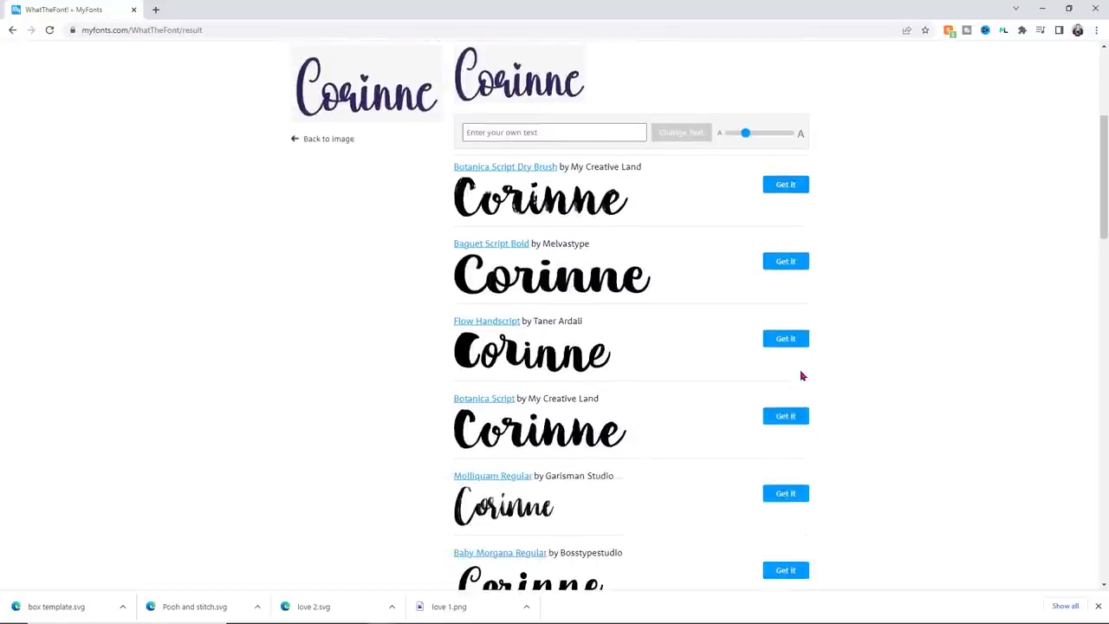
pyautogui.scroll(-3, 734, 393)
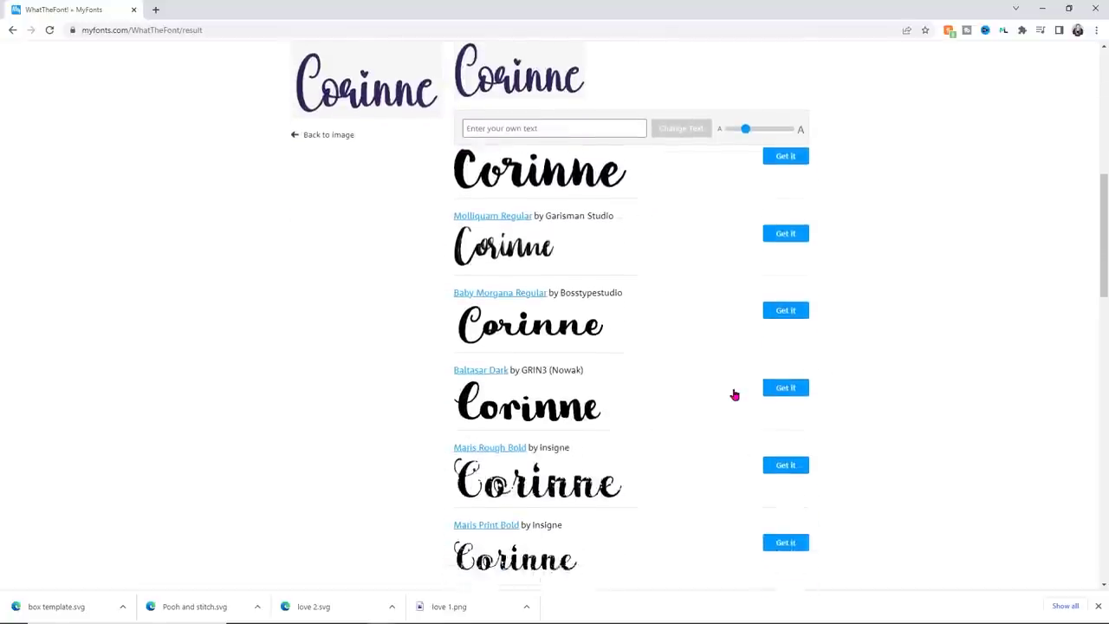
pyautogui.scroll(-2, 734, 395)
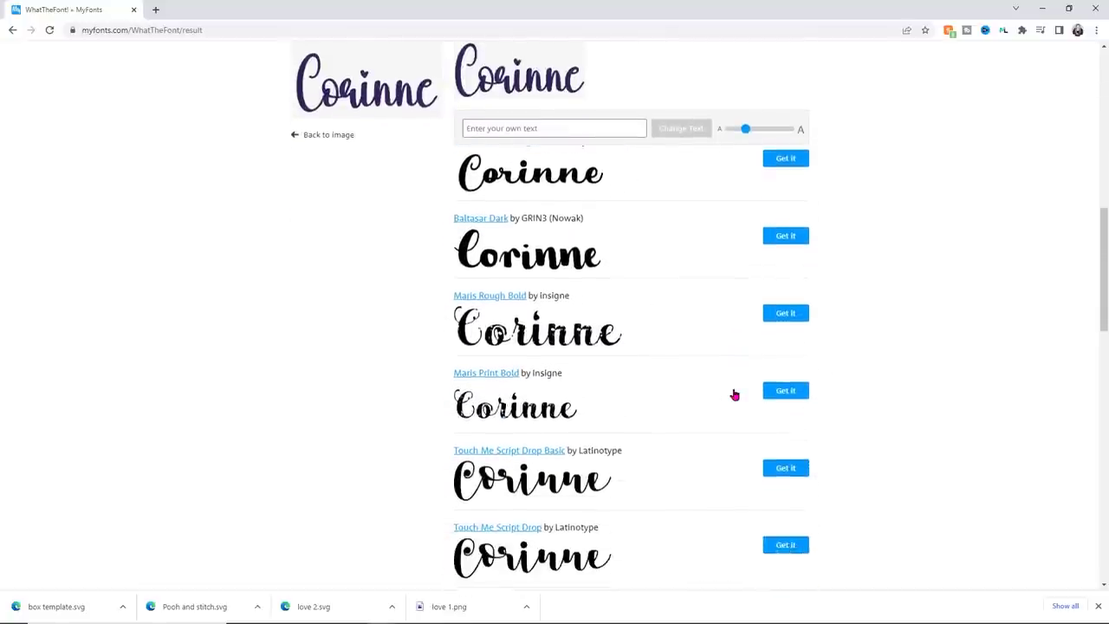
pyautogui.scroll(-2, 734, 395)
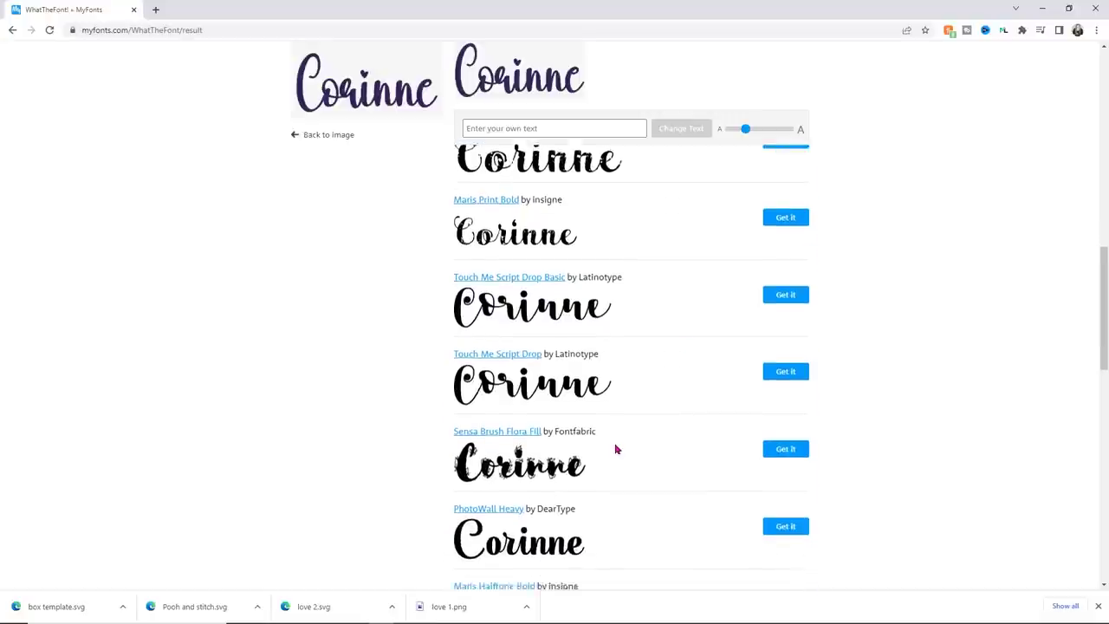
pyautogui.scroll(-1, 615, 449)
pyautogui.scroll(-1, 616, 448)
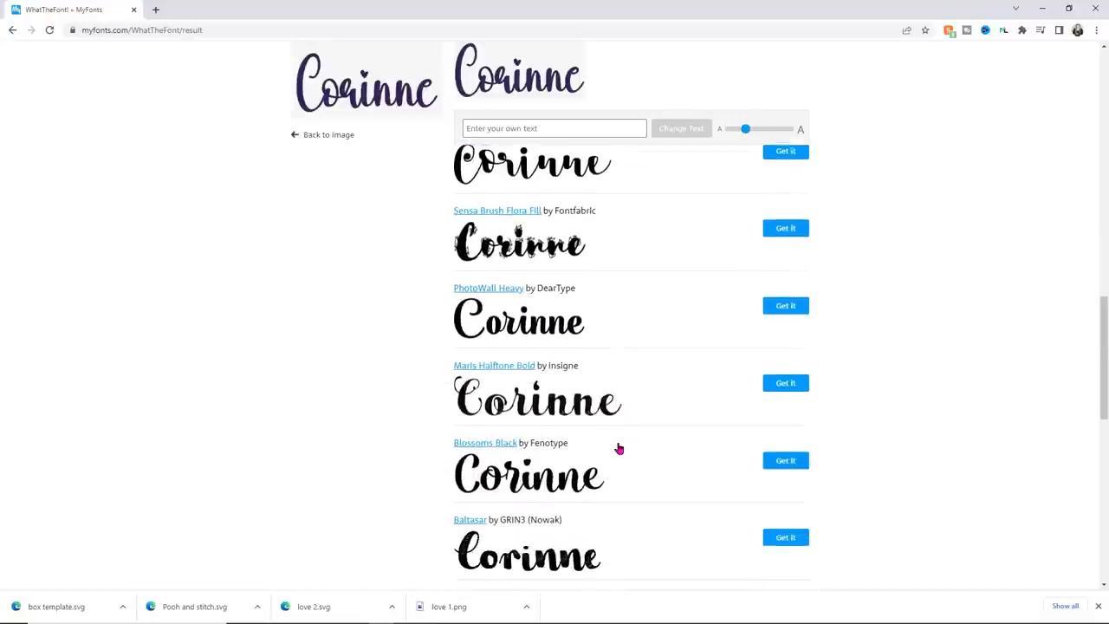
pyautogui.scroll(-2, 596, 459)
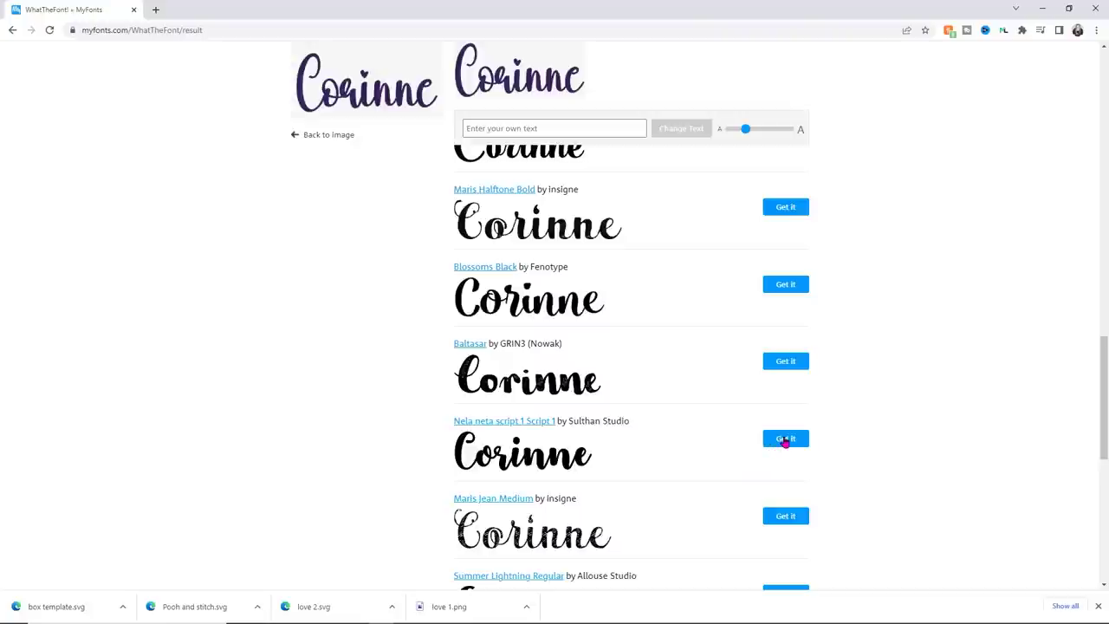
pyautogui.scroll(-1, 656, 450)
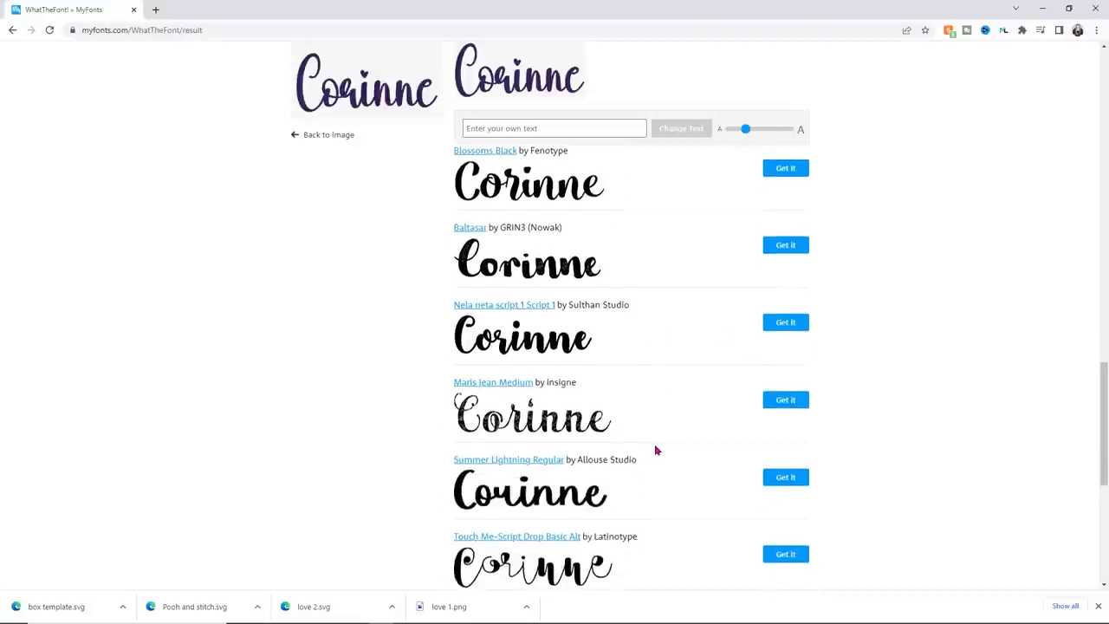
pyautogui.scroll(-1, 656, 450)
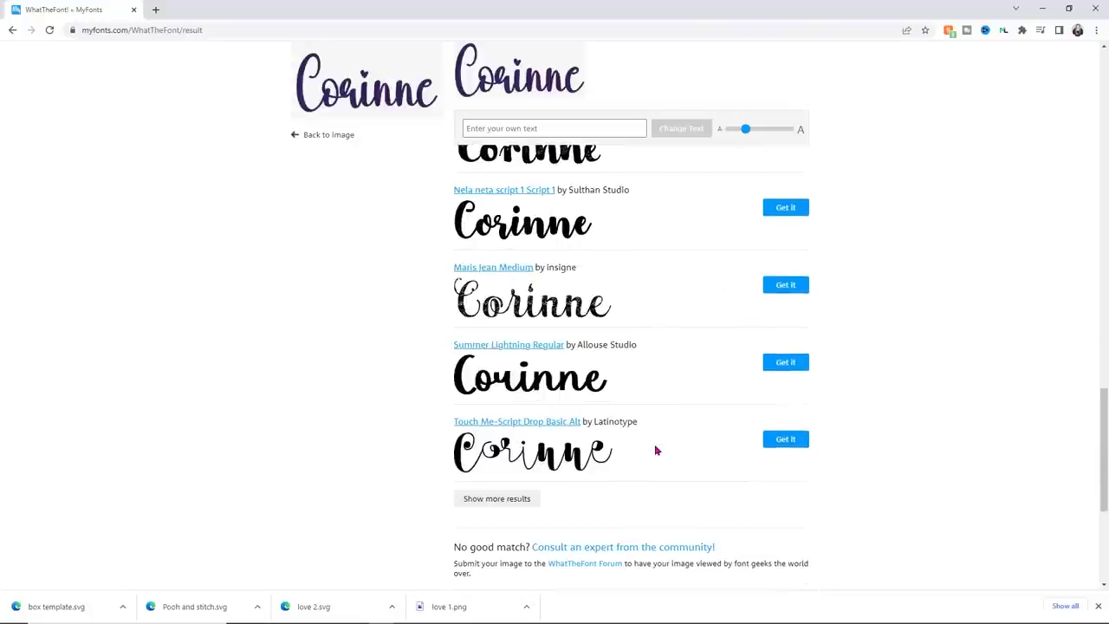
# Load more font matches and look through the additional suggestions and their prices.
pyautogui.click(498, 498)
pyautogui.scroll(-2, 642, 407)
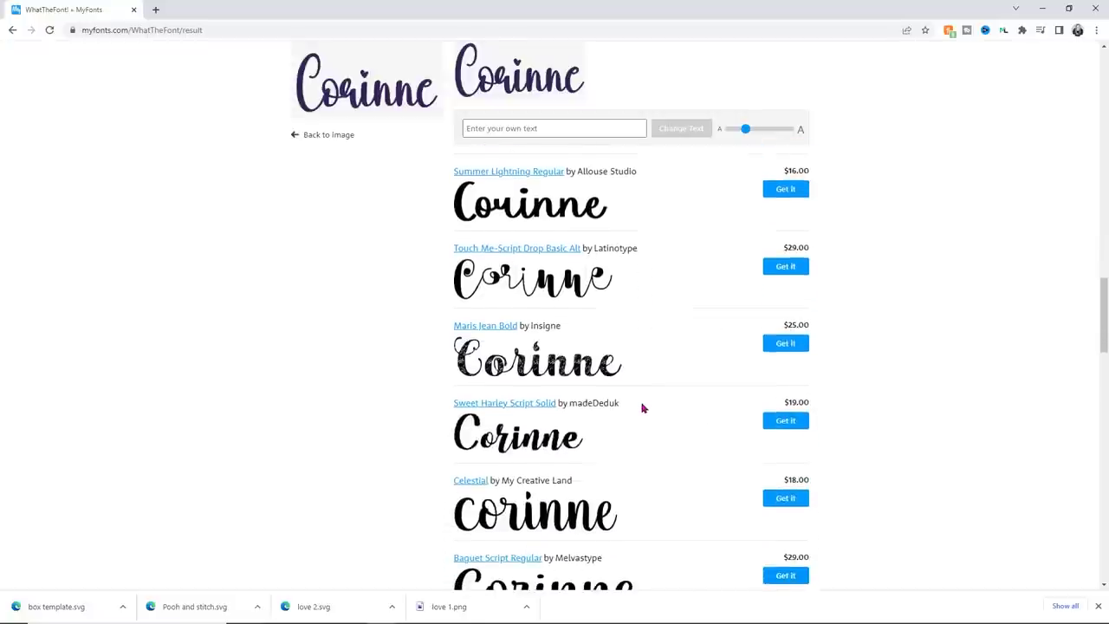
pyautogui.scroll(-4, 642, 408)
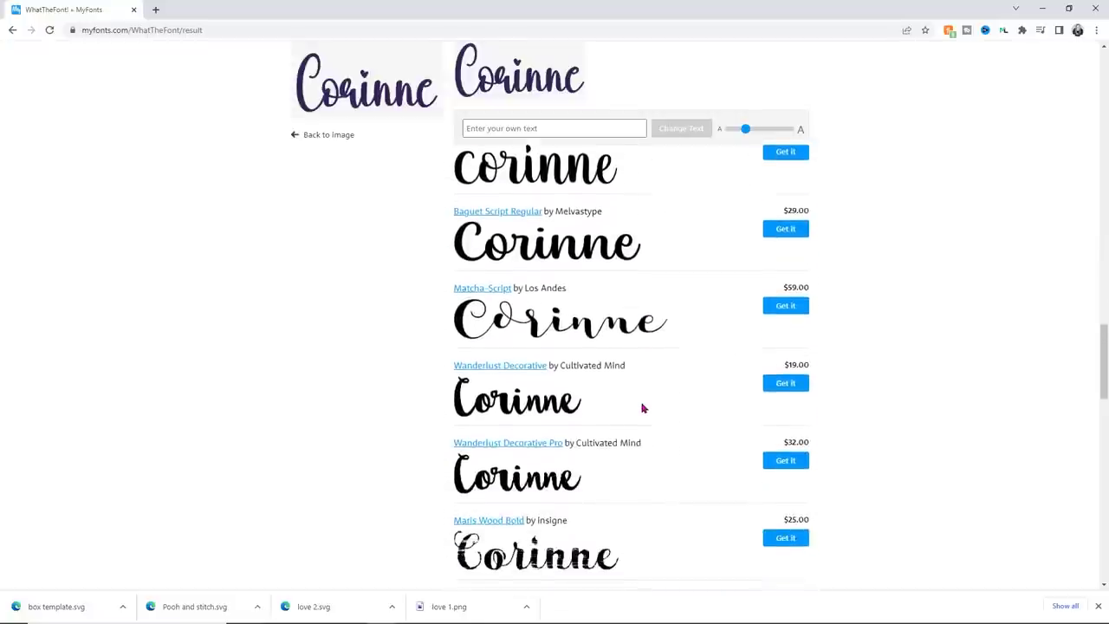
pyautogui.scroll(-3, 642, 407)
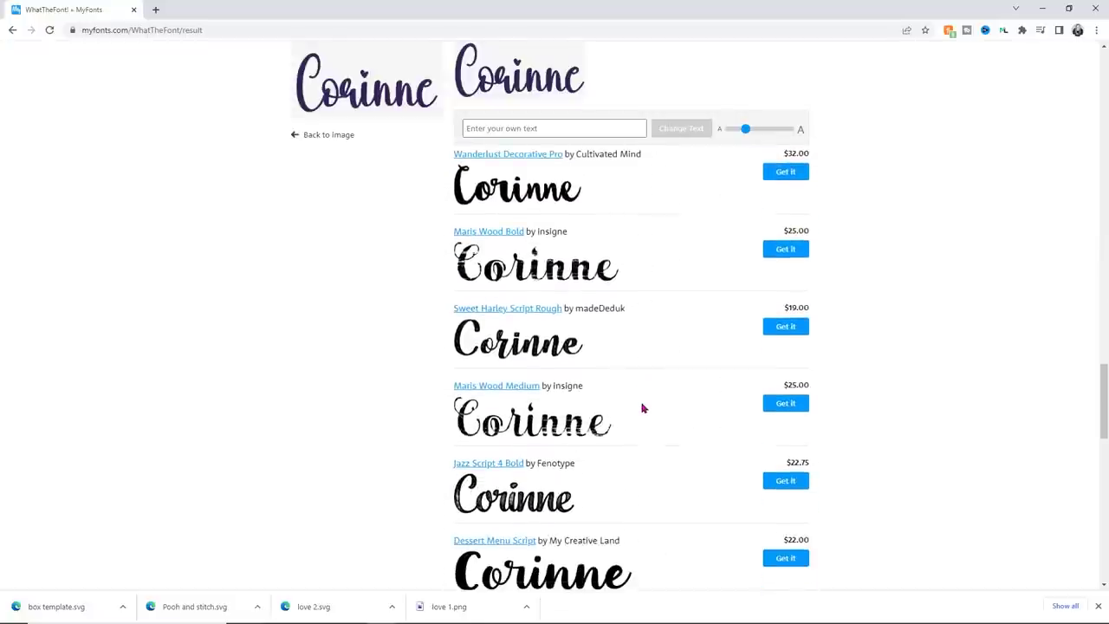
pyautogui.scroll(-4, 642, 407)
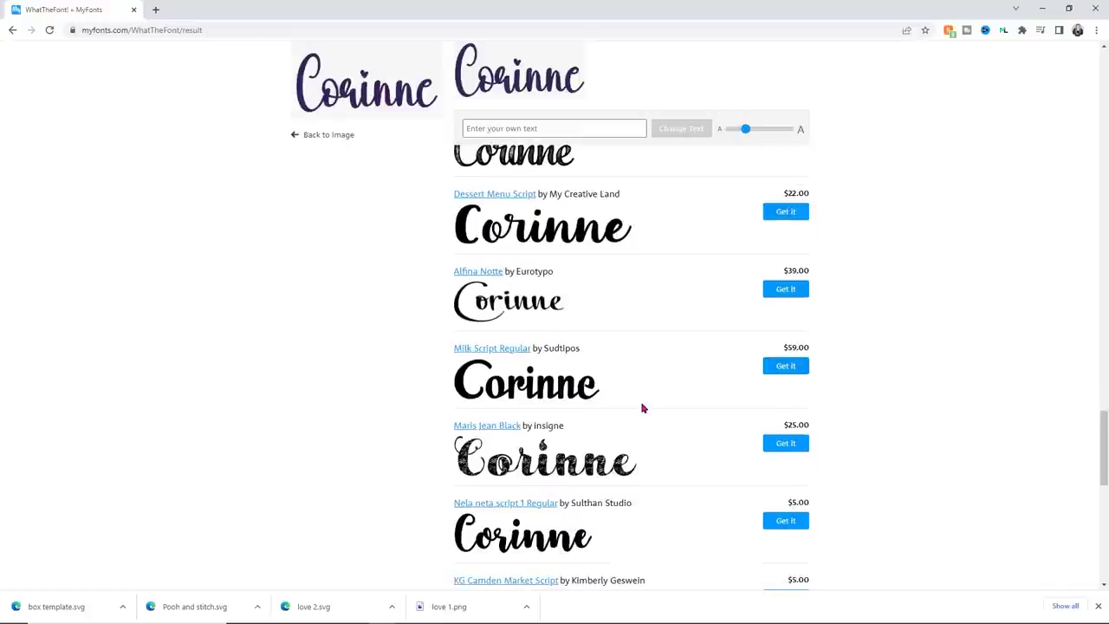
# Look through the remaining suggested font matches and their prices, then return toward the start of the results.
pyautogui.scroll(-1, 641, 407)
pyautogui.scroll(-1, 642, 407)
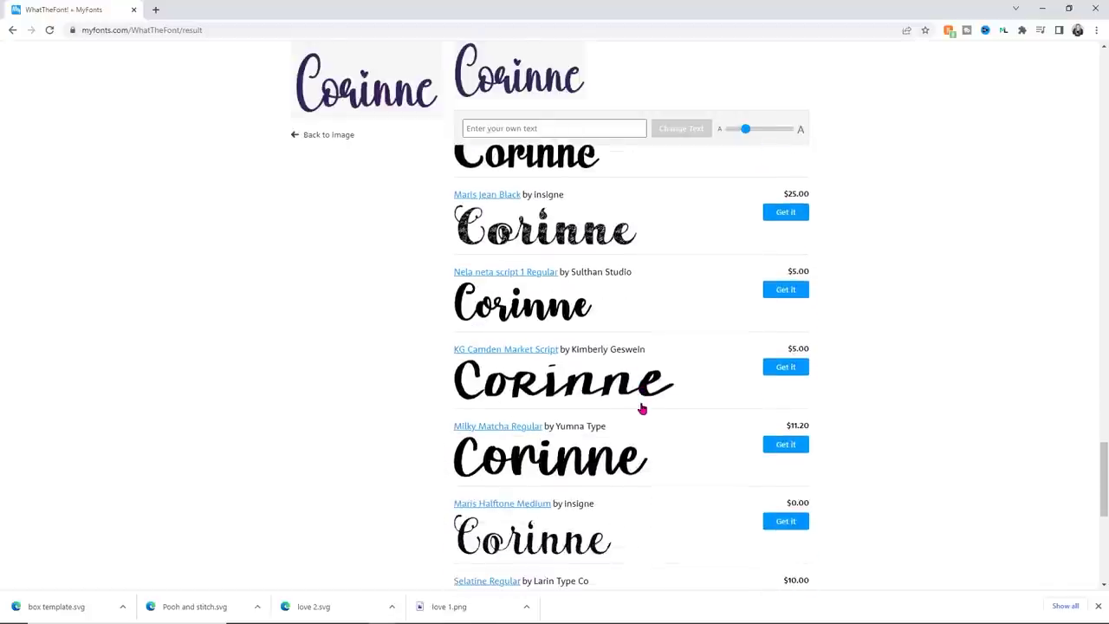
pyautogui.scroll(-1, 642, 408)
pyautogui.scroll(-1, 641, 407)
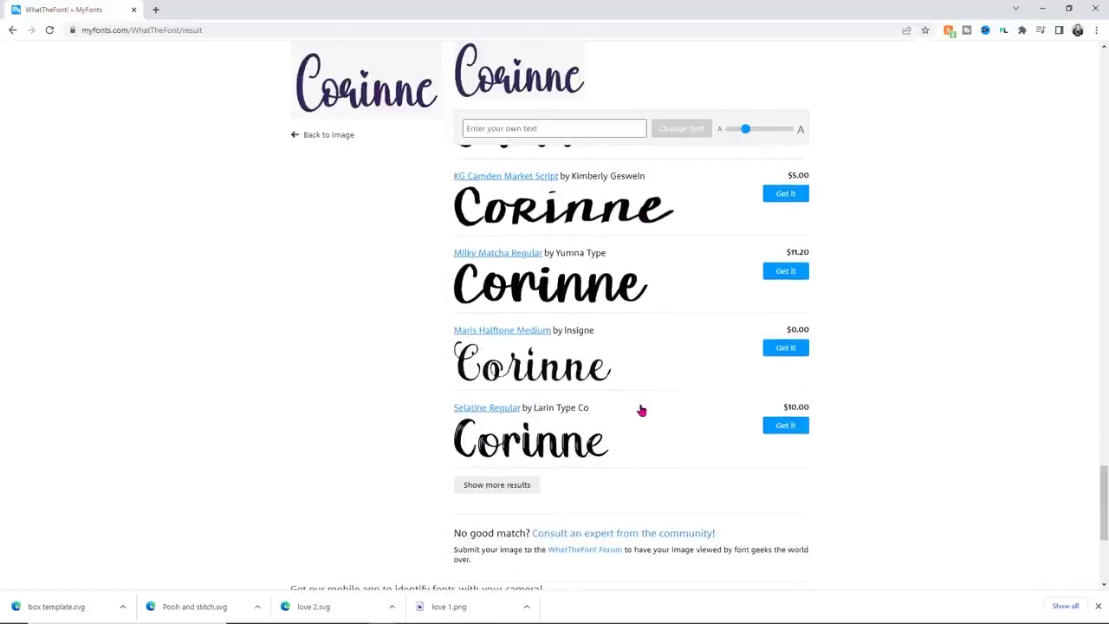
pyautogui.scroll(8, 644, 400)
pyautogui.scroll(10, 645, 399)
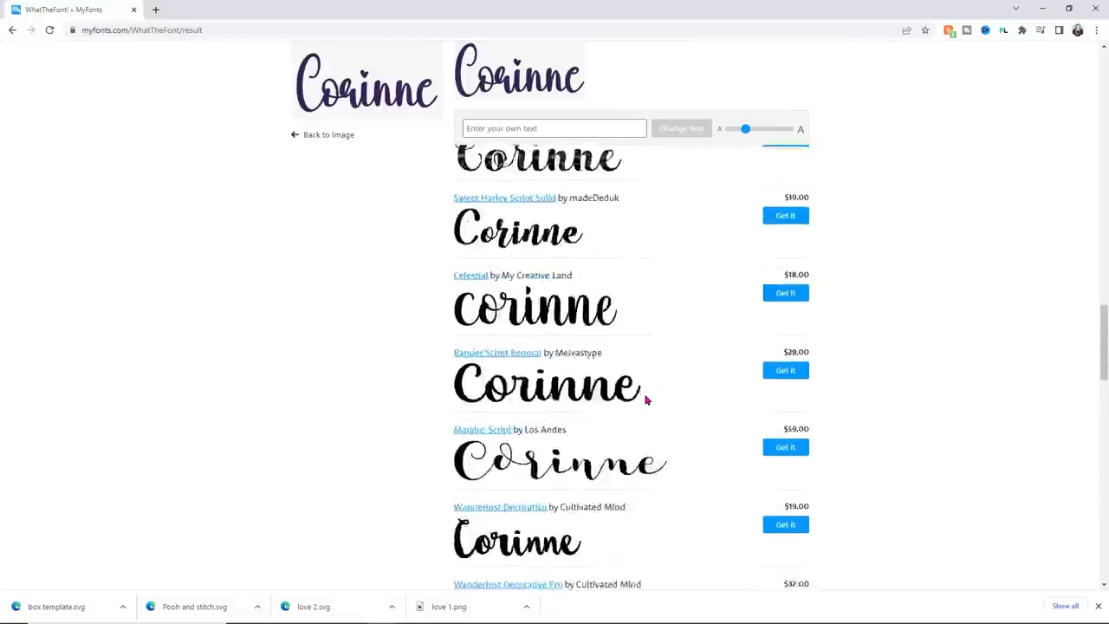
pyautogui.scroll(10, 646, 400)
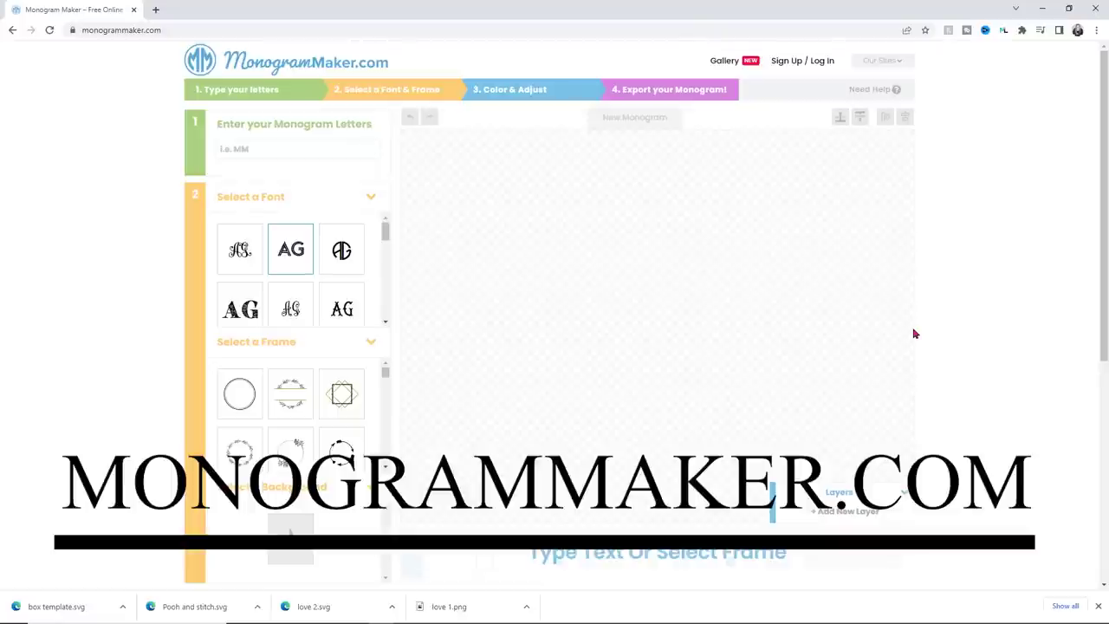
# Enter CBY as the monogram letters in Monogram Maker.
pyautogui.click(261, 147)
pyautogui.write('cyb')
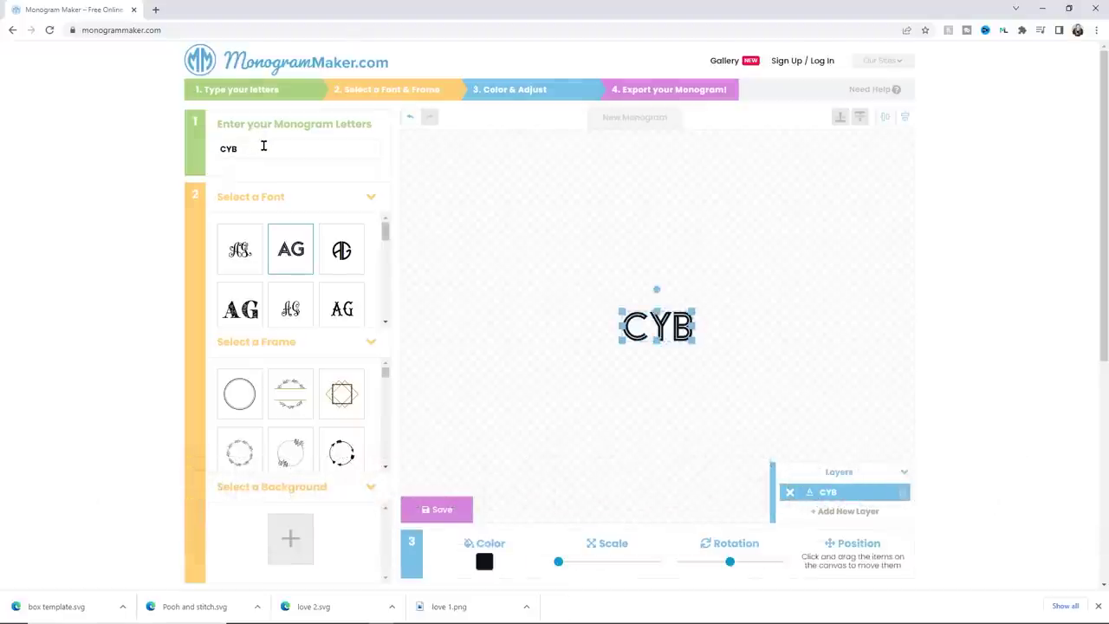
pyautogui.press('BackSpace')
pyautogui.press('BackSpace')
pyautogui.write('by')
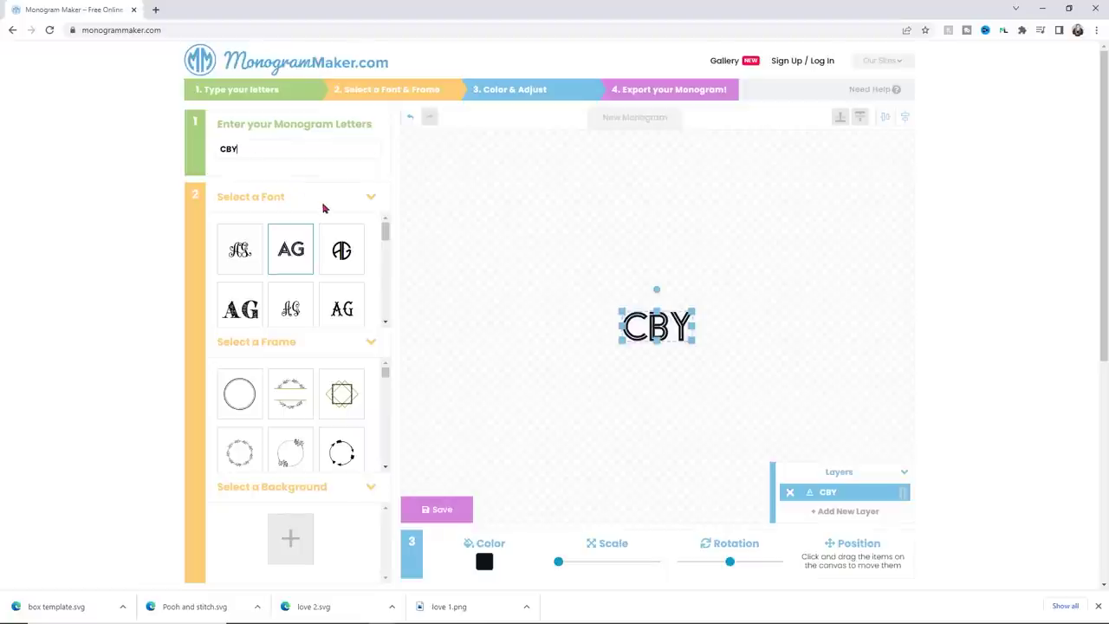
# Try the monogram in the split floral, heart-shaped, thin script, leafy wreath and ornate script fonts.
pyautogui.moveTo(391, 234); pyautogui.dragTo(386, 252)
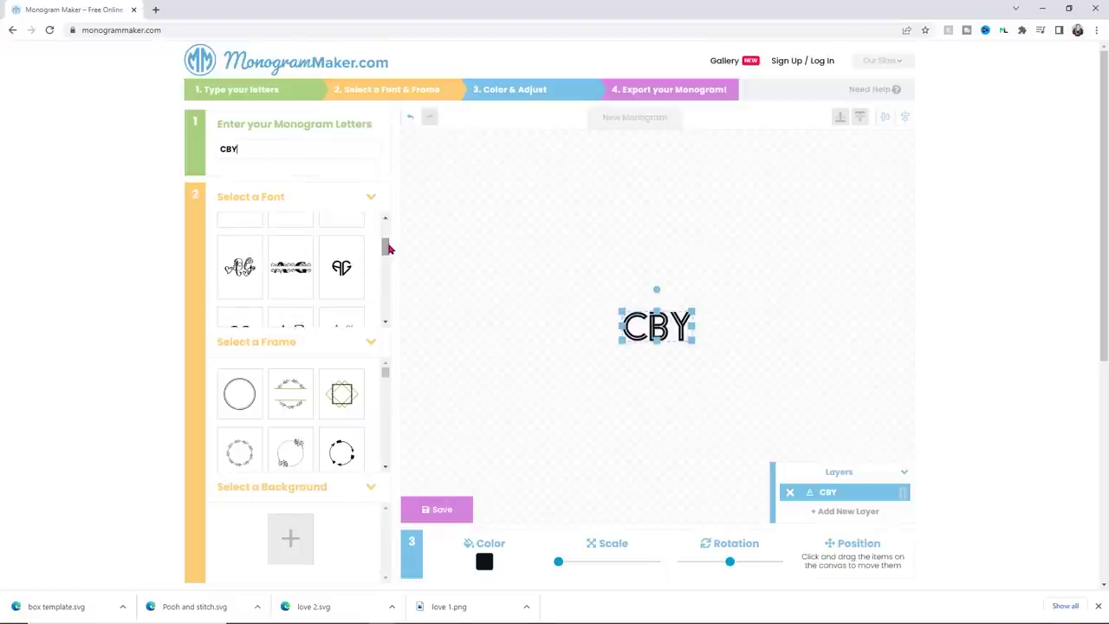
pyautogui.click(290, 281)
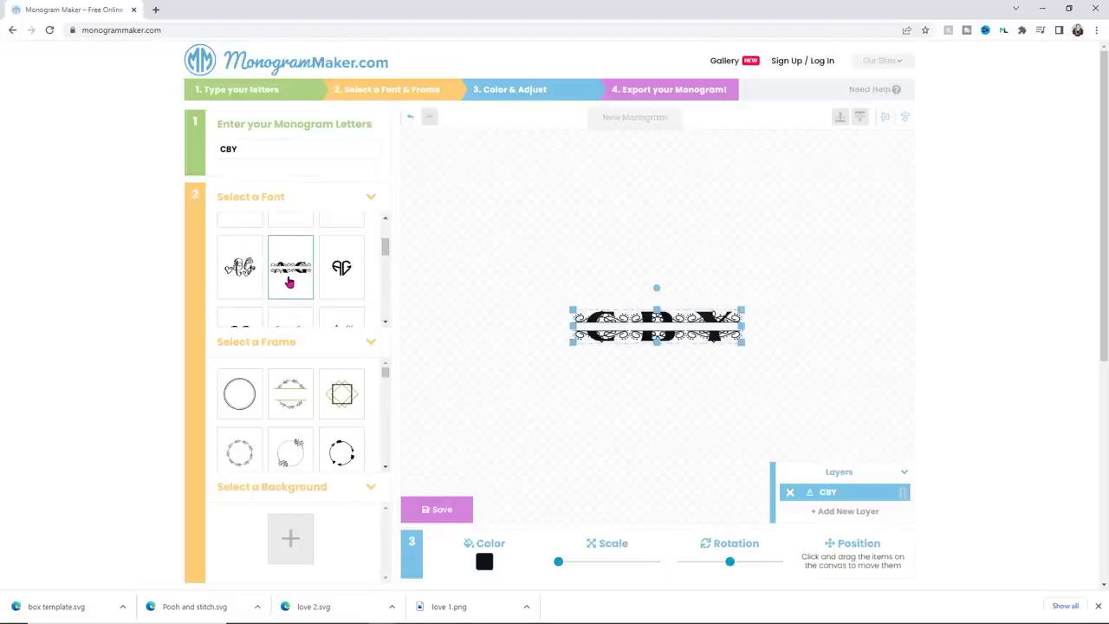
pyautogui.click(336, 270)
pyautogui.scroll(-1, 343, 301)
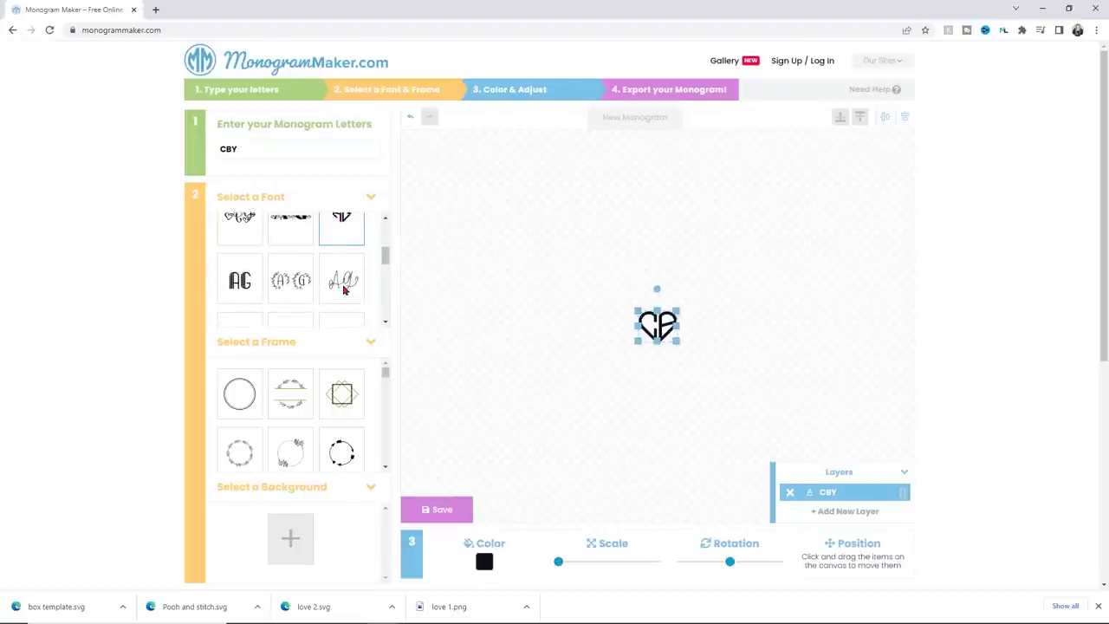
pyautogui.click(344, 285)
pyautogui.click(291, 276)
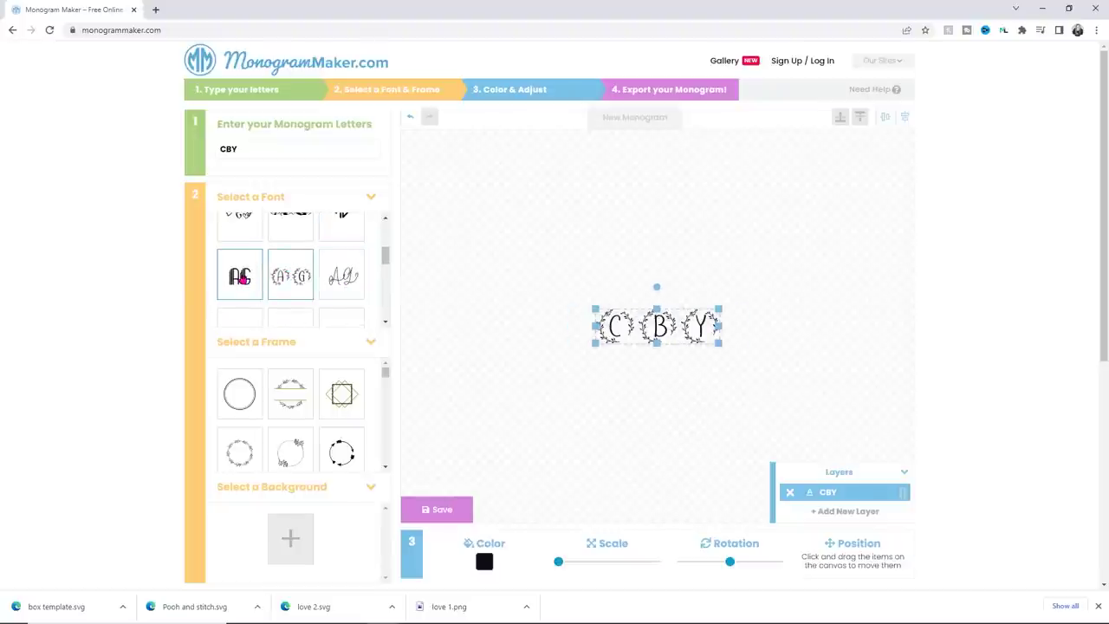
pyautogui.click(261, 279)
pyautogui.scroll(-1, 261, 279)
pyautogui.click(271, 283)
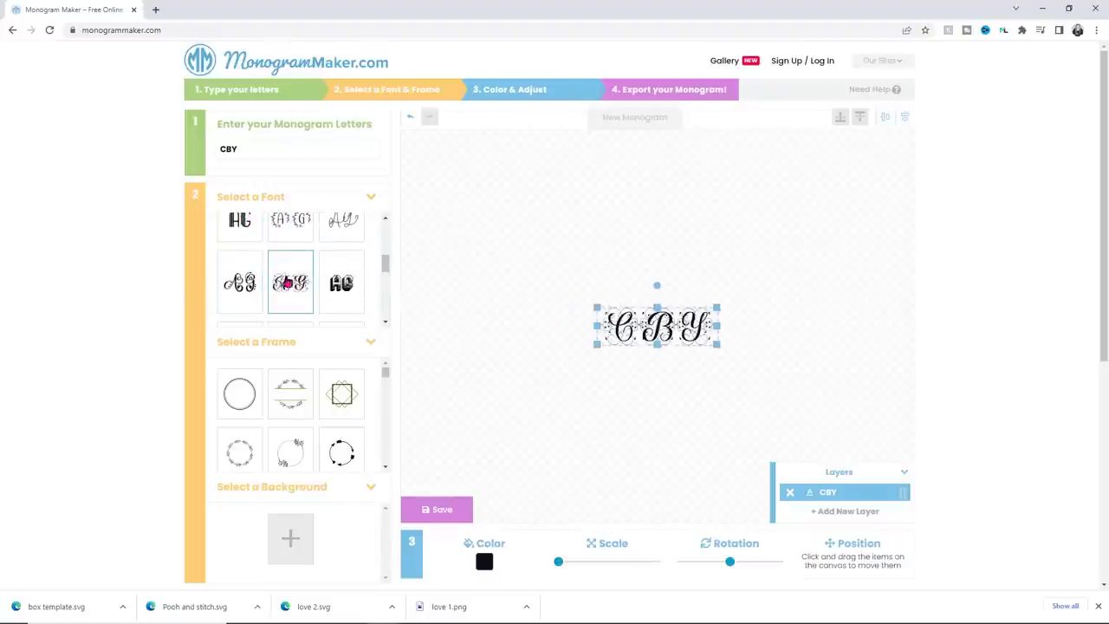
# Try the monogram in the tall interlocking block font, the small decorated serif font and the floral-stem letter font.
pyautogui.scroll(-2, 282, 280)
pyautogui.click(292, 247)
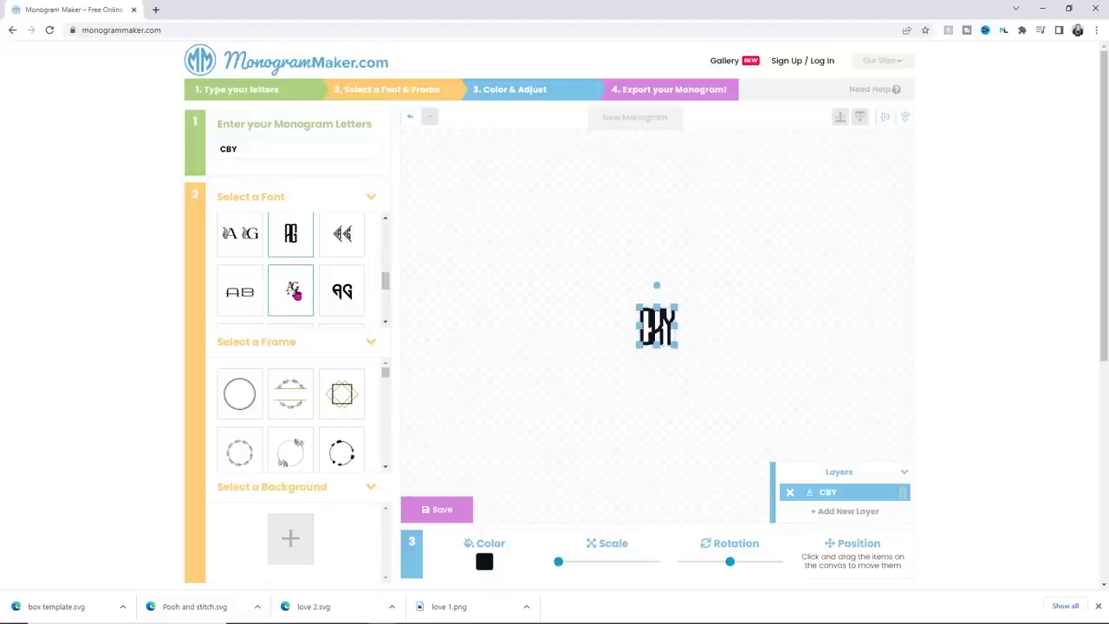
pyautogui.click(291, 292)
pyautogui.scroll(-1, 315, 277)
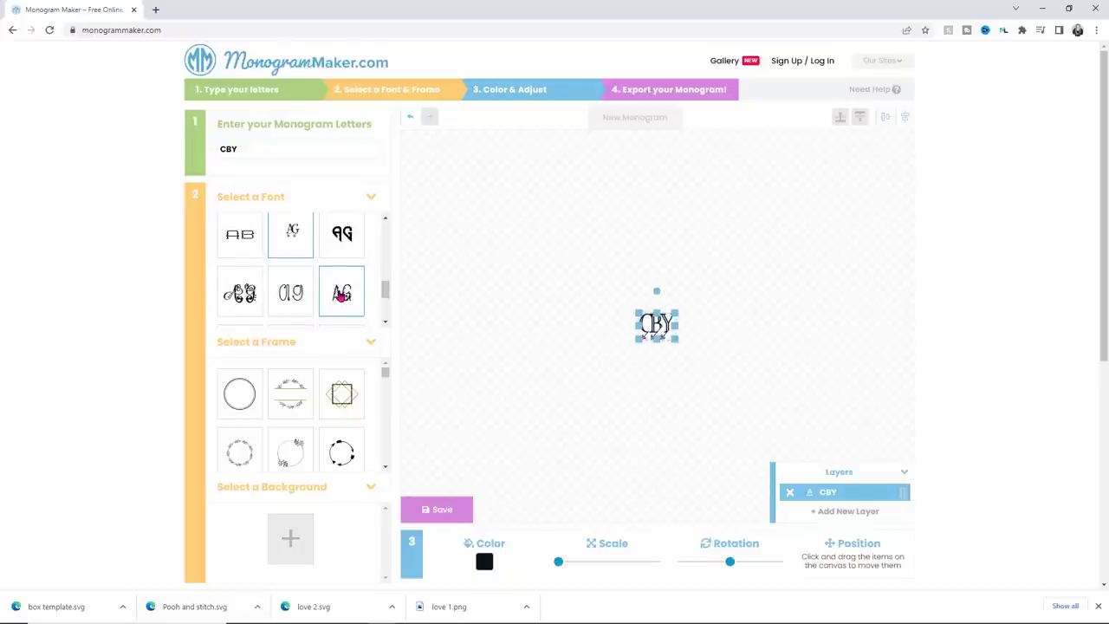
pyautogui.click(340, 290)
pyautogui.scroll(-1, 340, 292)
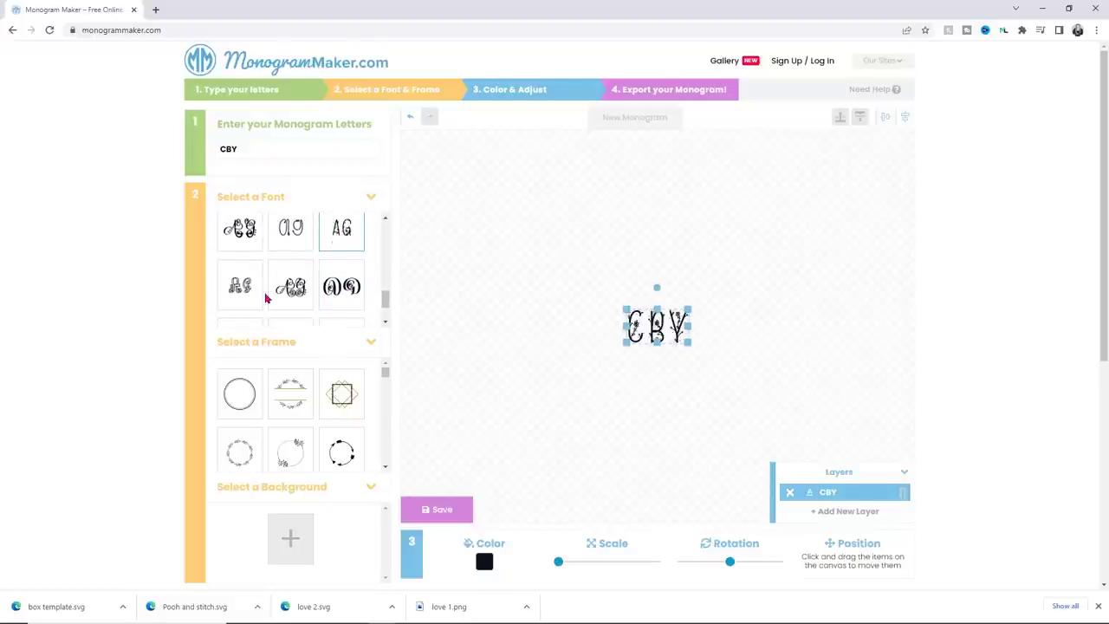
# Browse the remaining monogram fonts and set the letters in the double-line sans-serif font near the start of the font choices.
pyautogui.scroll(-1, 277, 293)
pyautogui.scroll(-2, 280, 289)
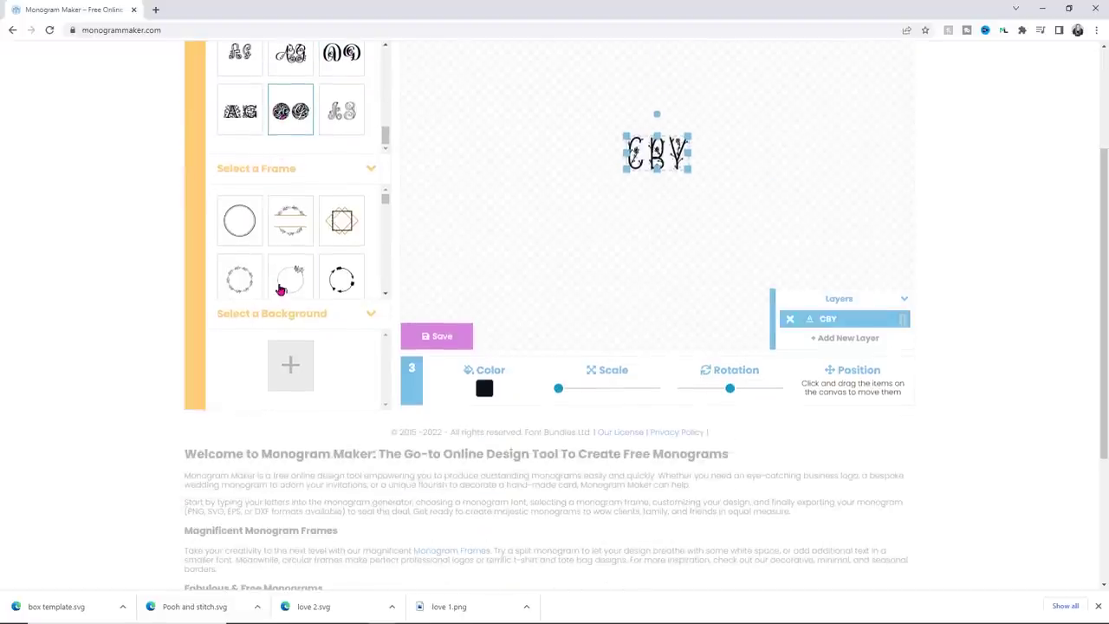
pyautogui.scroll(3, 378, 205)
pyautogui.scroll(2, 378, 205)
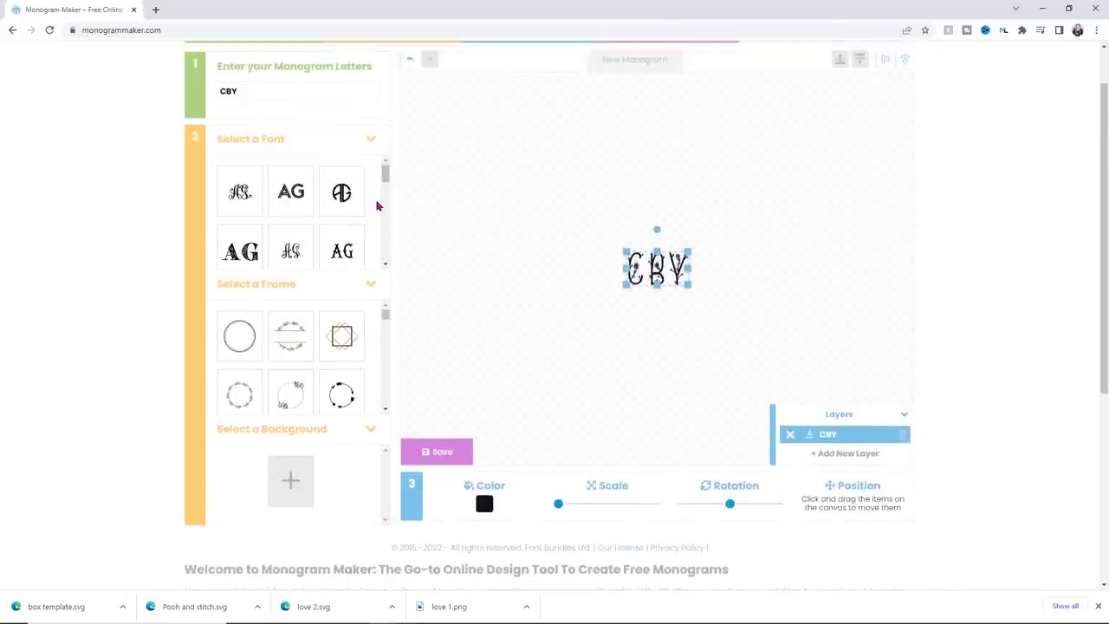
pyautogui.click(284, 198)
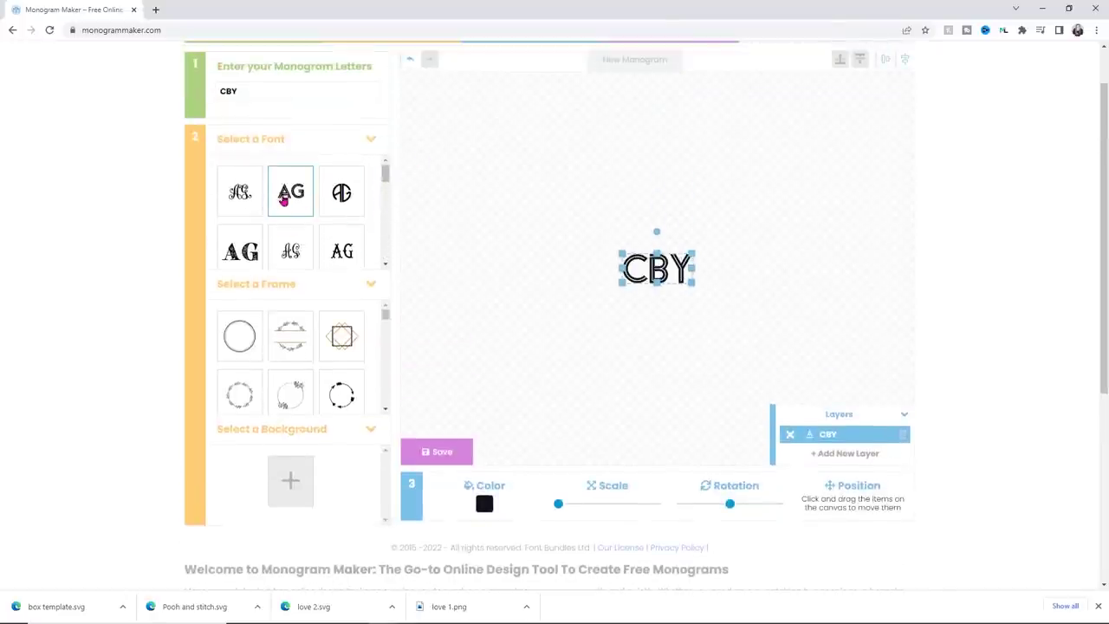
# Try the gold circle frame with leafy branches around the monogram letters.
pyautogui.scroll(-1, 304, 312)
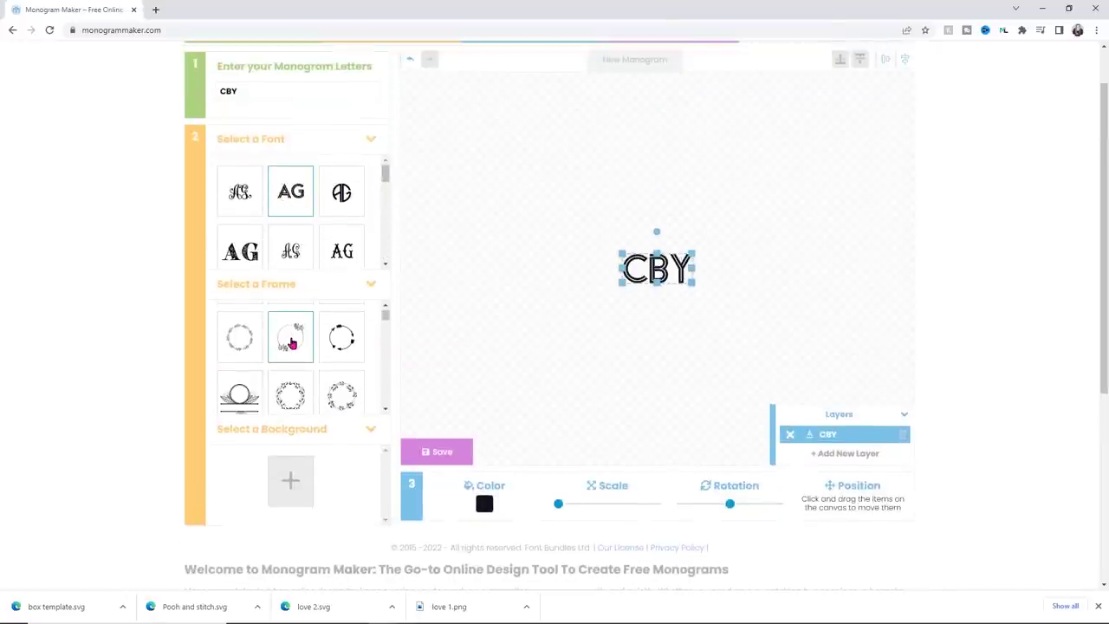
pyautogui.click(286, 339)
pyautogui.scroll(-1, 309, 334)
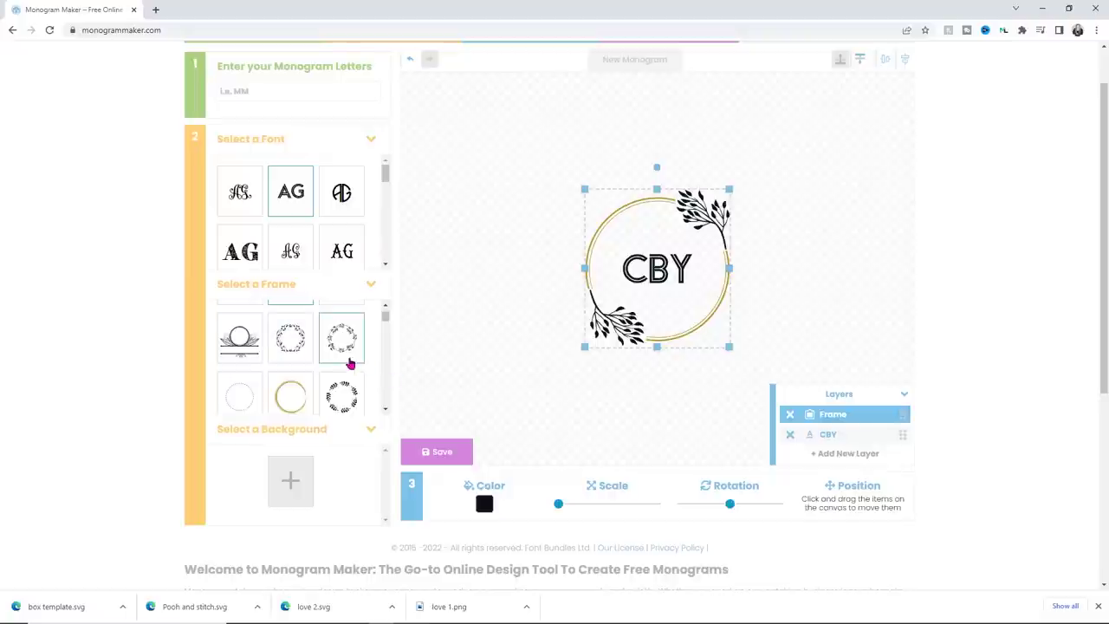
# Try the paw print frame, moving and enlarging it so its round opening surrounds the letters.
pyautogui.scroll(-3, 349, 363)
pyautogui.scroll(-4, 351, 362)
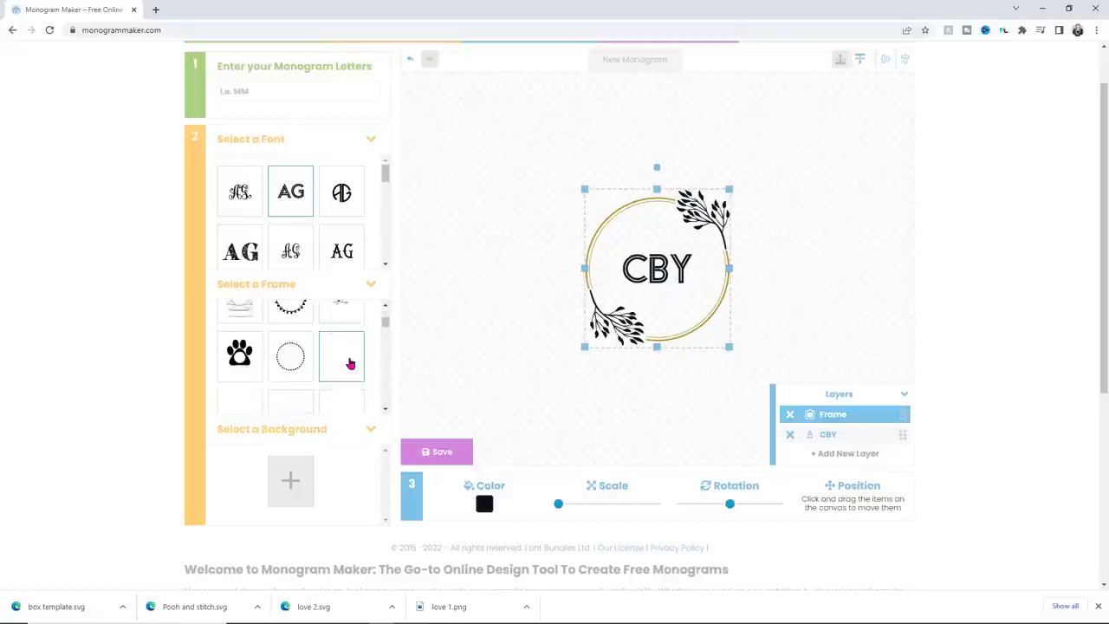
pyautogui.click(256, 354)
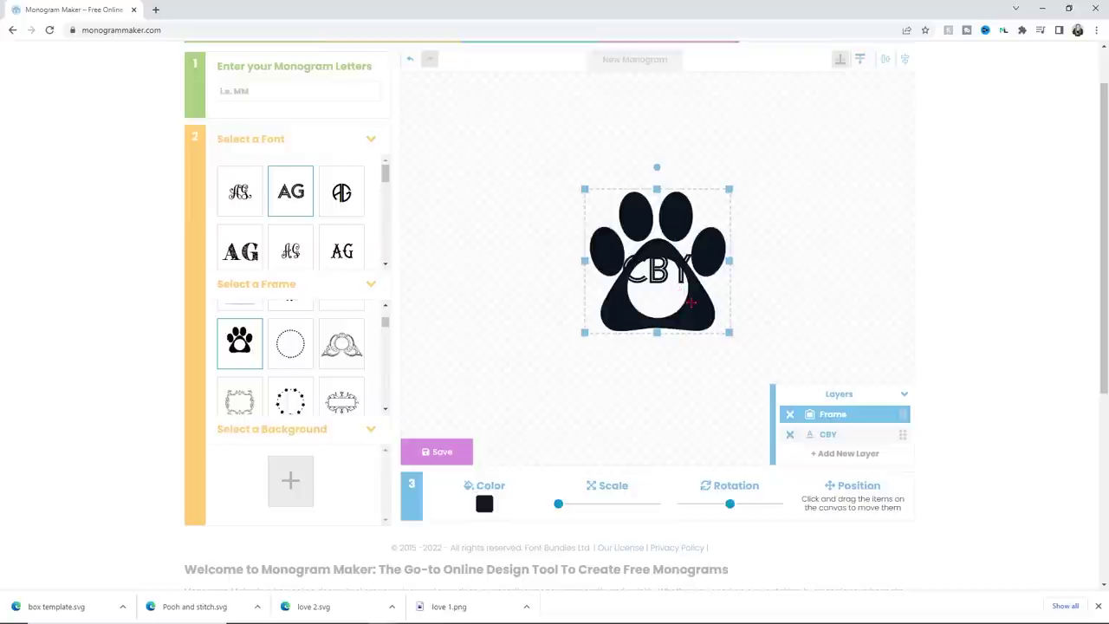
pyautogui.click(688, 282)
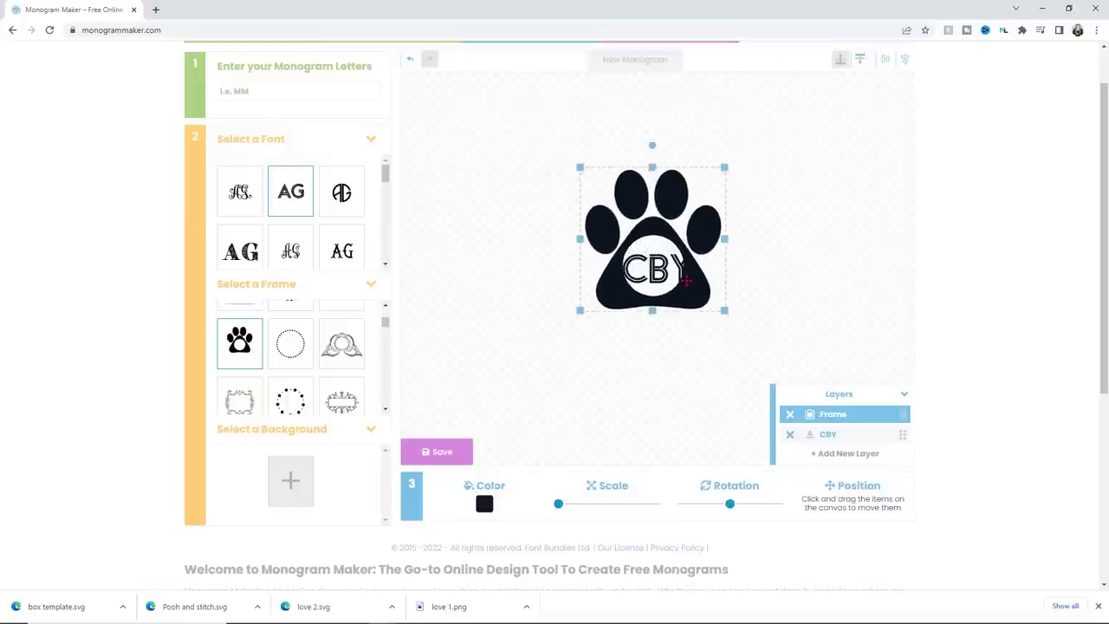
pyautogui.moveTo(722, 307)
pyautogui.mouseDown()
pyautogui.moveTo(752, 339)
pyautogui.moveTo(732, 313)
pyautogui.mouseUp()
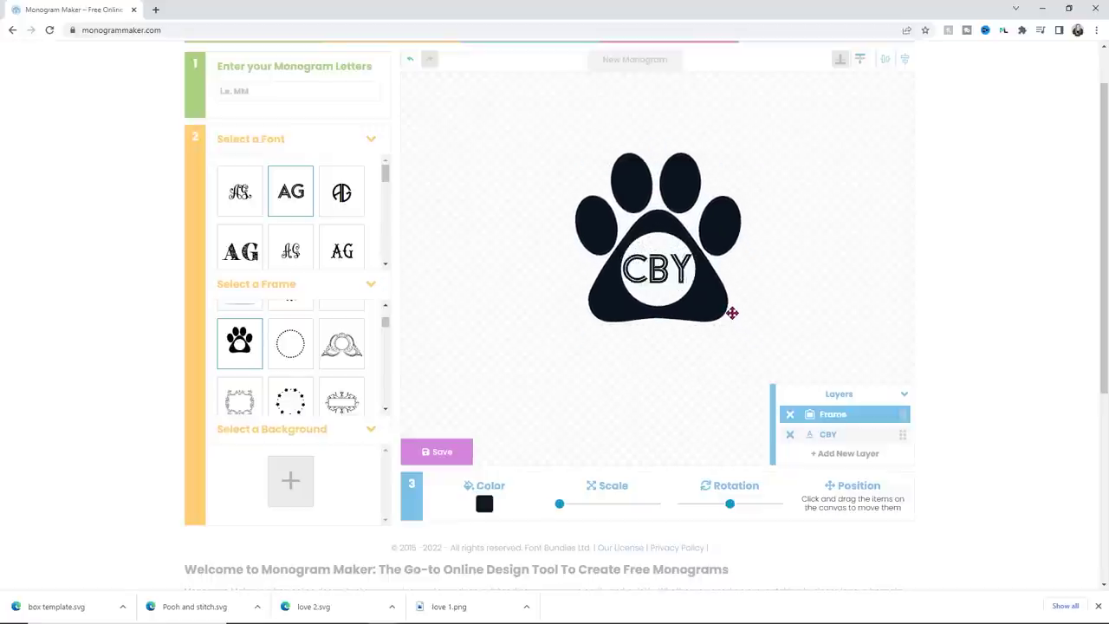
# Replace the frame with the ornate scrollwork frame that has an oval centre, and browse the other frame designs.
pyautogui.click(337, 323)
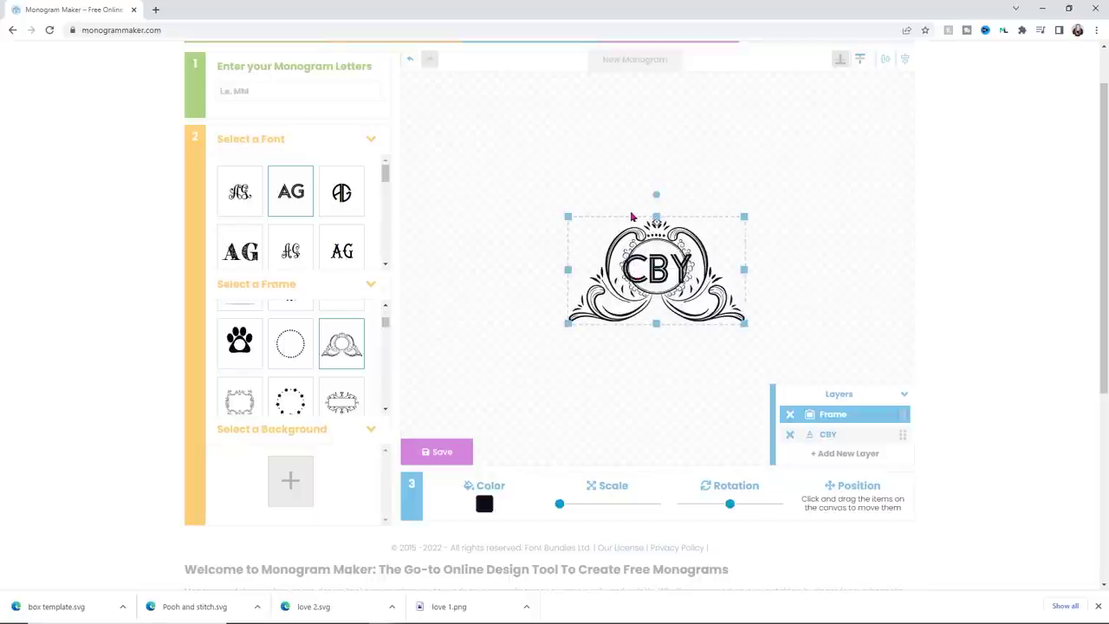
pyautogui.scroll(-1, 372, 315)
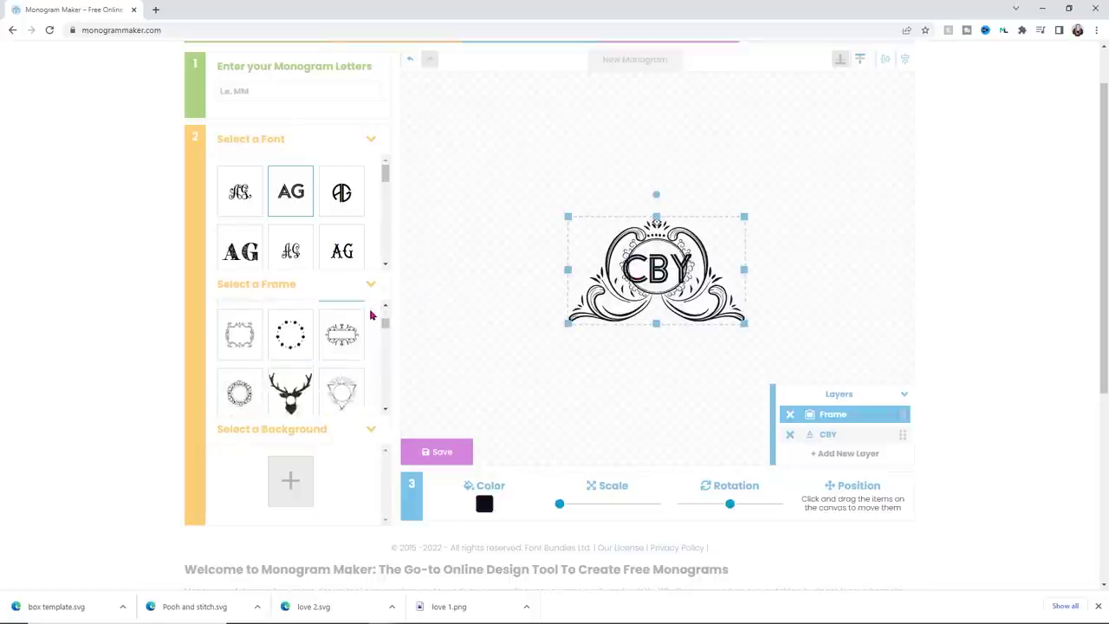
pyautogui.scroll(-3, 372, 316)
pyautogui.scroll(-2, 434, 426)
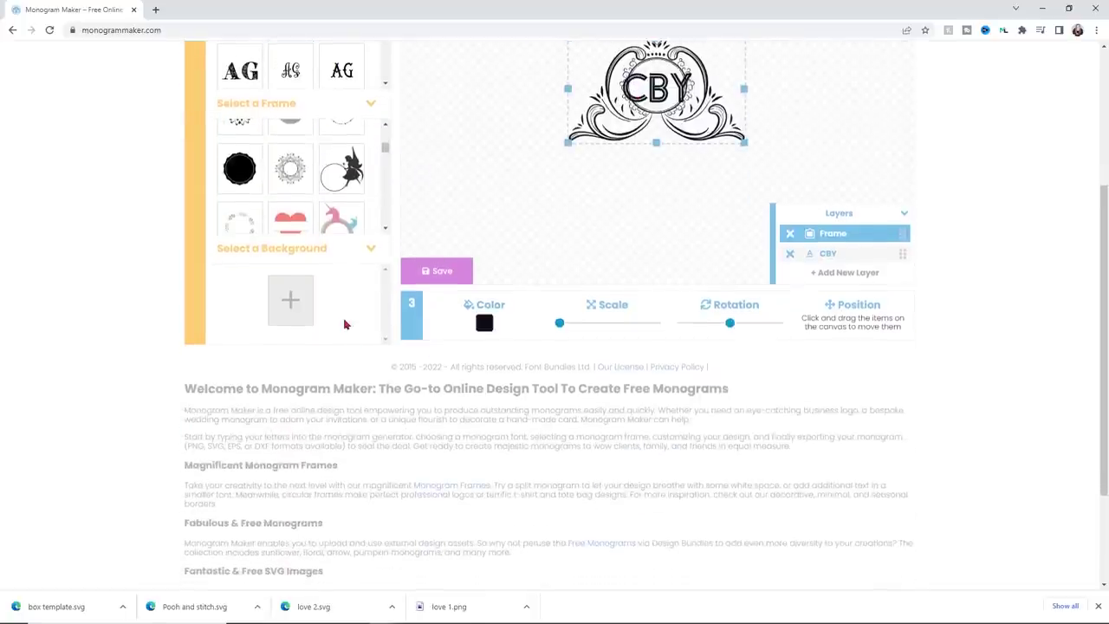
pyautogui.scroll(-1, 344, 324)
pyautogui.scroll(3, 511, 518)
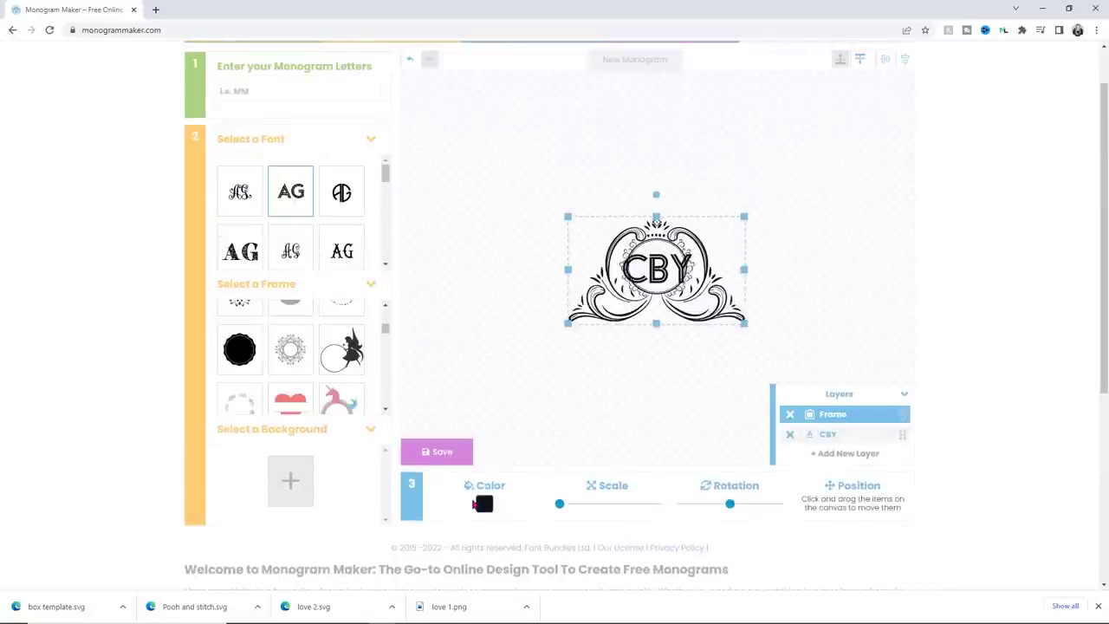
# Recolor the ornate frame blue, #106FCE.
pyautogui.click(478, 504)
pyautogui.click(620, 408)
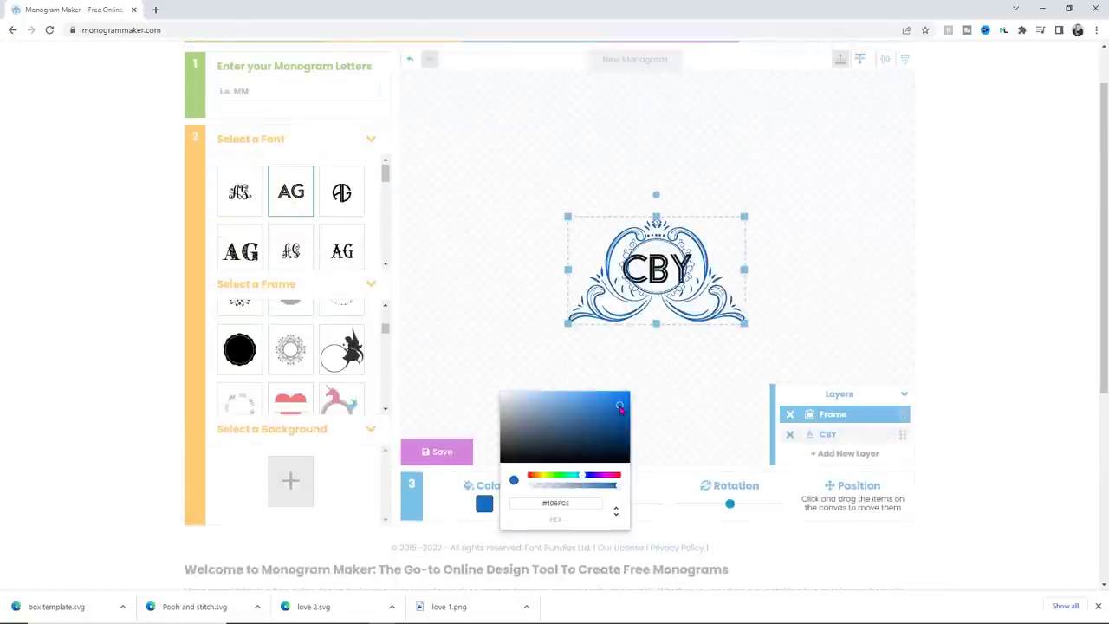
pyautogui.click(684, 382)
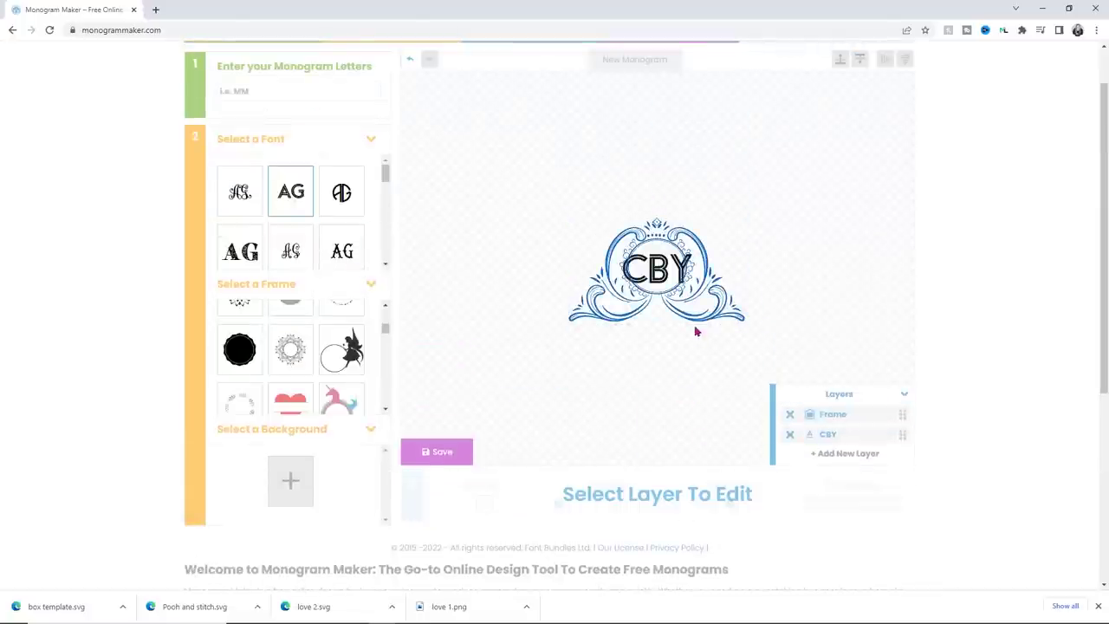
# Select the CBY text layer and recolor the letters bright green.
pyautogui.click(660, 253)
pyautogui.click(819, 434)
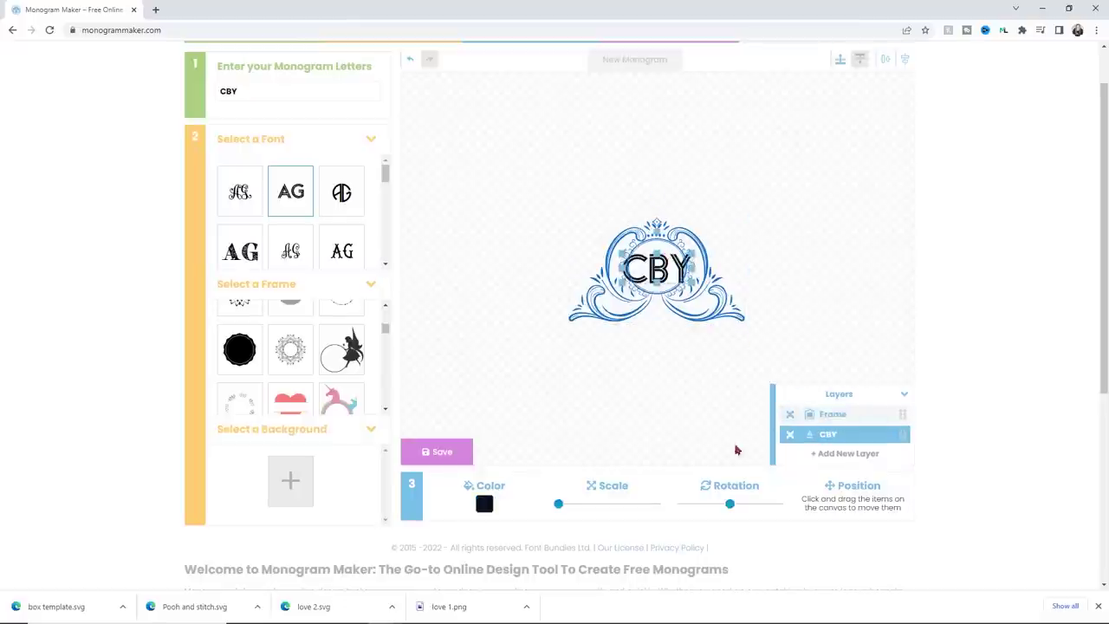
pyautogui.click(477, 502)
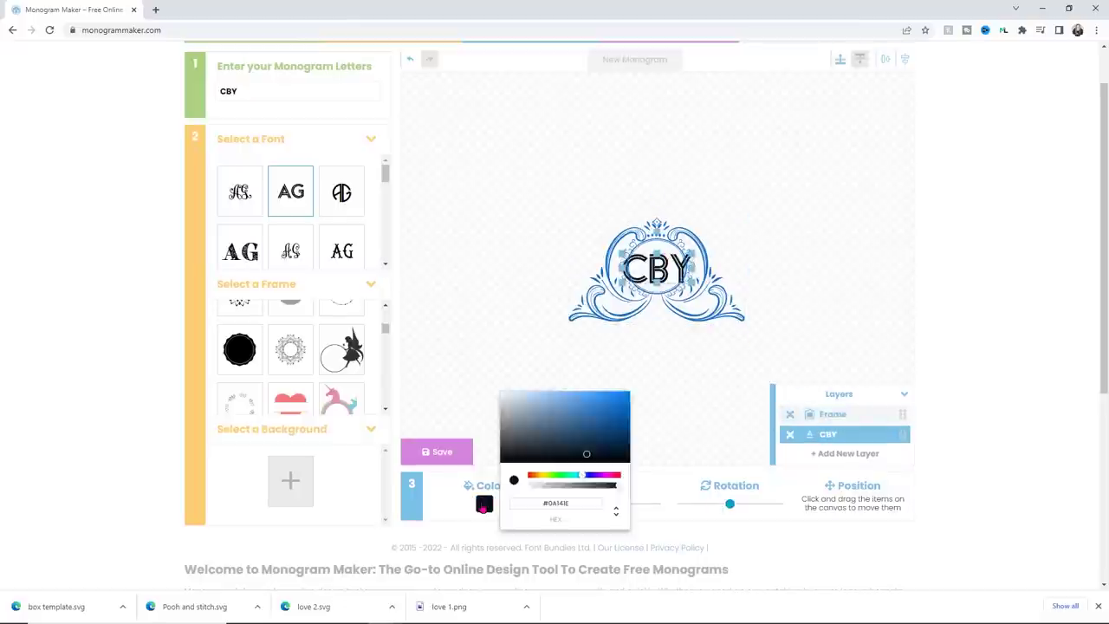
pyautogui.click(564, 475)
pyautogui.click(591, 401)
pyautogui.click(636, 371)
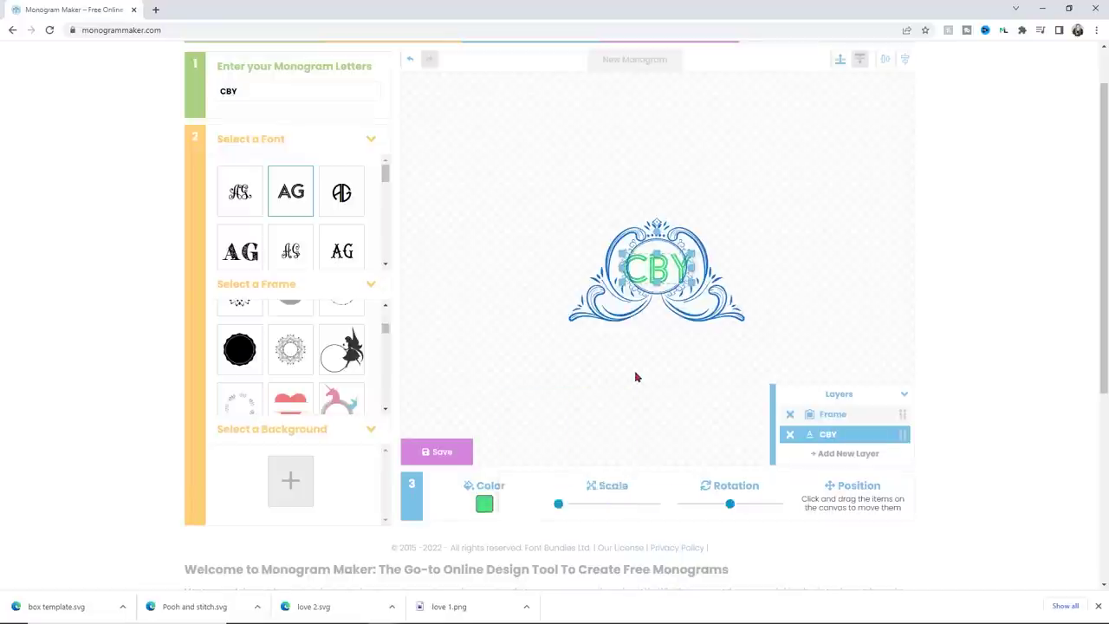
# Review the finished monogram and open its export options.
pyautogui.scroll(1, 643, 371)
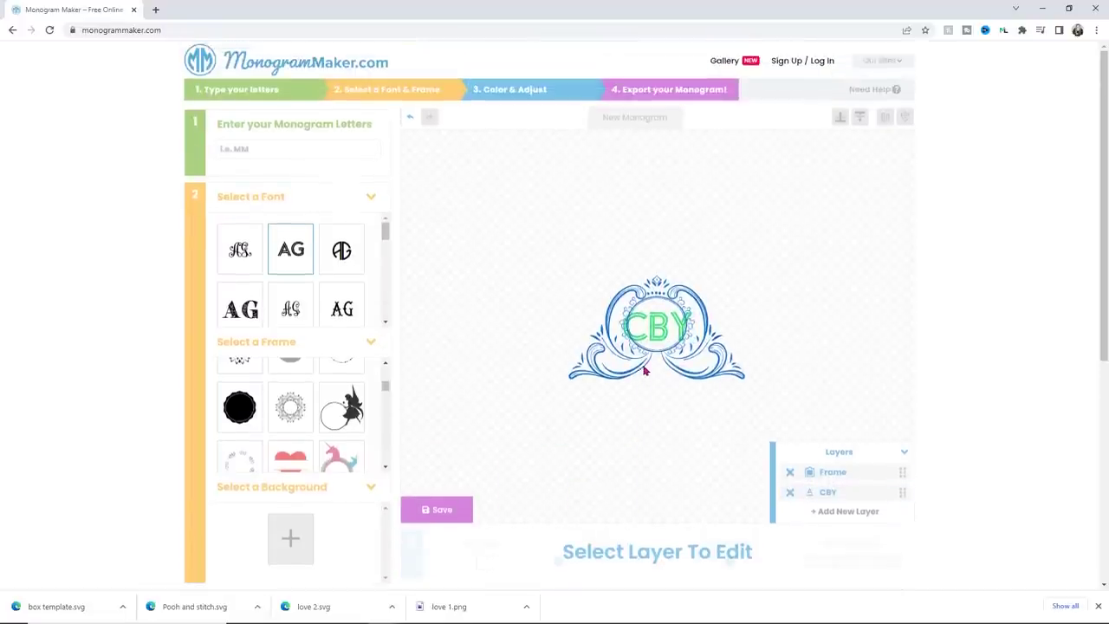
pyautogui.scroll(-1, 537, 394)
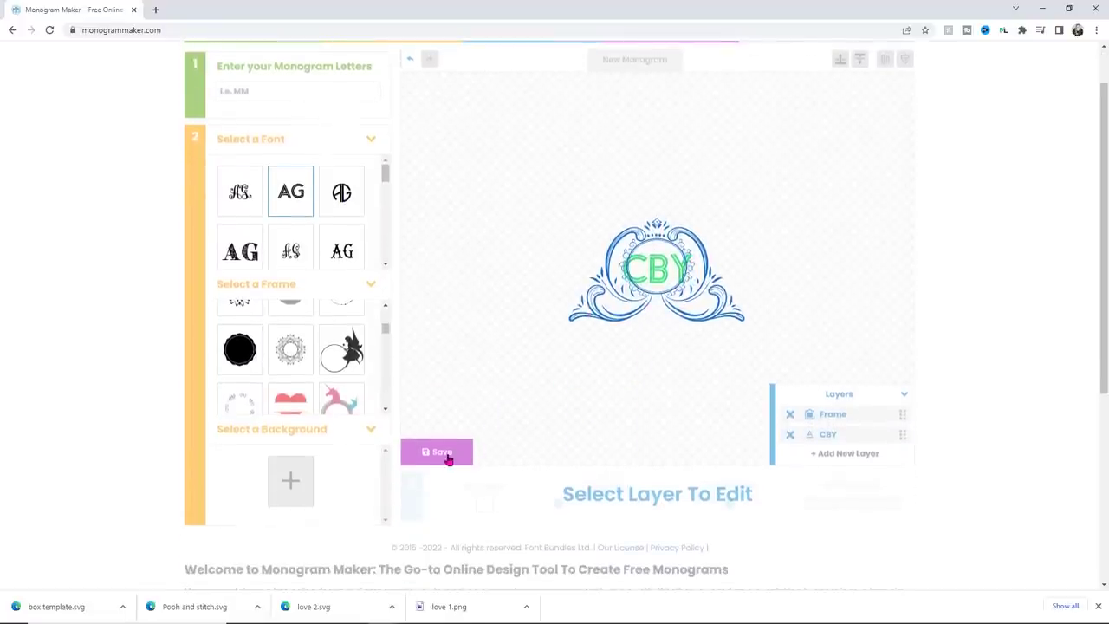
pyautogui.click(447, 454)
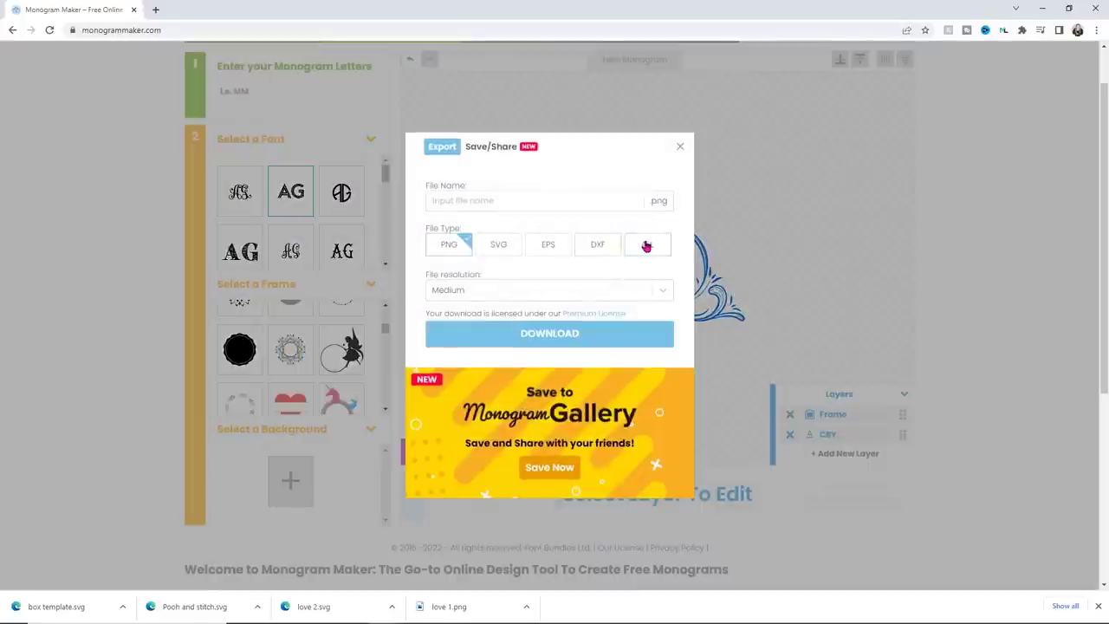
# Choose SVG as the monogram's export file type and close the export options without downloading.
pyautogui.click(499, 244)
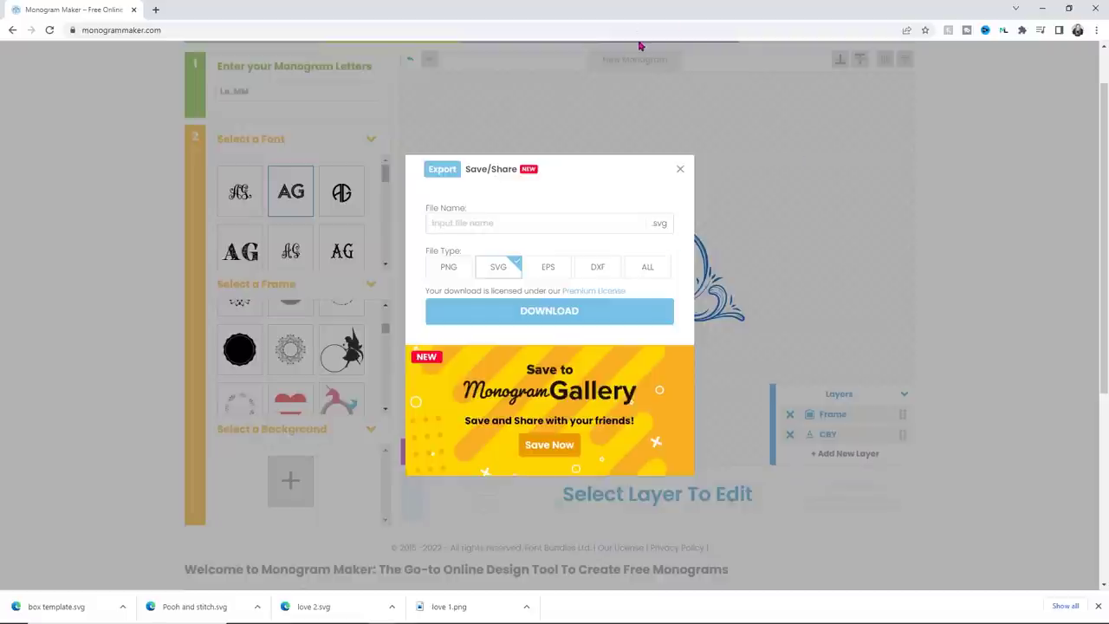
pyautogui.click(594, 88)
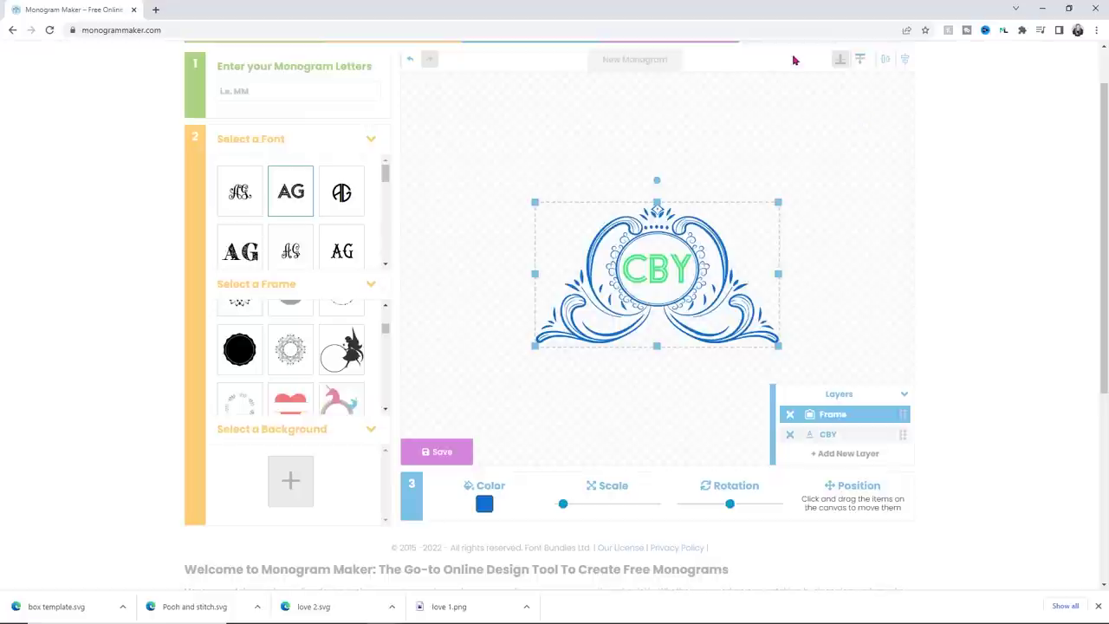
# Try the fairy and unicorn frames around the CBY monogram, and pick the round frame design with lines beneath it.
pyautogui.click(345, 347)
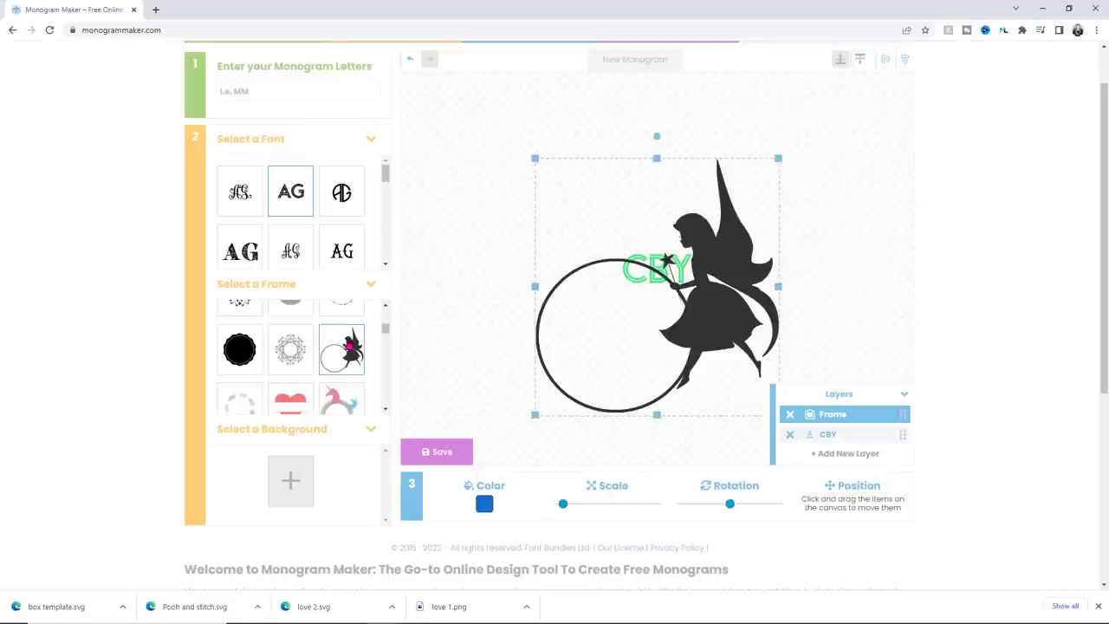
pyautogui.click(342, 389)
pyautogui.scroll(-2, 305, 329)
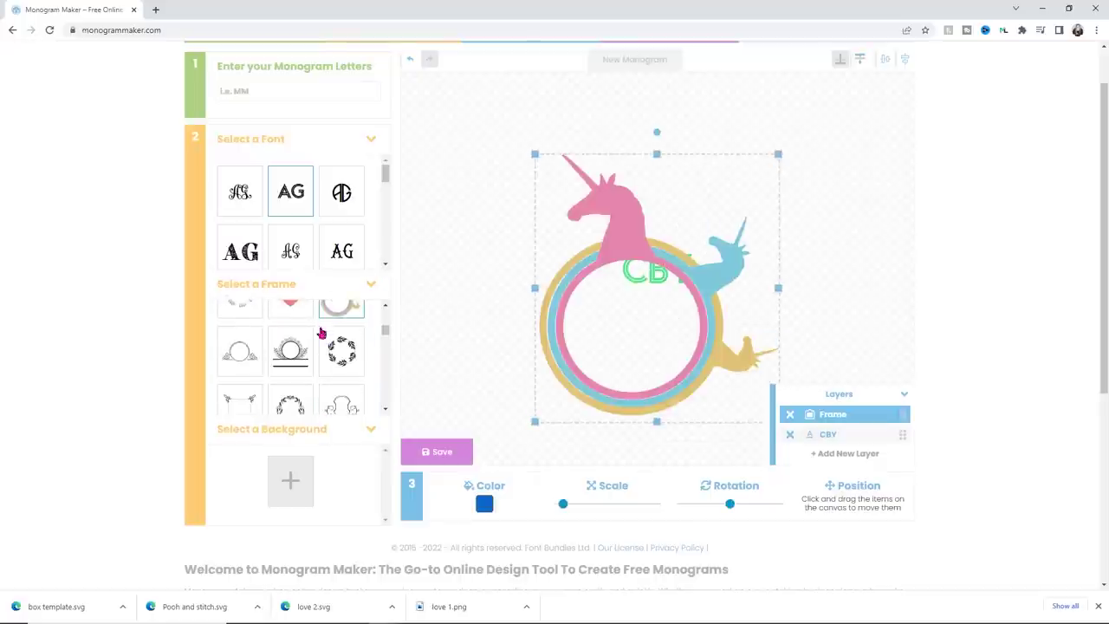
pyautogui.click(306, 345)
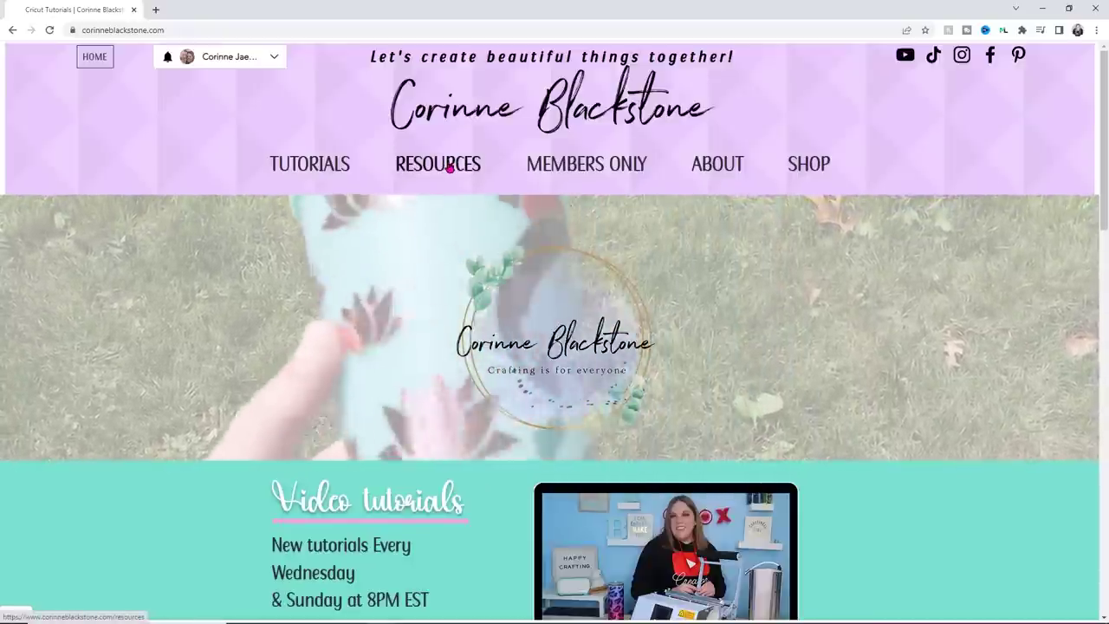
# Open the craft website's Resources page and bring up the Join Here sign-up form for the free SVGs.
pyautogui.click(449, 167)
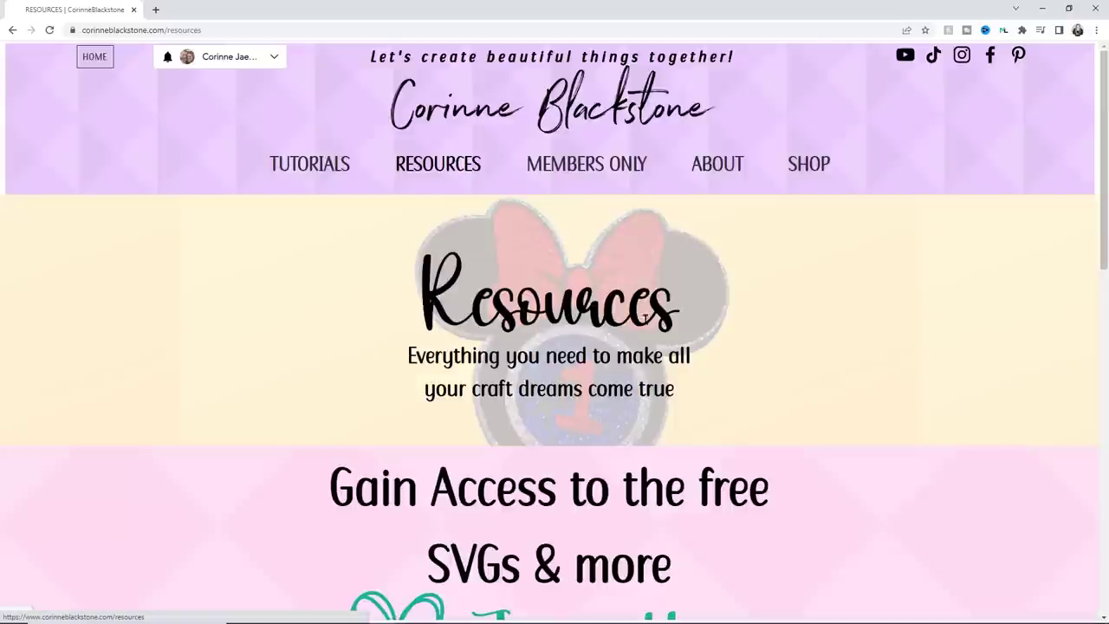
pyautogui.scroll(-1, 695, 340)
pyautogui.scroll(-1, 694, 339)
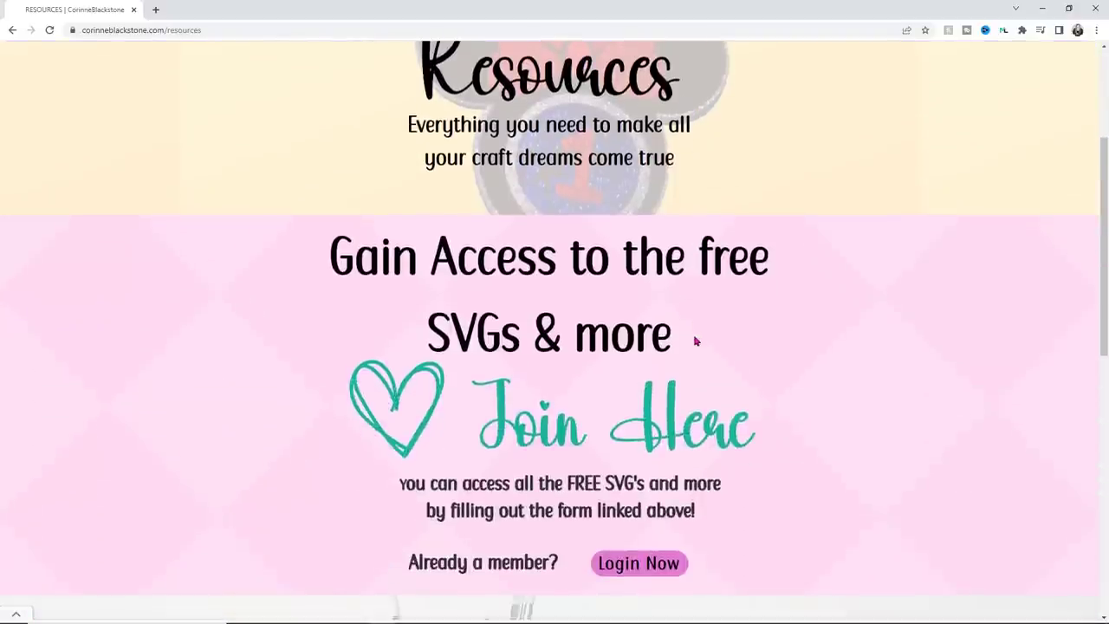
pyautogui.click(670, 426)
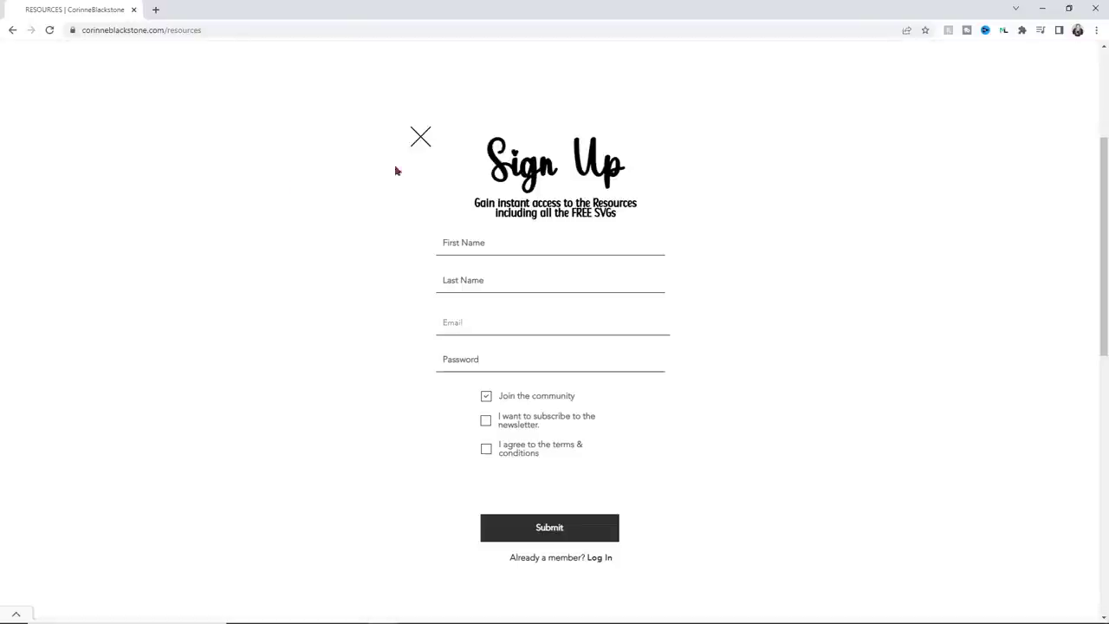
# Close the sign-up form and show the list of Members Only pages.
pyautogui.click(421, 140)
pyautogui.scroll(3, 387, 215)
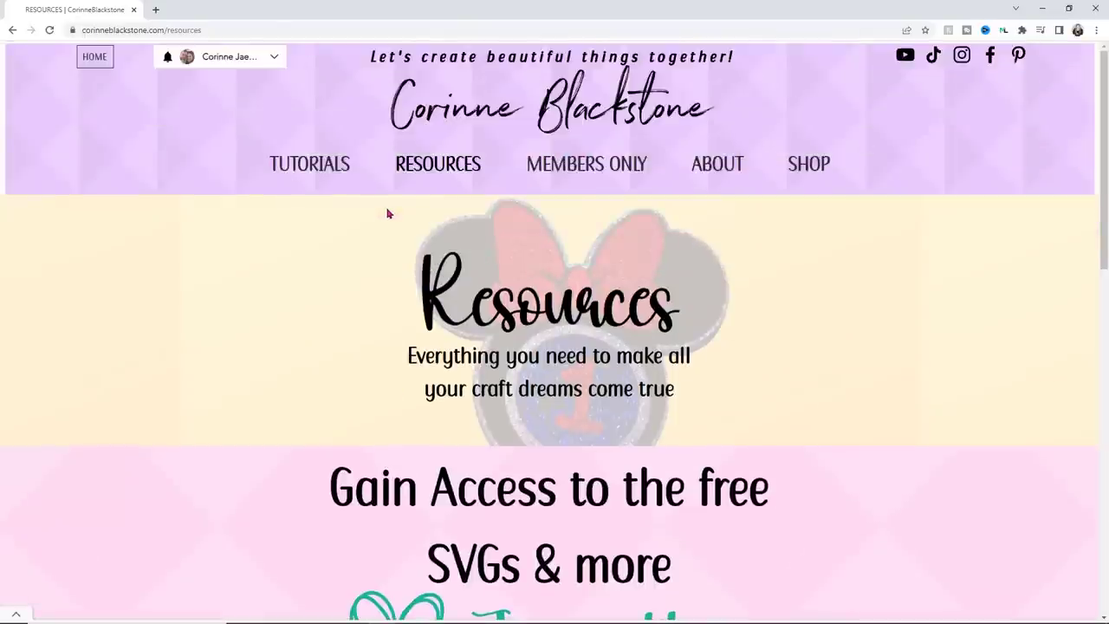
pyautogui.moveTo(608, 170)
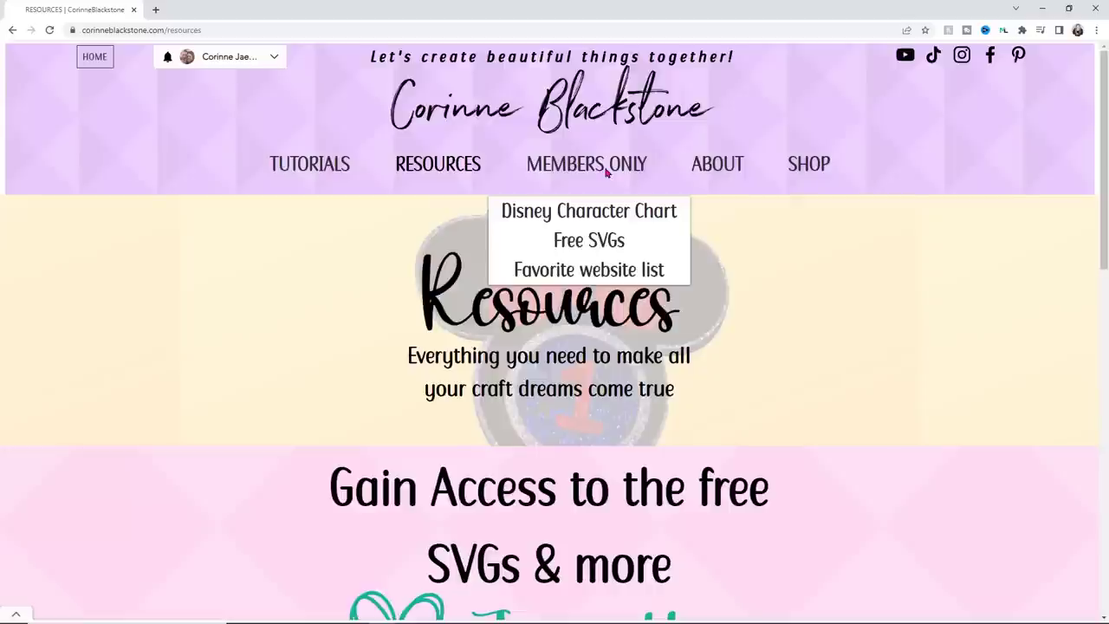